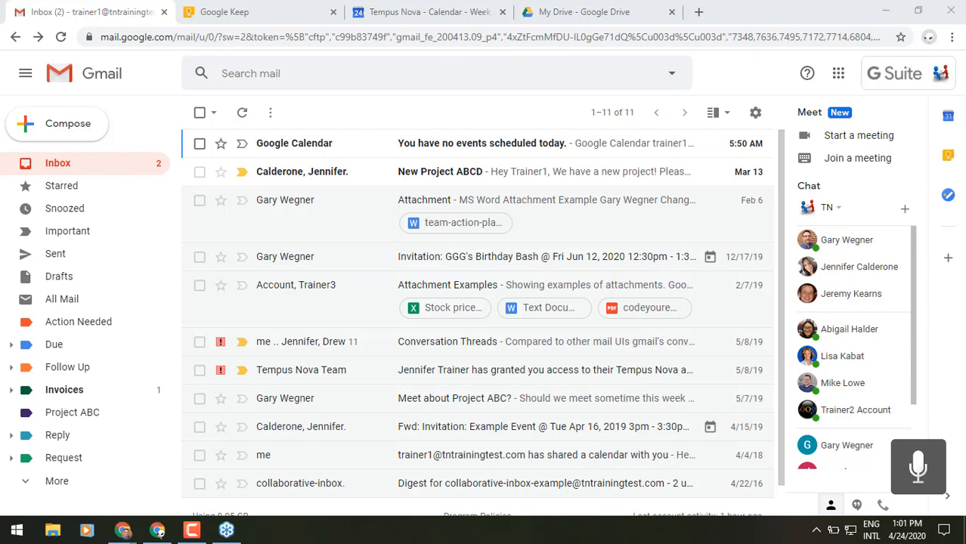
Step: Open the New Project ABCD email and highlight the phrase about the attached contract
click(199, 172)
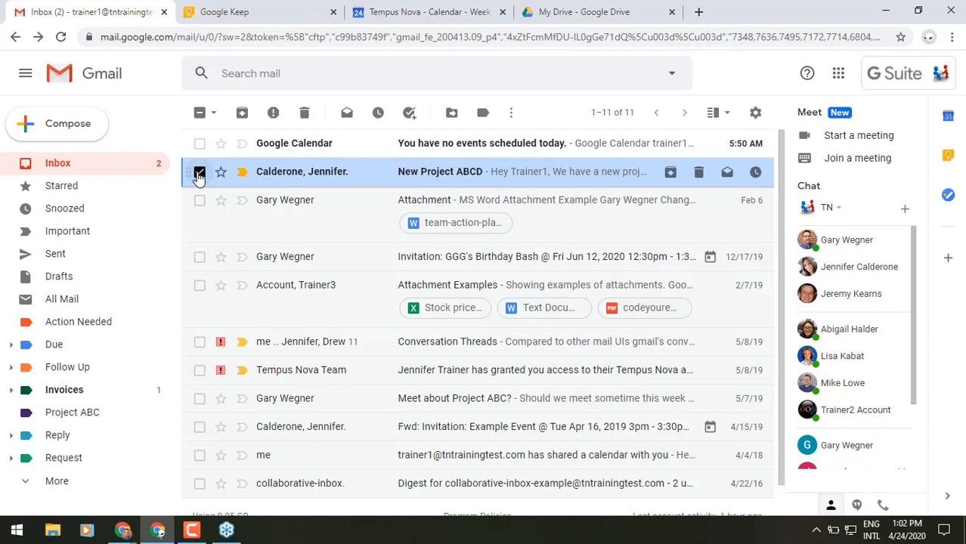
click(200, 172)
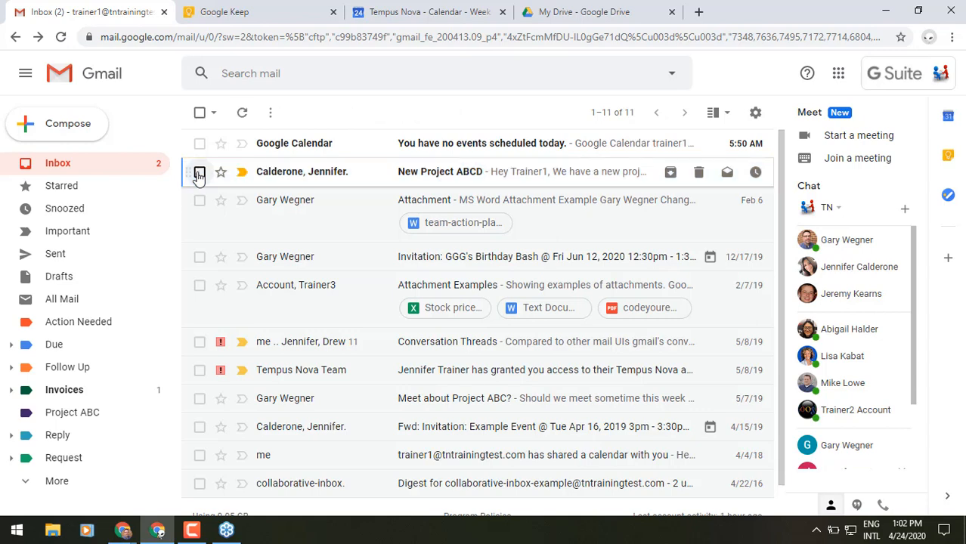
click(345, 172)
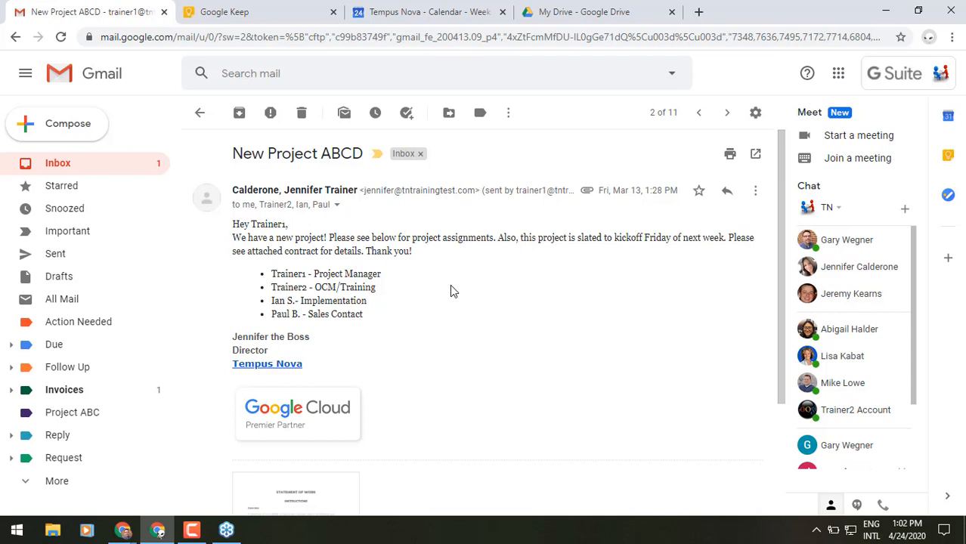
drag(247, 252, 295, 261)
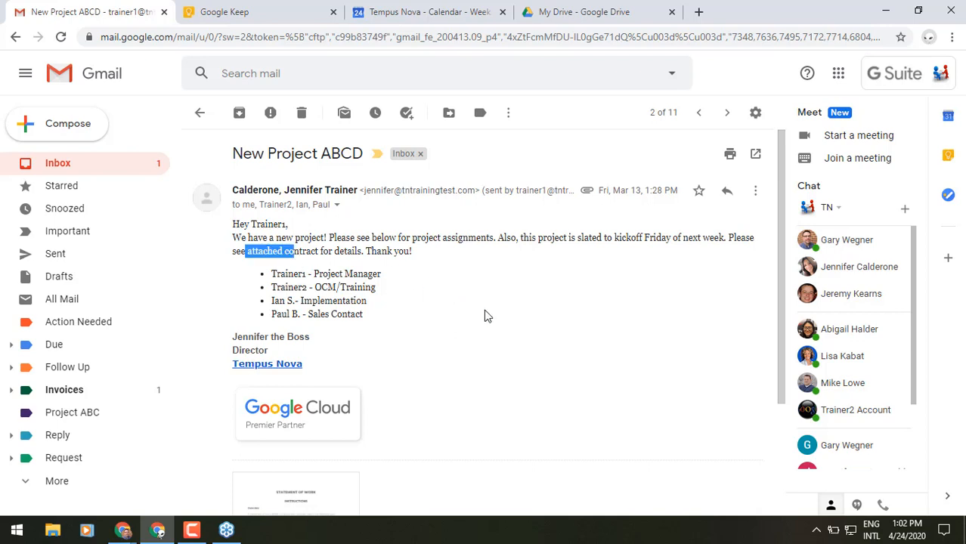
Step: Send the Statement of work.docx attachment to My Drive with its Save to Drive icon
click(485, 317)
scroll(485, 317, down, 2)
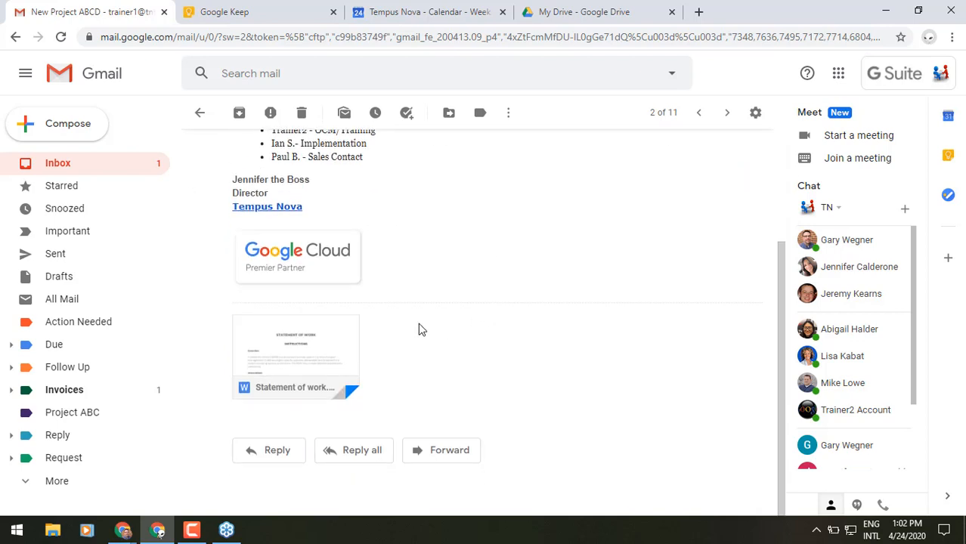
mouse_move(326, 341)
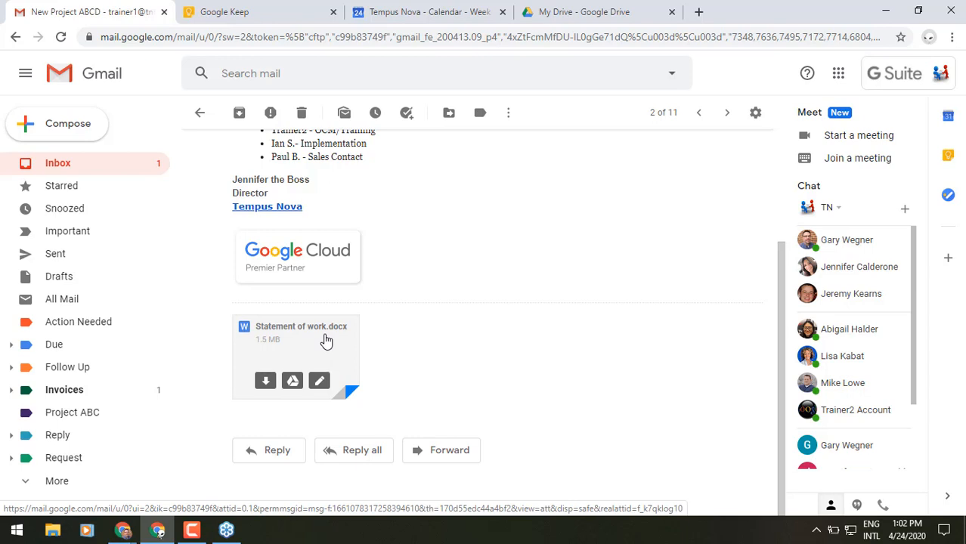
click(293, 382)
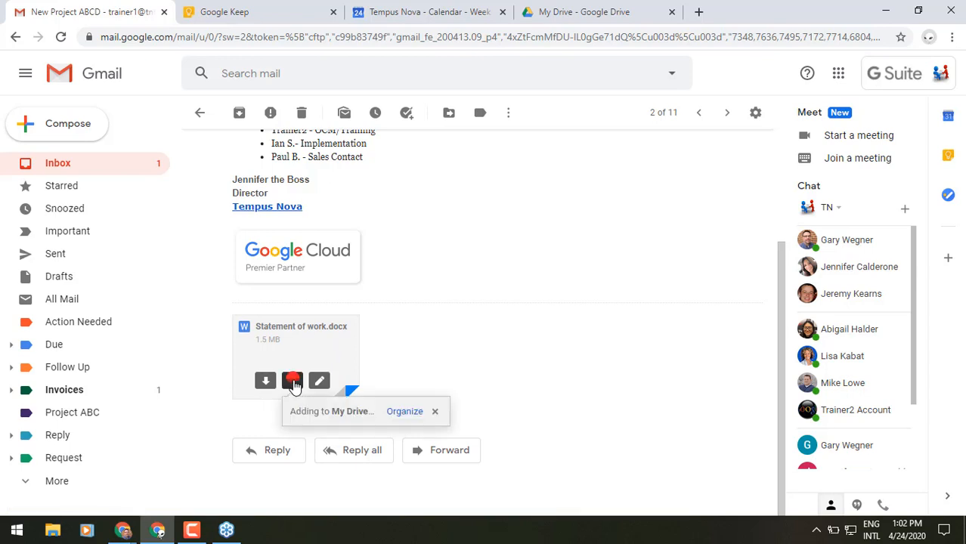
Step: Choose Team ABC Shared Drive as the Drive location for the saved attachment
click(404, 412)
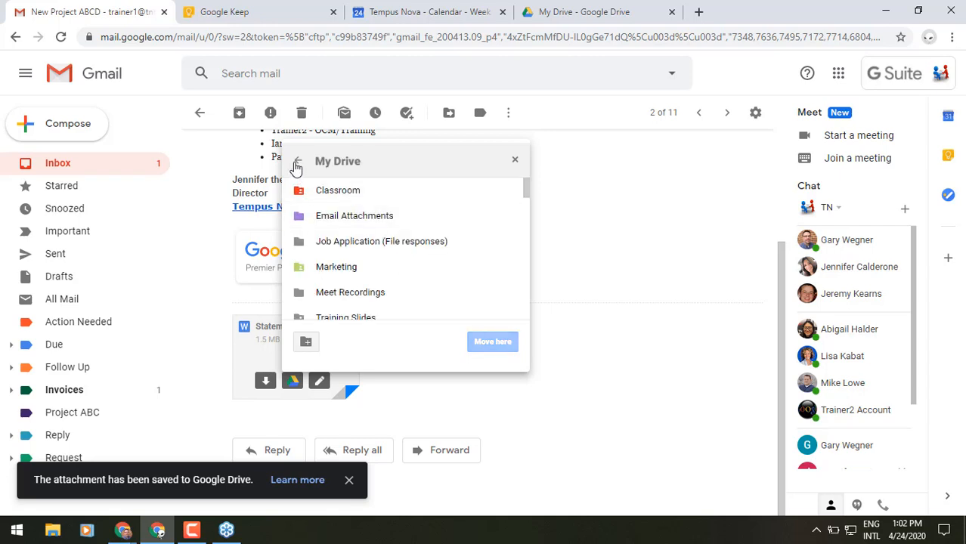
click(298, 160)
click(337, 218)
double_click(336, 218)
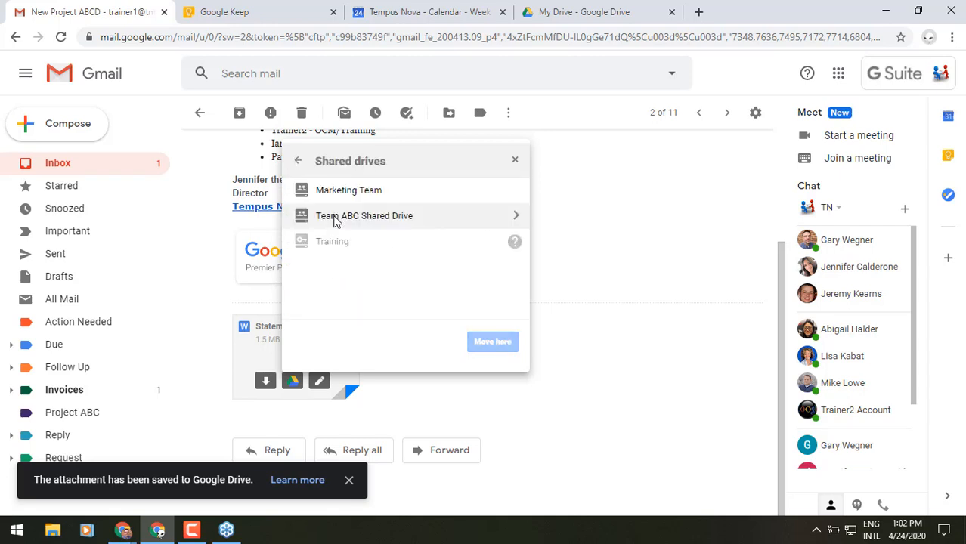
double_click(337, 218)
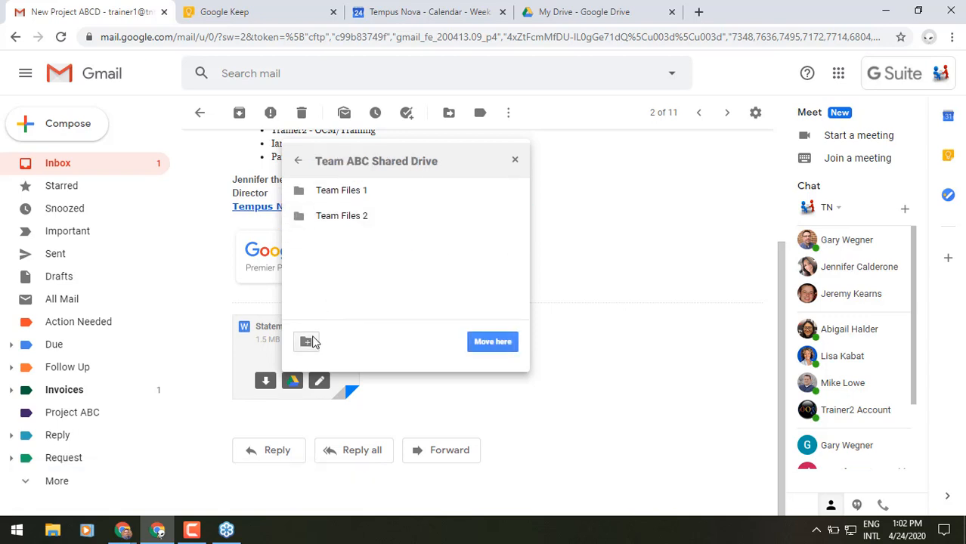
Step: Create 'New Project Folder' in the shared drive and move the file there, accepting the ownership change
click(310, 342)
text(N)
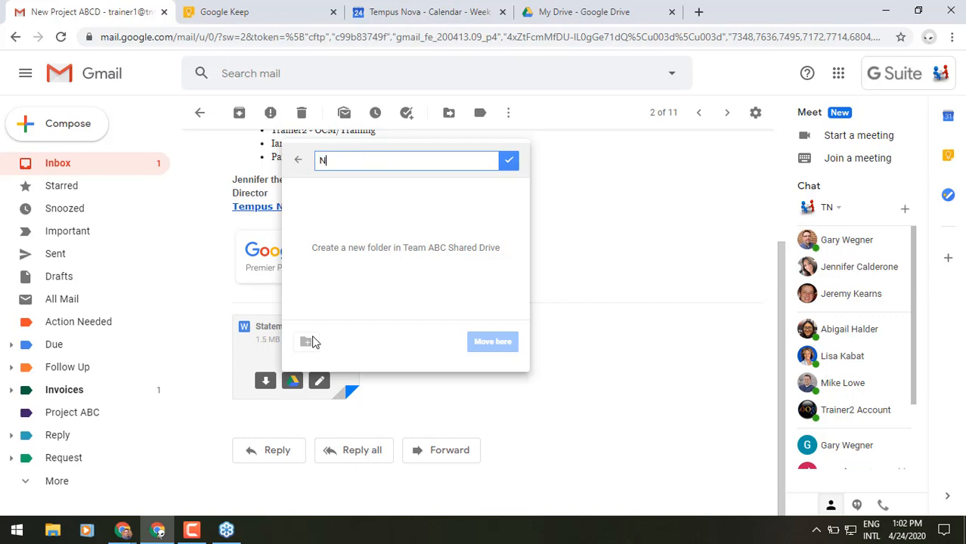
text(ew Project Folder)
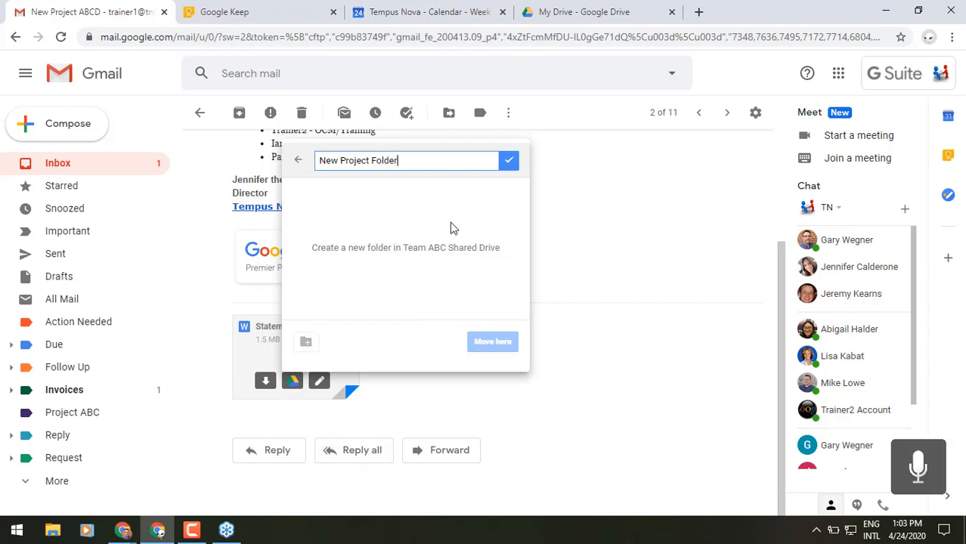
click(508, 161)
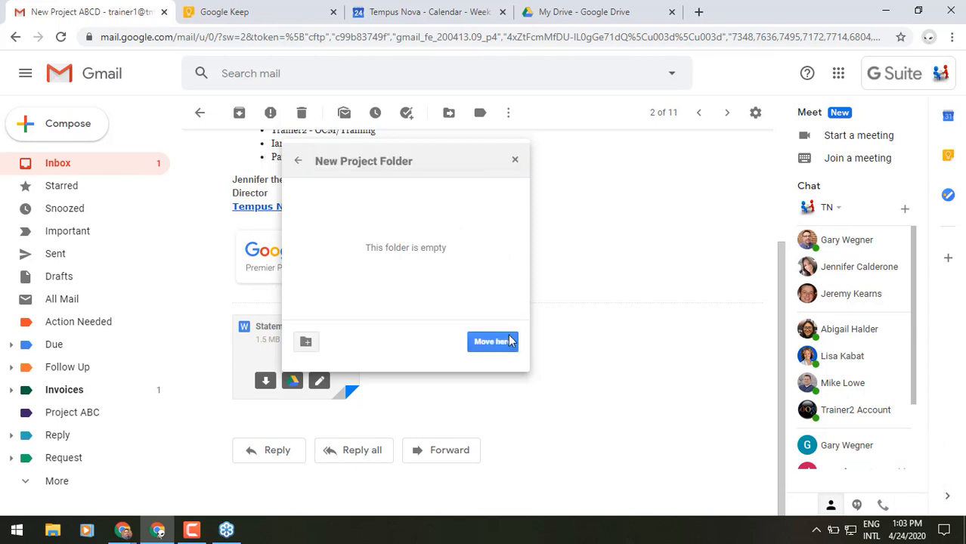
click(493, 341)
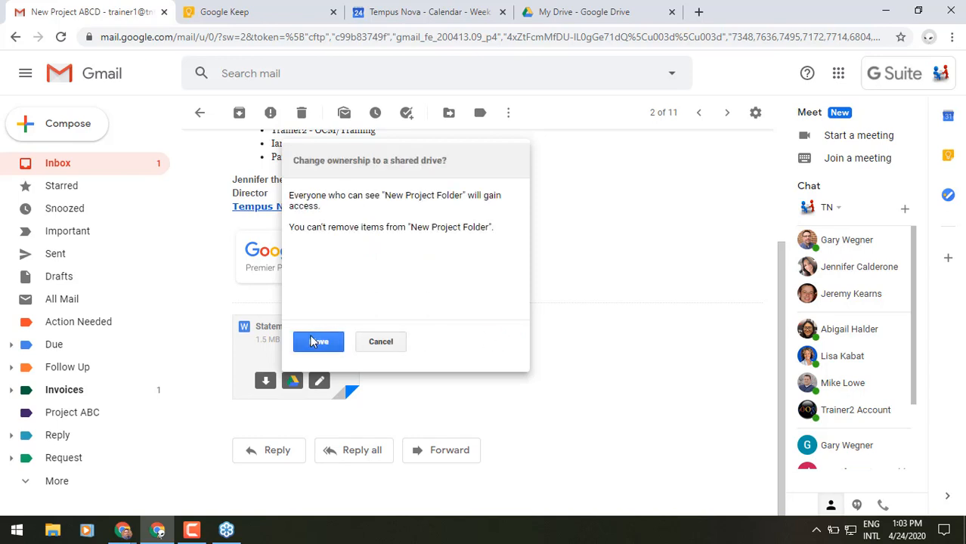
click(315, 342)
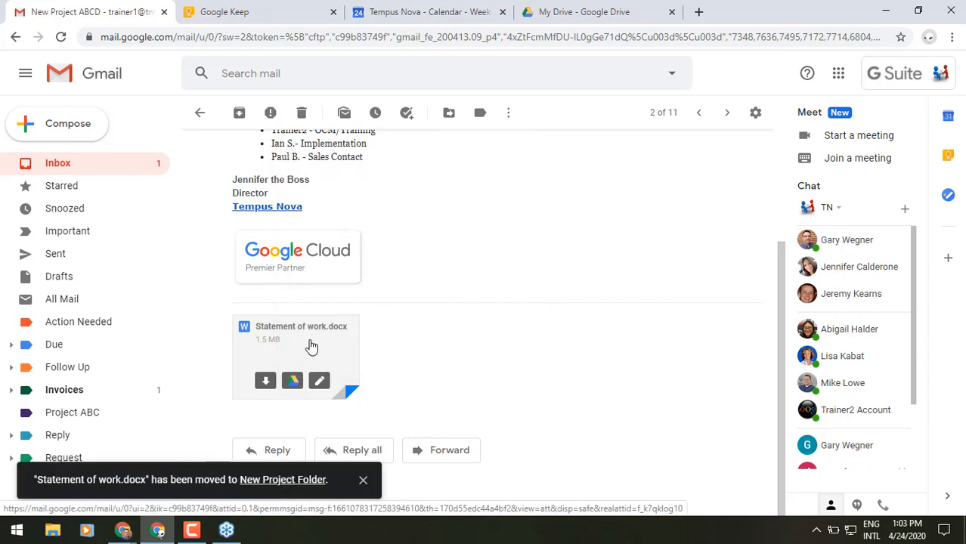
click(363, 481)
Step: Compose a new message and bring up the Select contacts picker from the To label
scroll(427, 334, up, 2)
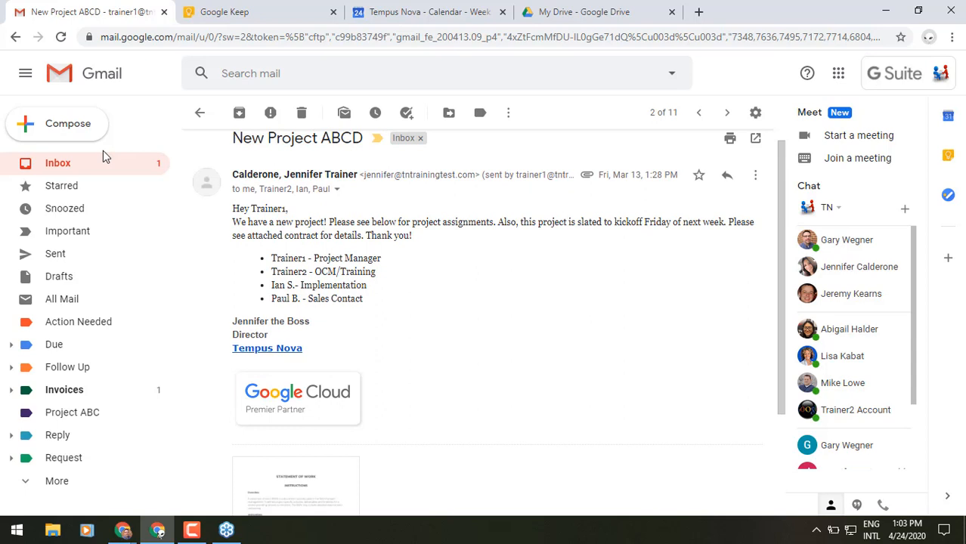
click(67, 136)
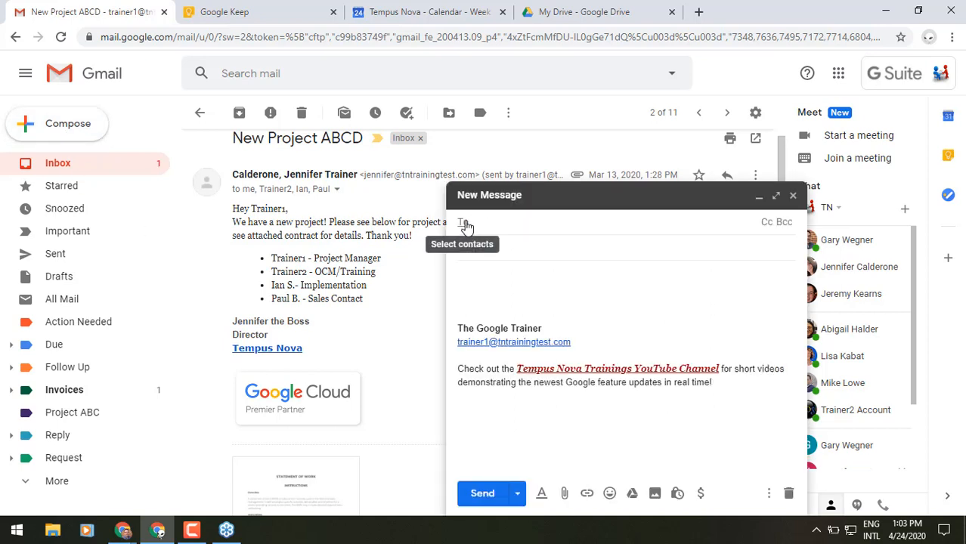
click(465, 224)
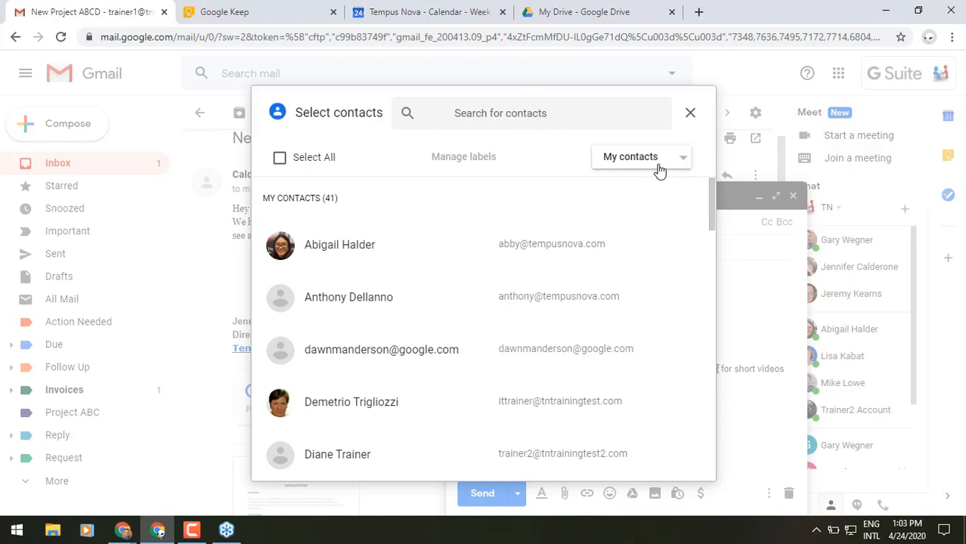
Step: Search the contacts for 'train' and tick a trainer contact in the results
click(510, 118)
text(tra)
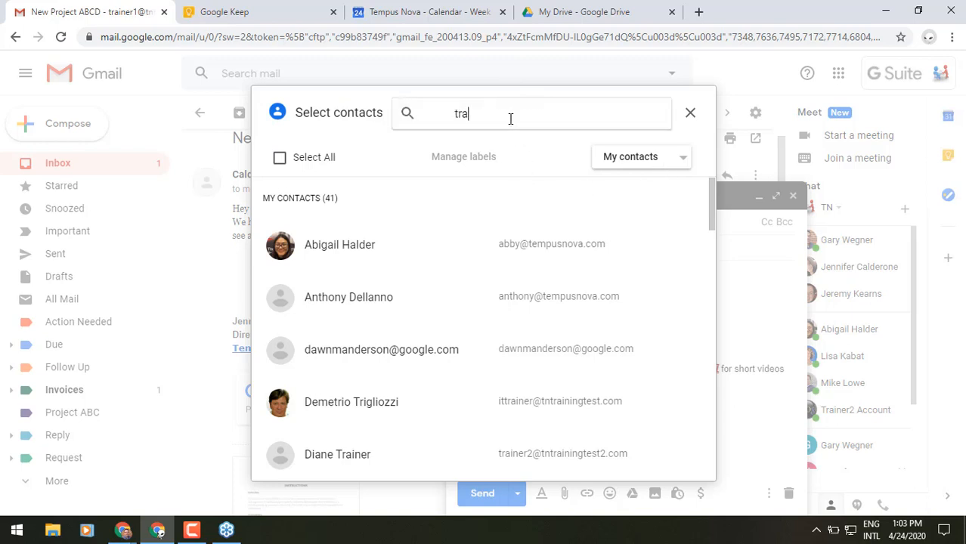
text(in)
key(Return)
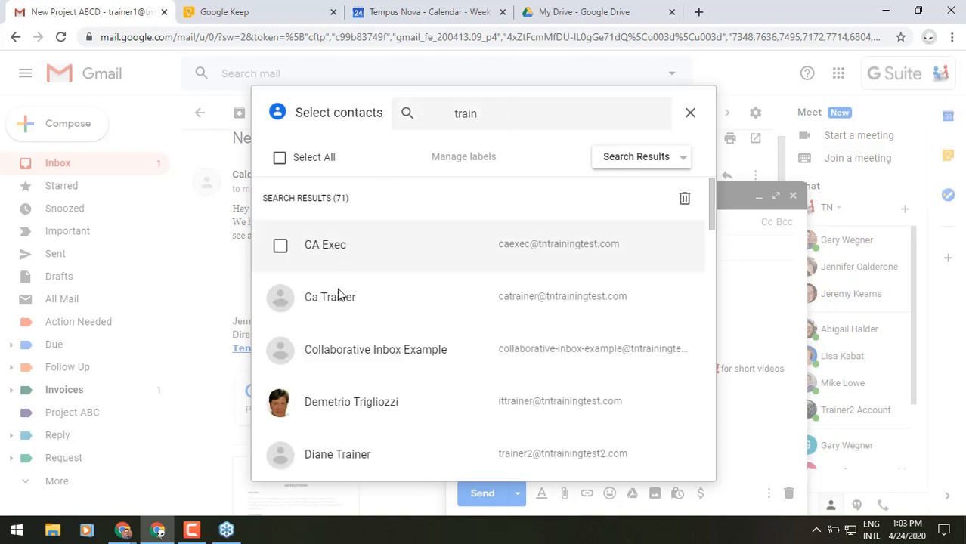
scroll(346, 371, down, 7)
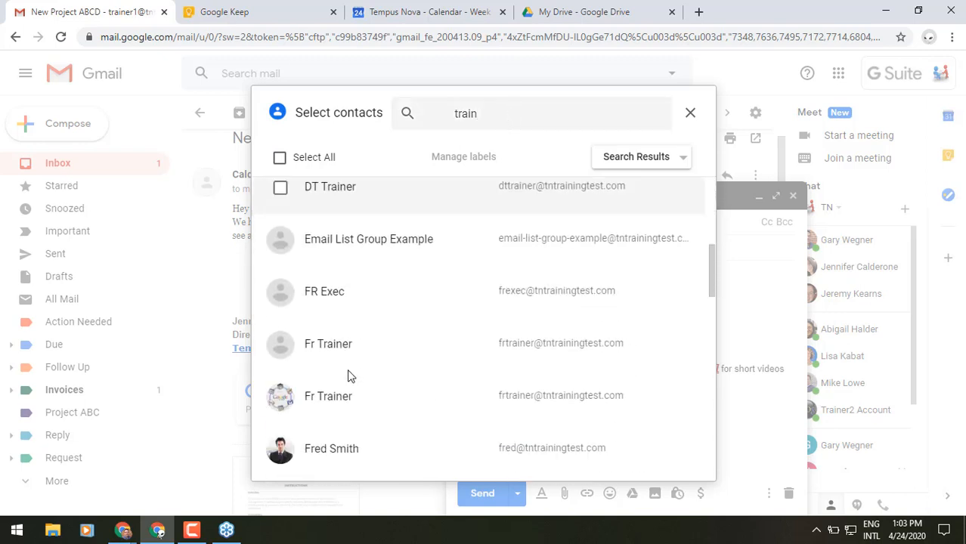
scroll(348, 374, down, 10)
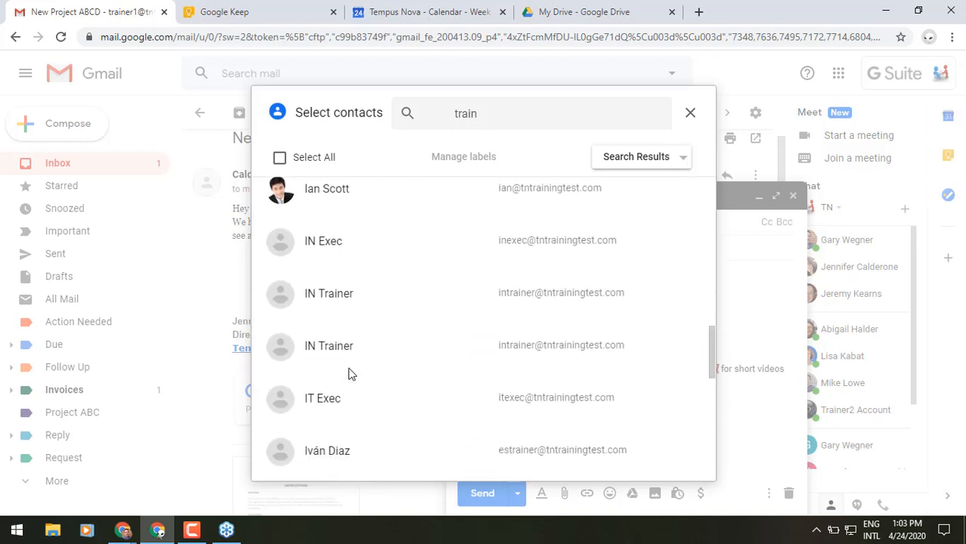
scroll(349, 374, down, 10)
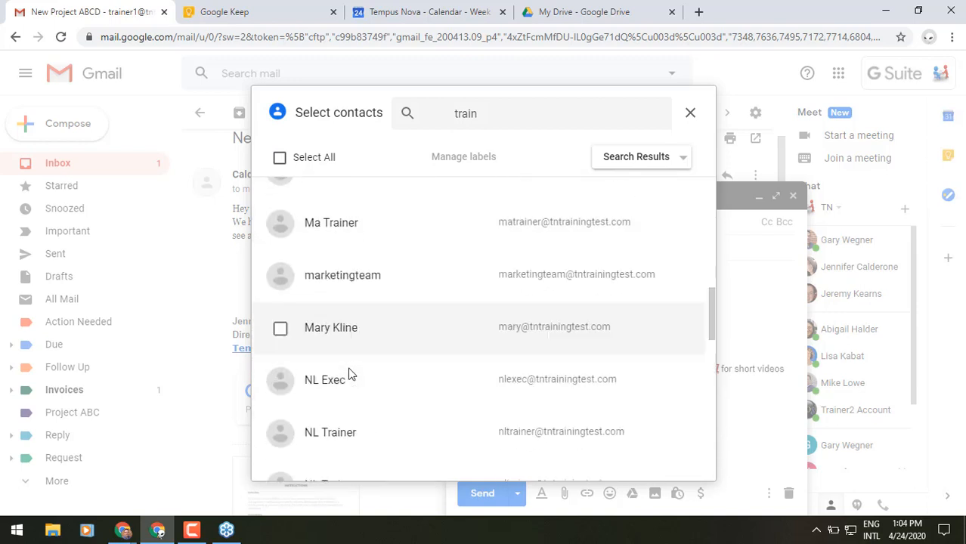
scroll(348, 374, down, 3)
scroll(349, 374, up, 1)
scroll(348, 374, down, 2)
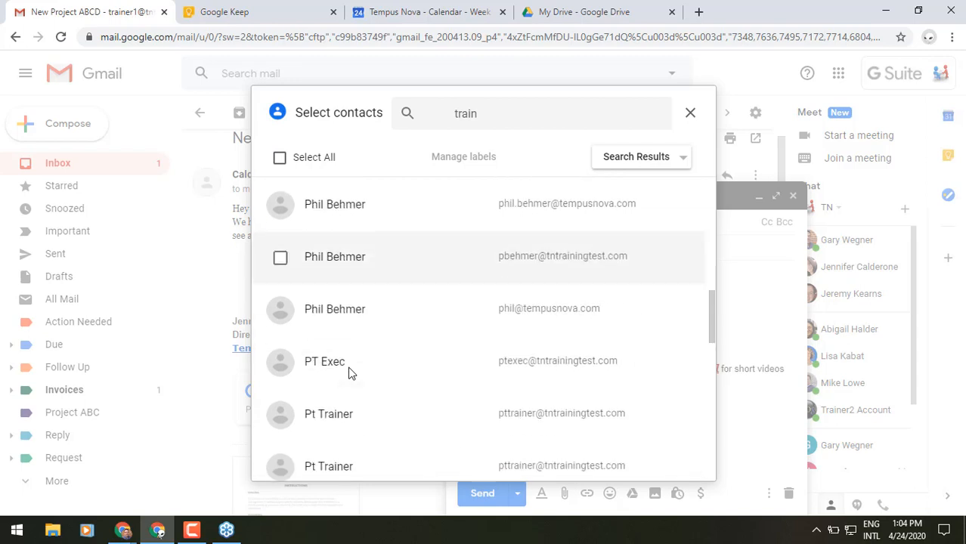
scroll(348, 374, up, 2)
scroll(350, 345, up, 1)
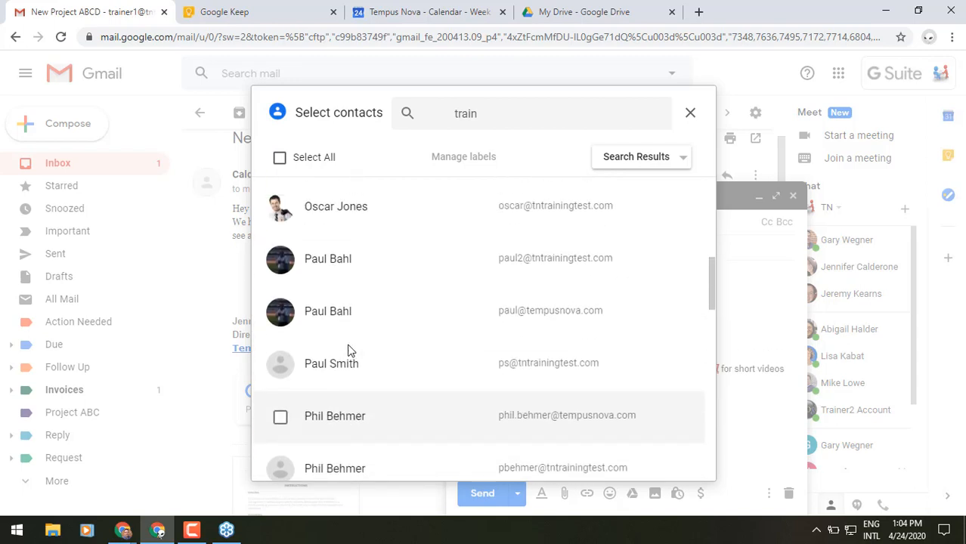
click(281, 261)
Step: Tick a second trainer contact from the search results
scroll(351, 345, up, 1)
scroll(349, 339, down, 8)
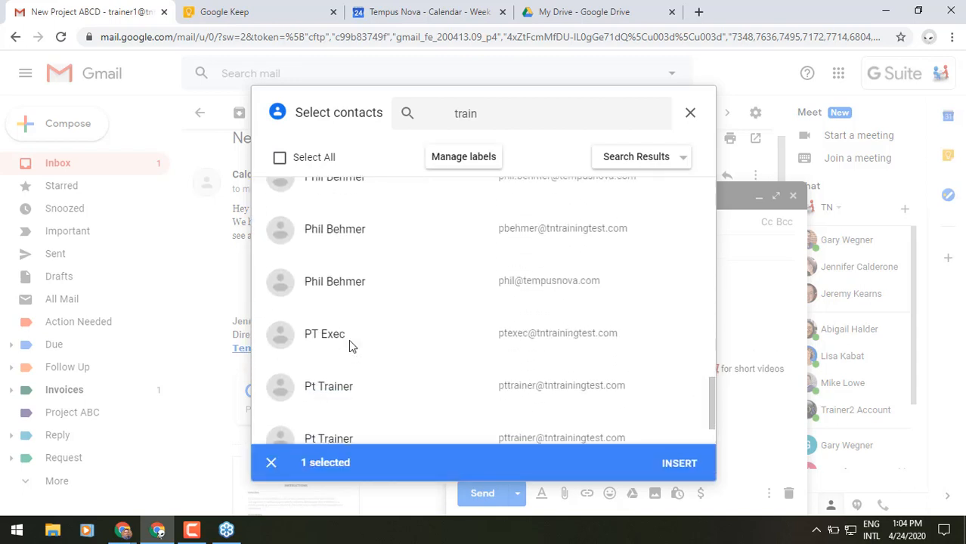
scroll(350, 348, down, 5)
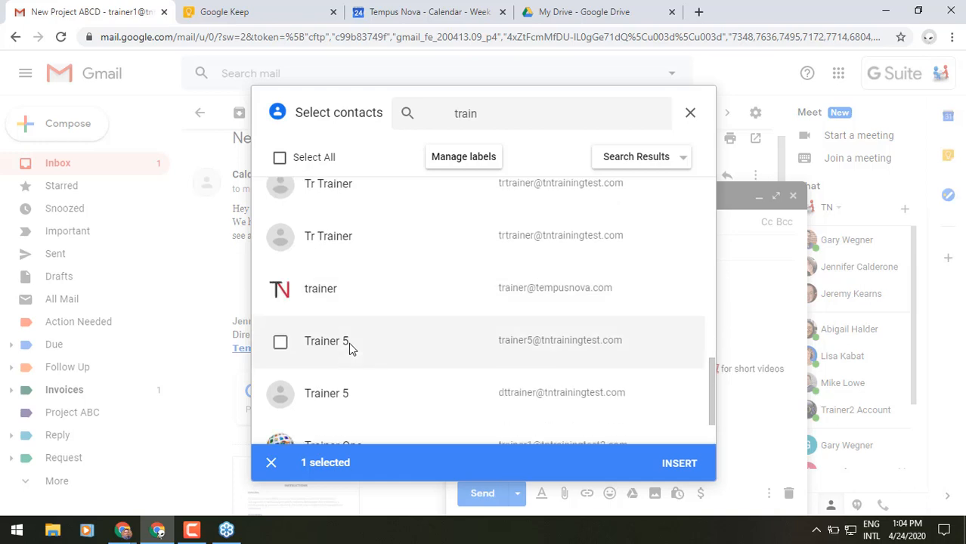
scroll(349, 342, down, 1)
scroll(349, 342, up, 2)
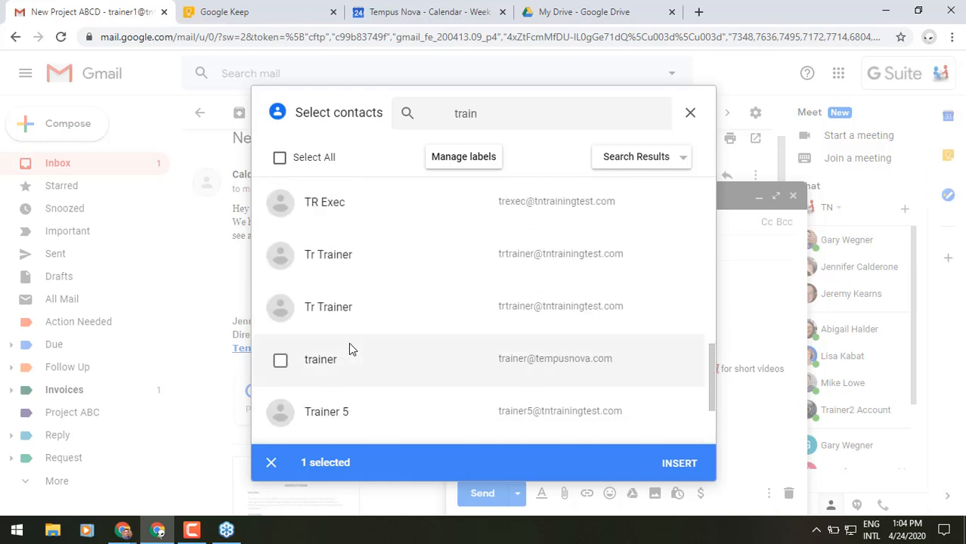
scroll(348, 343, down, 4)
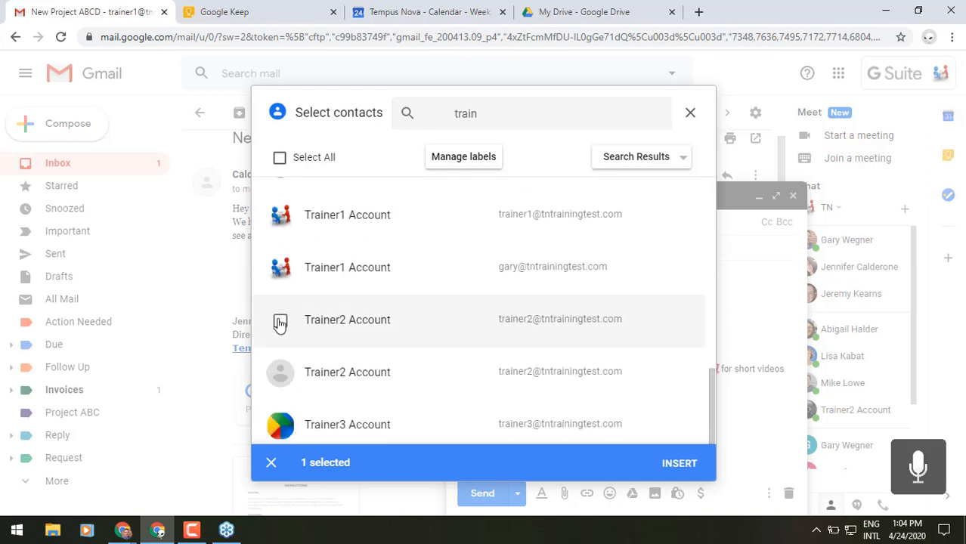
click(280, 323)
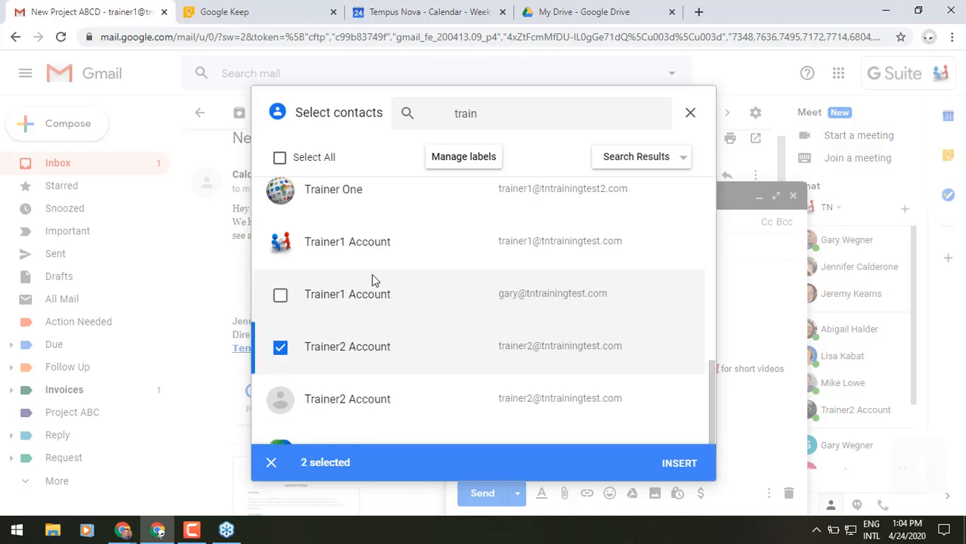
Step: Replace the search with another person's name and tick the first matching contact
drag(511, 119, 425, 134)
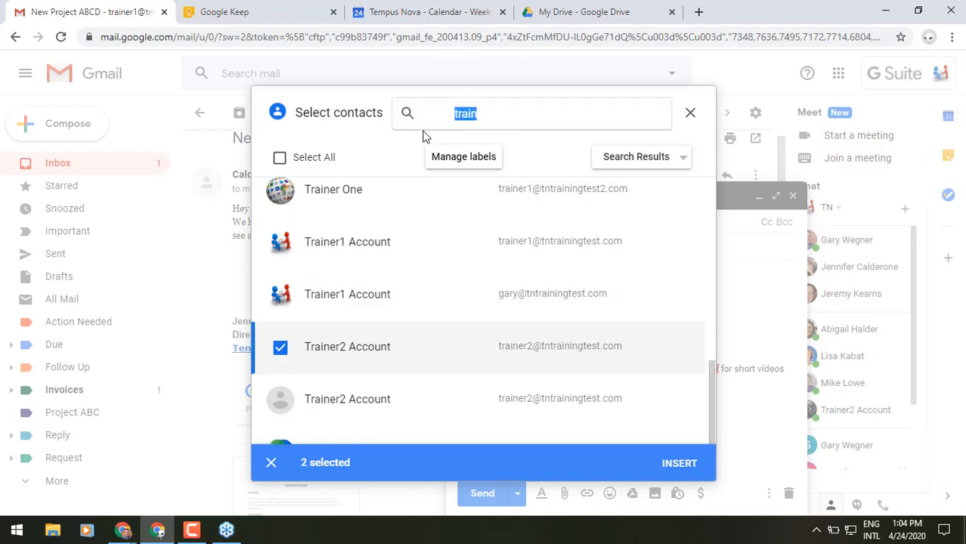
text(ian)
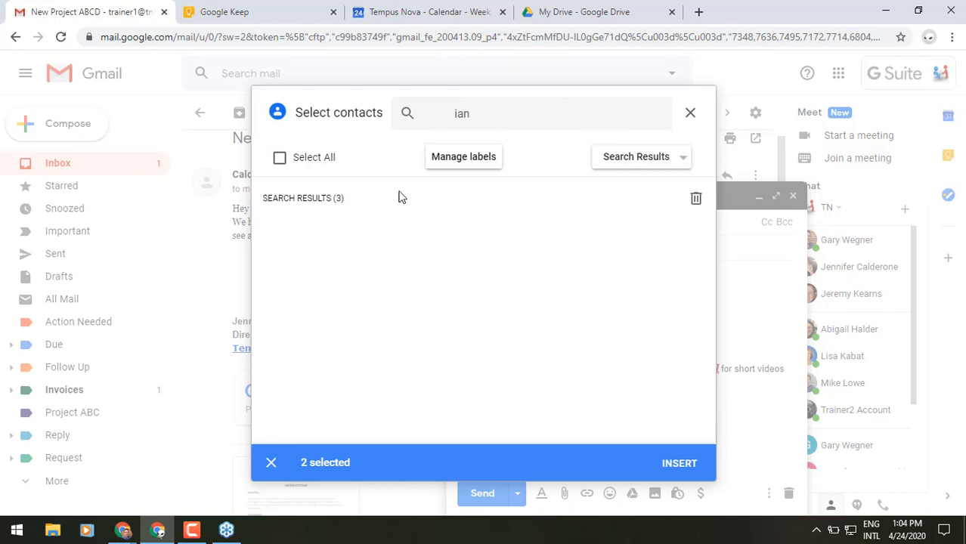
click(527, 116)
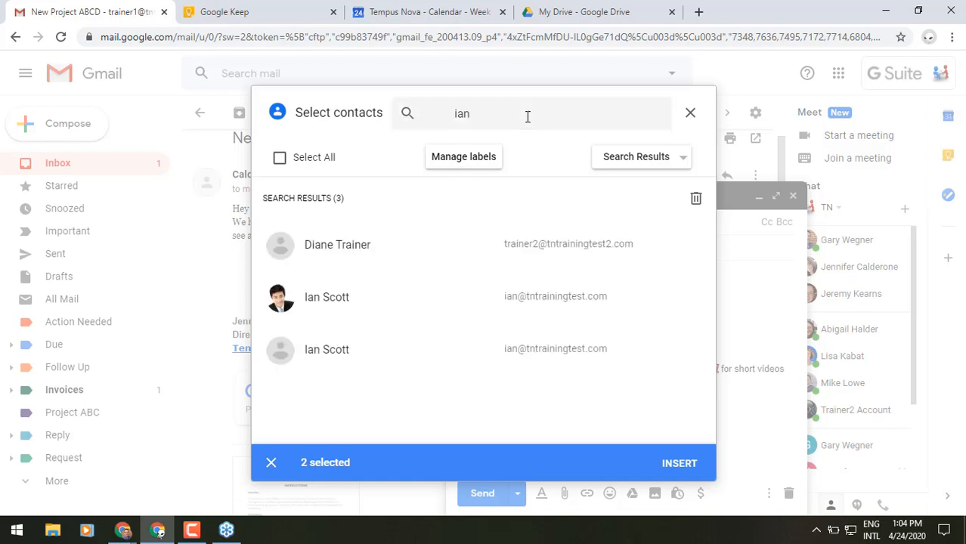
click(282, 300)
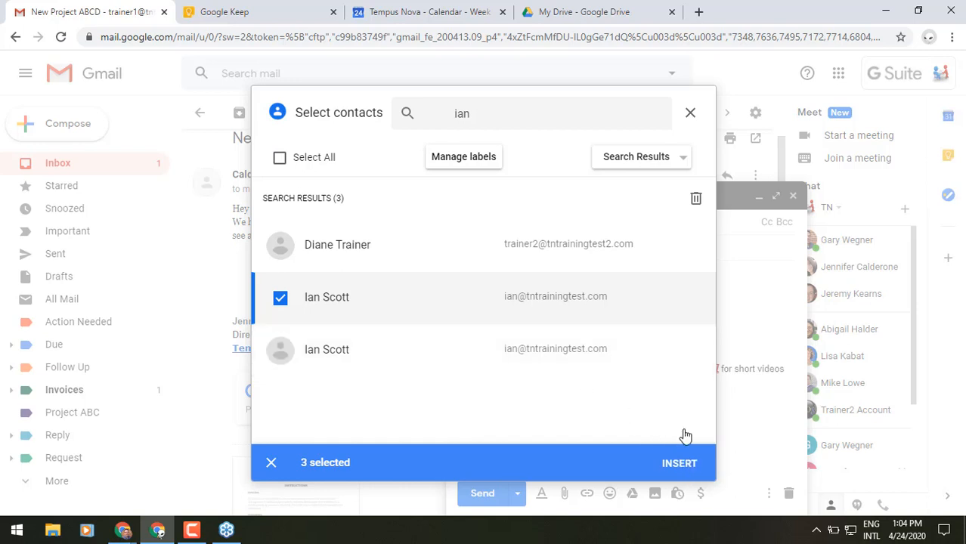
click(490, 167)
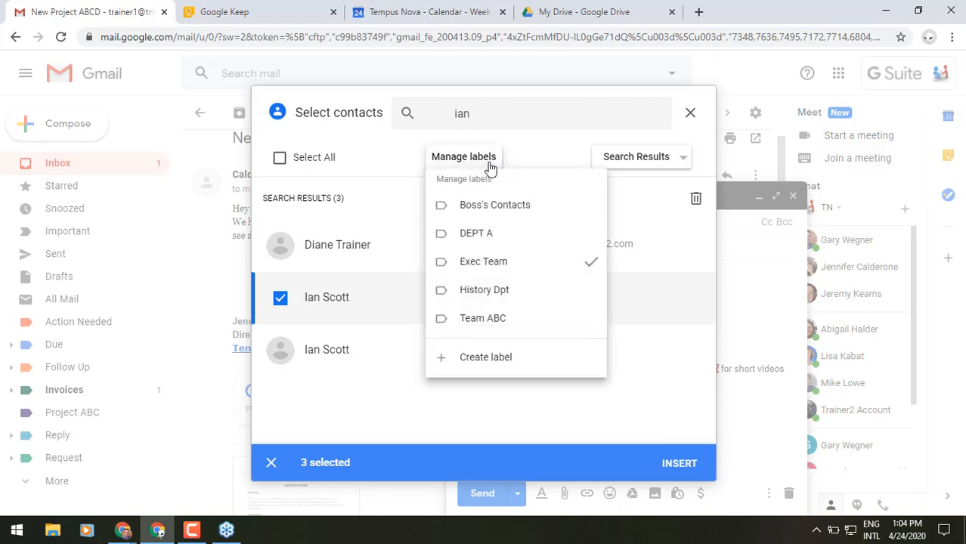
Step: Create a 'New Project Team' contact label, then close the contact picker
click(500, 366)
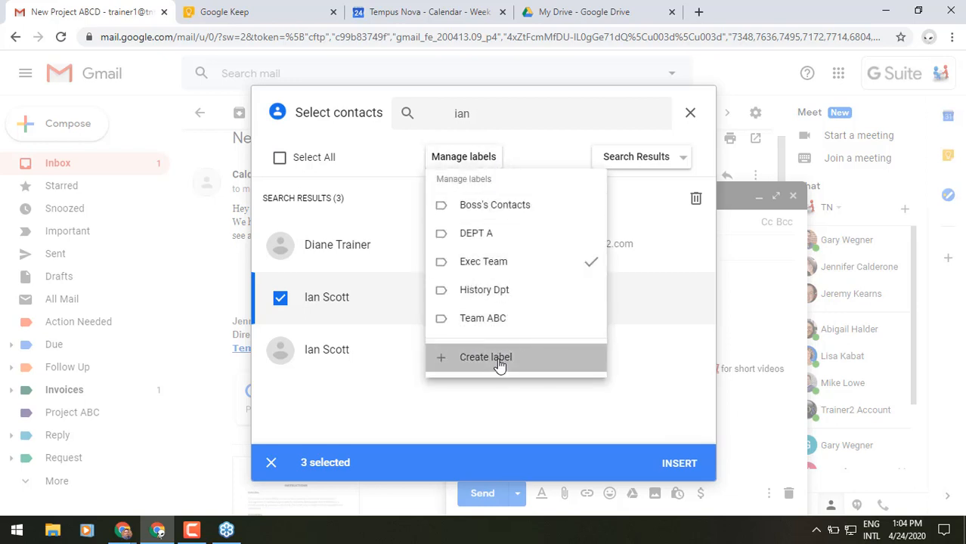
text(New)
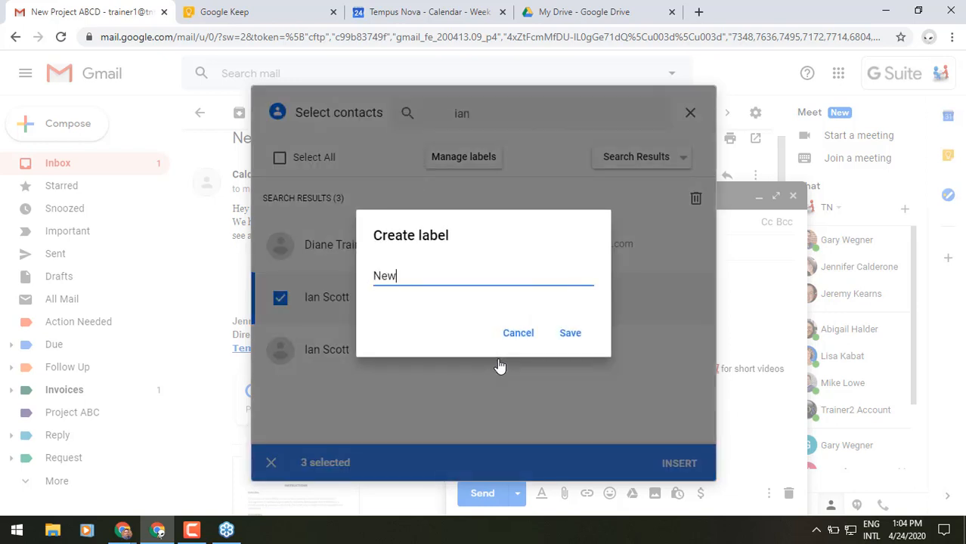
text( Project Team)
click(571, 334)
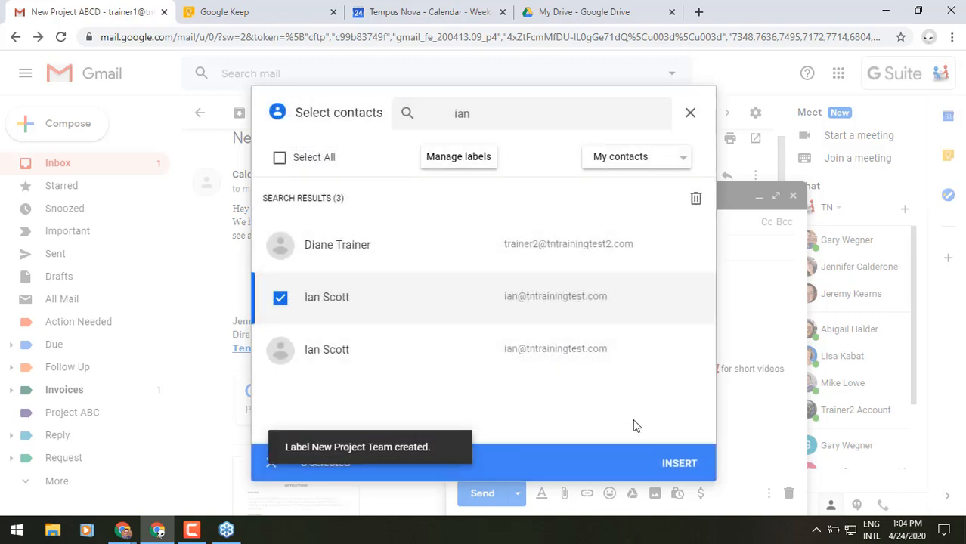
click(691, 114)
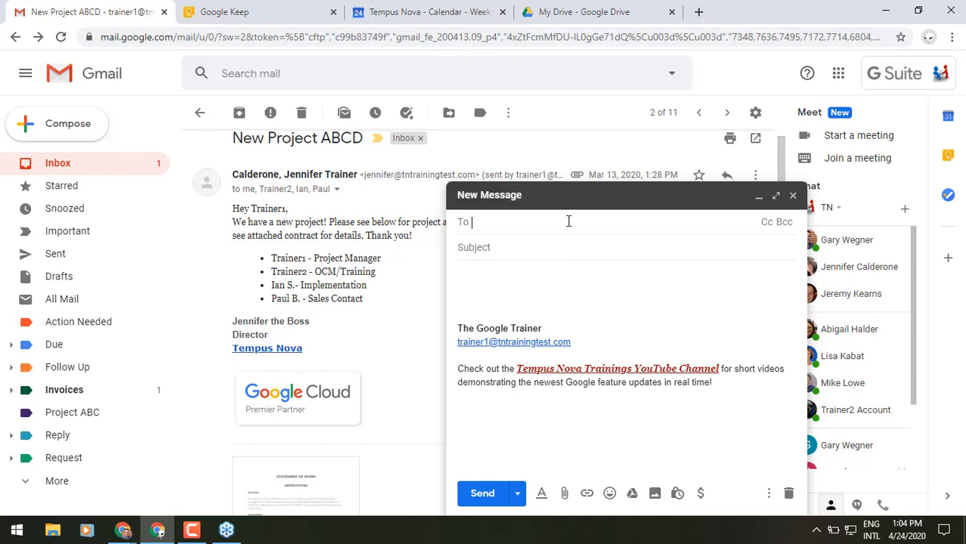
Step: Address the message to the New Project Team group's three members and minimize the draft
text(new)
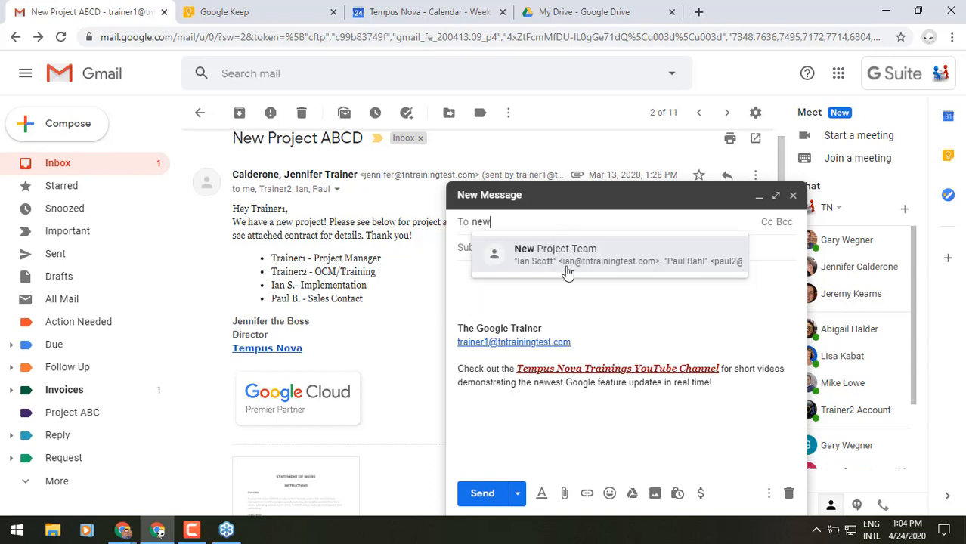
click(567, 272)
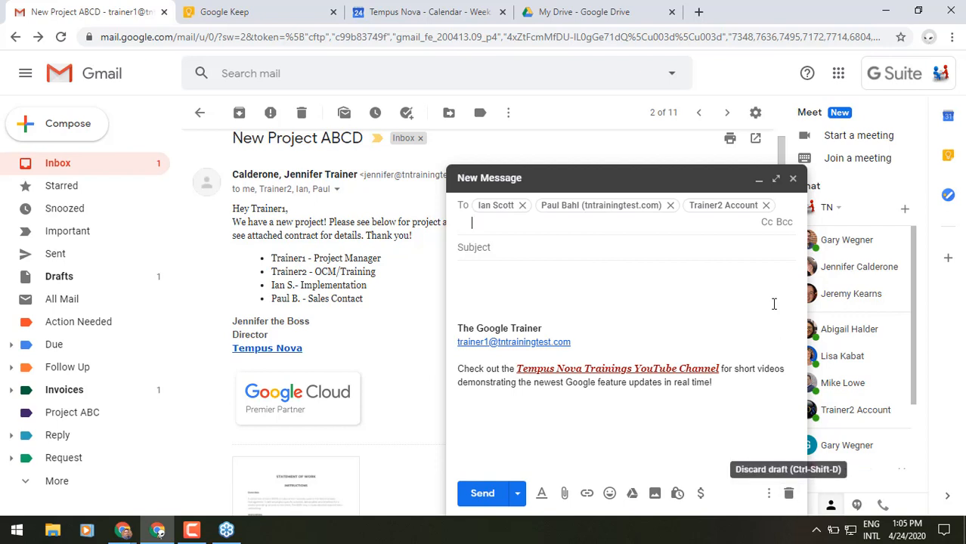
click(758, 182)
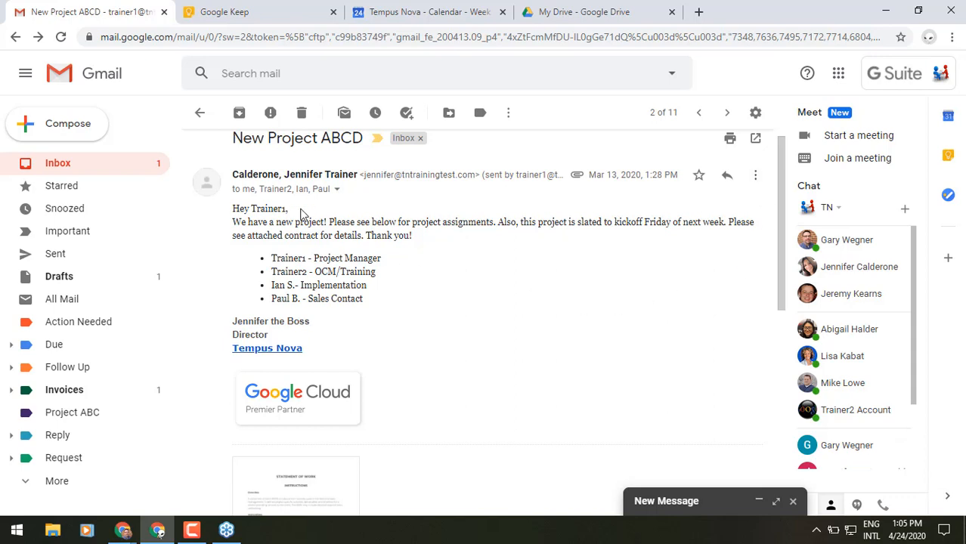
Step: In Google Keep, make a copy of the Project Startup Template note and close it
click(255, 10)
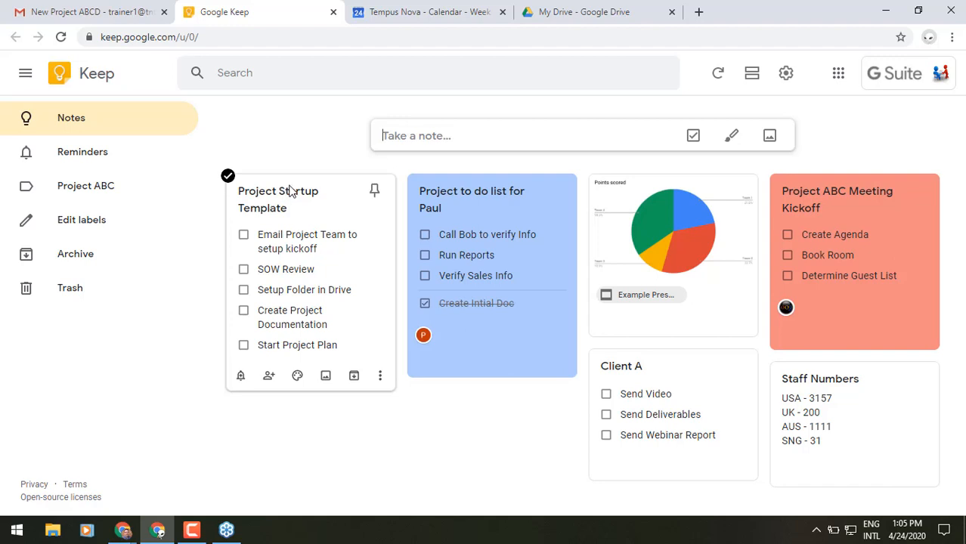
click(291, 194)
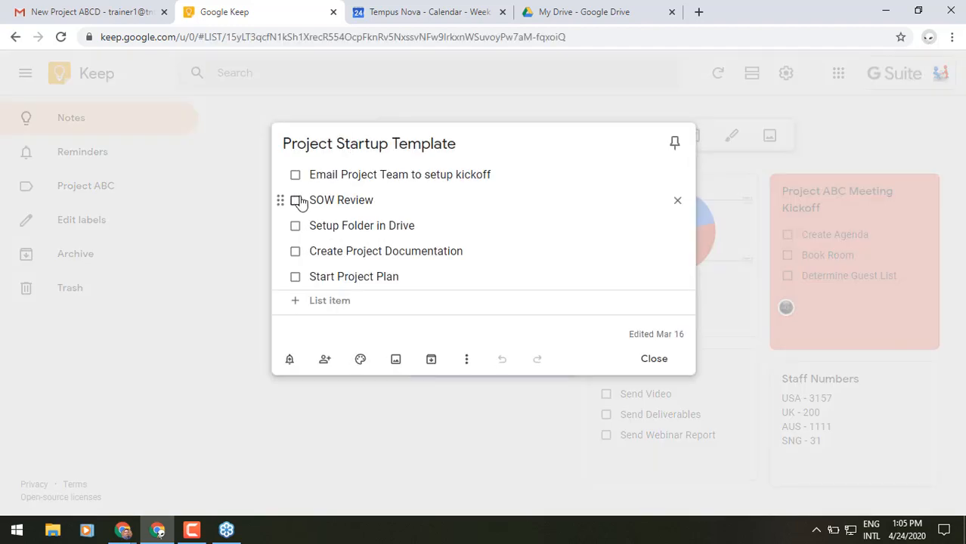
click(468, 361)
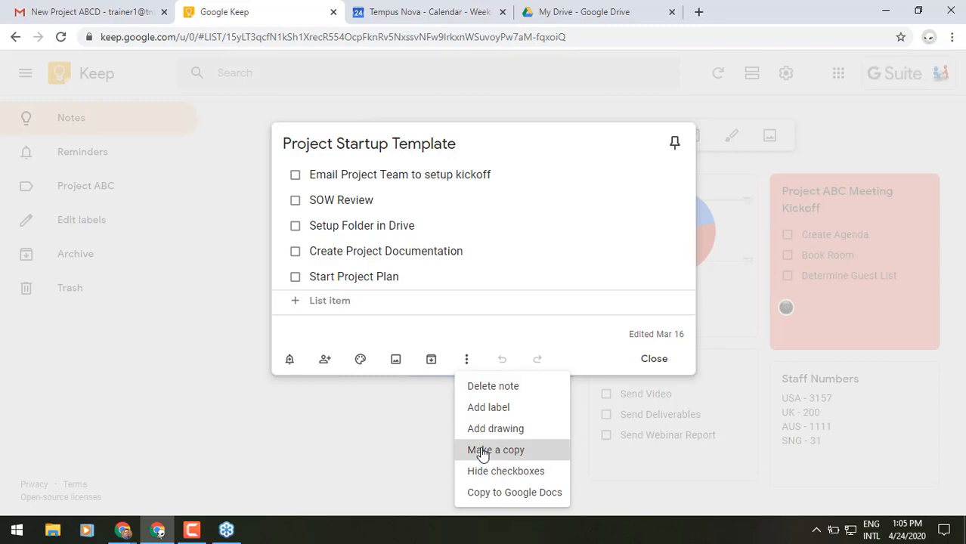
click(484, 451)
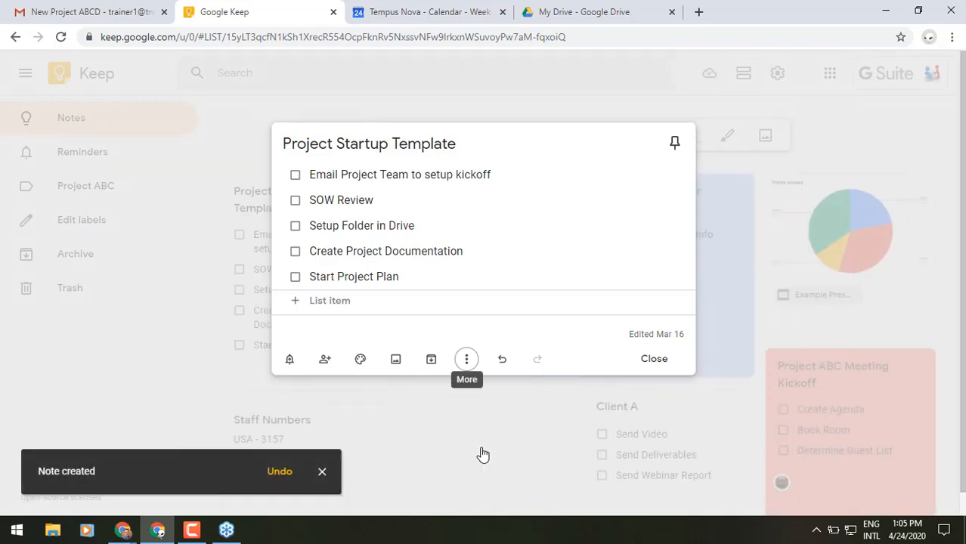
click(644, 360)
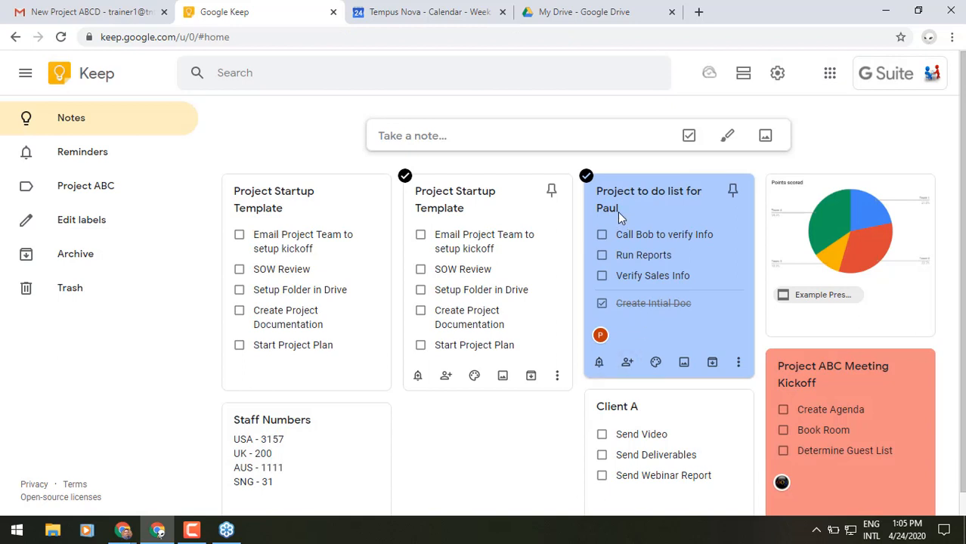
Step: Retitle the copied note 'New Project Startup' and set its background to orange
click(295, 206)
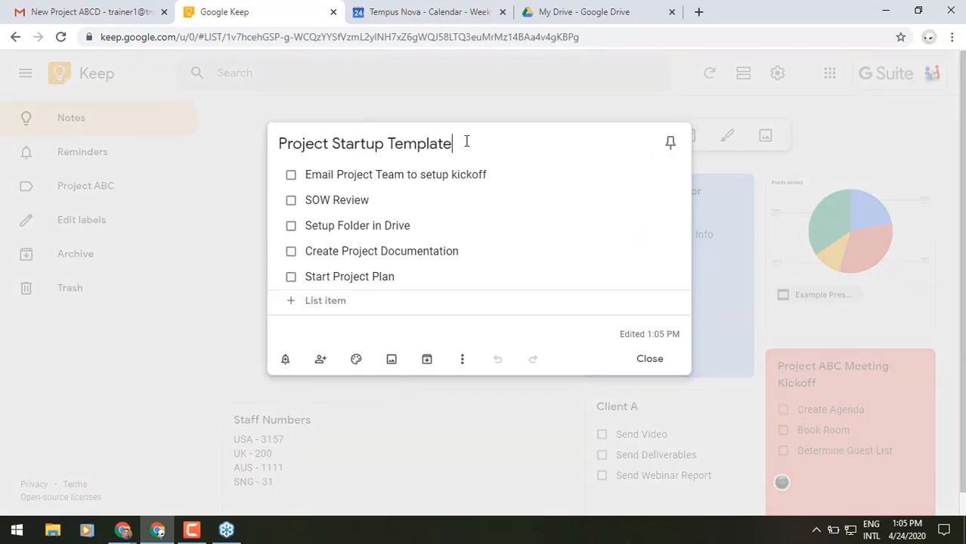
drag(466, 142, 382, 144)
key(BackSpace)
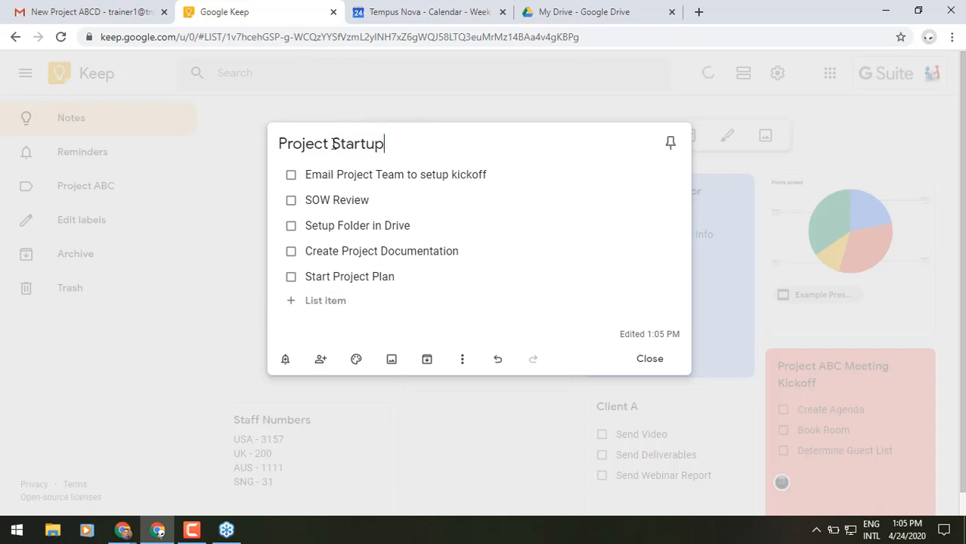
click(281, 143)
text(N)
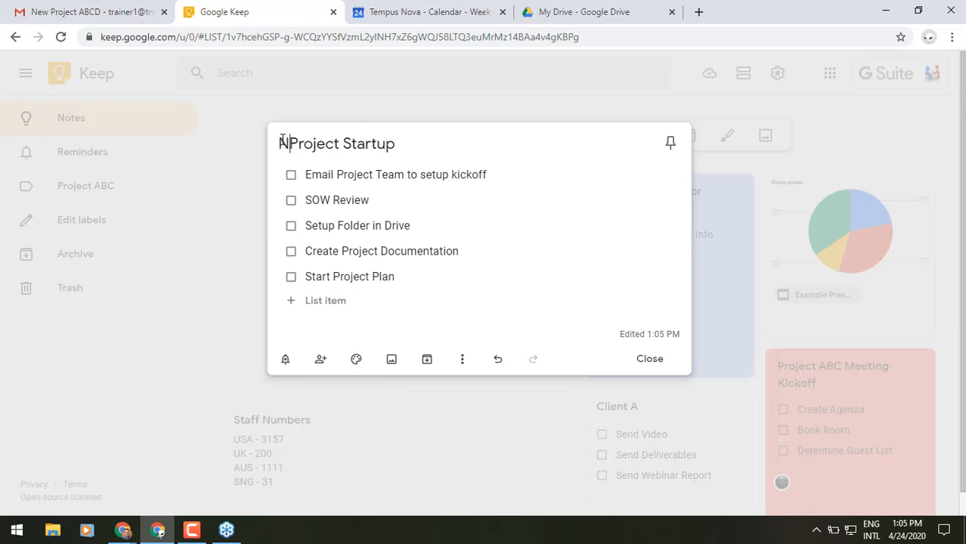
text(ew)
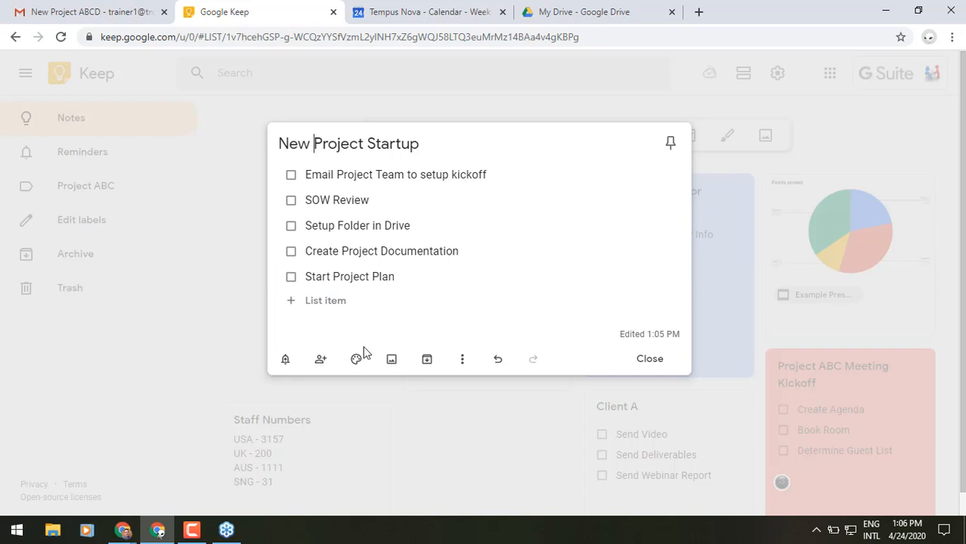
mouse_move(358, 360)
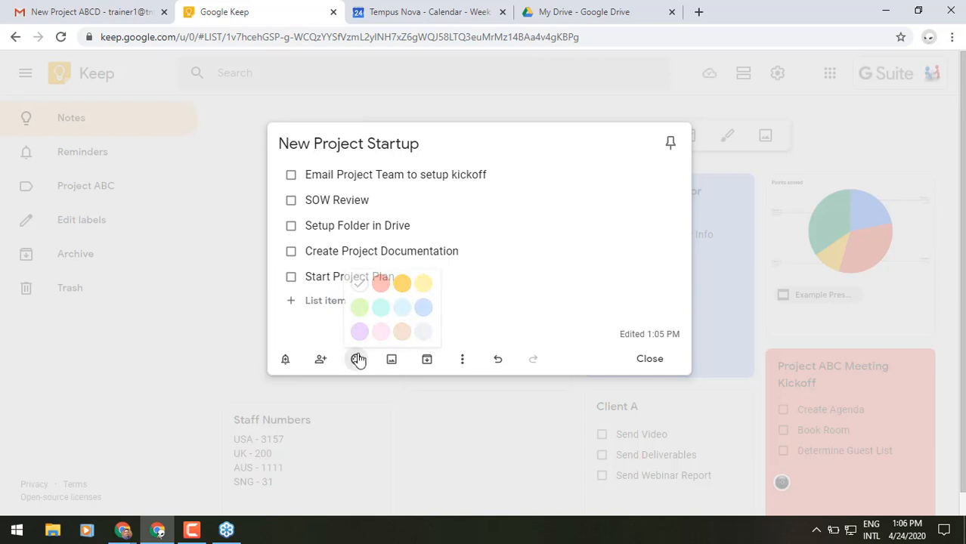
click(400, 292)
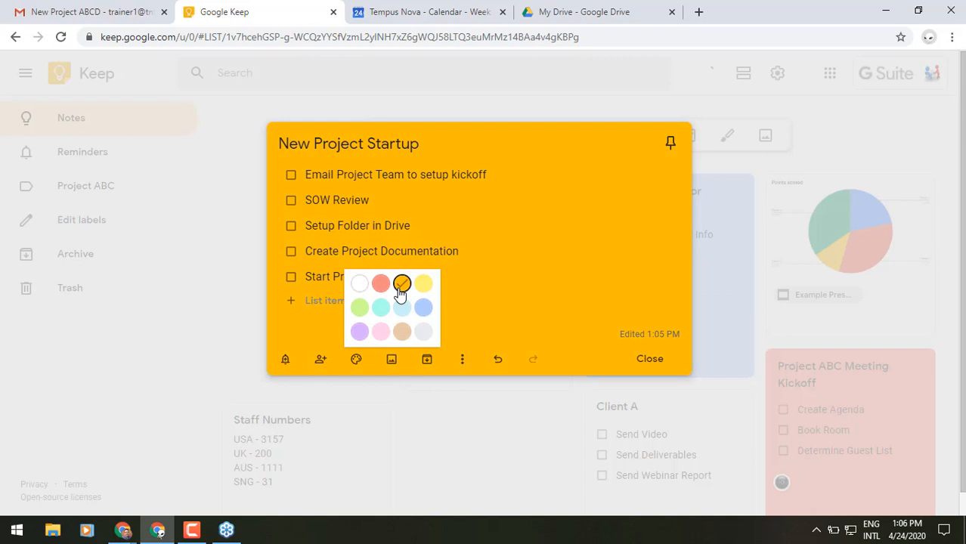
Step: Add three contacts as collaborators on the New Project Startup note, save, and close it
click(320, 361)
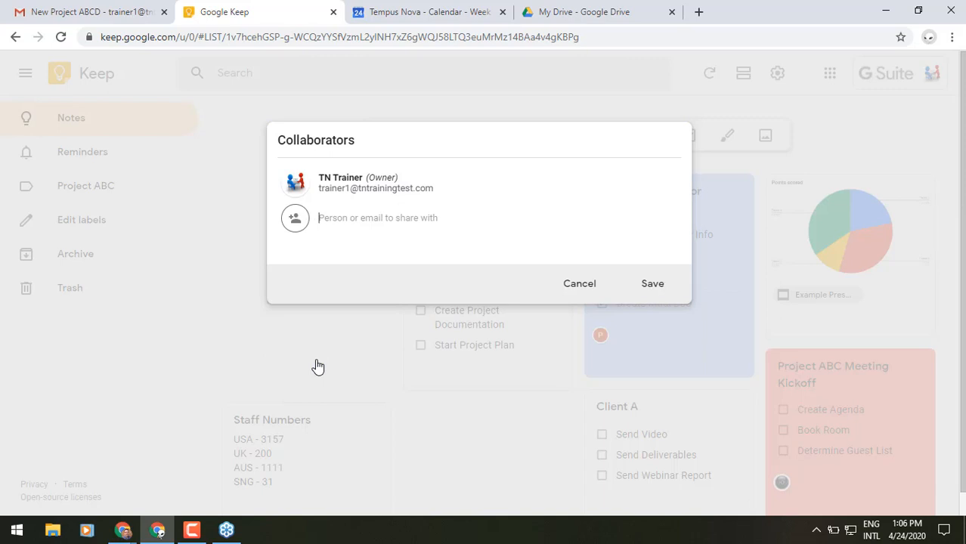
text(ian)
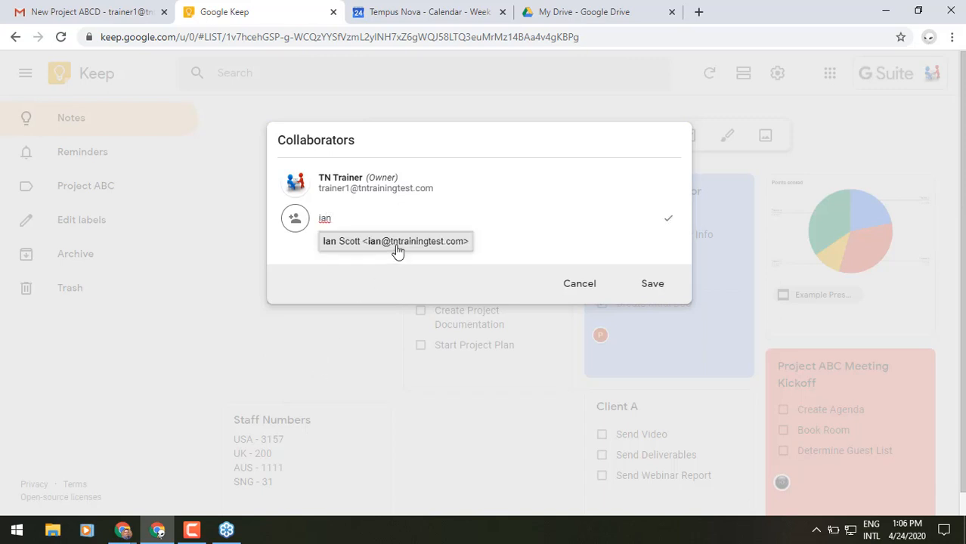
click(396, 249)
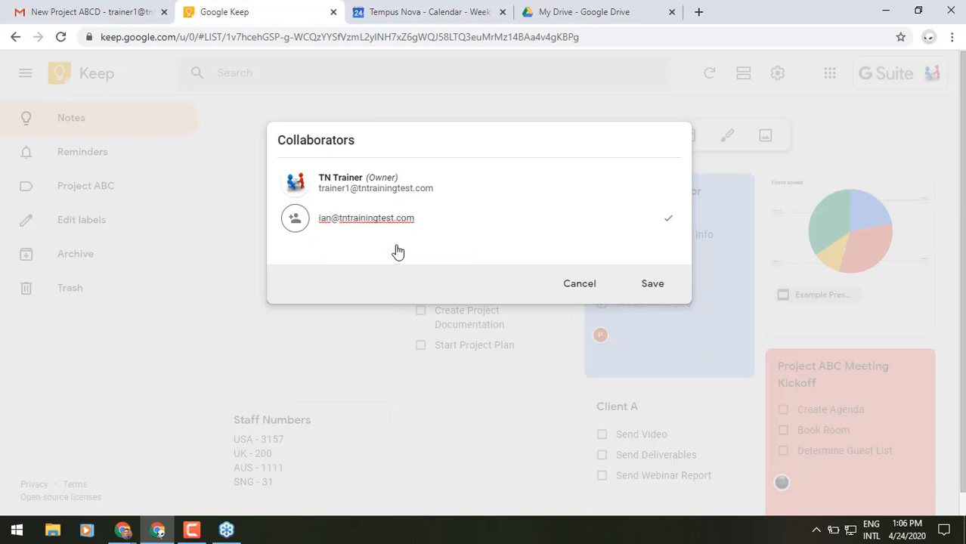
key(Return)
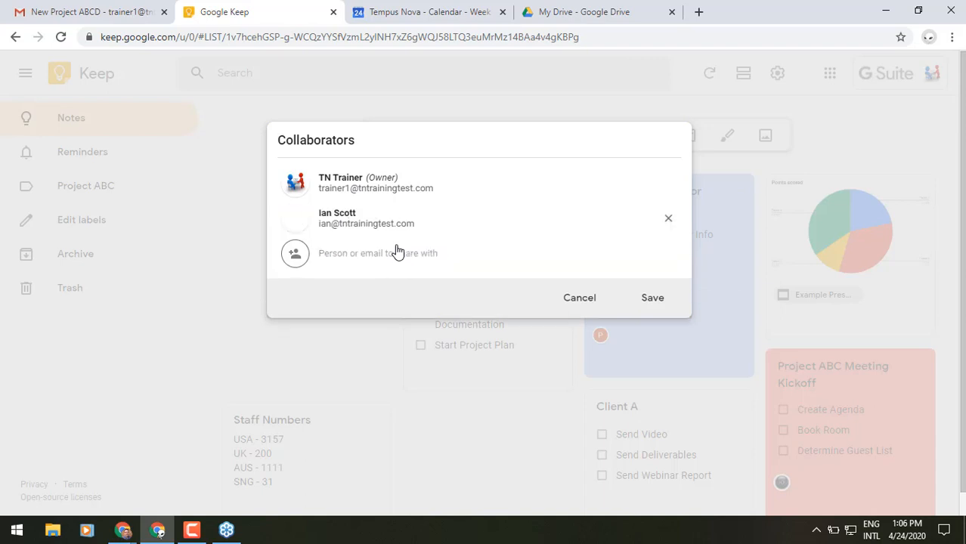
text(paul)
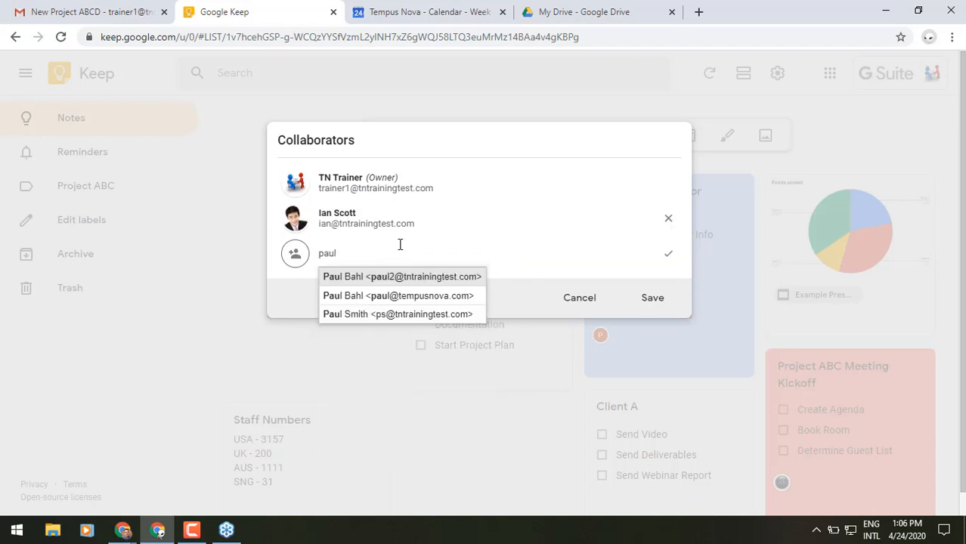
click(393, 279)
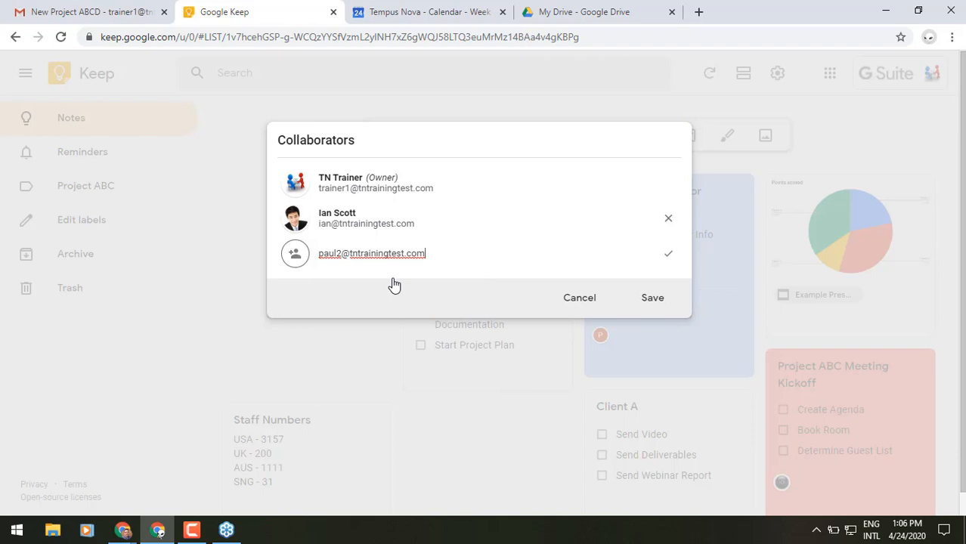
key(Return)
text(trainer2)
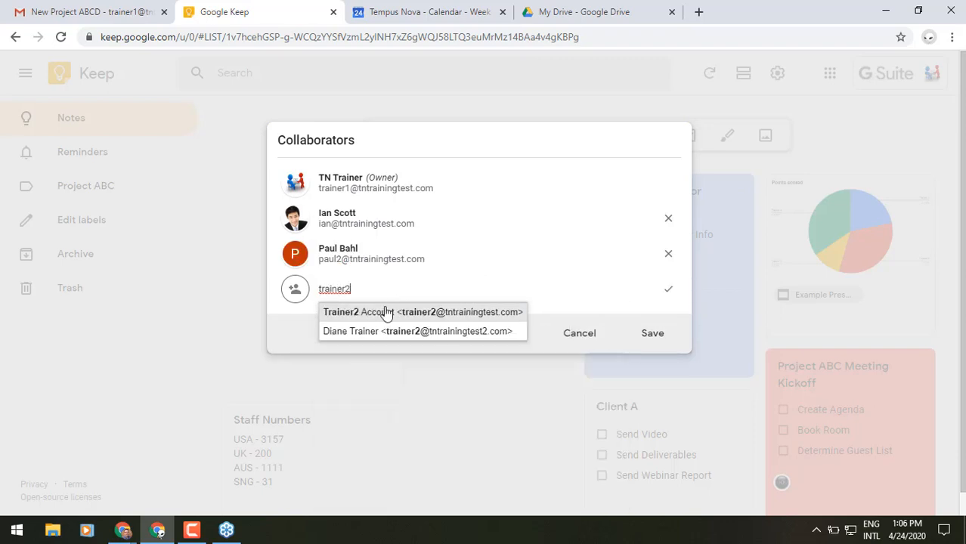
click(371, 320)
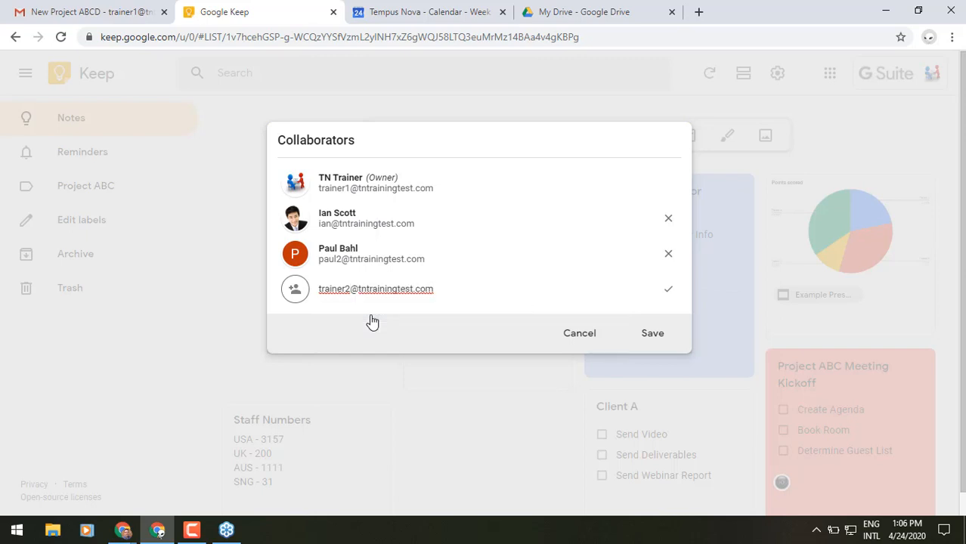
key(Return)
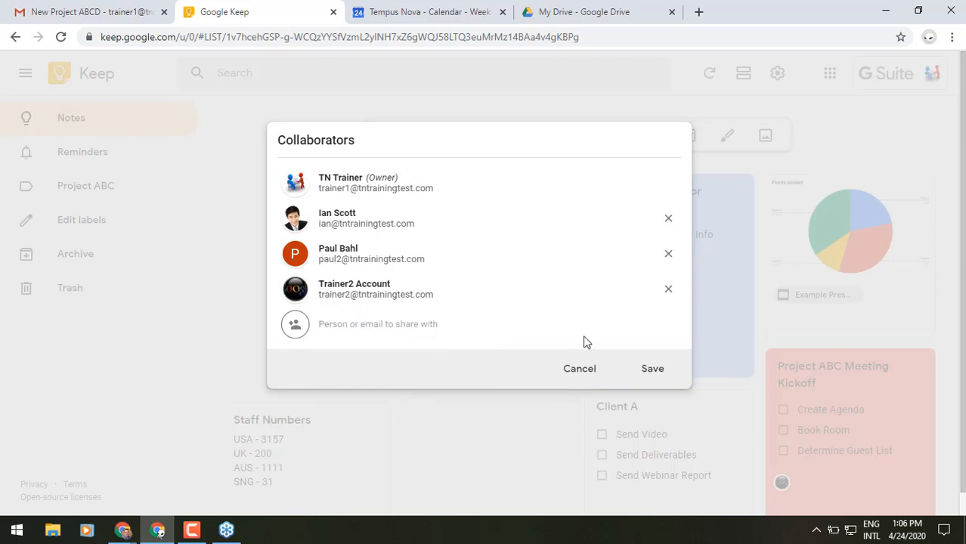
click(647, 370)
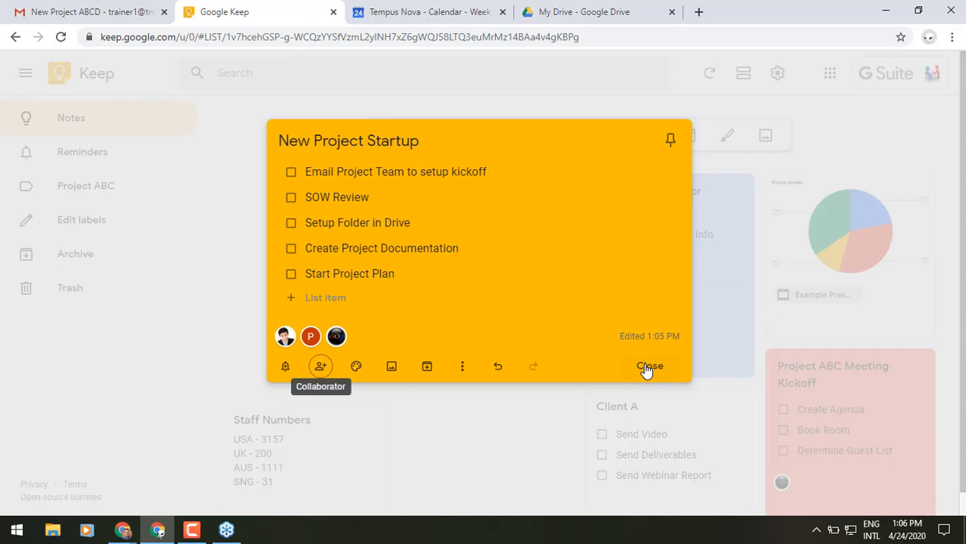
click(647, 368)
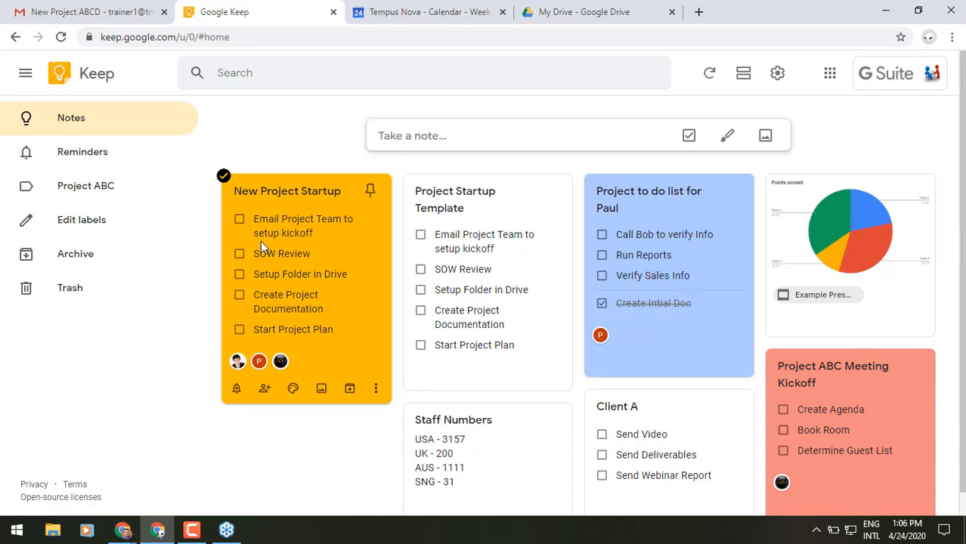
Step: Switch to the New Project ABCD email, glance at its Keep notes (New Project Startup), then close them
click(85, 15)
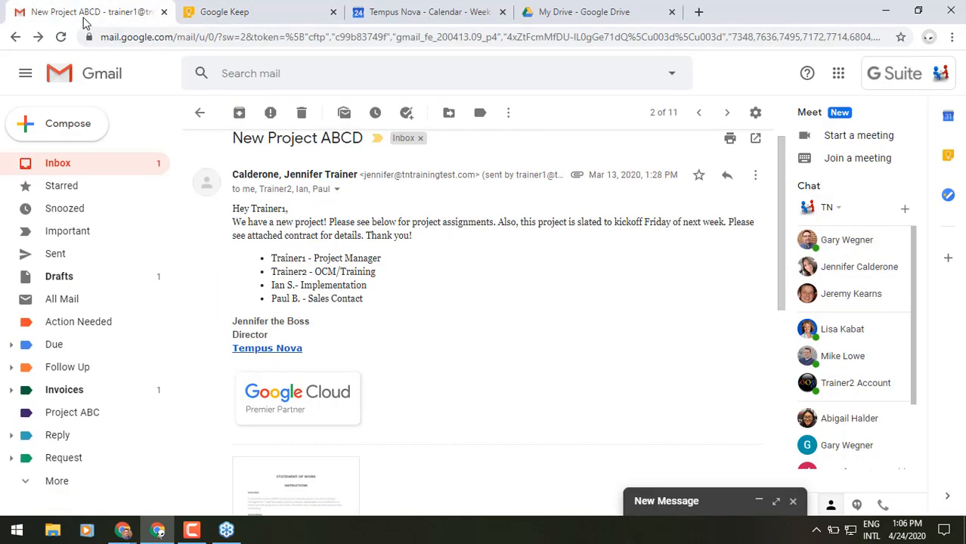
click(949, 157)
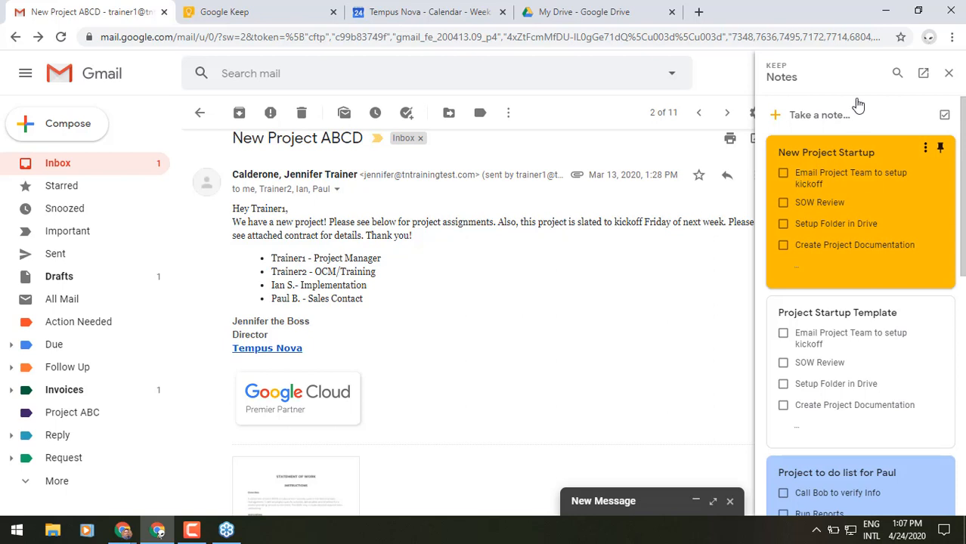
click(949, 76)
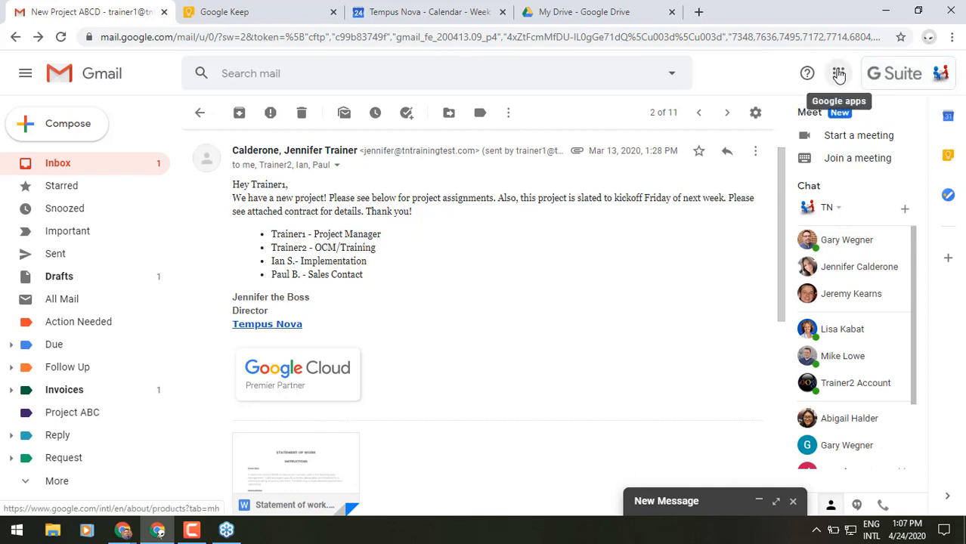
Step: Create a calendar event draft from the New Project ABCD email and add 'Kickoff Mtg' to its title
click(838, 75)
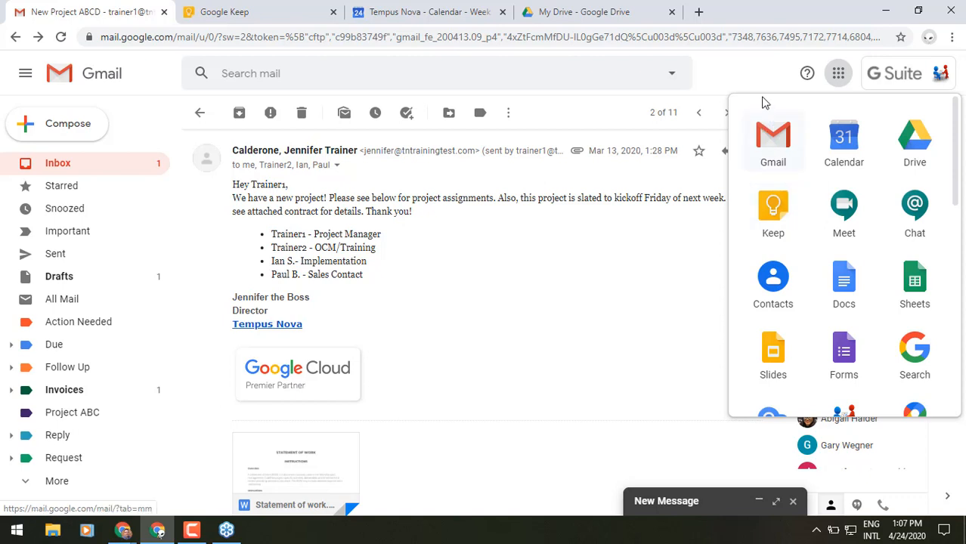
click(765, 67)
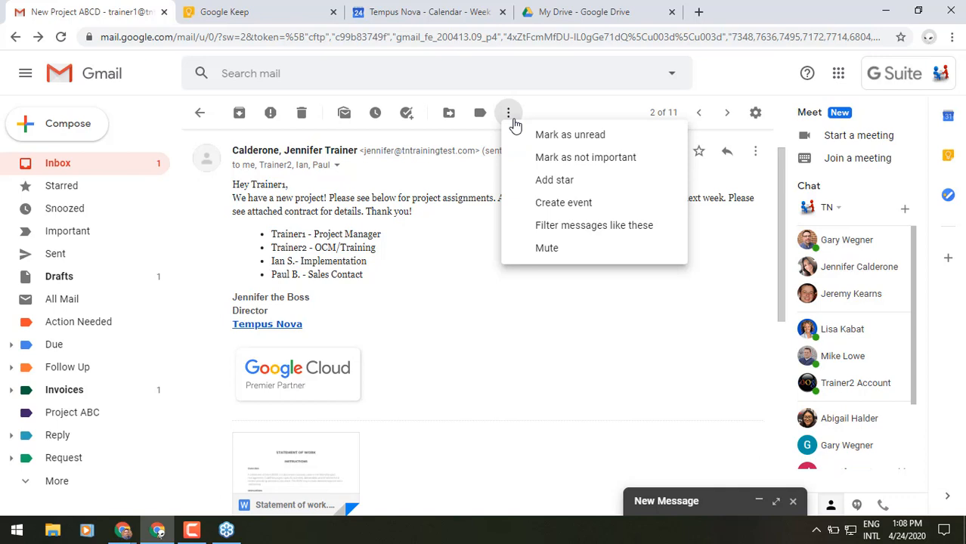
click(522, 206)
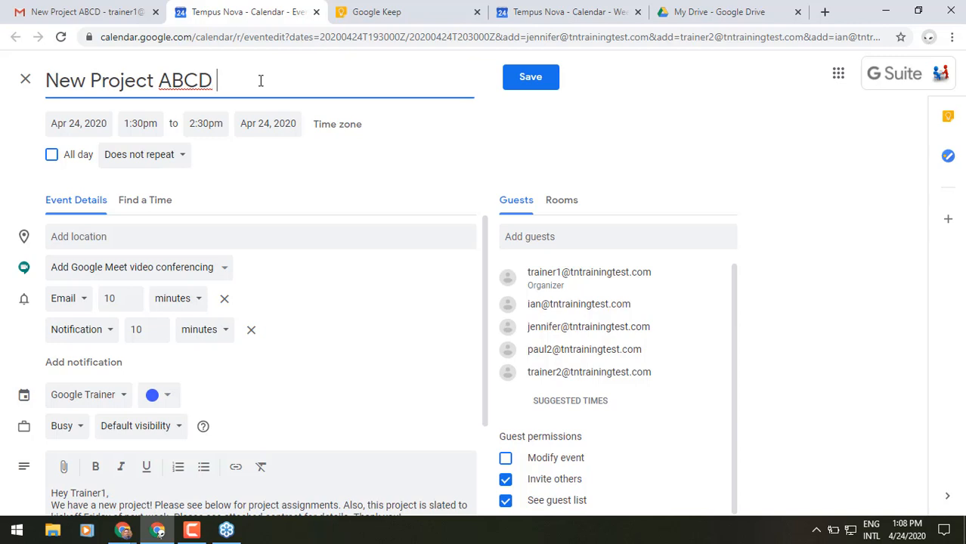
text(Kickoff Mtg)
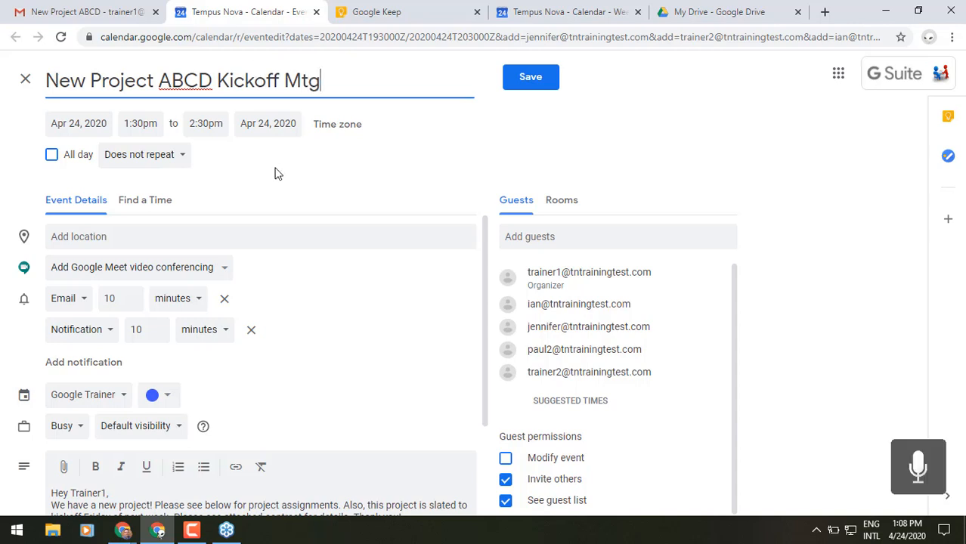
Step: Reschedule the kickoff event to Apr 27, 2020, 10:00am–11:00am
click(110, 124)
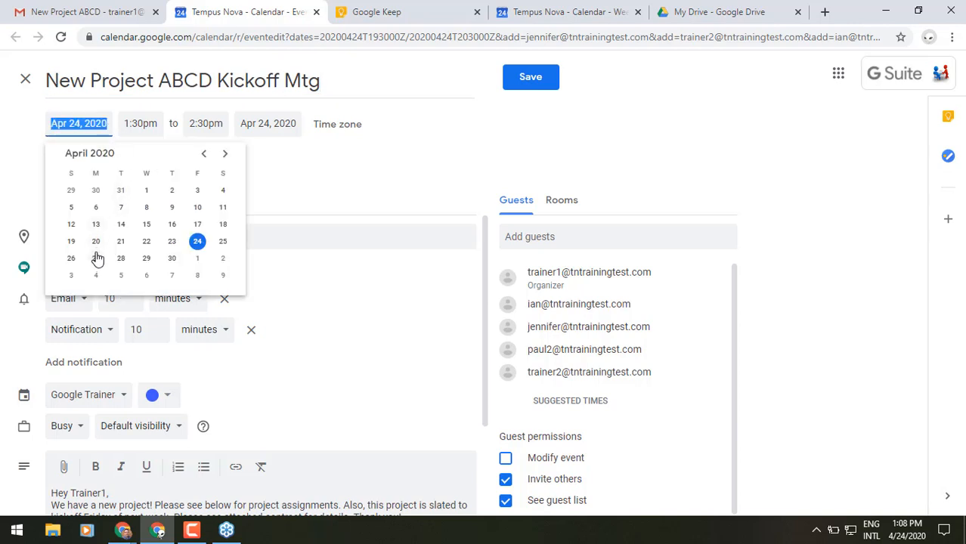
click(96, 257)
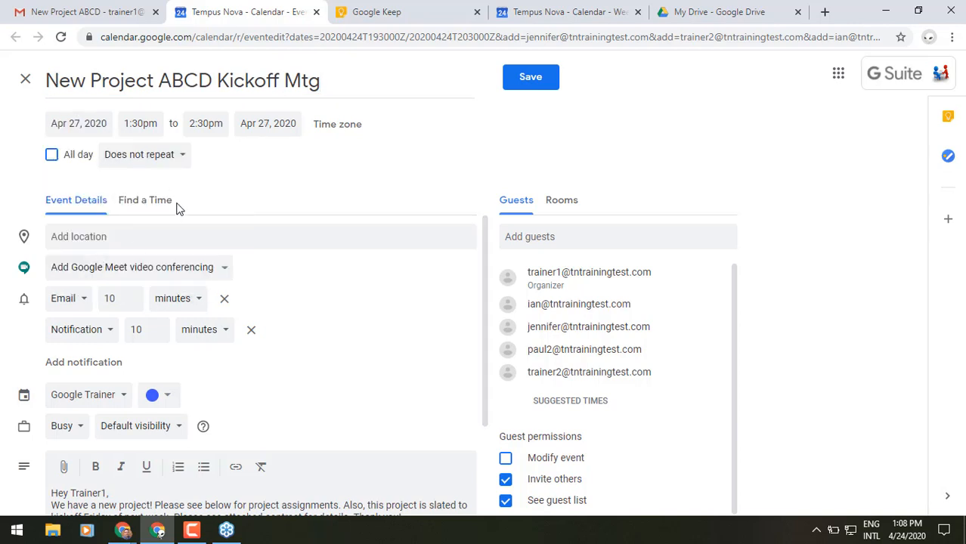
click(150, 123)
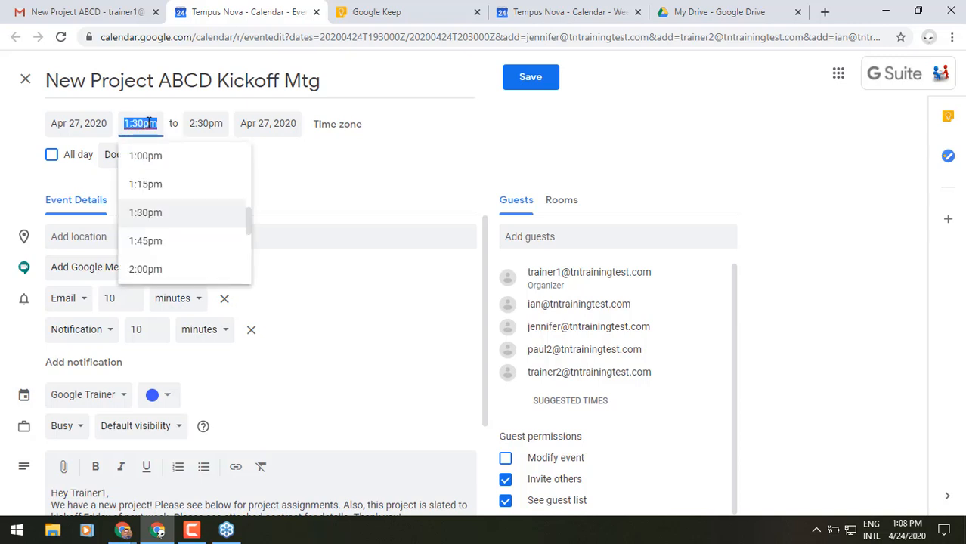
scroll(147, 177, up, 2)
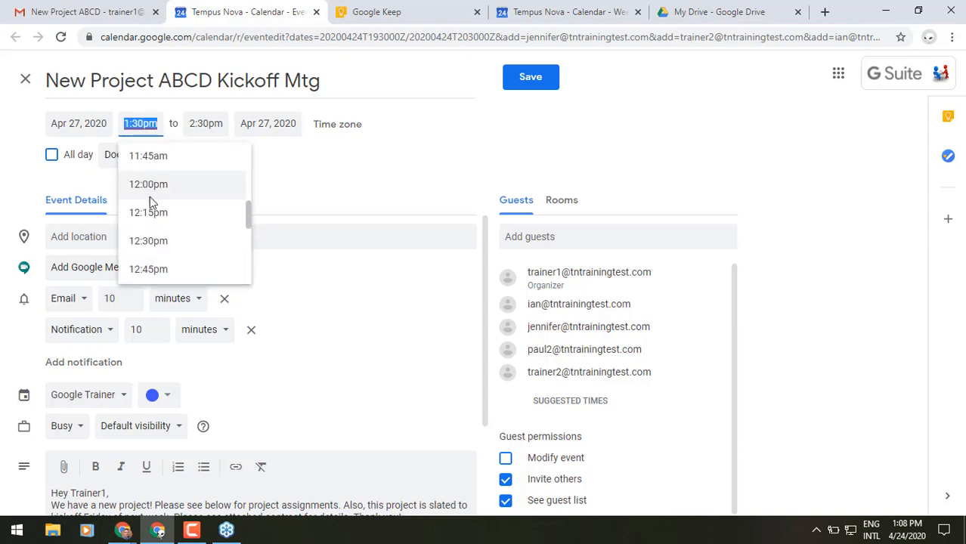
scroll(151, 210, up, 1)
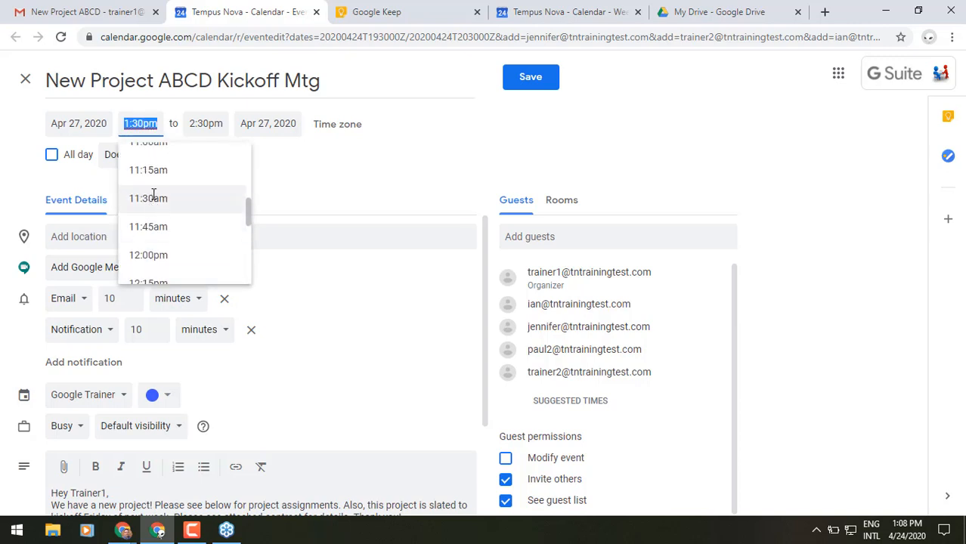
scroll(154, 194, up, 3)
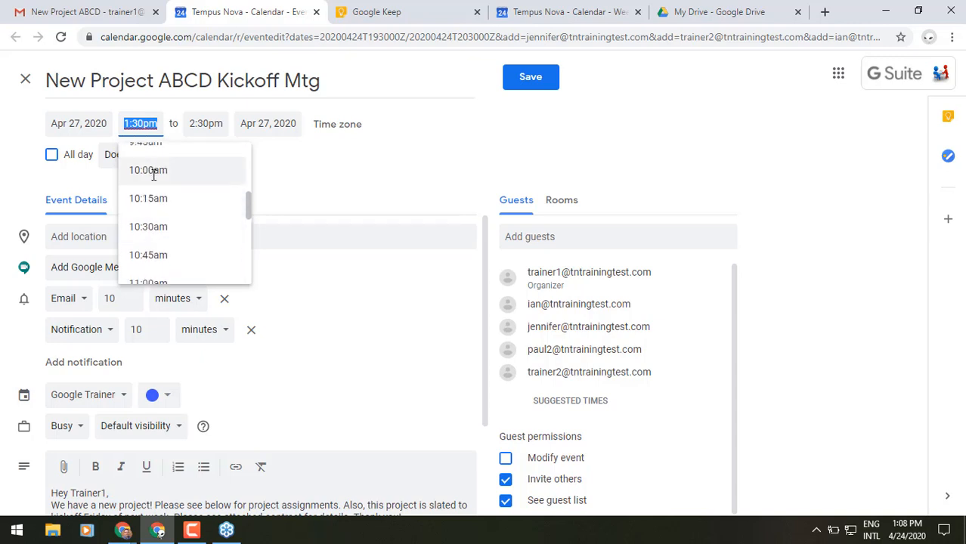
click(153, 171)
click(341, 181)
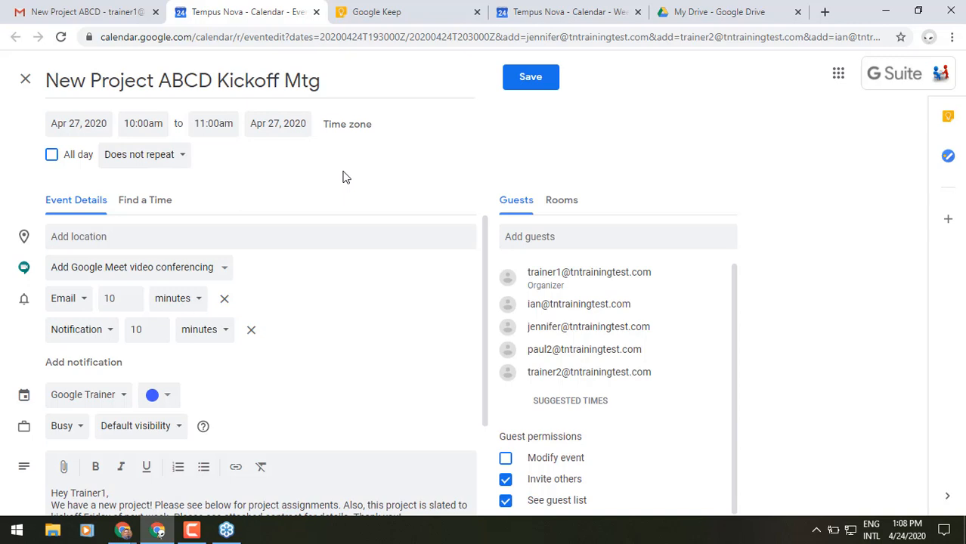
Step: Add Google Meet conferencing to the kickoff event and review its project-role description
click(163, 273)
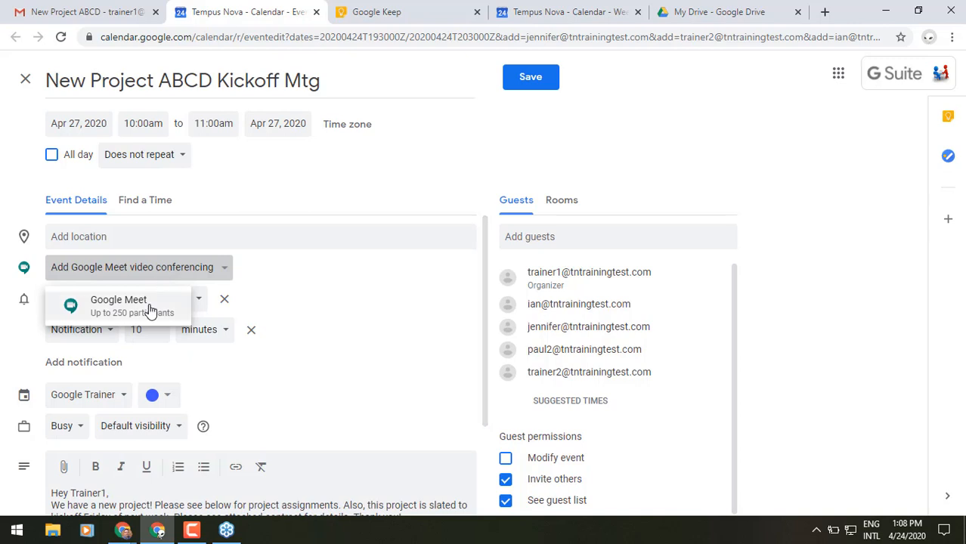
click(151, 308)
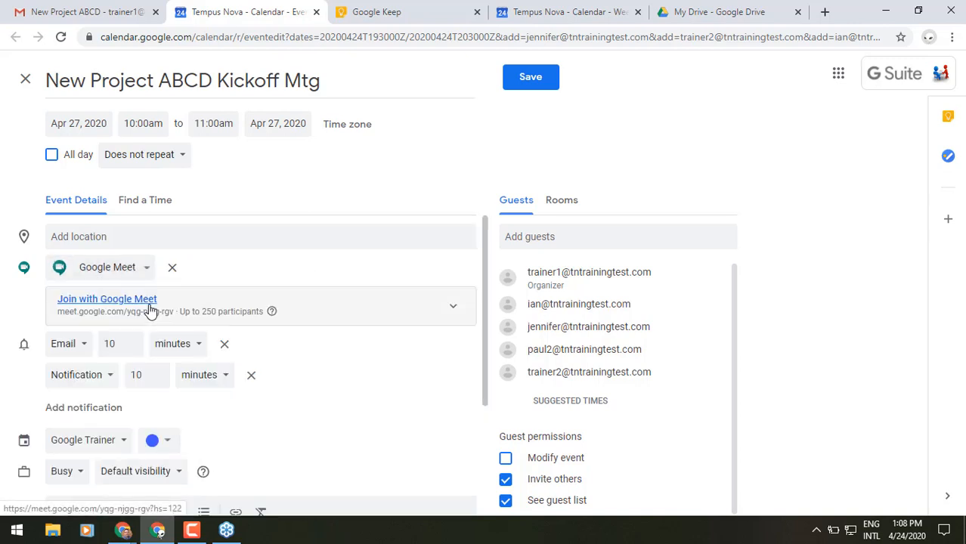
scroll(151, 310, down, 3)
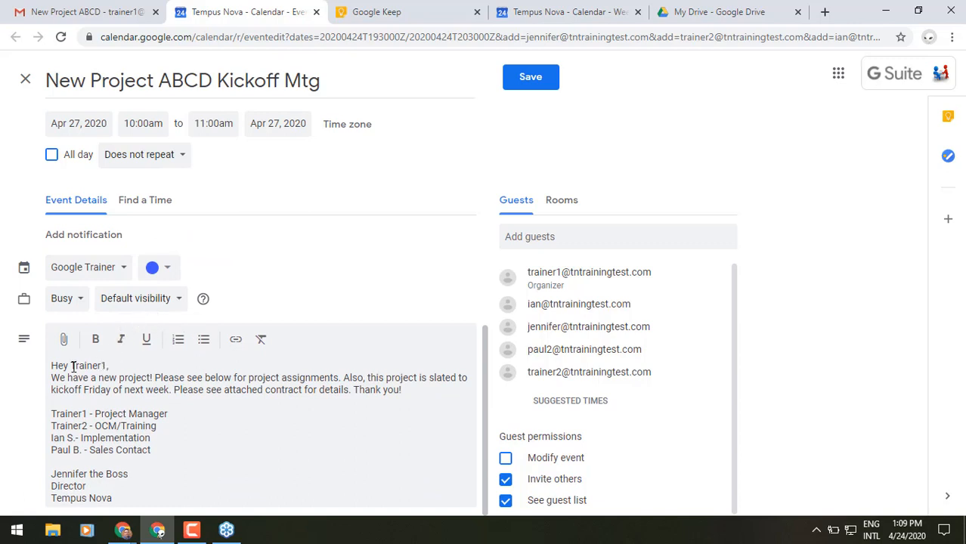
drag(50, 365, 150, 493)
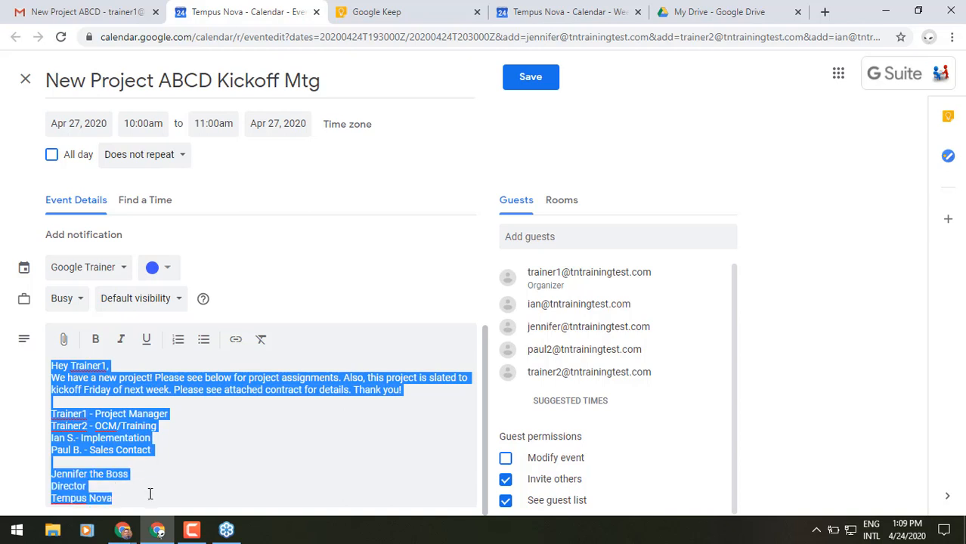
click(158, 440)
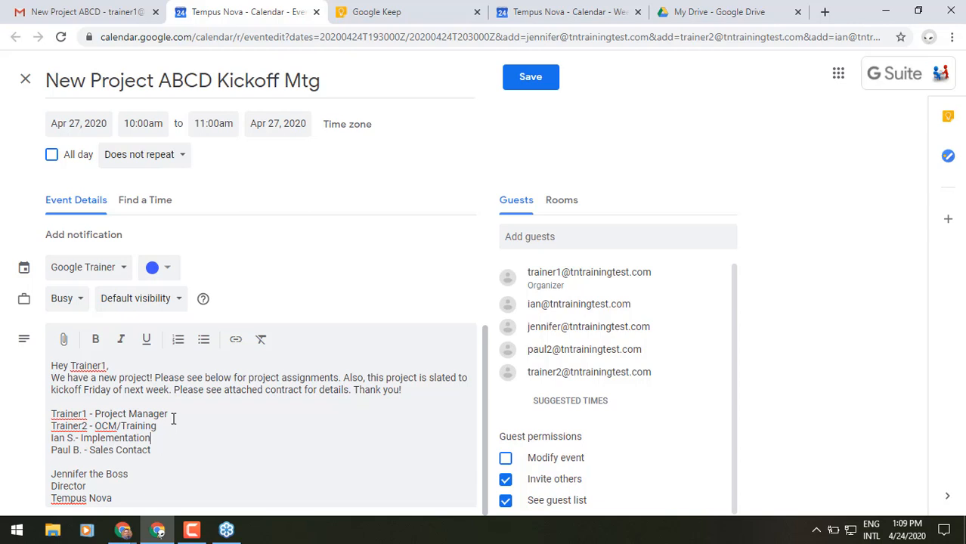
Step: Attach the Statement of work document from Drive's Recent files to the event
click(65, 340)
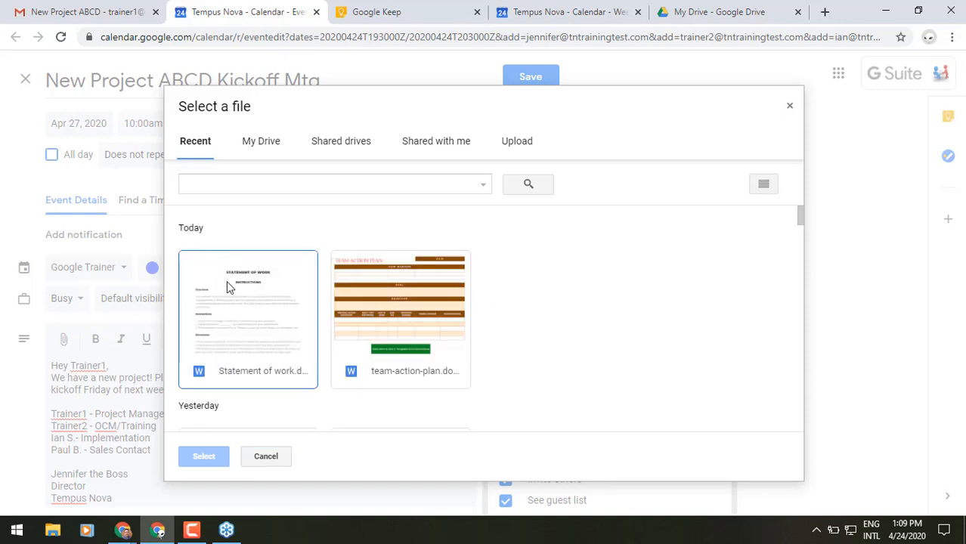
click(229, 287)
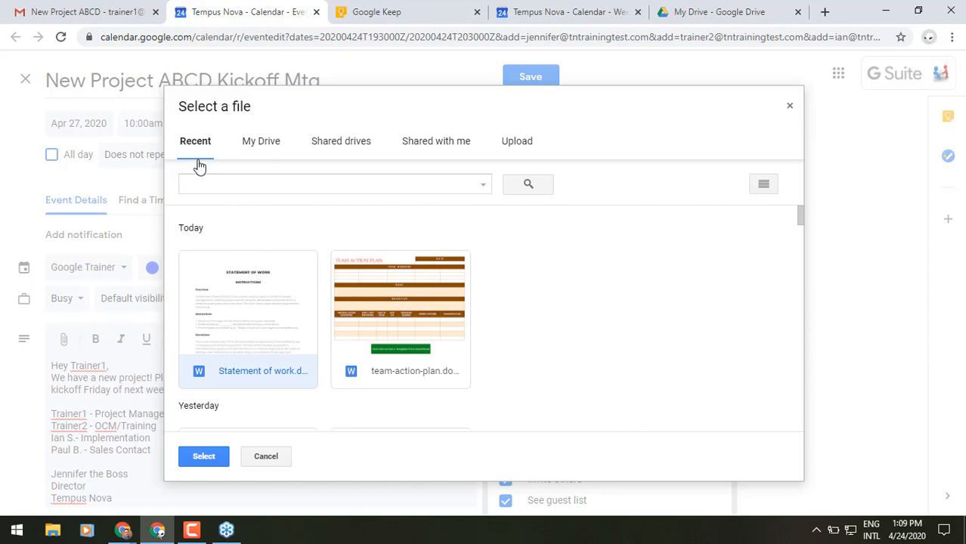
click(217, 459)
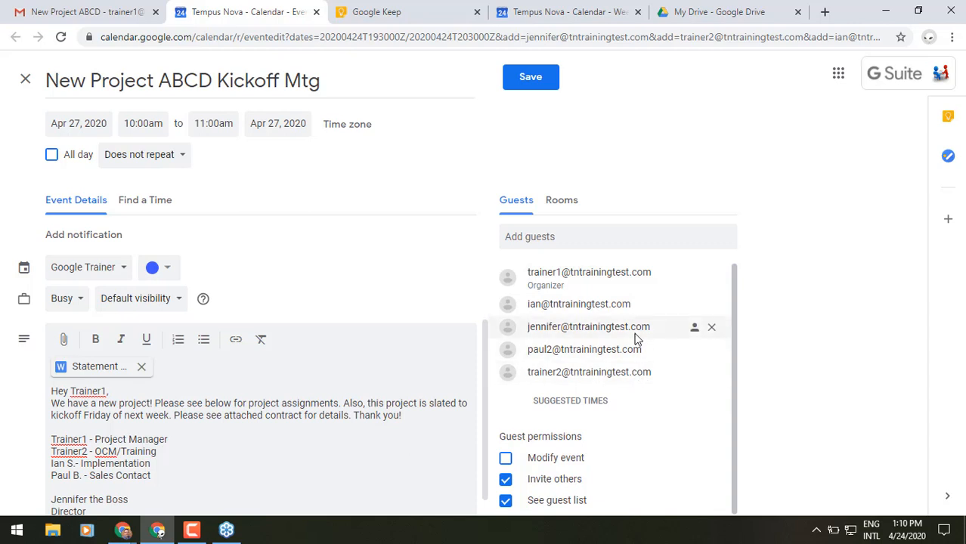
Step: Mark the third guest optional, review rooms and guests, then compare guests' Apr 27 schedules
click(694, 336)
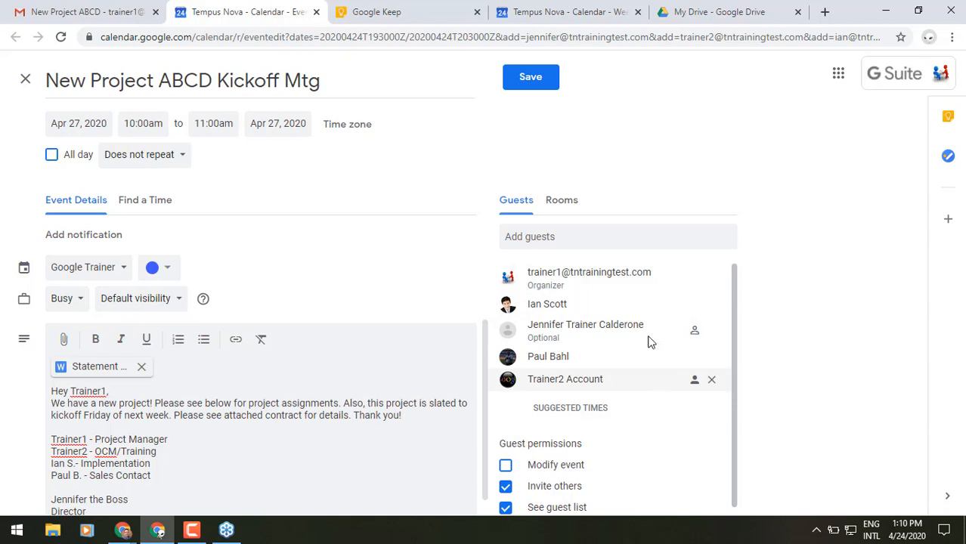
click(561, 203)
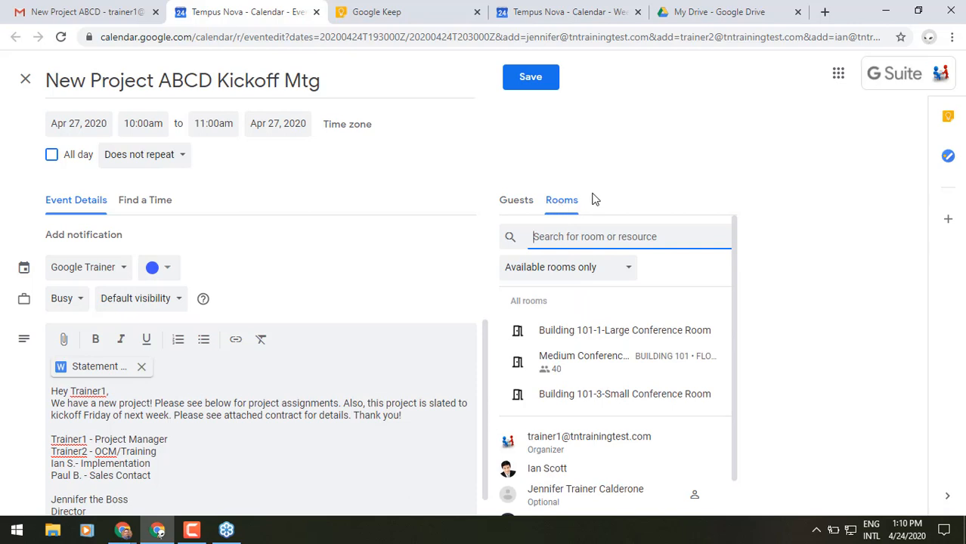
click(522, 205)
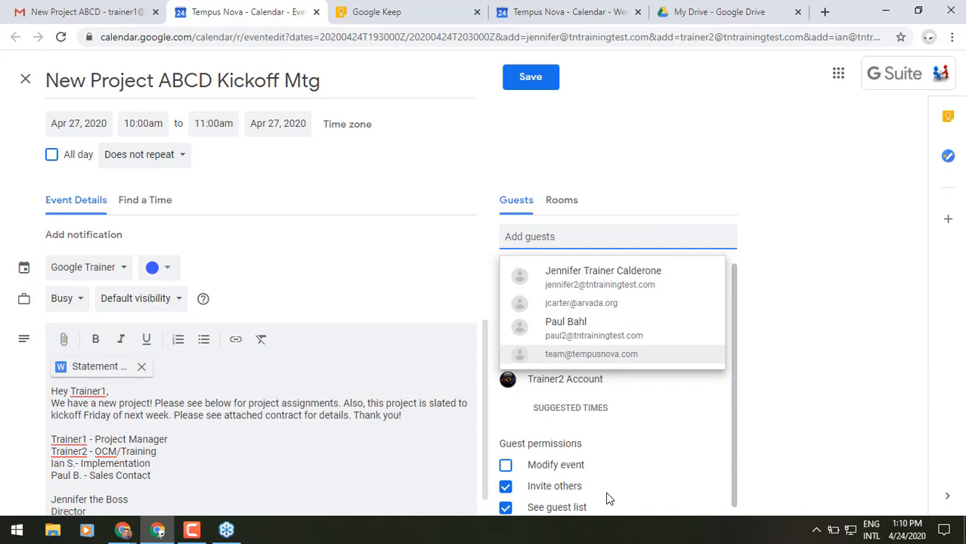
click(748, 184)
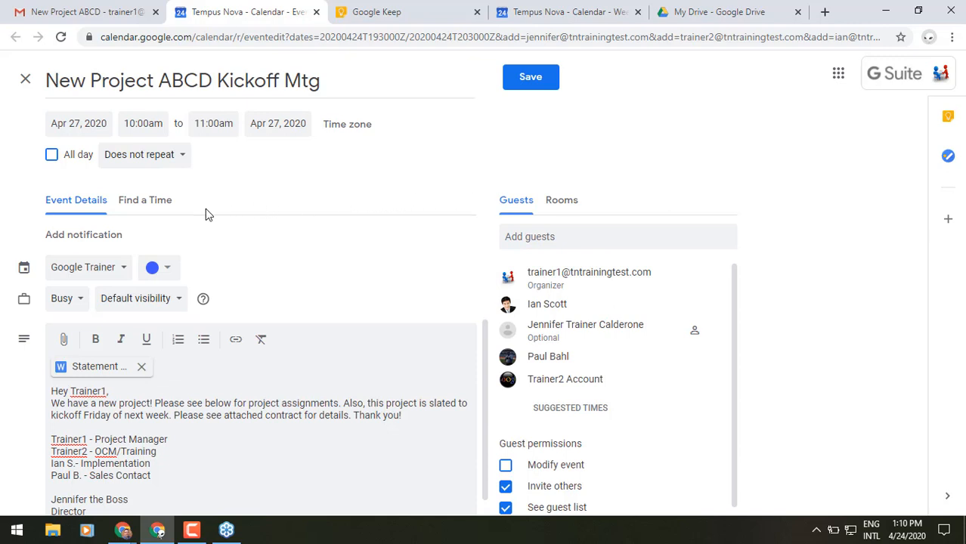
click(160, 208)
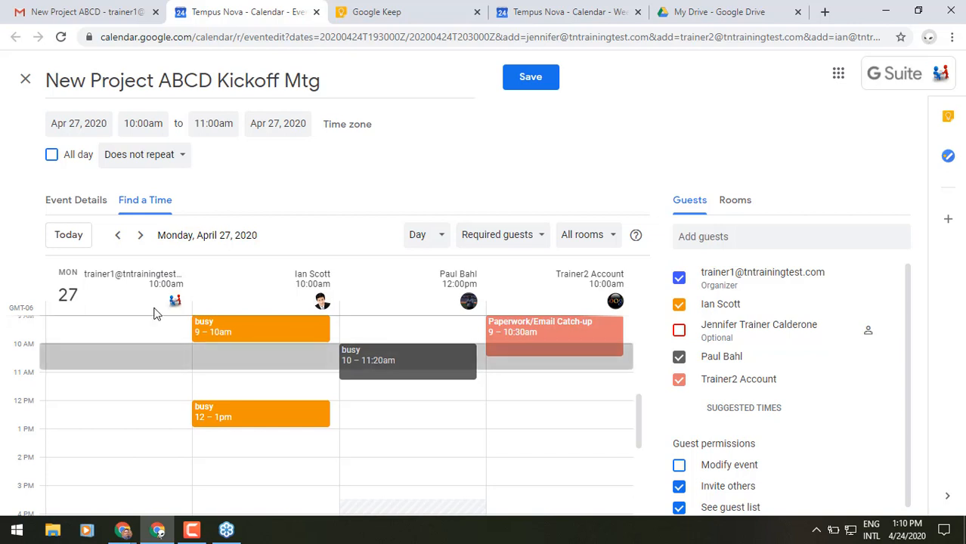
Step: Move the kickoff meeting to 1:00–2:00pm on Apr 27 and save it, answering the invitation prompt
drag(73, 352, 81, 440)
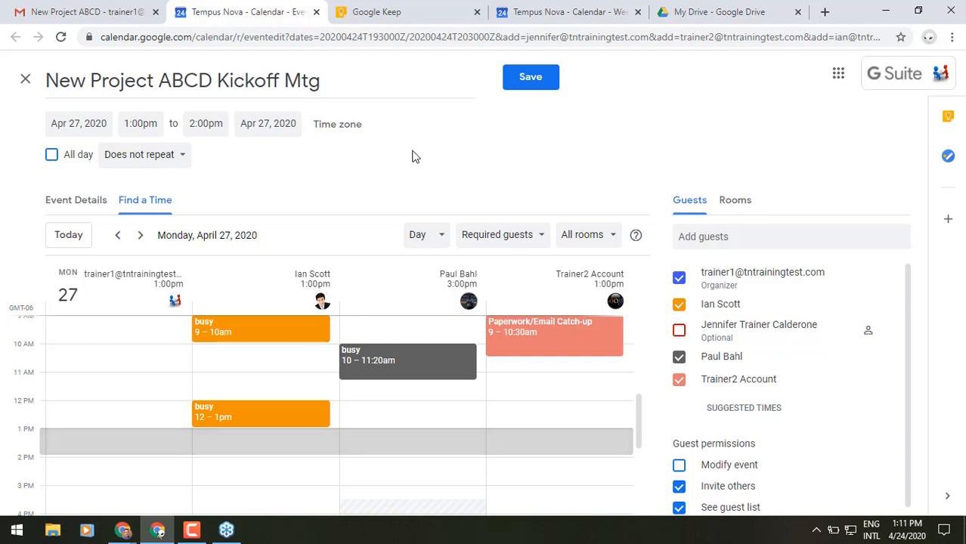
click(531, 79)
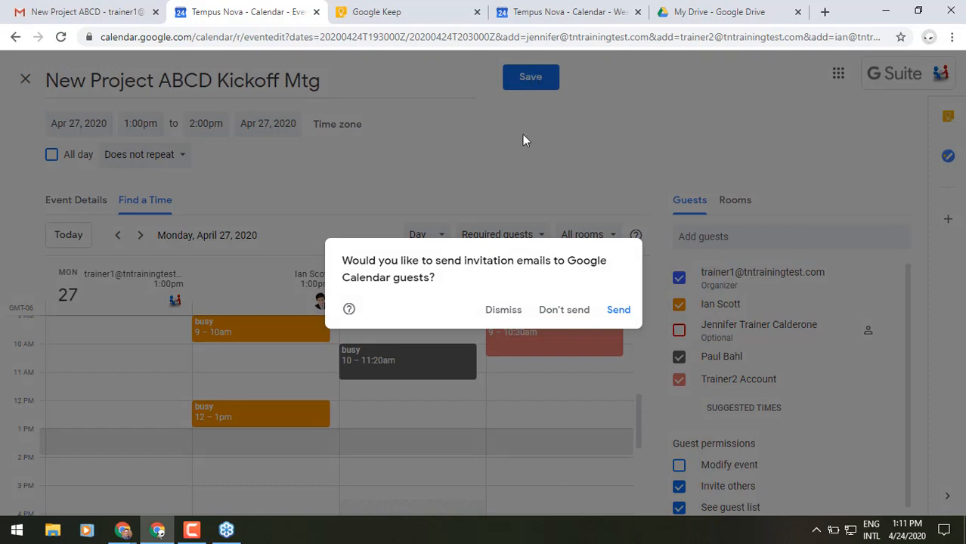
click(617, 310)
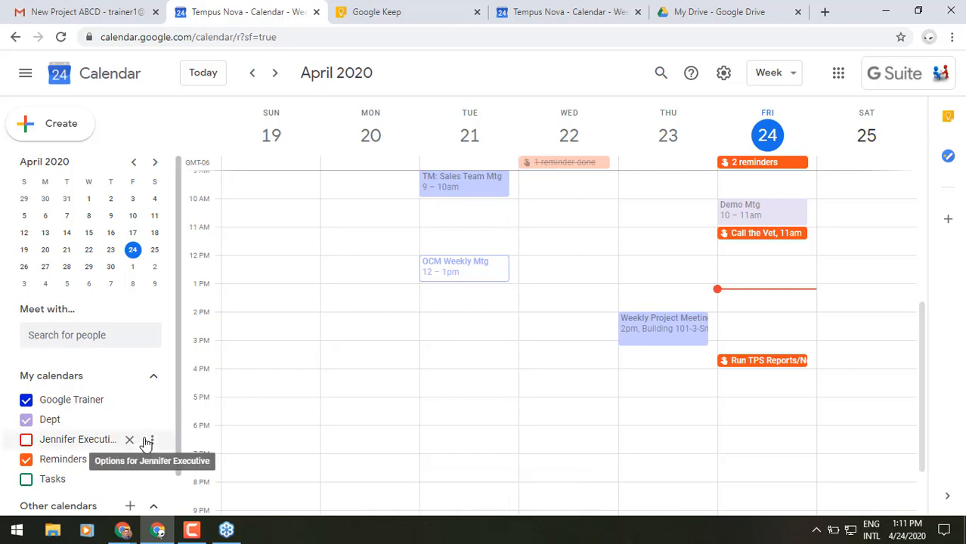
Step: Add a new calendar named 'Project ABCD Cal' from the Other calendars menu
scroll(146, 442, down, 1)
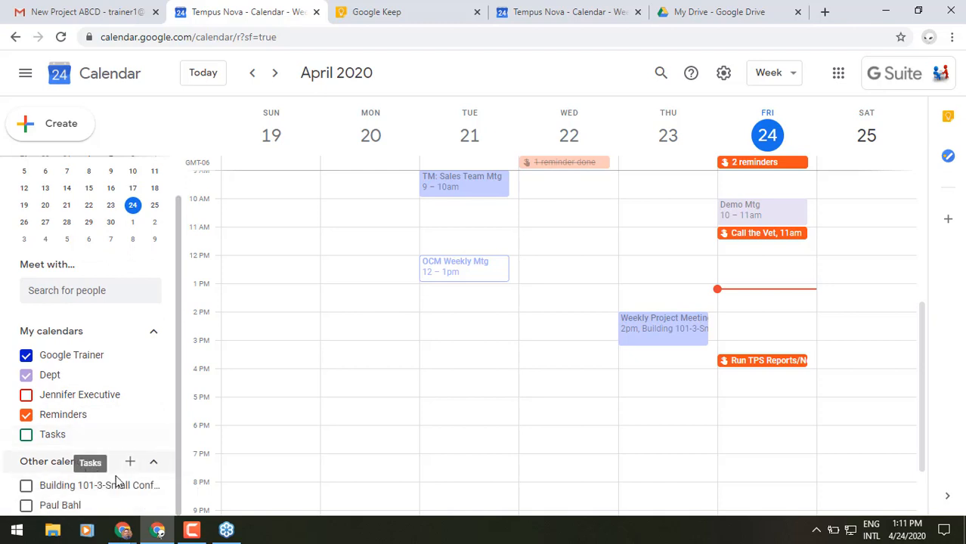
click(130, 462)
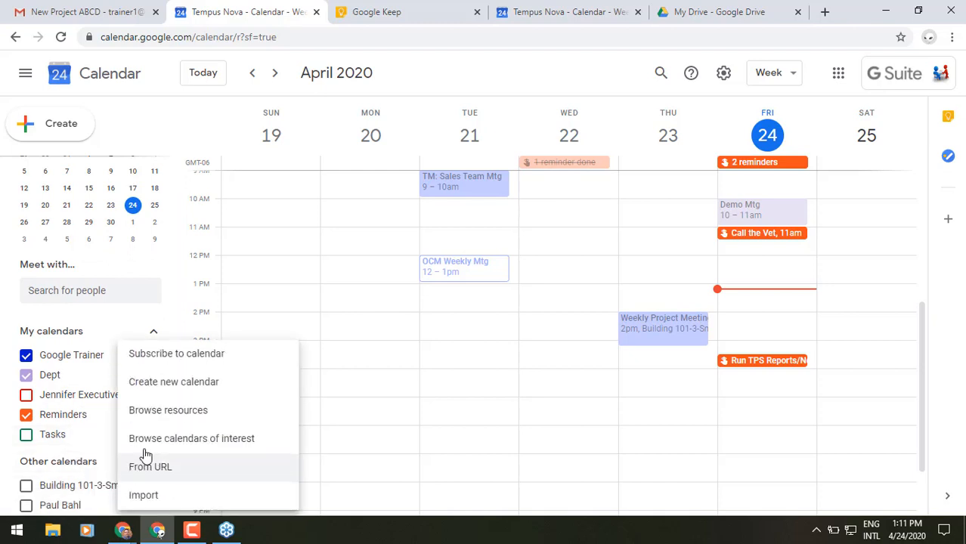
click(195, 389)
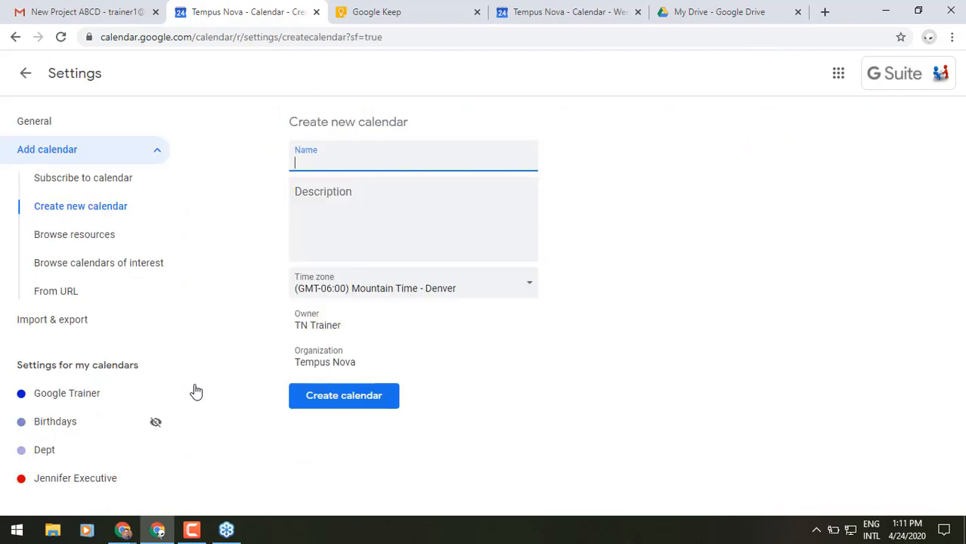
text(Project ABCD C)
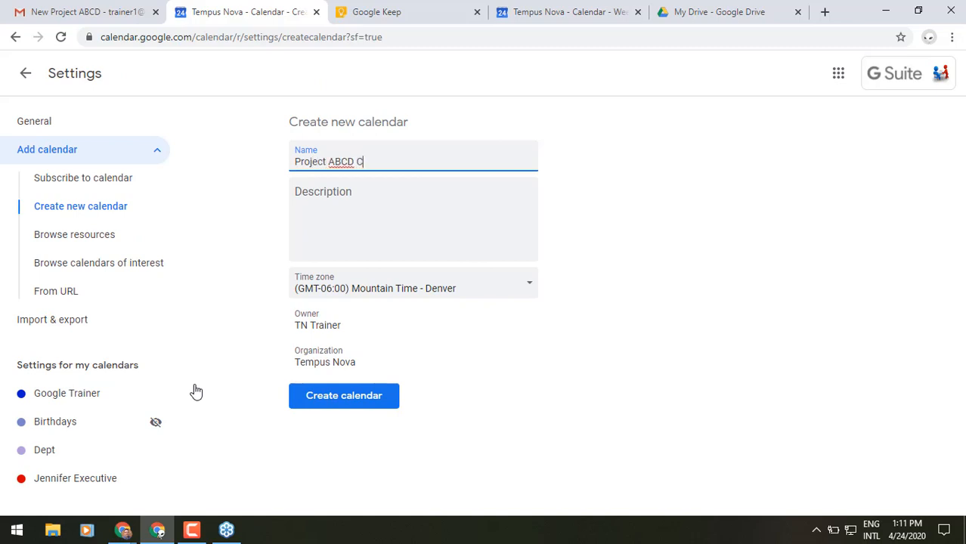
text(al)
click(373, 399)
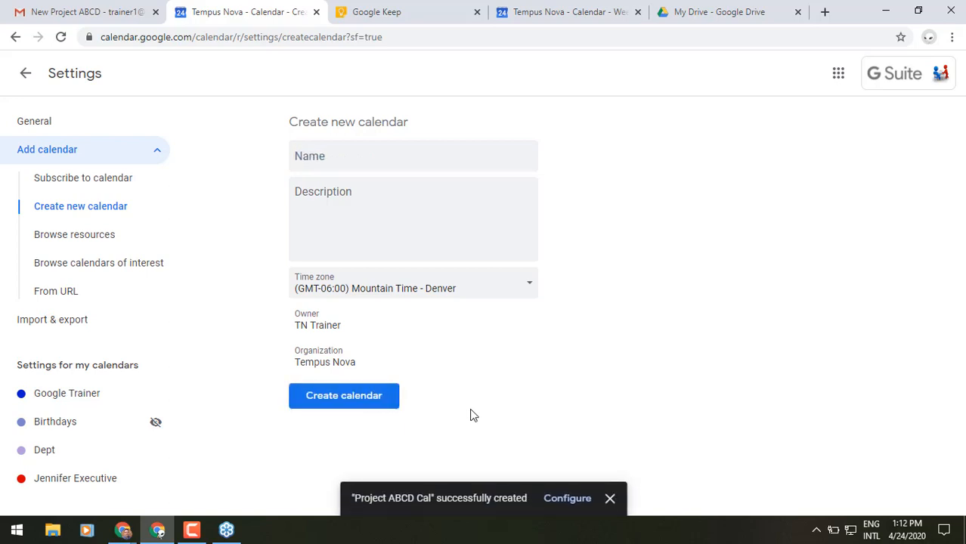
Step: Share Project ABCD Cal with the first suggested colleague, granting Make changes and manage sharing
click(567, 499)
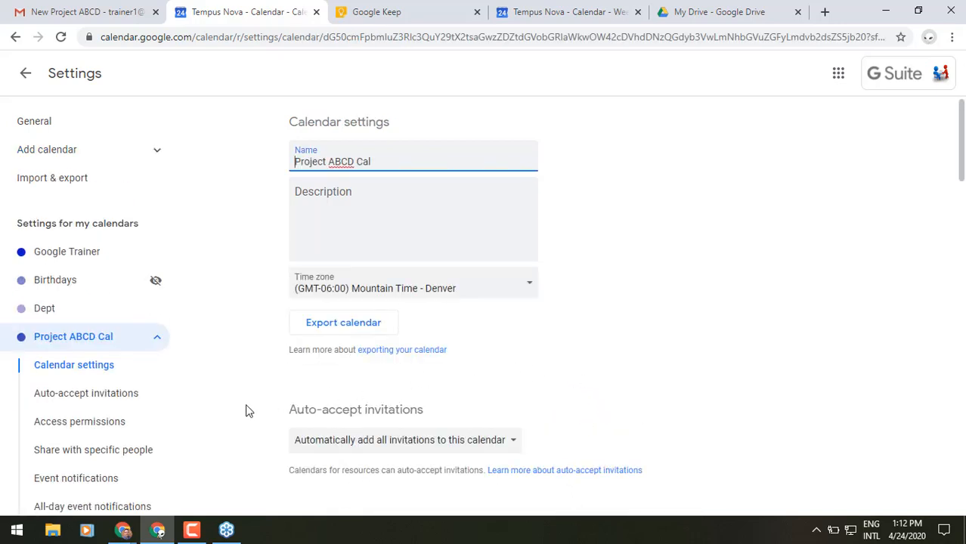
click(84, 453)
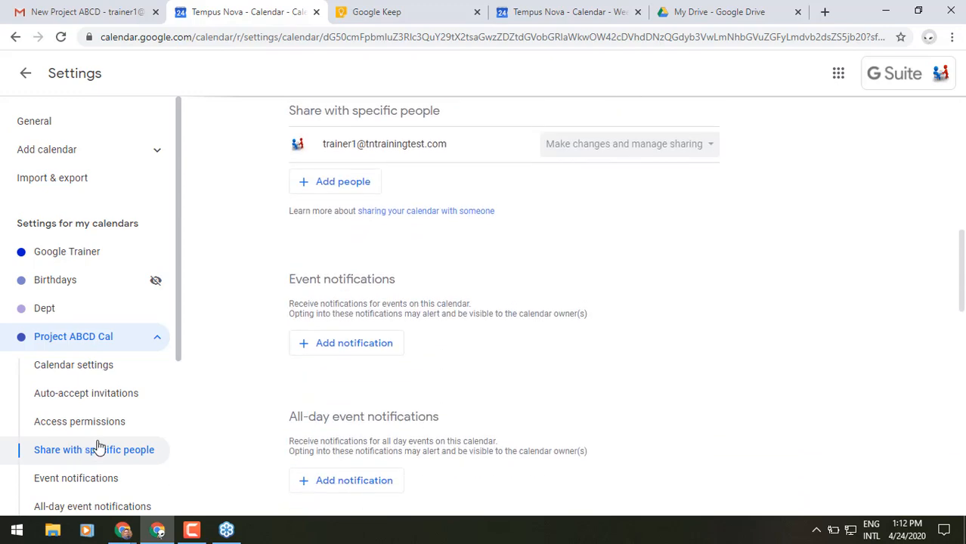
click(348, 184)
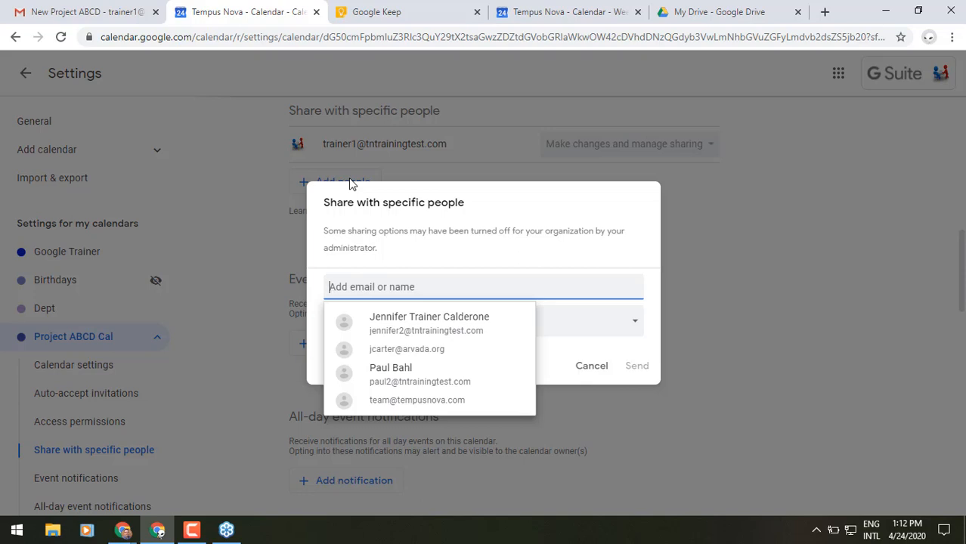
click(446, 332)
click(446, 335)
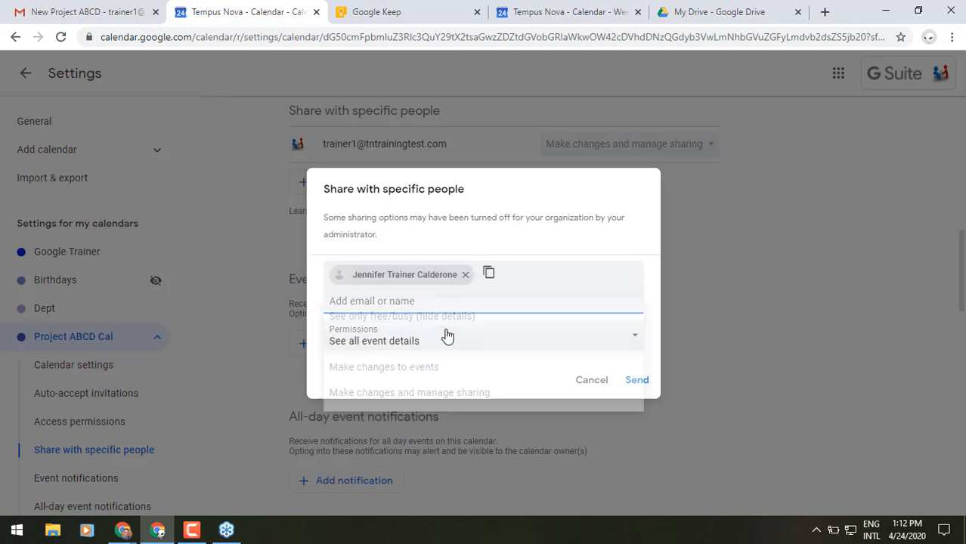
click(444, 394)
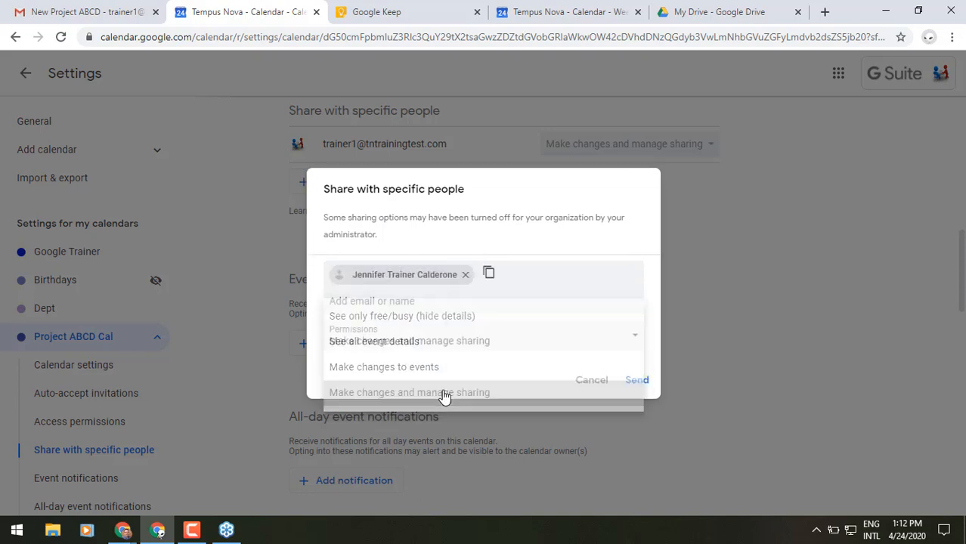
click(640, 380)
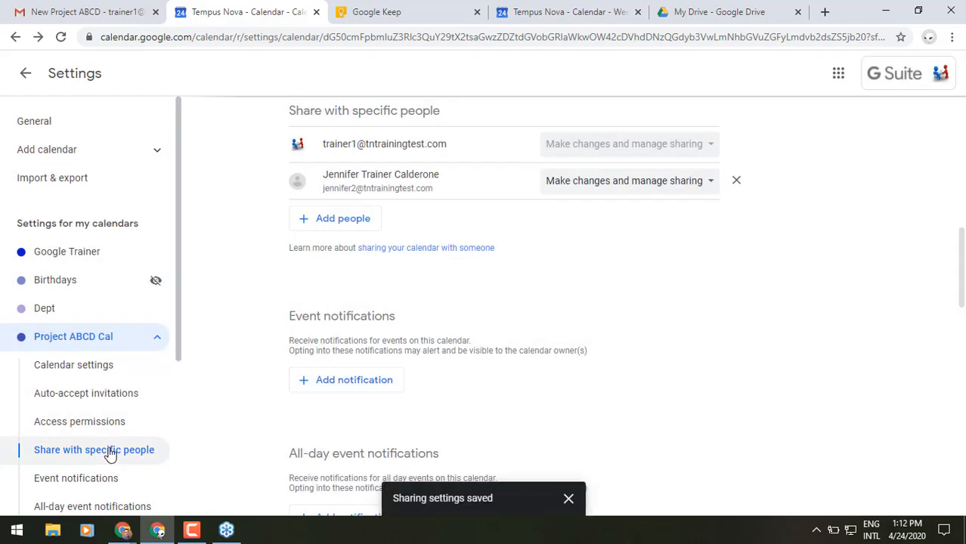
Step: Add three more contacts to Project ABCD Cal's share list by searching their names
click(375, 222)
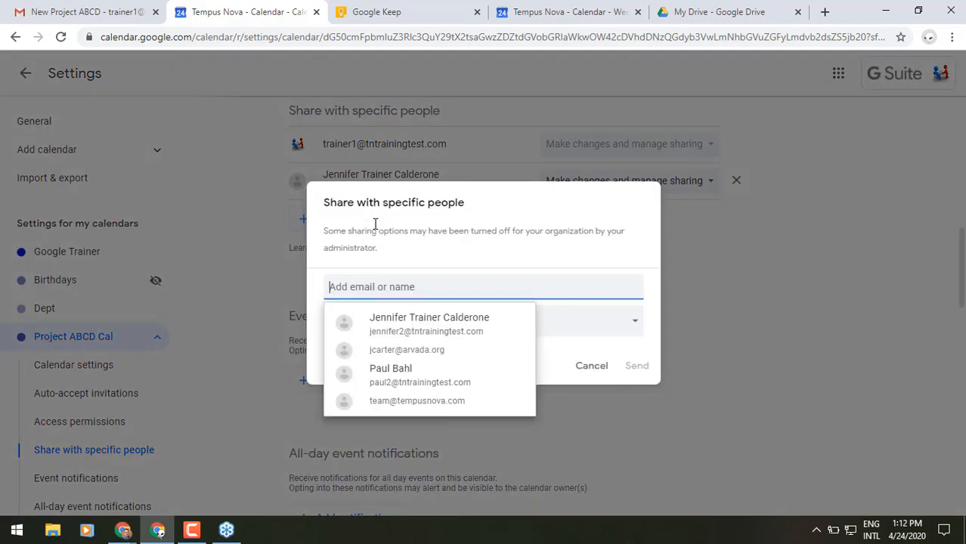
text(pa)
click(390, 325)
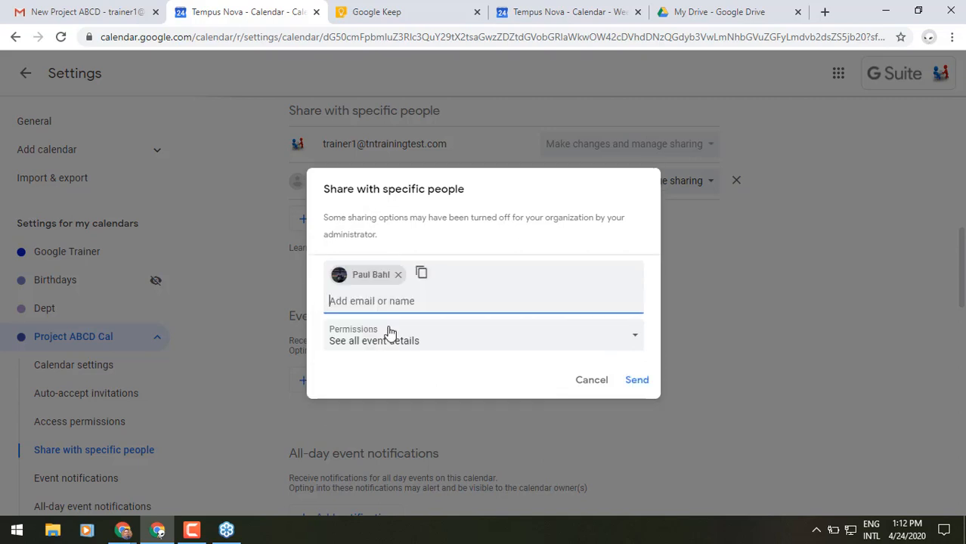
text(ian)
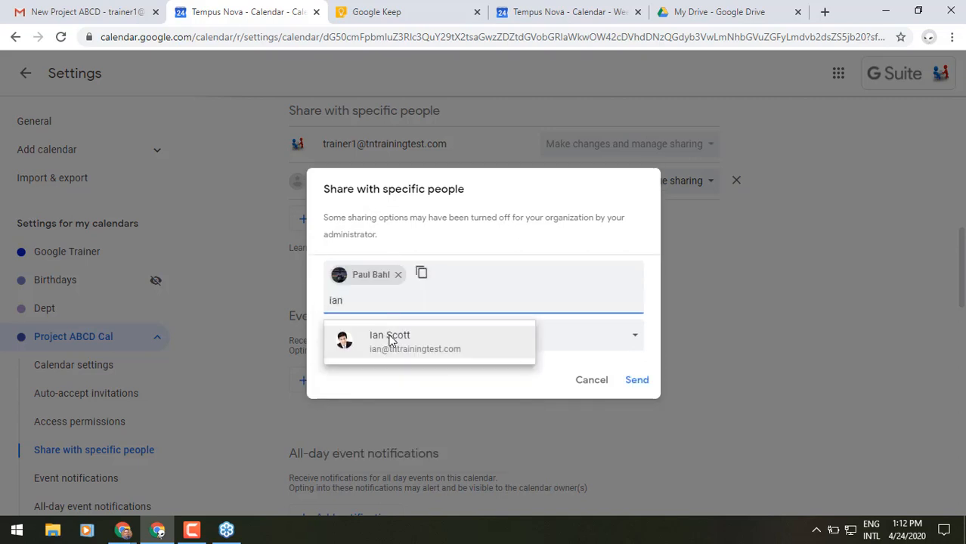
click(391, 342)
text(tr)
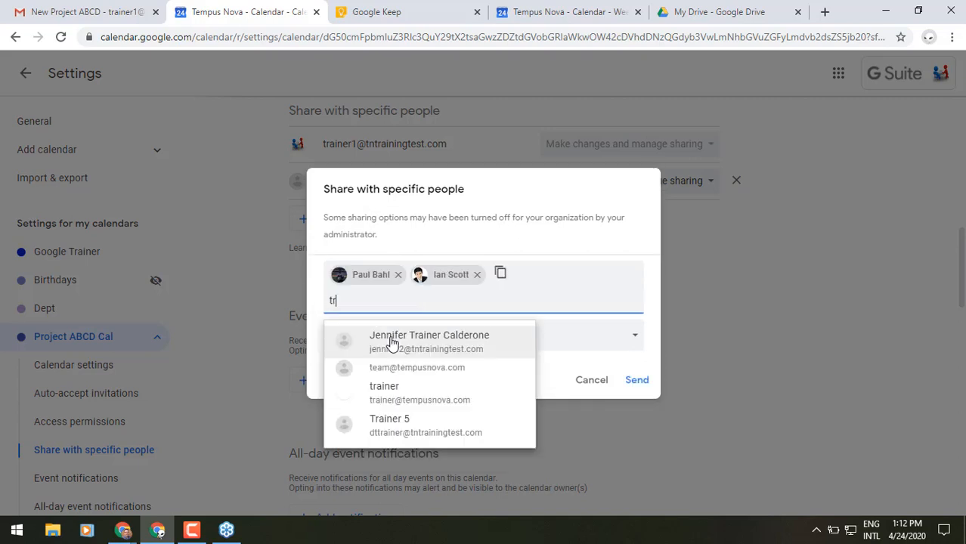
text(ainer2)
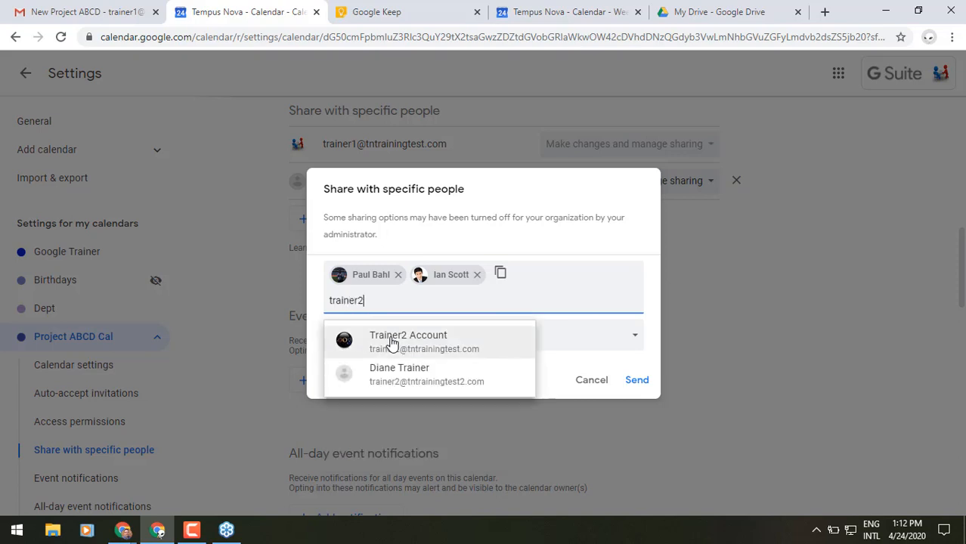
click(391, 341)
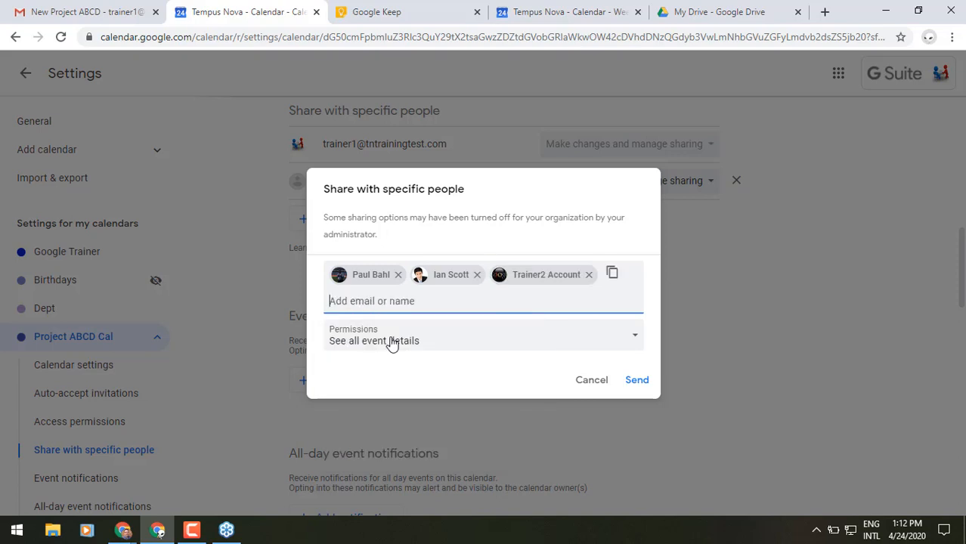
Step: Give them Make changes to events permission, send the invitations, and return to the week view
click(391, 342)
click(393, 368)
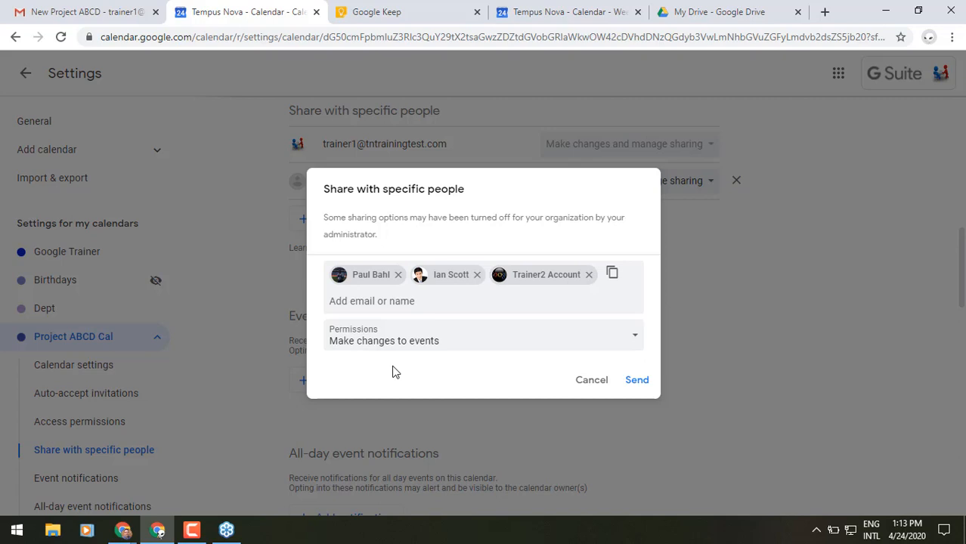
click(639, 380)
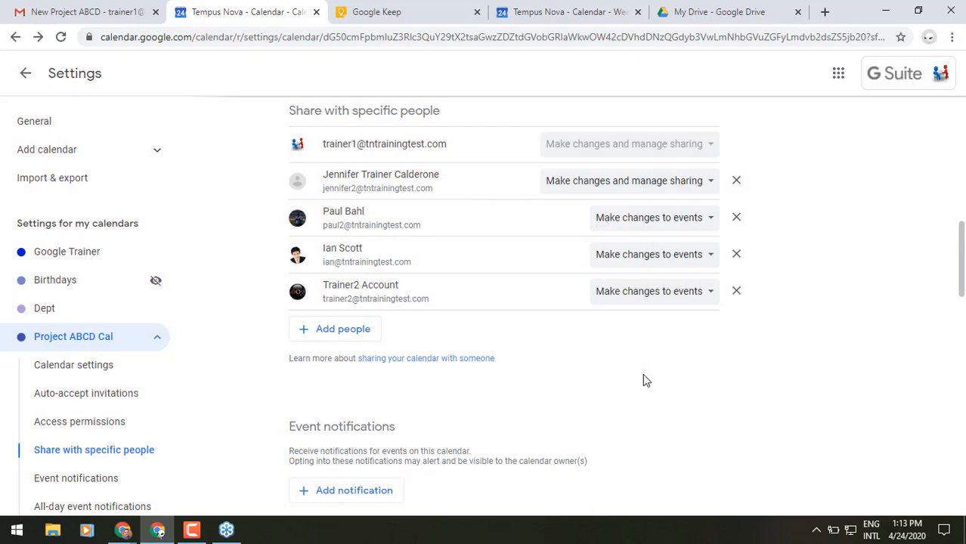
click(26, 74)
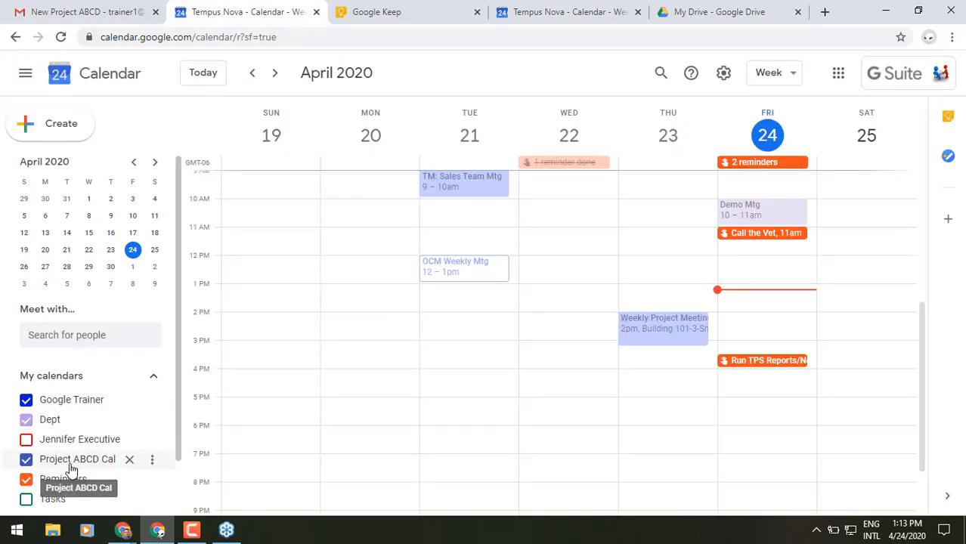
click(151, 460)
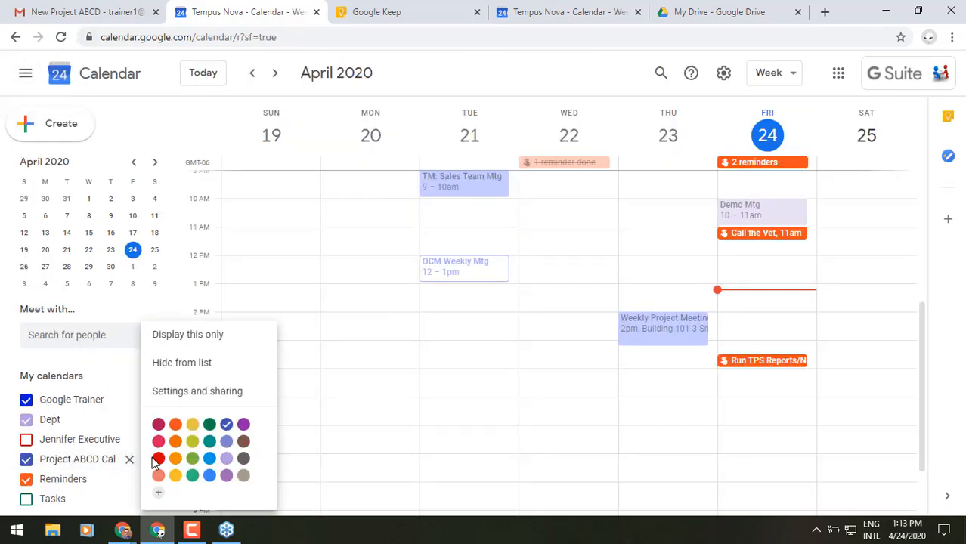
click(157, 424)
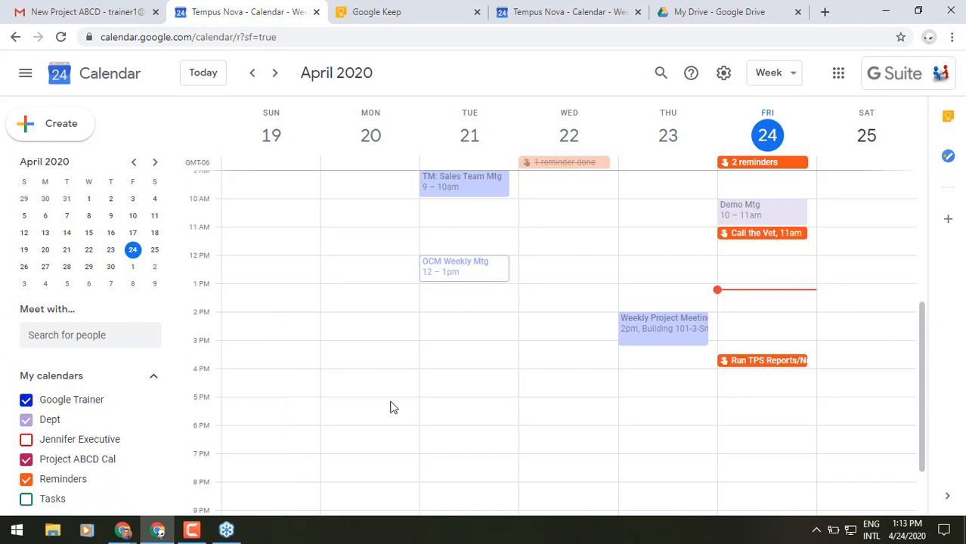
Step: Move the April 27 New Project ABCD Kickoff Mtg onto the Project ABCD Cal calendar
click(274, 75)
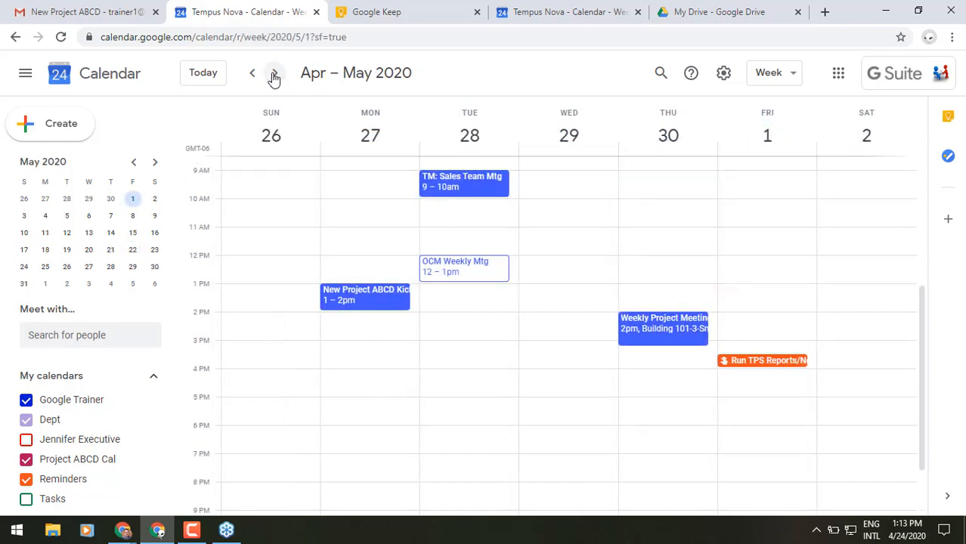
click(362, 297)
click(596, 89)
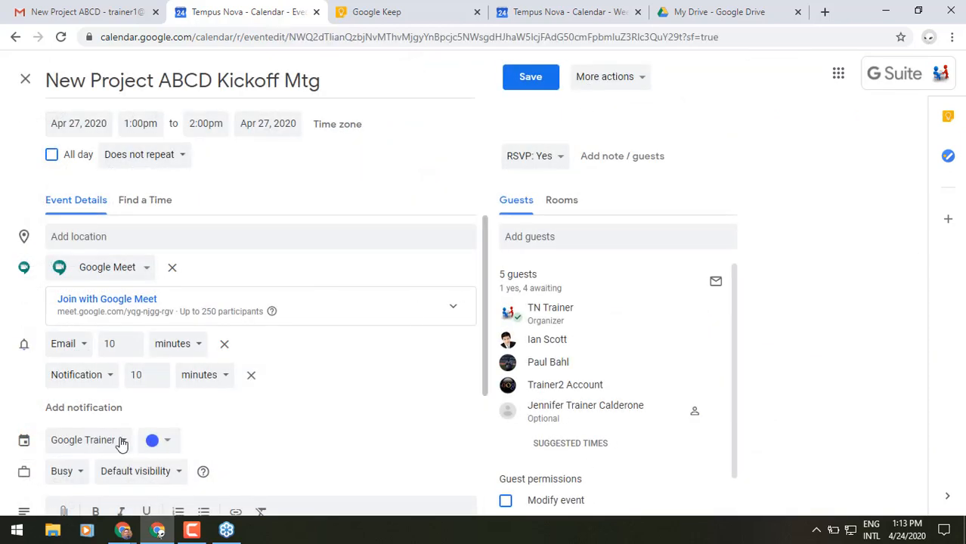
click(121, 443)
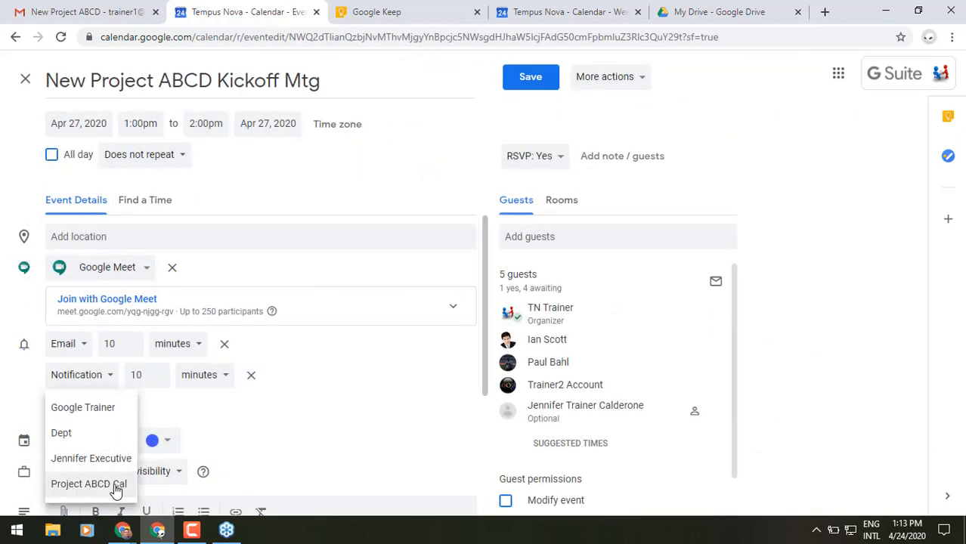
click(115, 486)
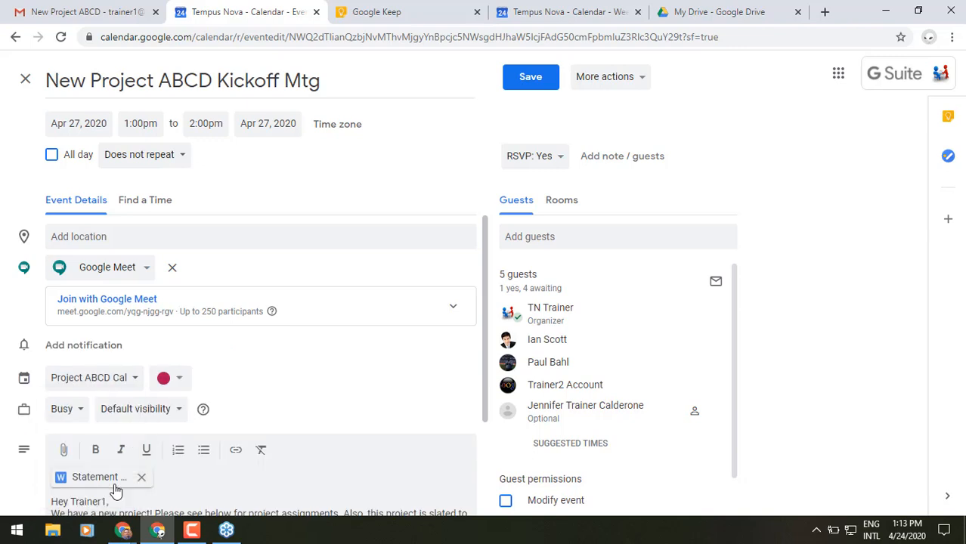
click(525, 83)
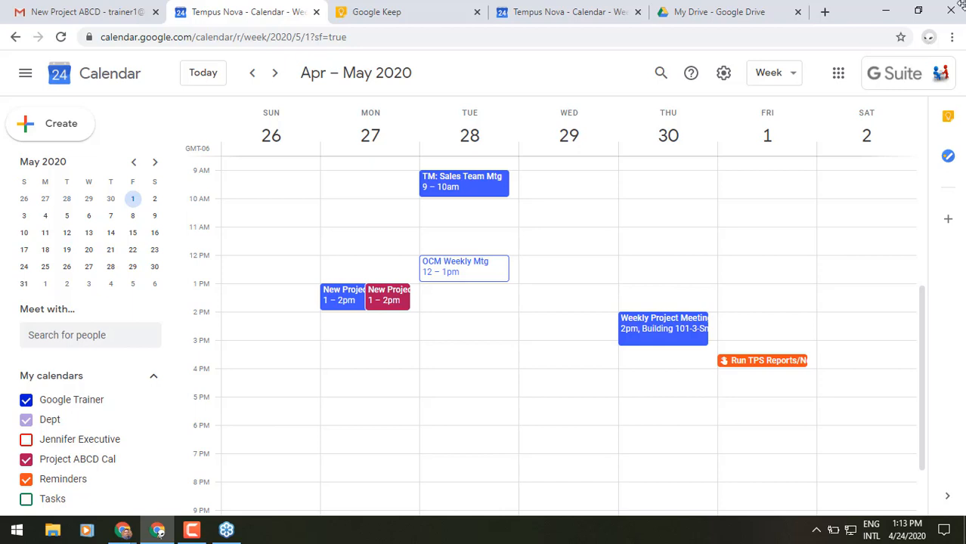
Step: Close the Calendar tab to get back to the New Project ABCD email in Gmail
click(314, 12)
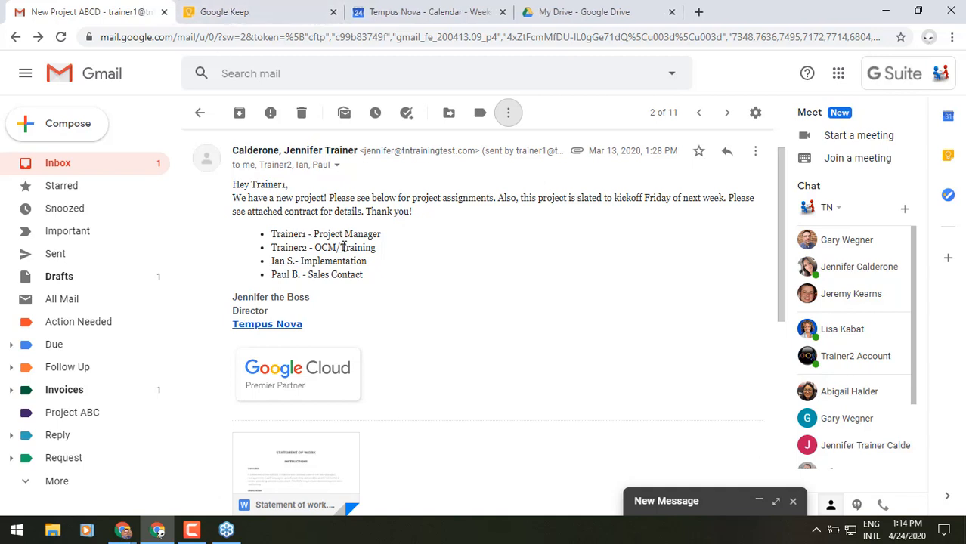
drag(343, 249, 303, 251)
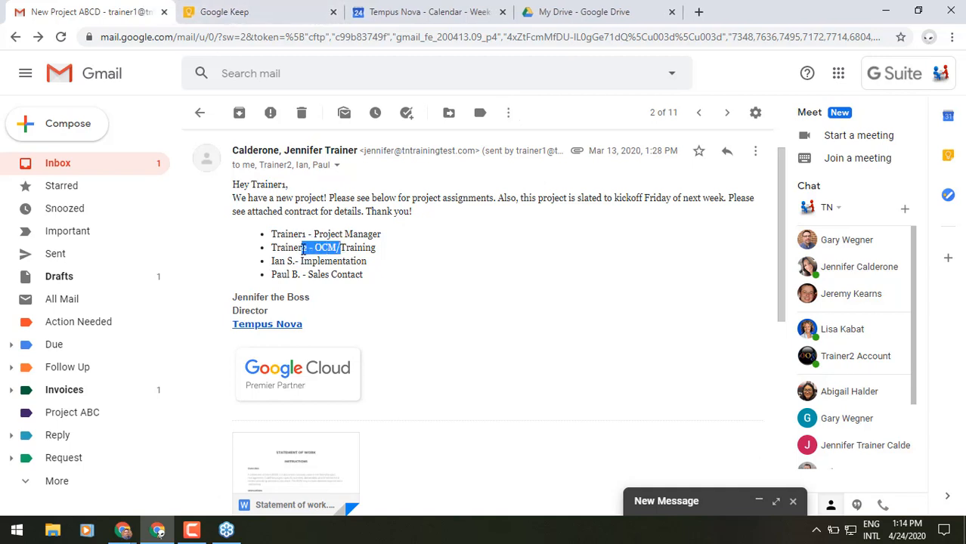
click(303, 250)
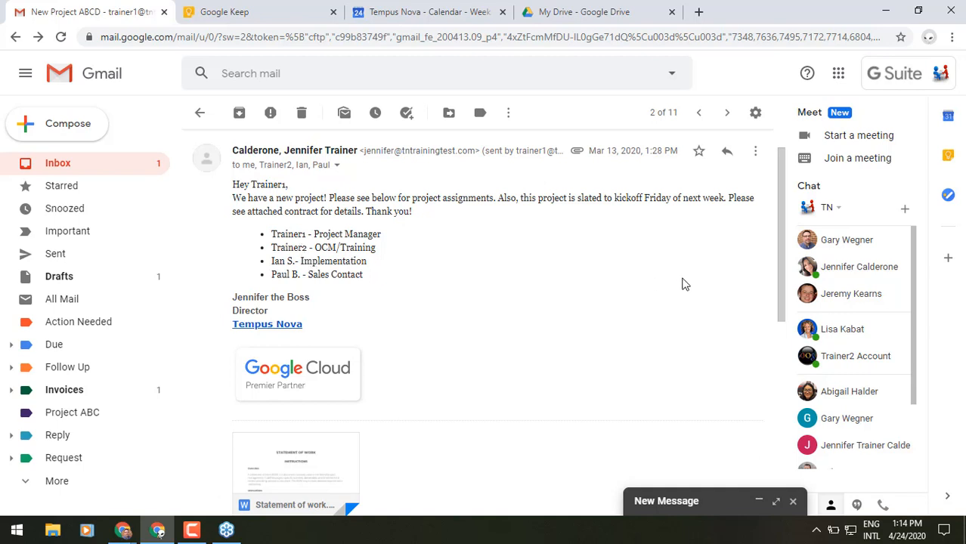
mouse_move(826, 362)
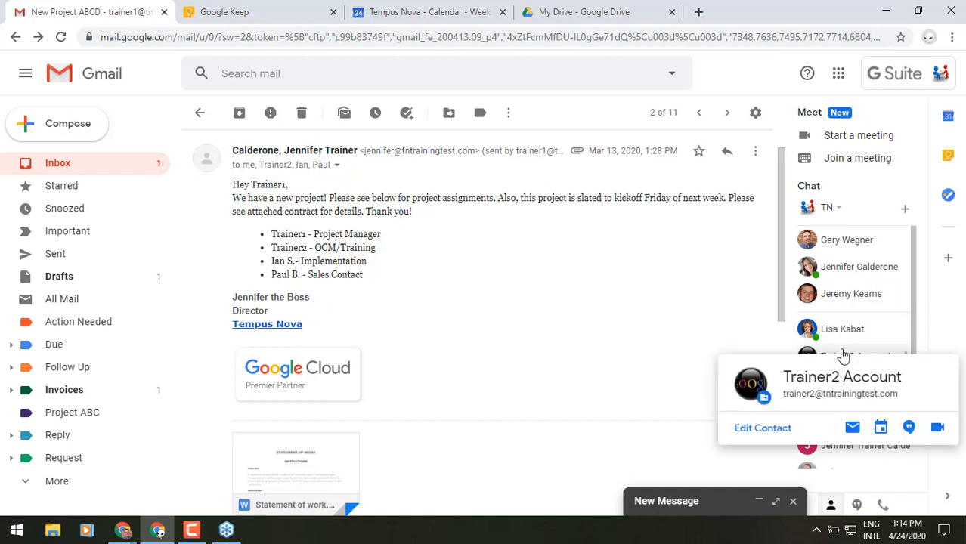
Step: Chat the teammate 'Hey are you there?' and a note about the new project abcd email
click(844, 356)
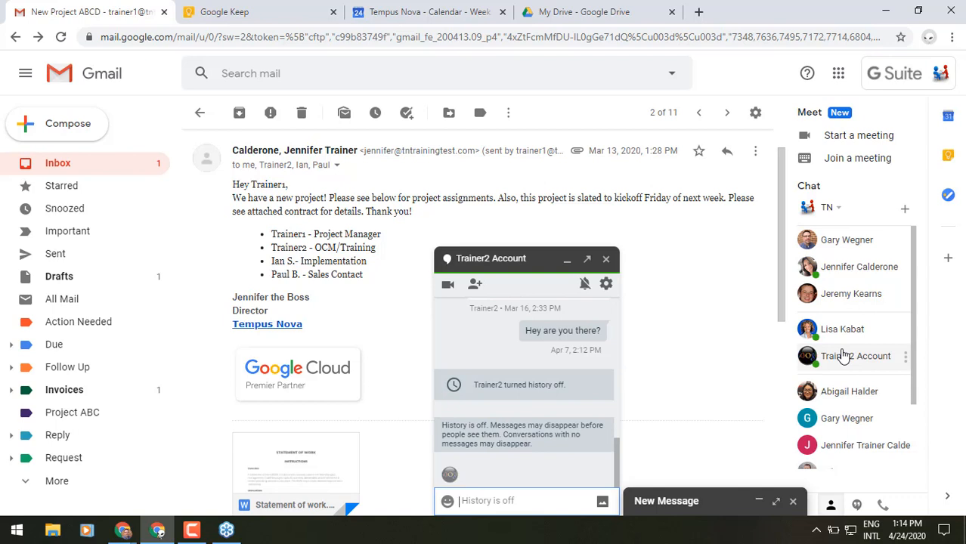
text(Hey are yo)
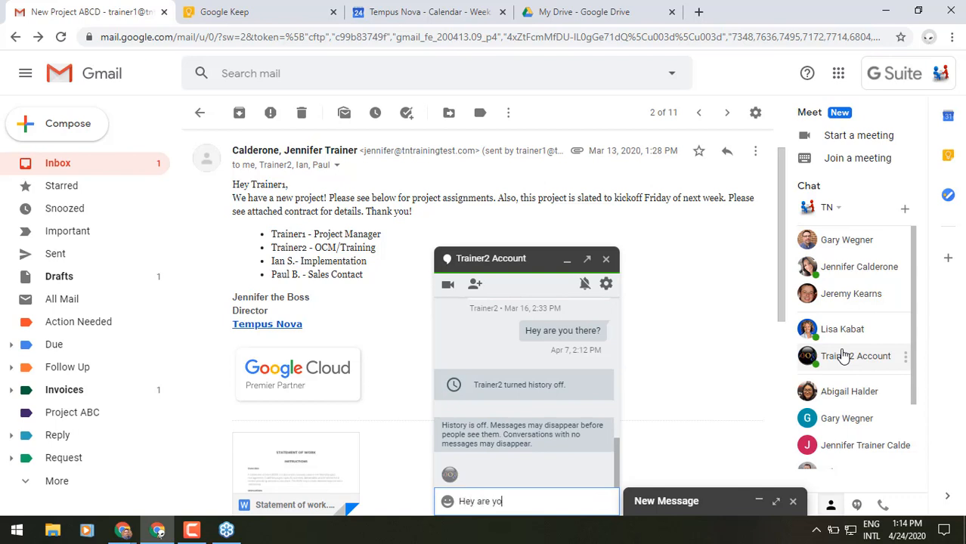
text(u there?)
key(Return)
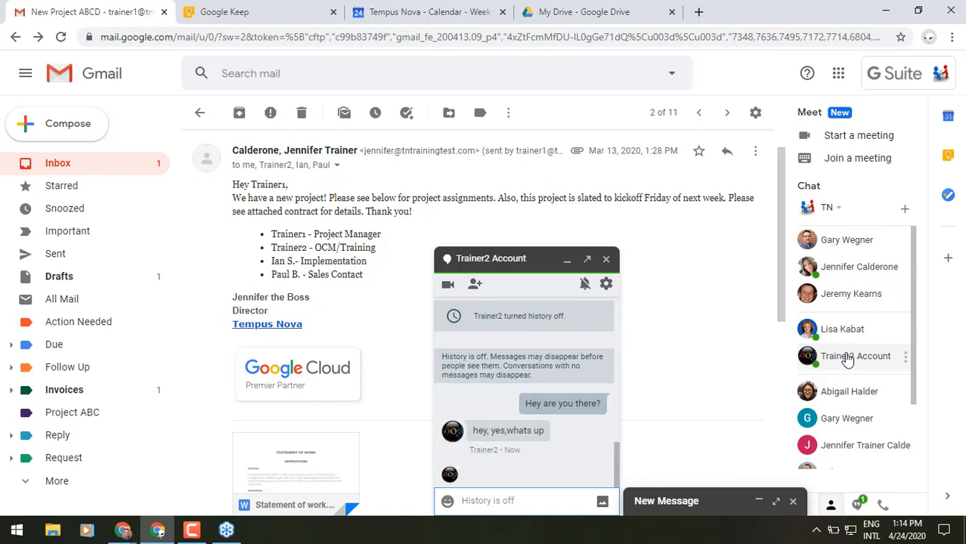
mouse_move(848, 361)
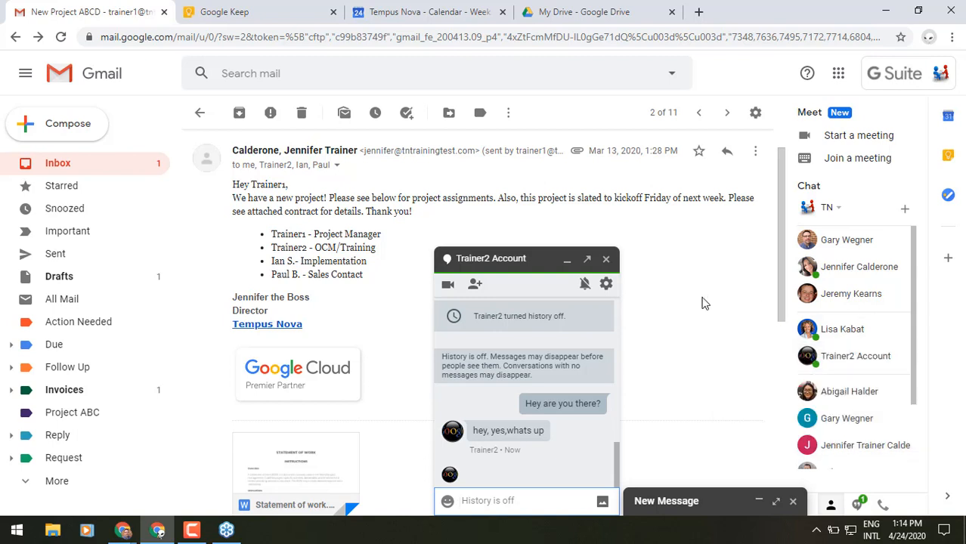
text(ope)
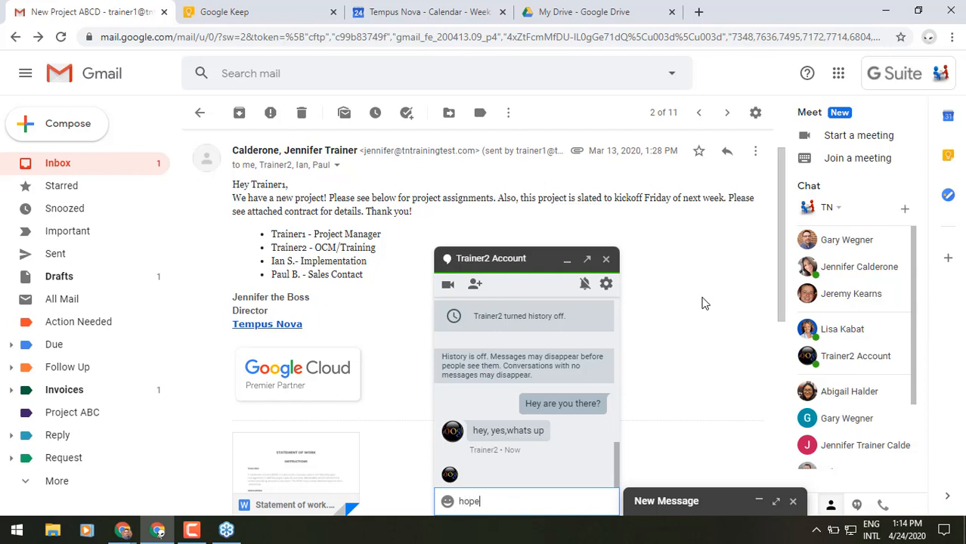
text( you saw the new email for )
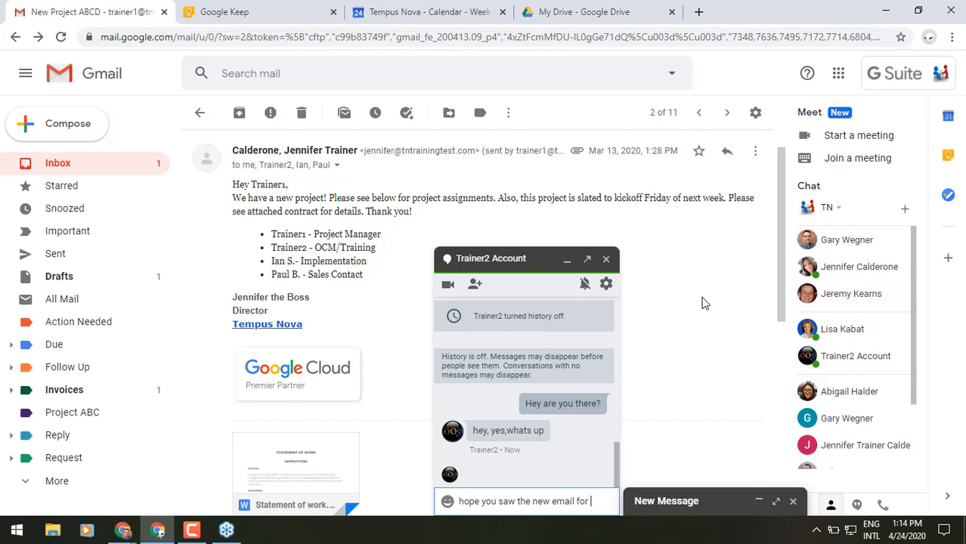
text(project )
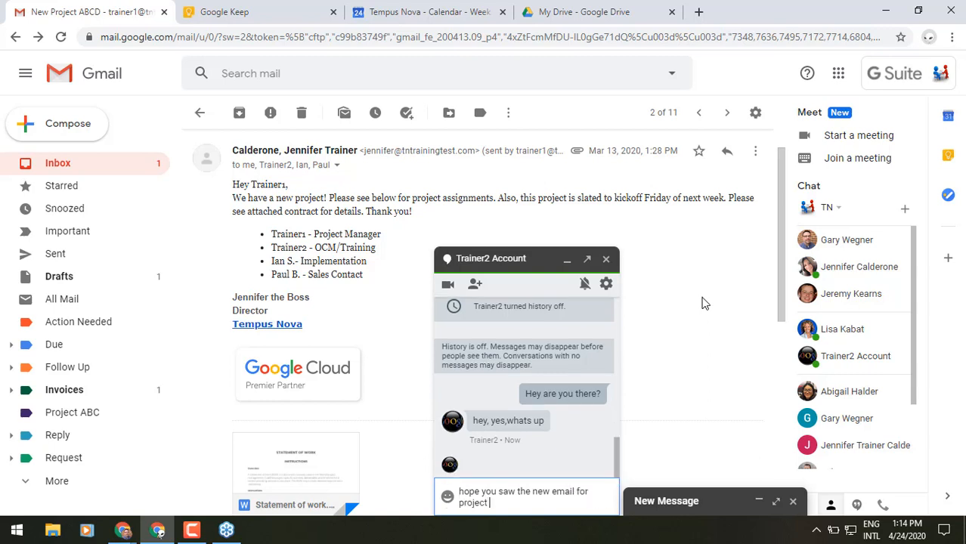
text(abcd)
key(Return)
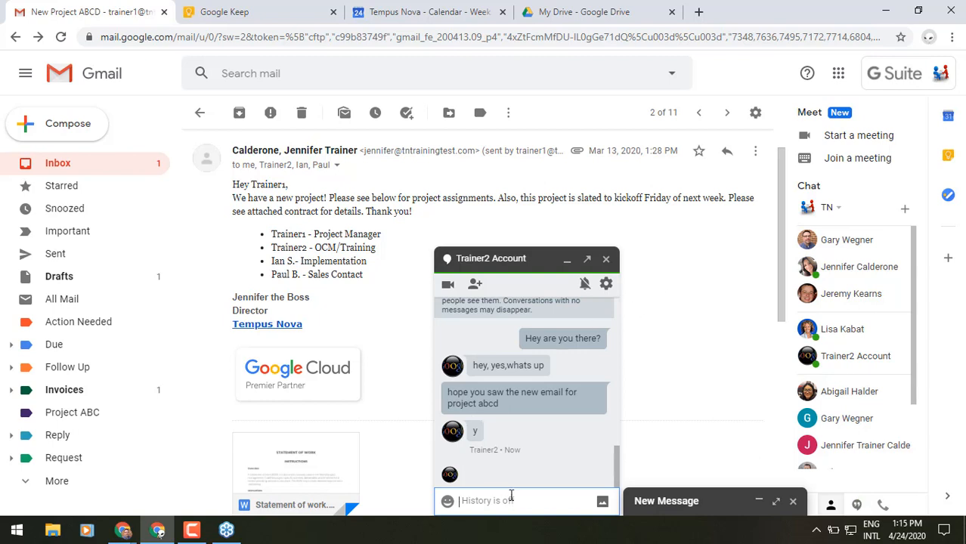
Step: Ask them to take the OCM/training part and get templates from the SOW, then close the chat
text(i need you to jump on the)
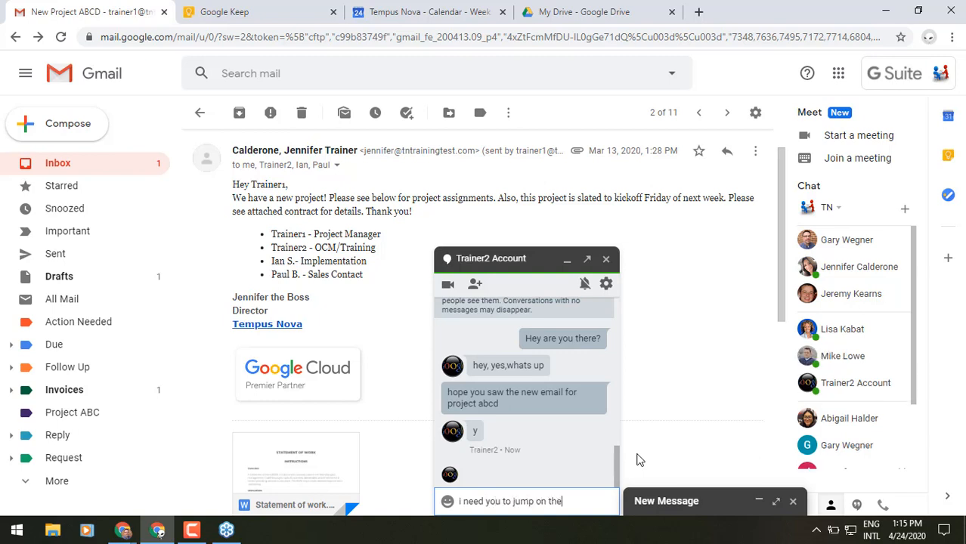
text( ocm/training p)
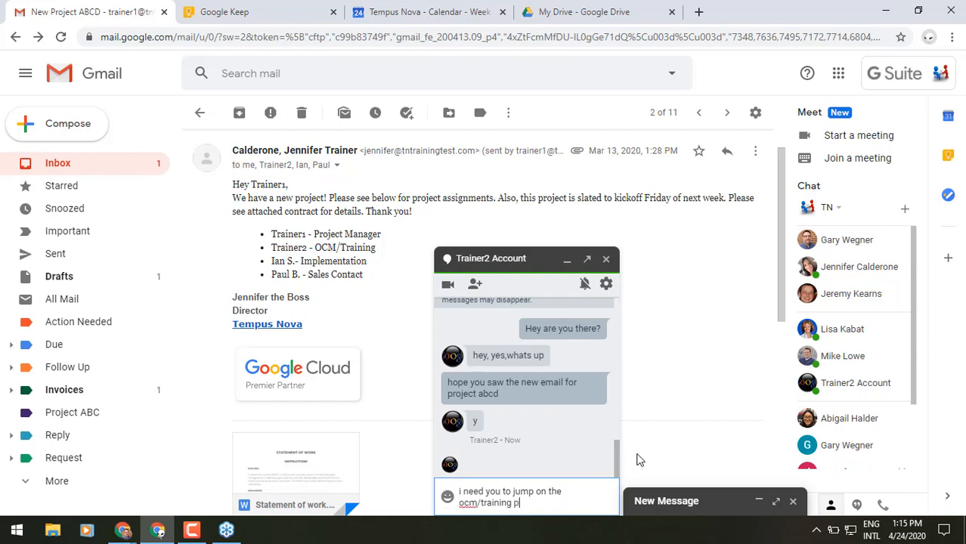
text(art and see whats in th)
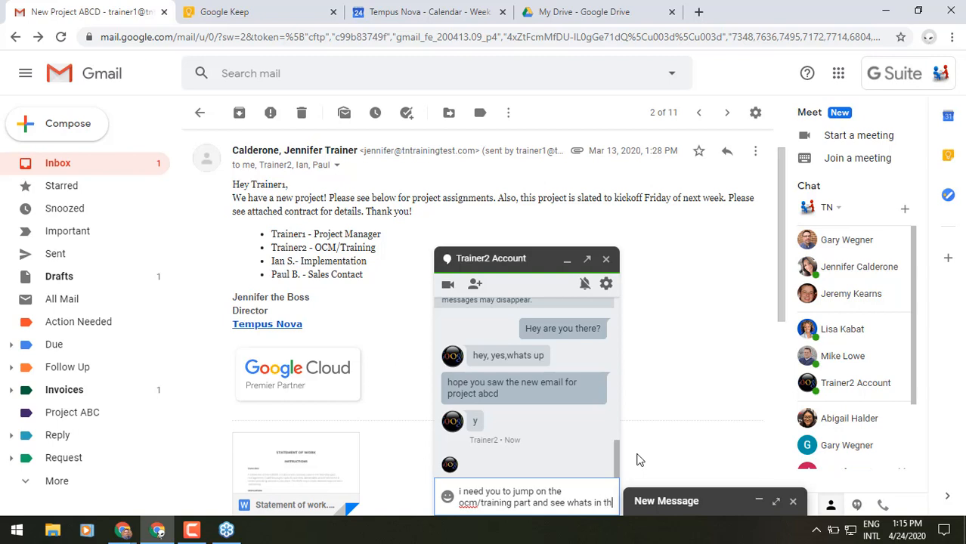
text(e sow and get)
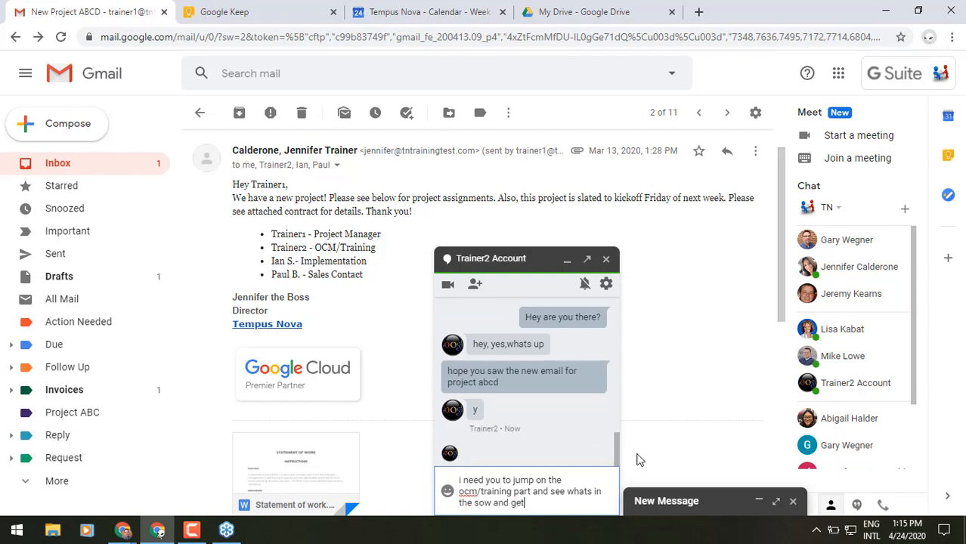
text( templates )
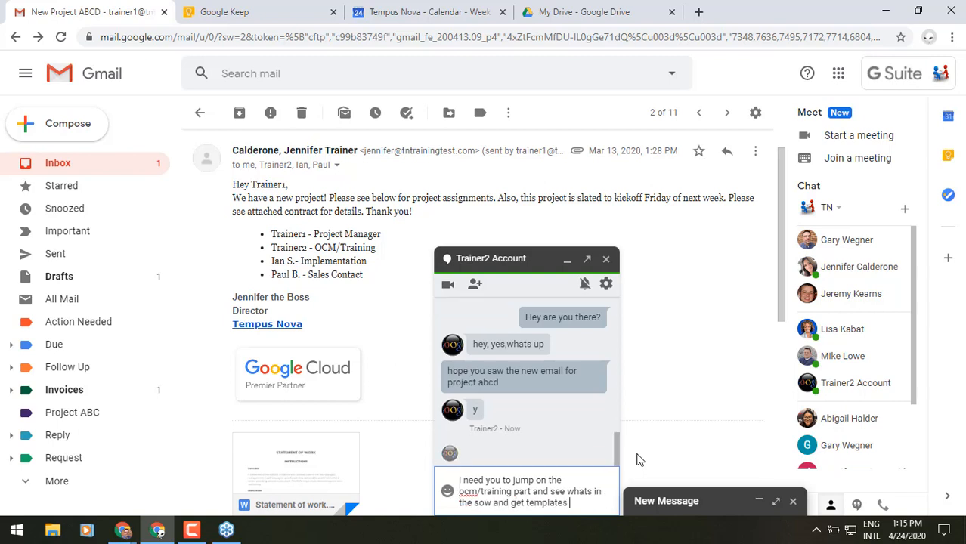
text(started when you have to)
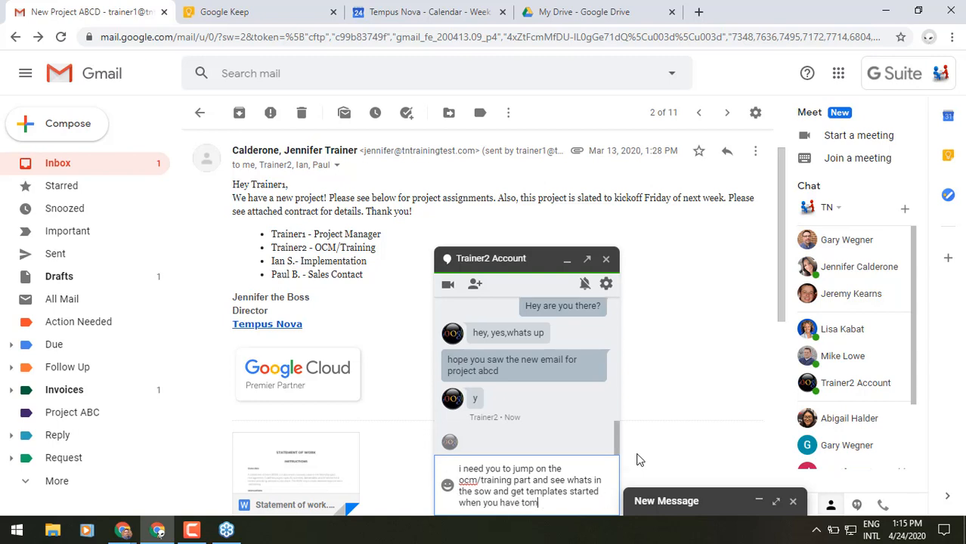
key(BackSpace)
text(ime. please =))
key(Return)
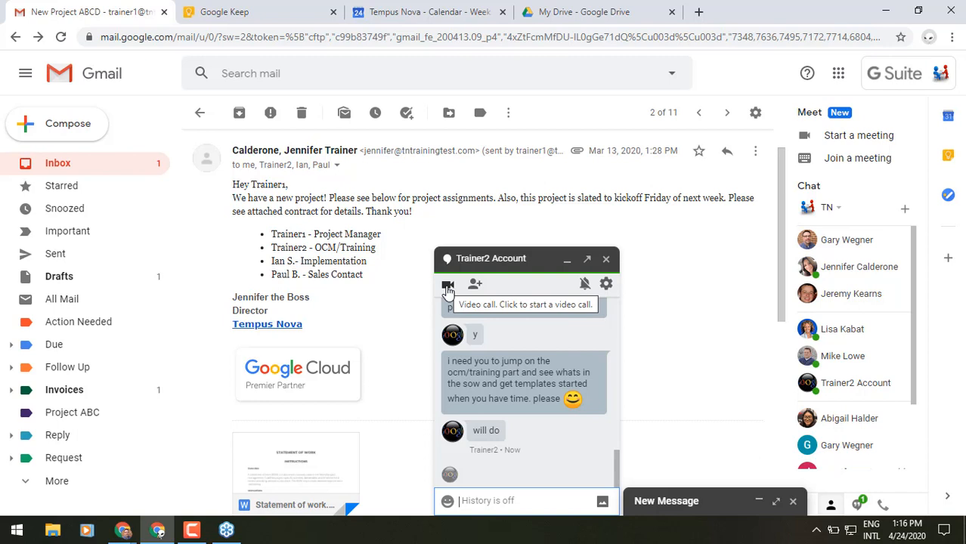
click(605, 260)
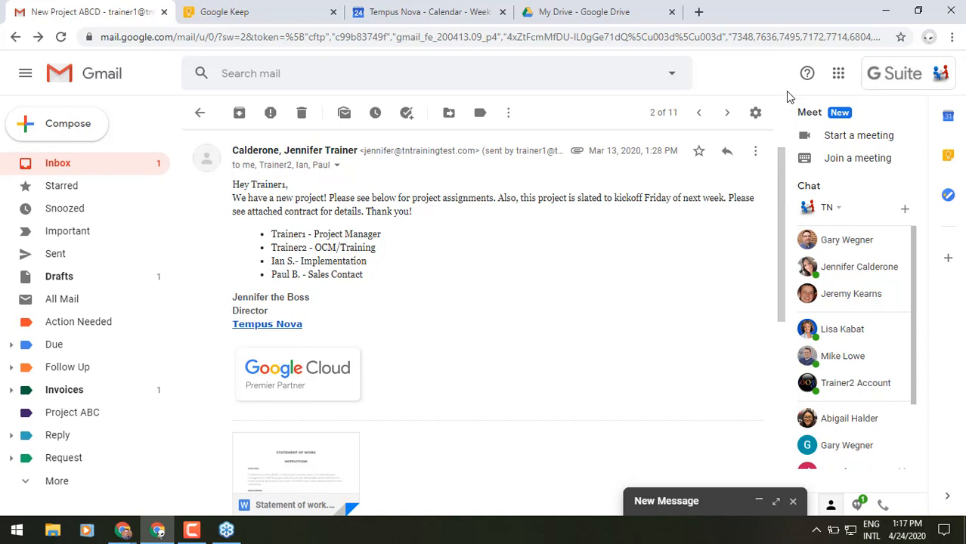
click(953, 38)
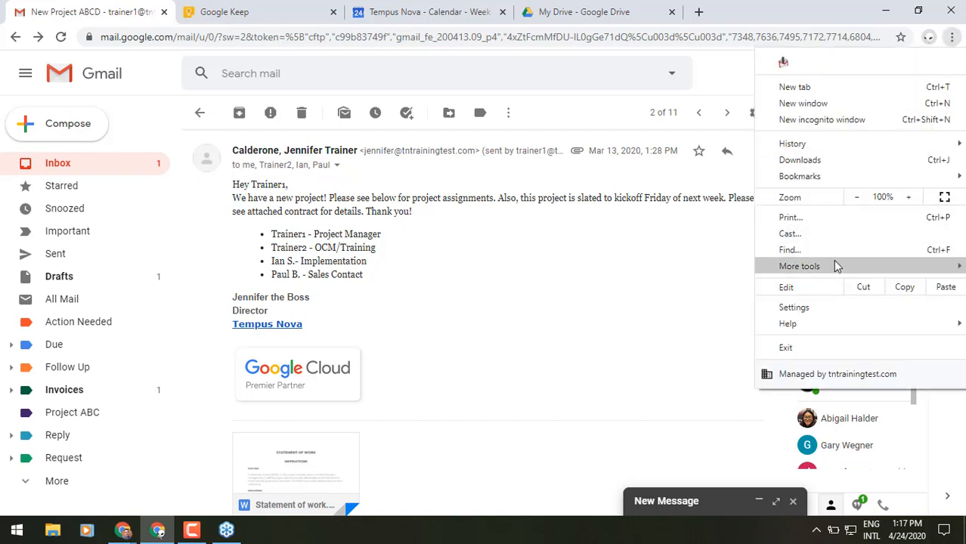
mouse_move(833, 260)
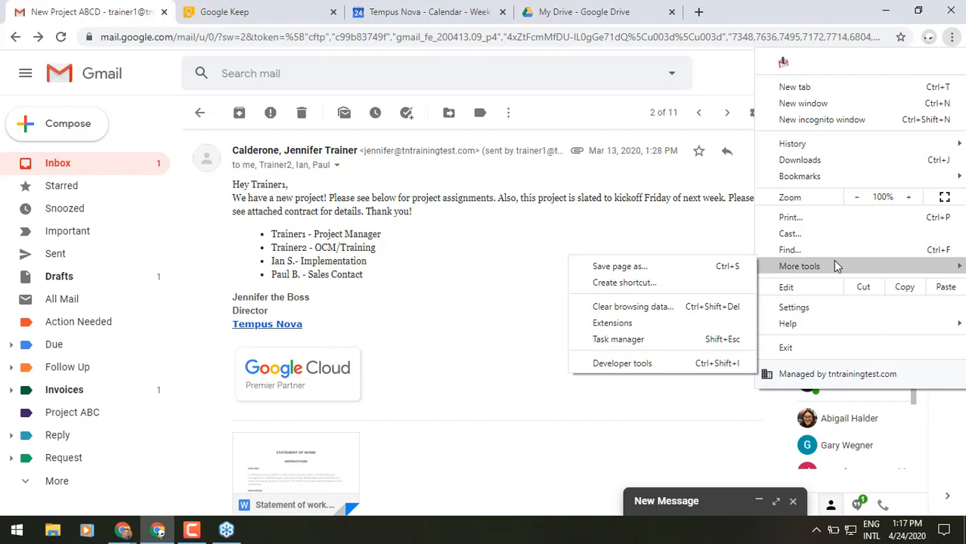
click(714, 315)
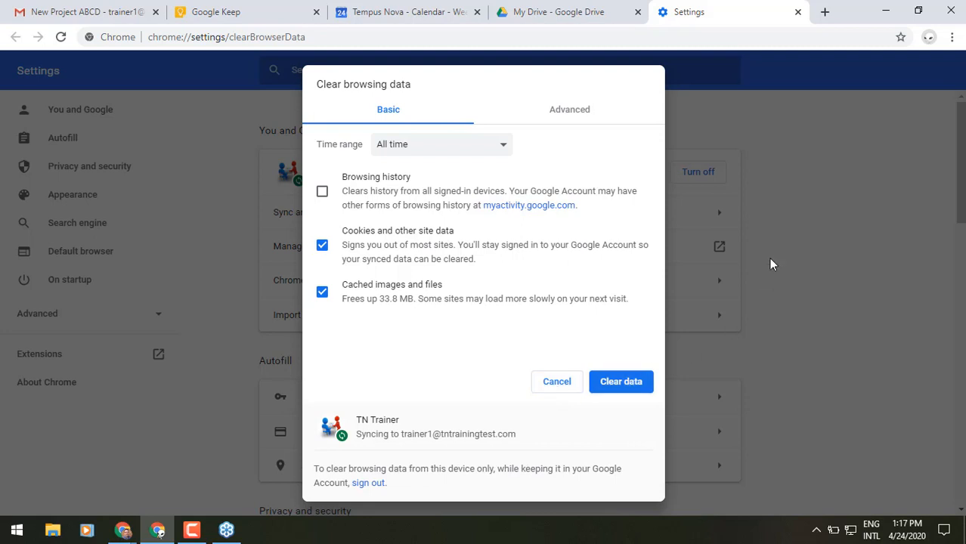
click(798, 12)
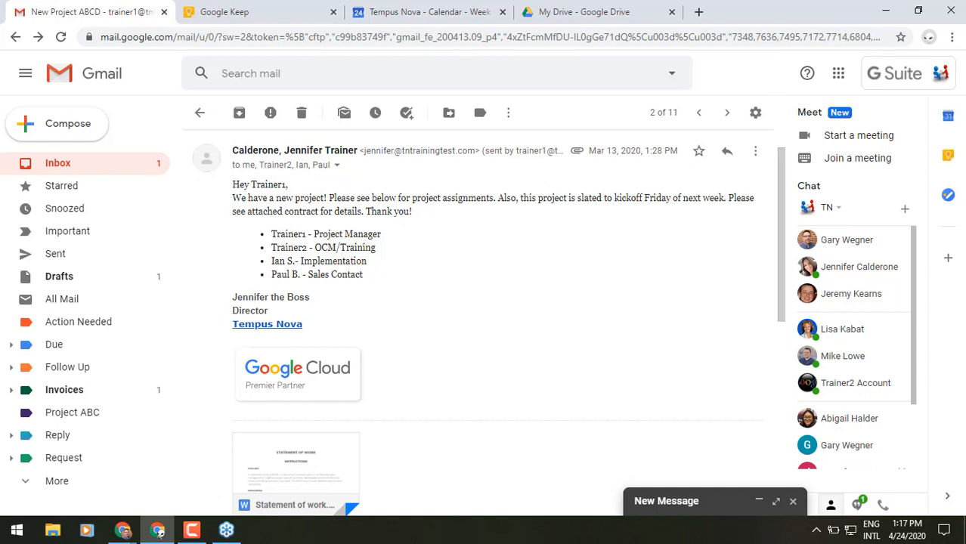
Step: Open a chat with the teammate, then switch to the My Drive tab in Google Drive
click(840, 384)
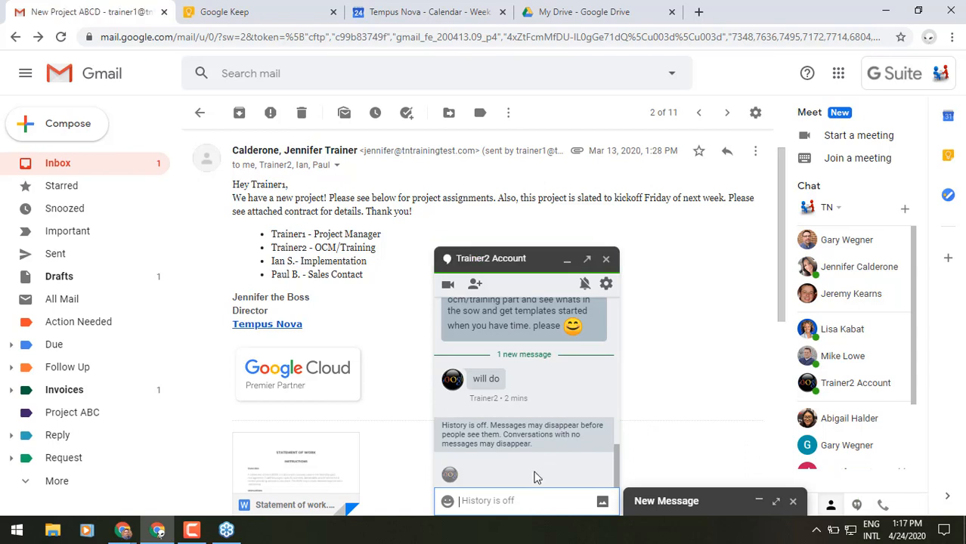
click(559, 12)
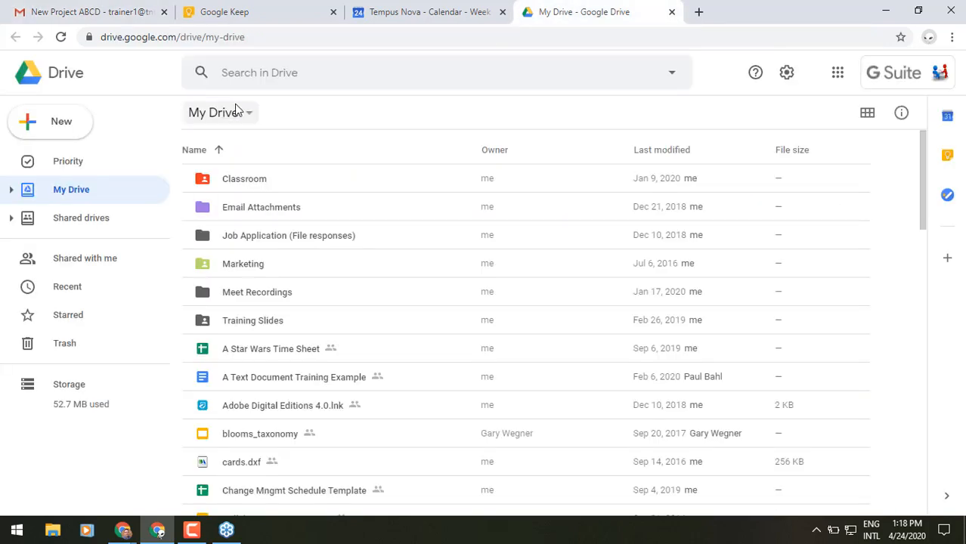
Step: Open New Project Folder in Team ABC Shared Drive and bring up Open with for Statement of work.docx
click(100, 219)
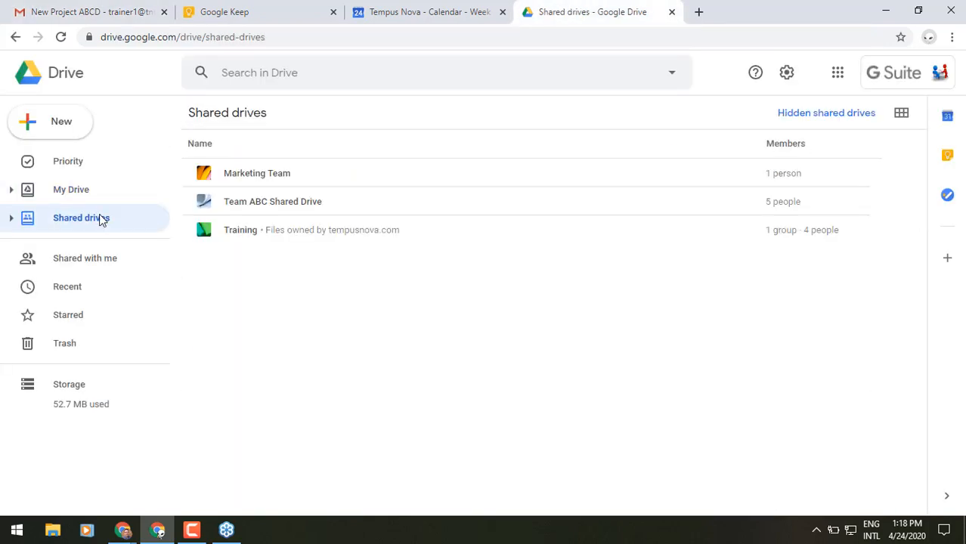
click(244, 203)
double_click(244, 203)
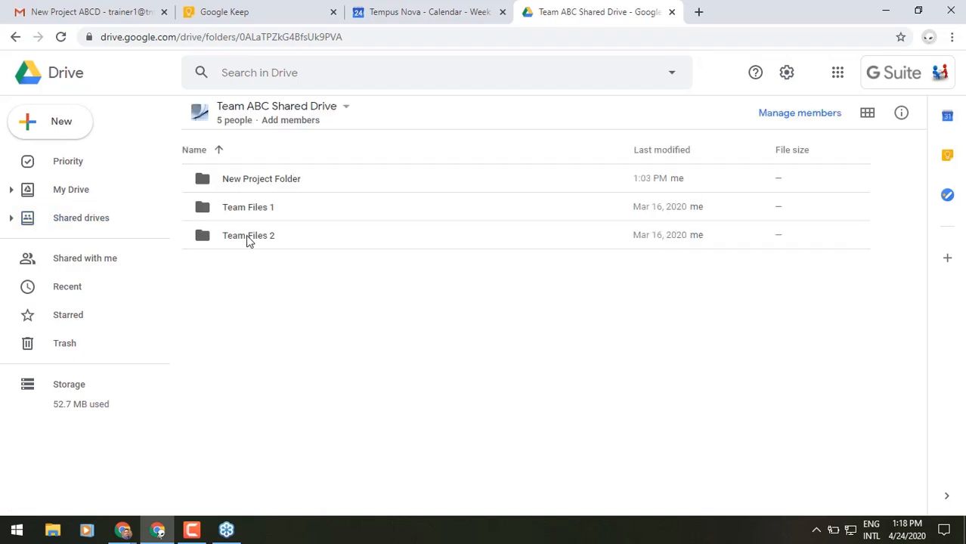
double_click(255, 185)
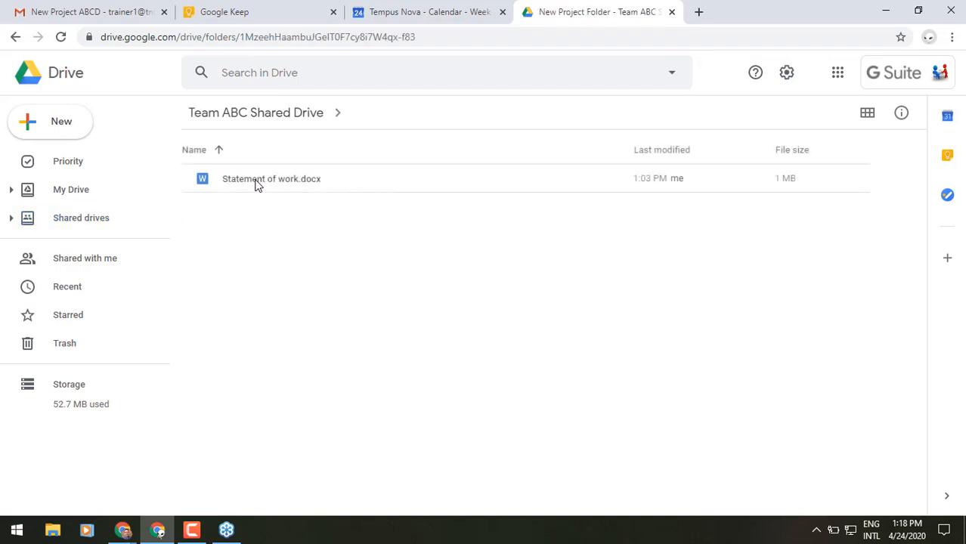
click(256, 185)
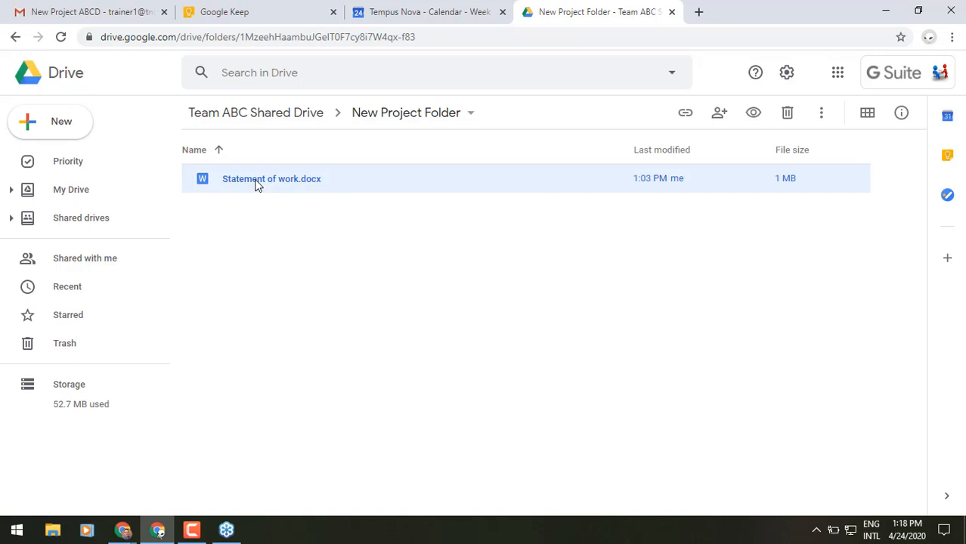
right_click(256, 185)
mouse_move(415, 168)
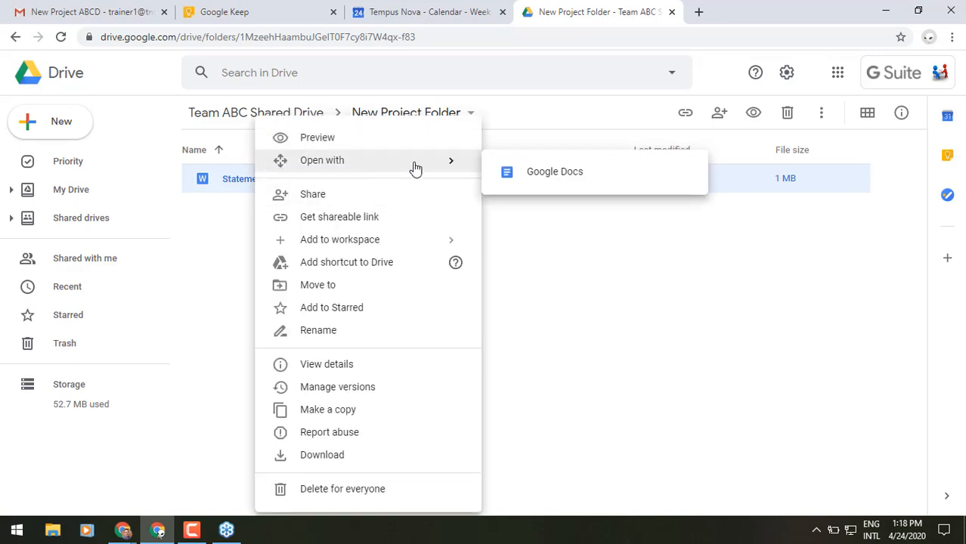
Step: Open Statement of work.docx in Google Docs and select its web address for copying
click(530, 182)
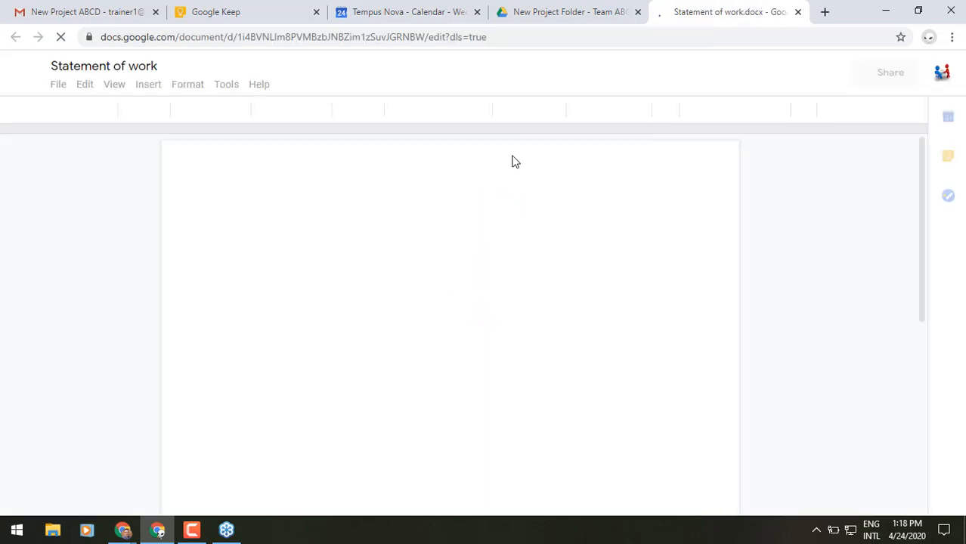
click(429, 33)
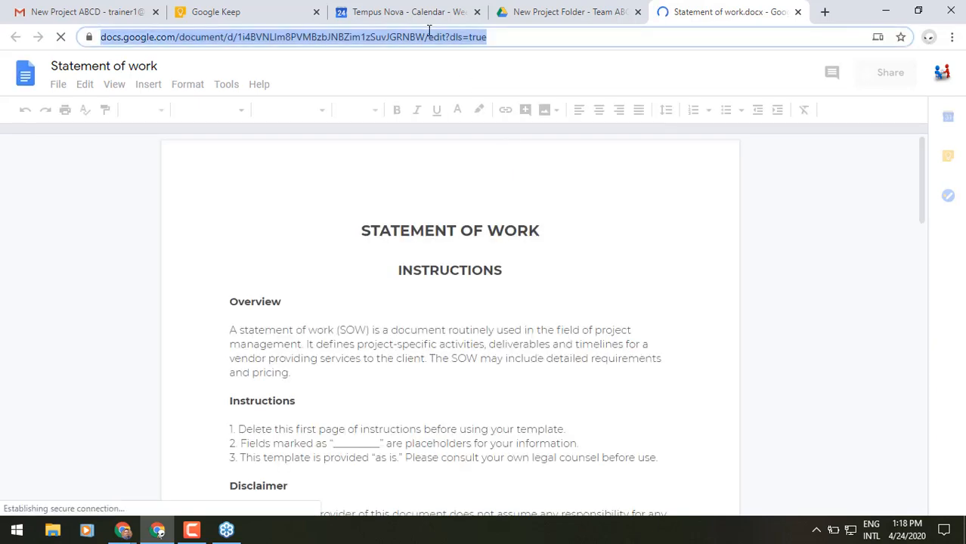
right_click(431, 42)
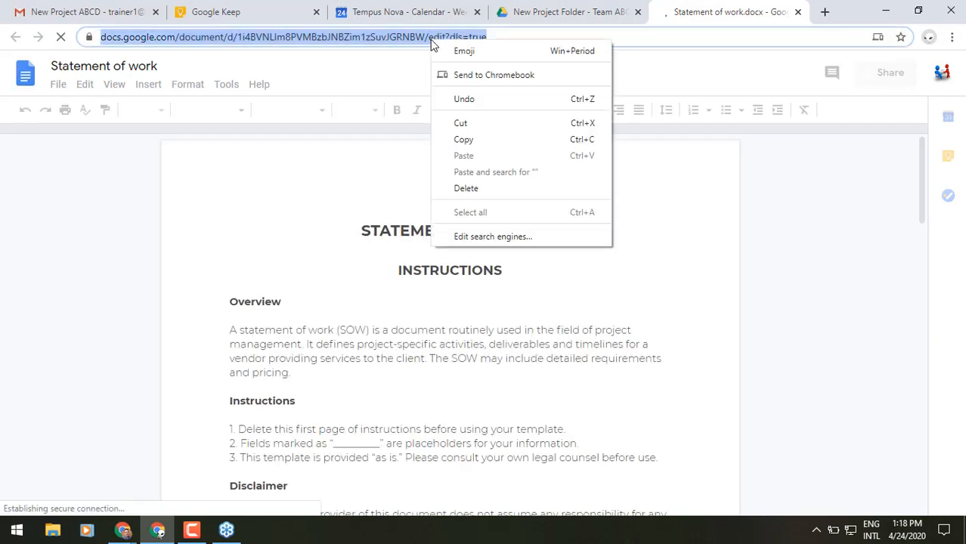
Step: Copy the document link and send it in the Gmail chat after 'here is the link to the SOW'
click(443, 140)
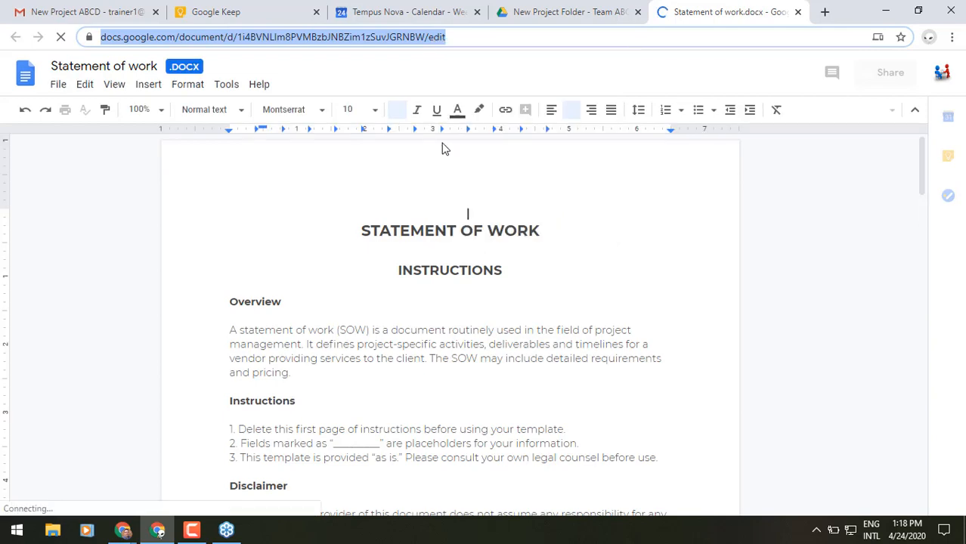
click(126, 19)
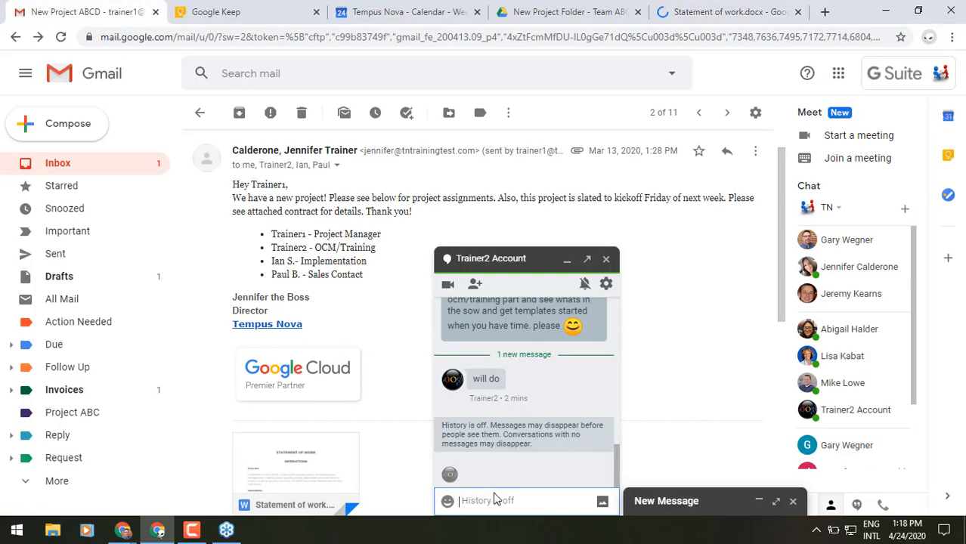
text(her)
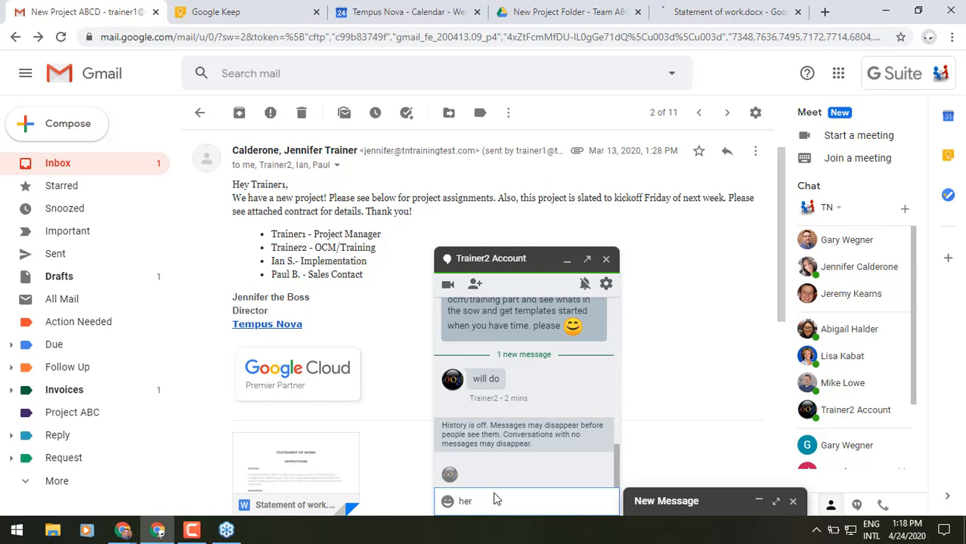
text( ee is the link to the SOW)
key(Return)
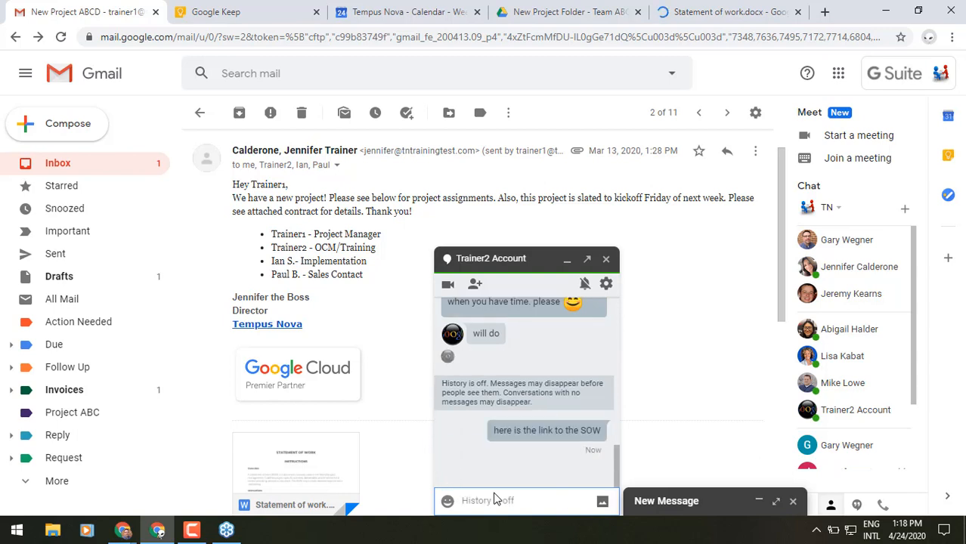
key(Return)
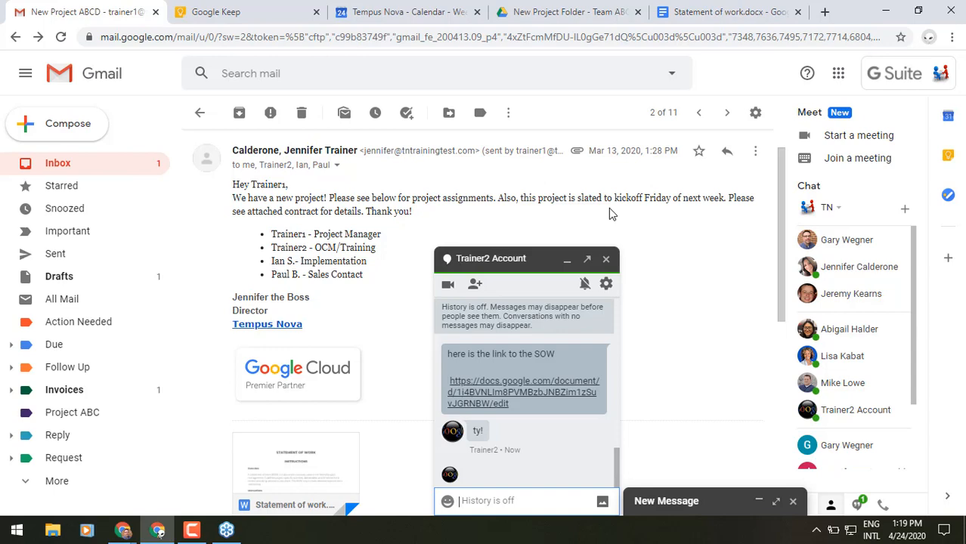
click(764, 7)
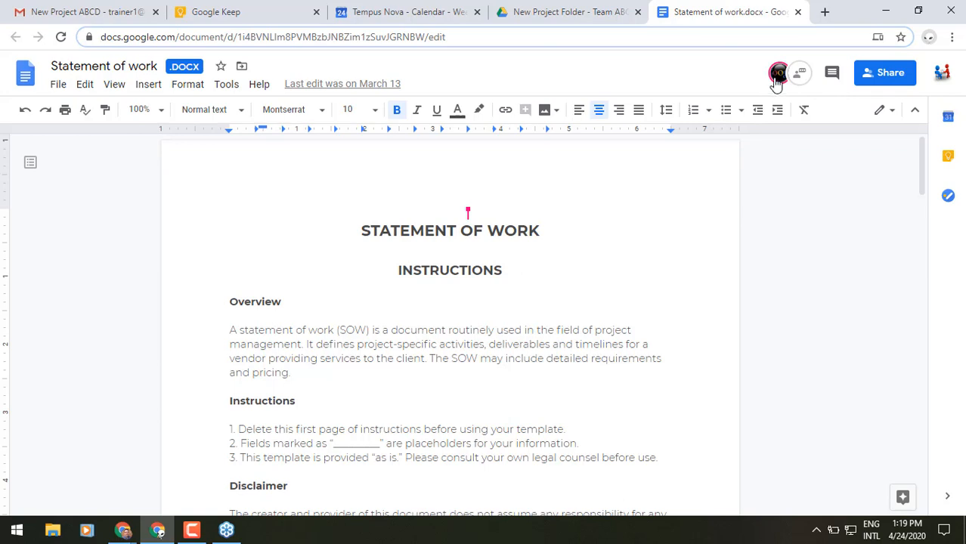
Step: Colour the STATEMENT OF WORK heading blue
mouse_move(776, 83)
drag(550, 227, 364, 229)
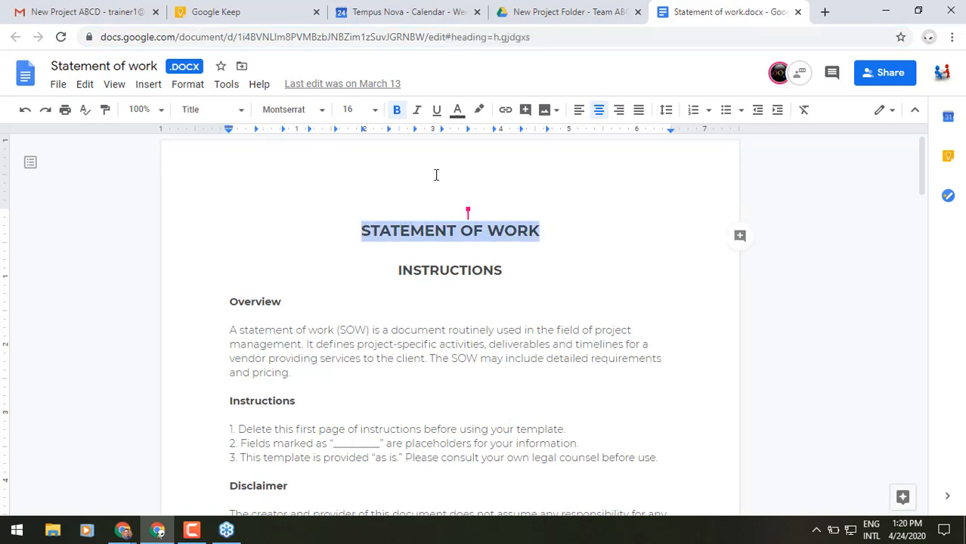
click(455, 115)
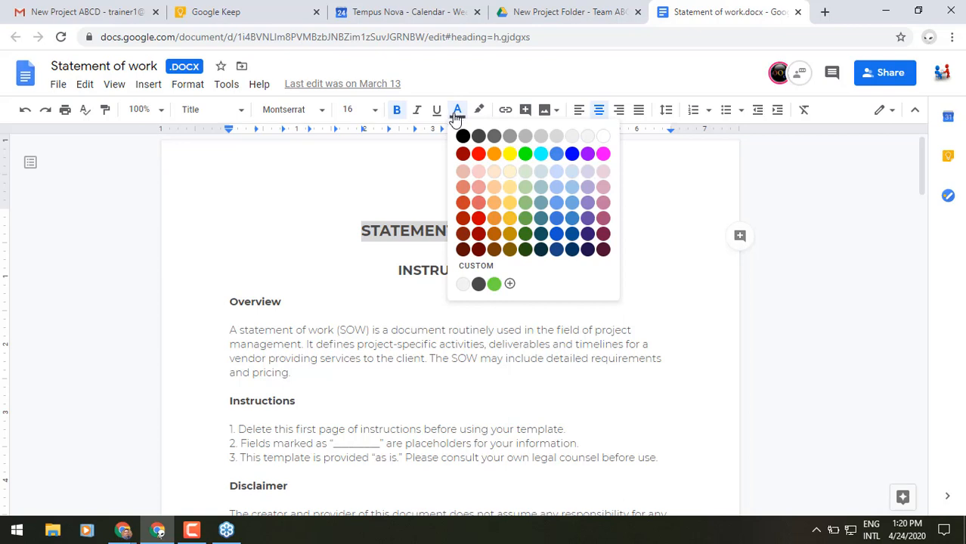
click(575, 154)
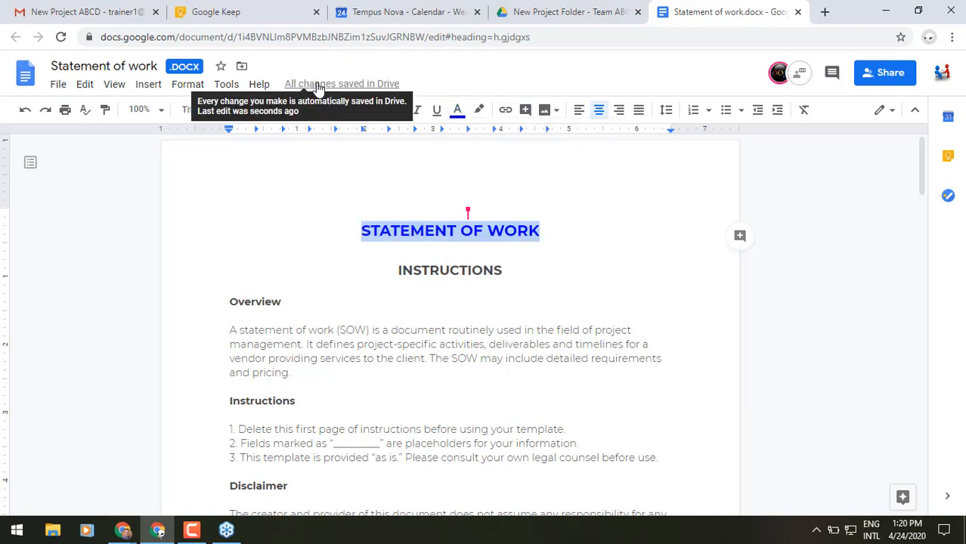
click(518, 278)
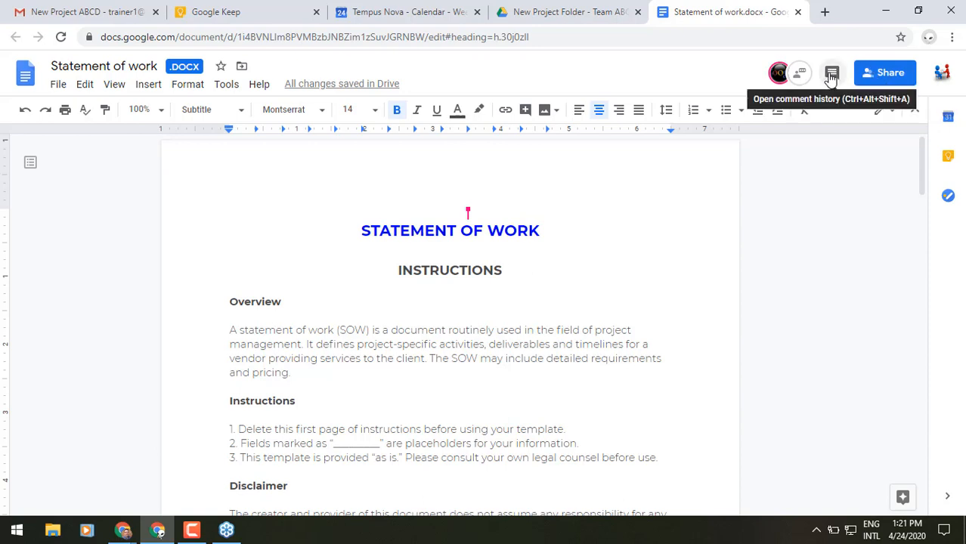
Step: Post 'please review the training part of the sow. we may need to reword some things.' in the document chat
click(801, 74)
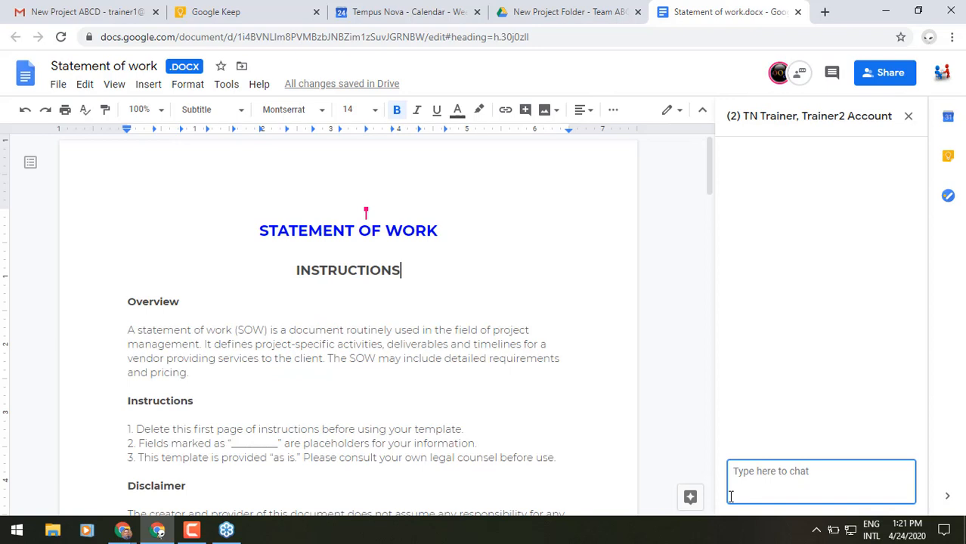
text(please review the training par)
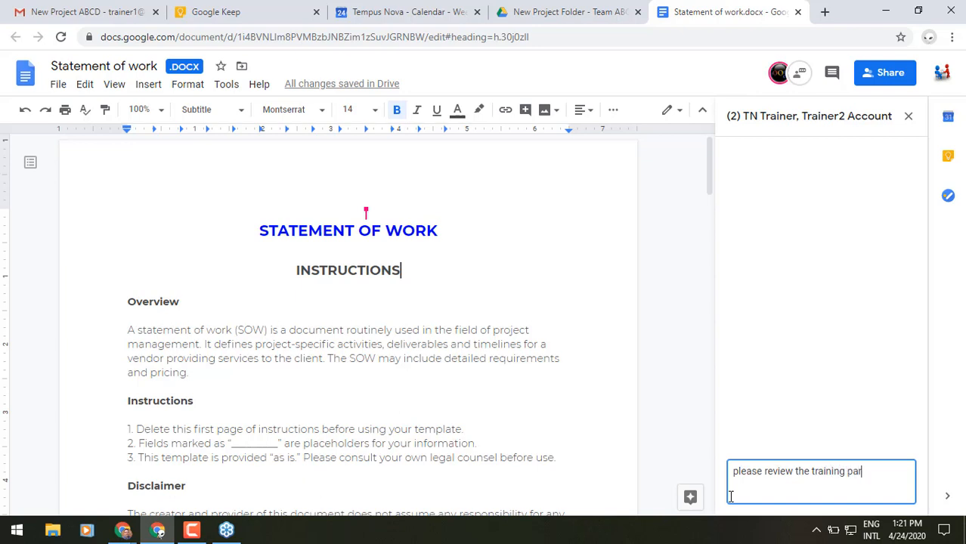
text(t of the sow. we may need to re)
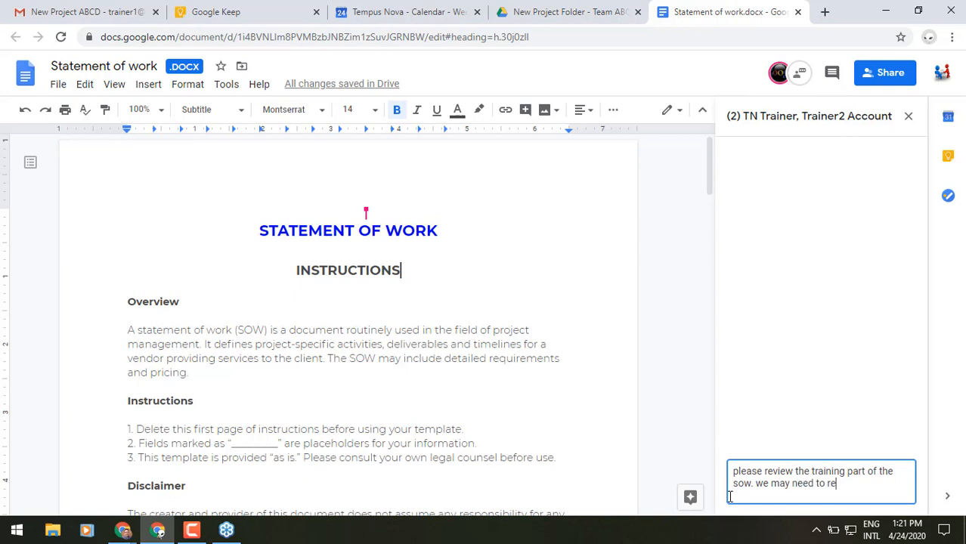
text(word somethings)
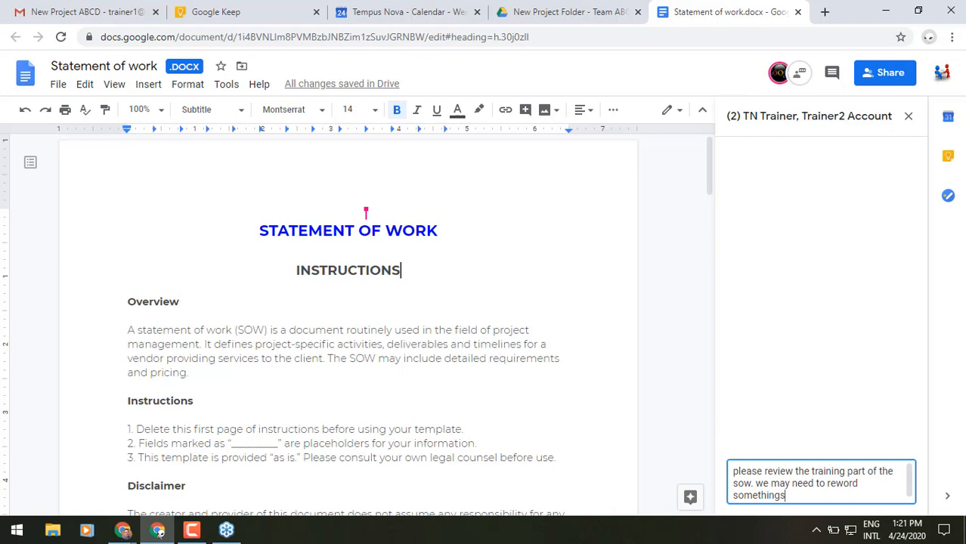
click(759, 495)
text(.)
key(Return)
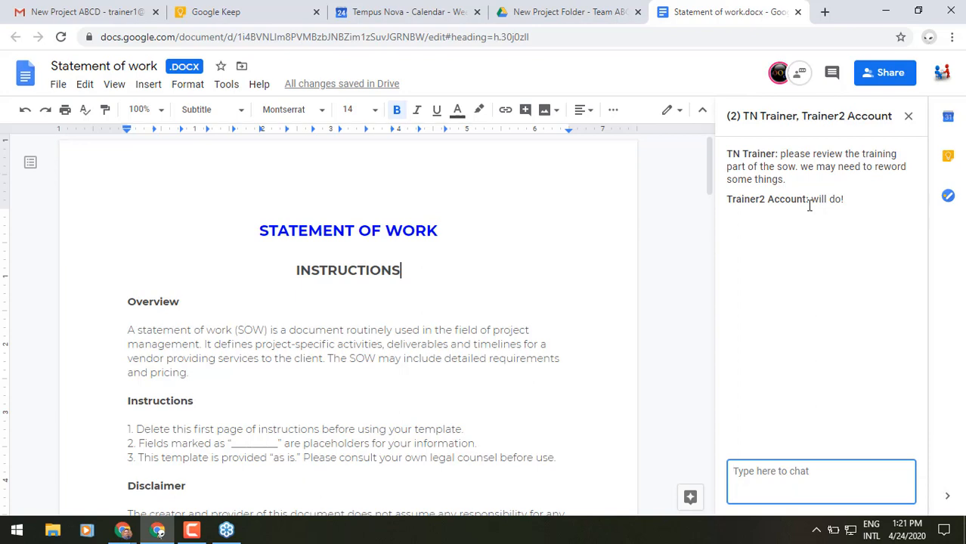
Step: Jump to the collaborator's position in the document and look over the surrounding text
click(778, 76)
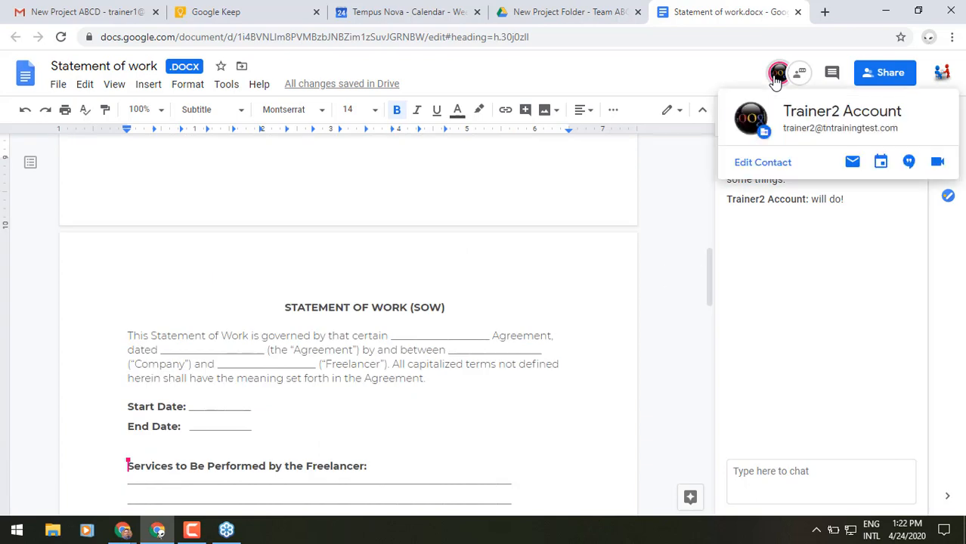
scroll(235, 442, down, 2)
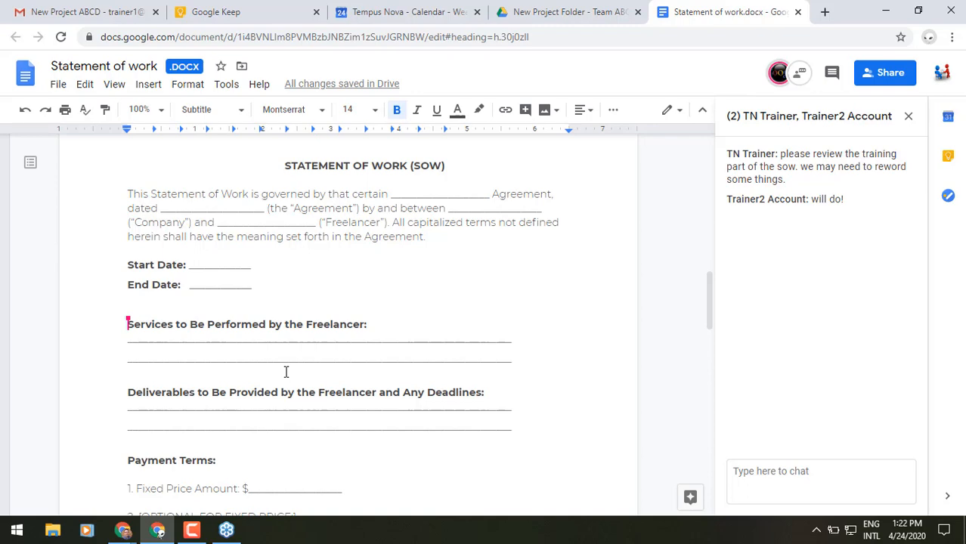
scroll(285, 372, up, 10)
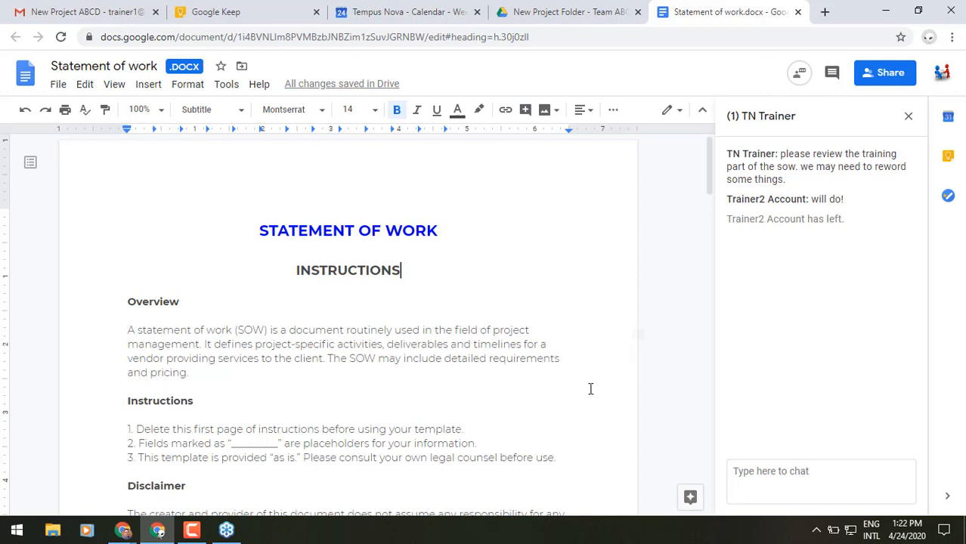
Step: Start a comment on the first Milestone Deliverable row and close the chat panel
scroll(586, 387, down, 8)
scroll(585, 387, down, 4)
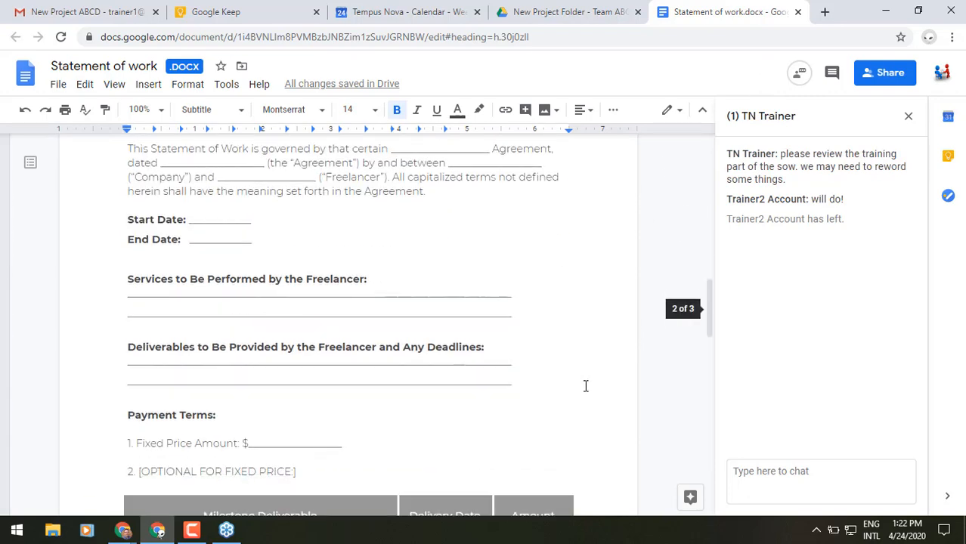
scroll(585, 386, down, 2)
scroll(584, 386, down, 1)
scroll(585, 386, up, 1)
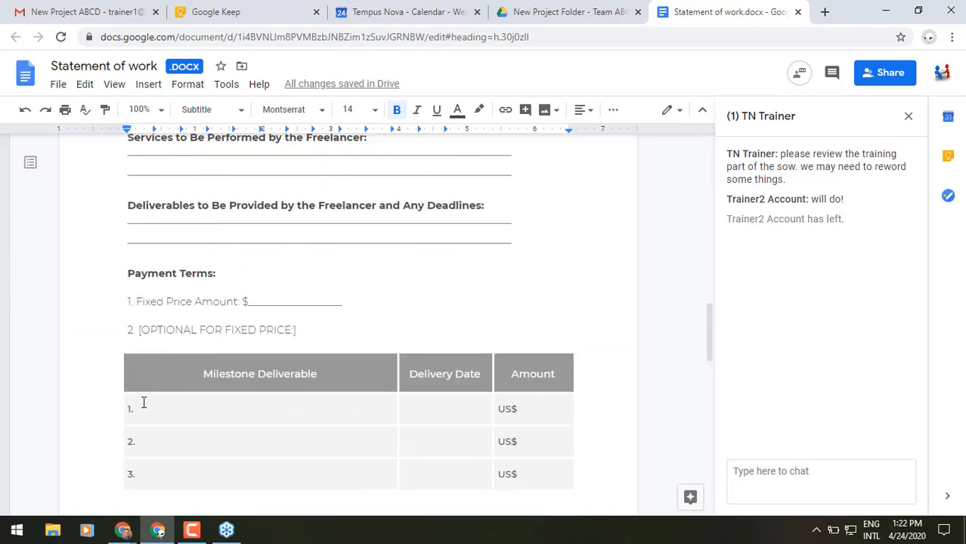
click(180, 403)
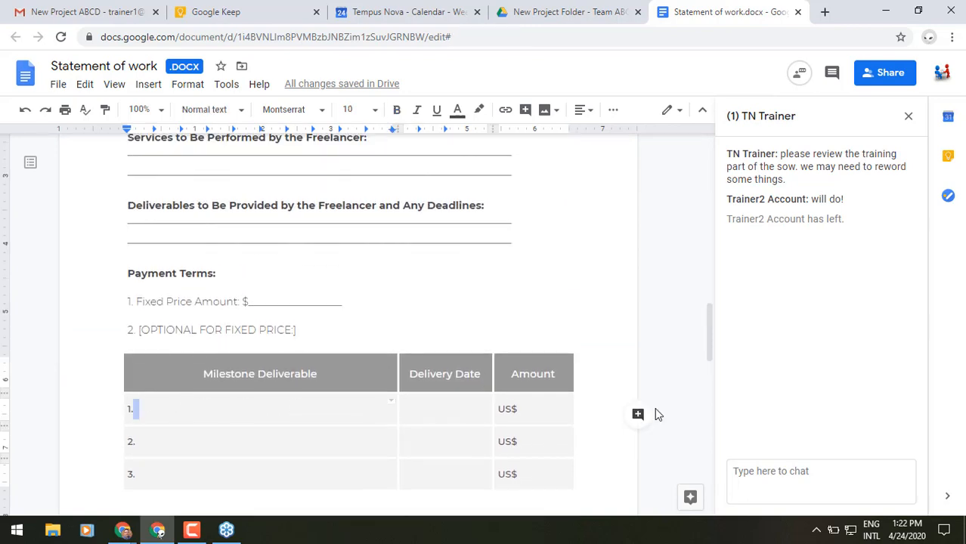
click(638, 417)
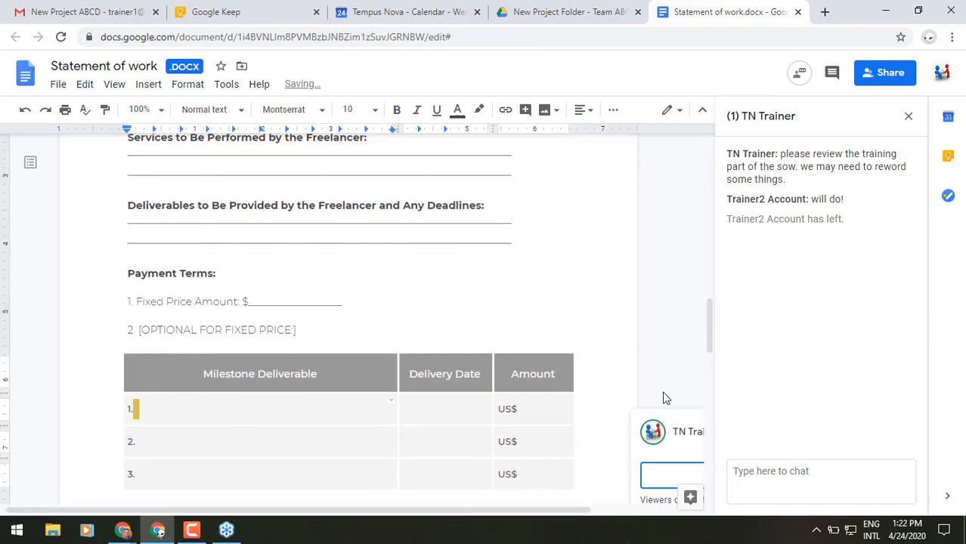
click(908, 120)
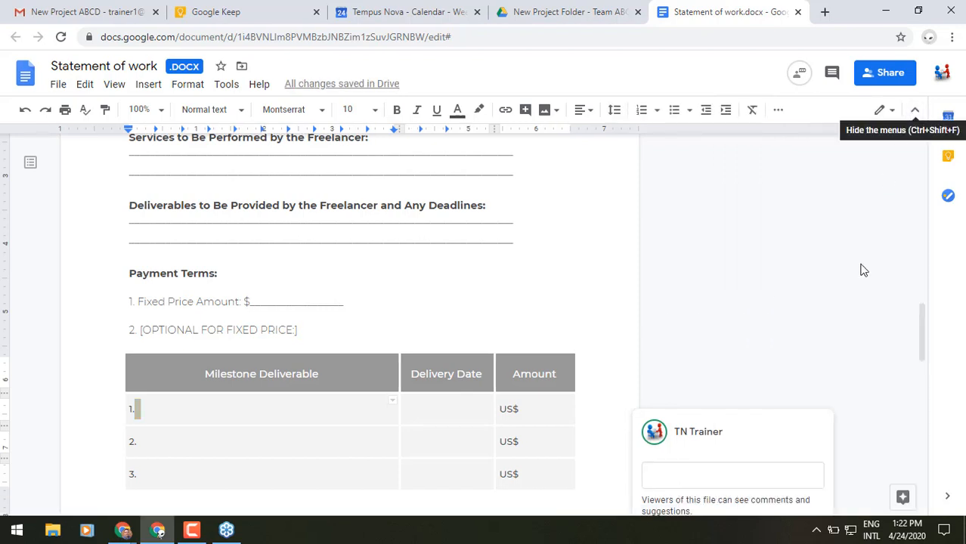
Step: Mention and assign the teammate with the note 'please enter pertinent info here. ty.' and post it
scroll(785, 375, down, 3)
scroll(700, 277, up, 1)
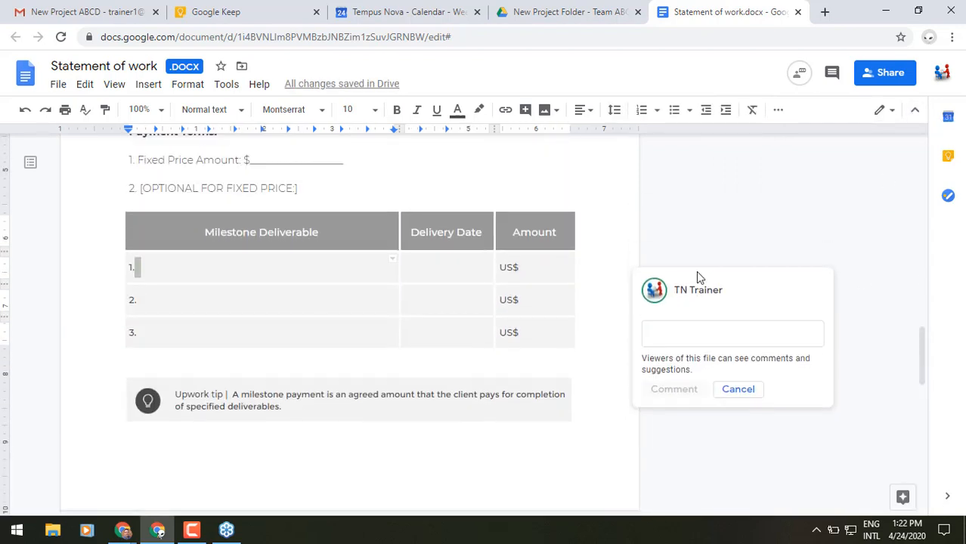
click(702, 334)
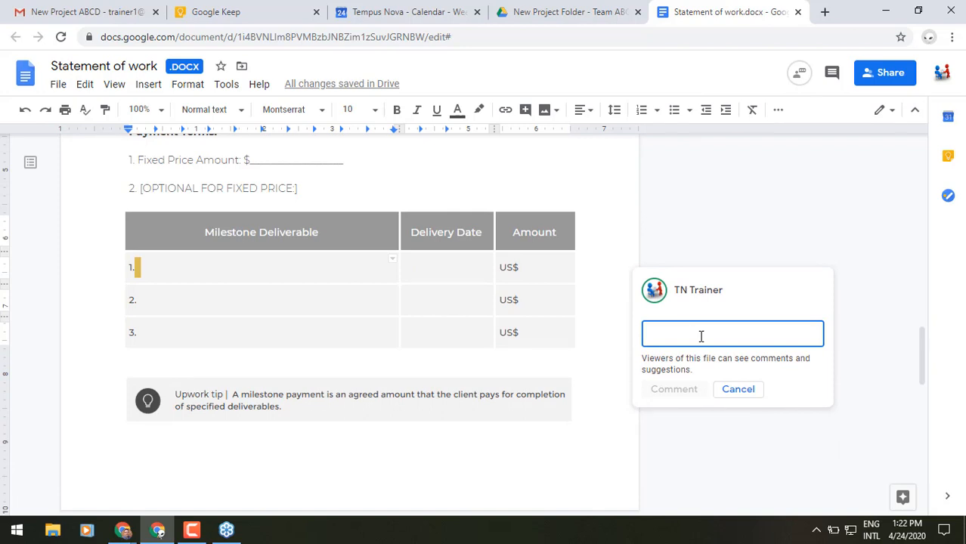
text(Gary)
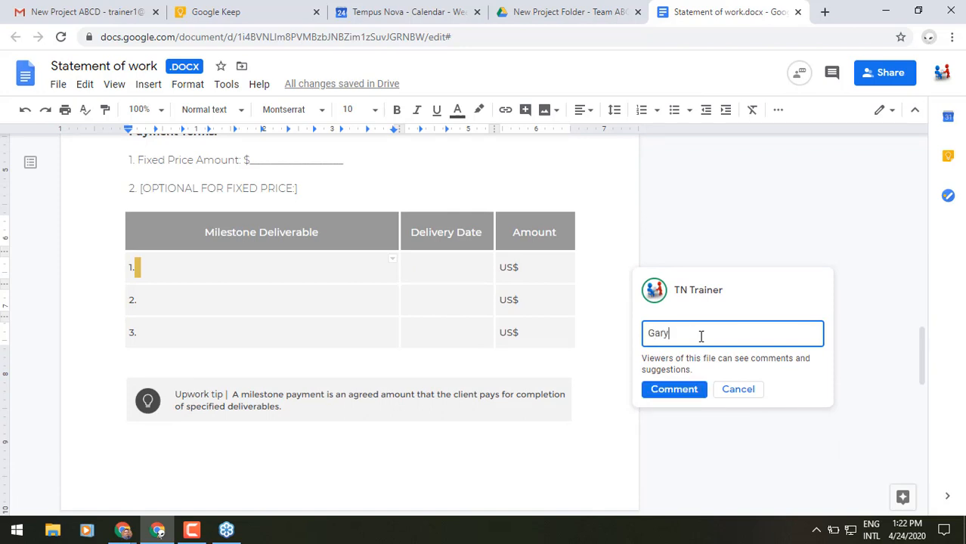
key(BackSpace)
key(BackSpace)
key(BackSpace)
key(BackSpace)
text(Trainer2)
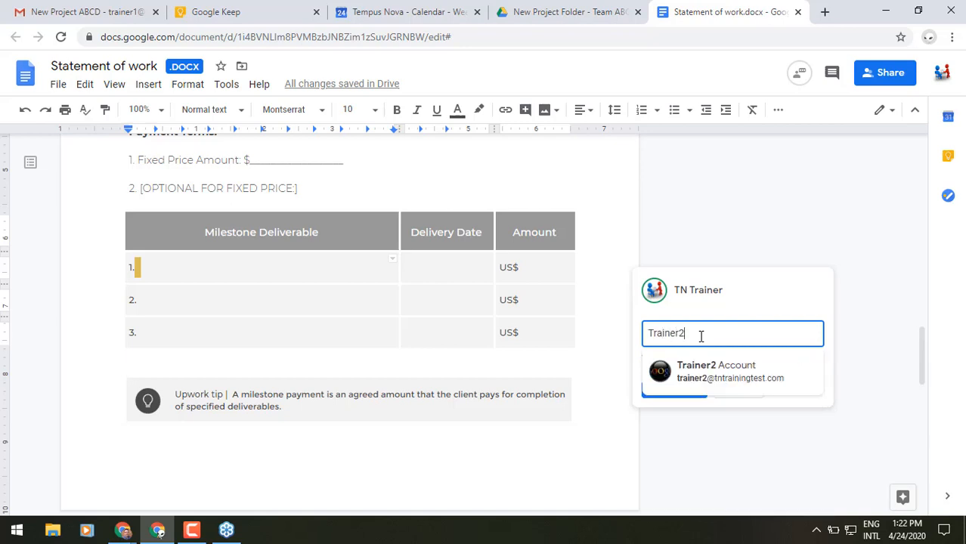
click(723, 372)
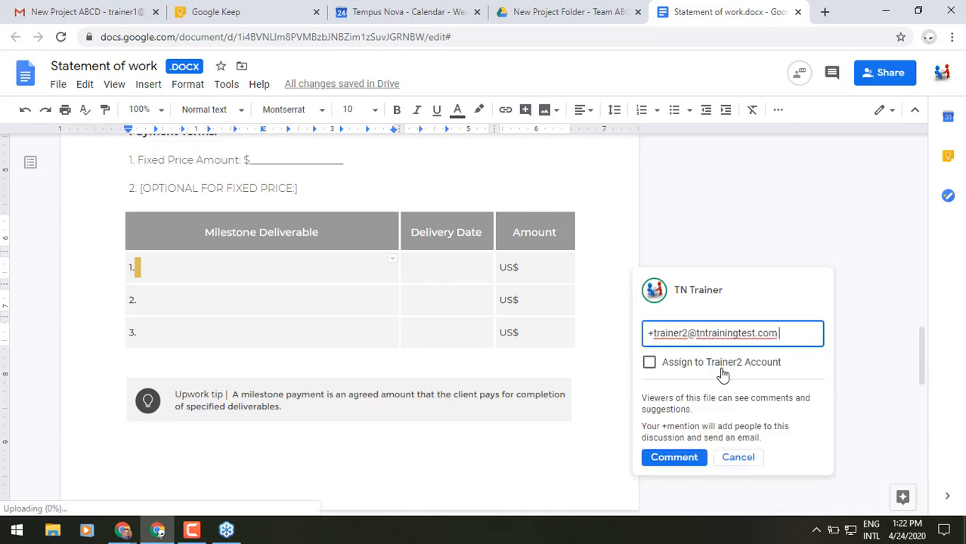
click(649, 362)
click(793, 337)
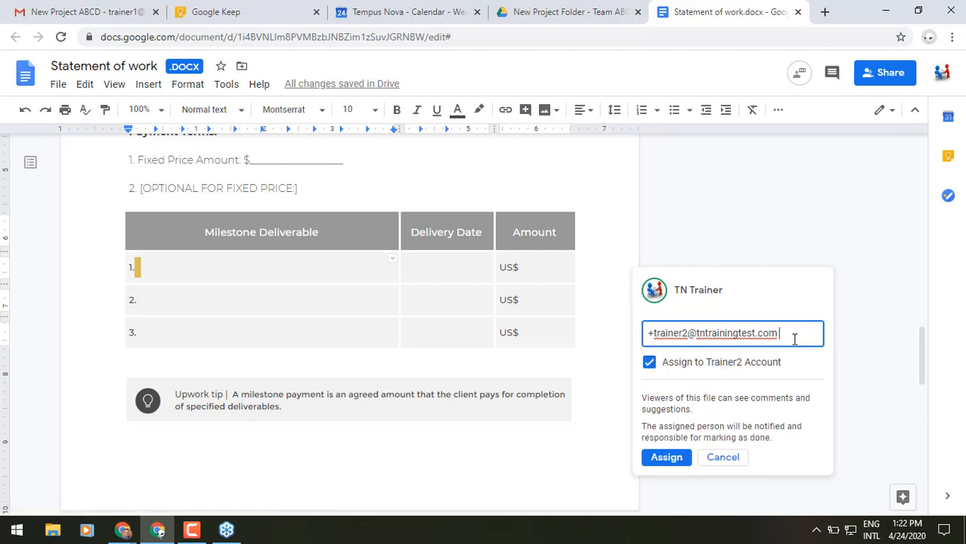
text(please en)
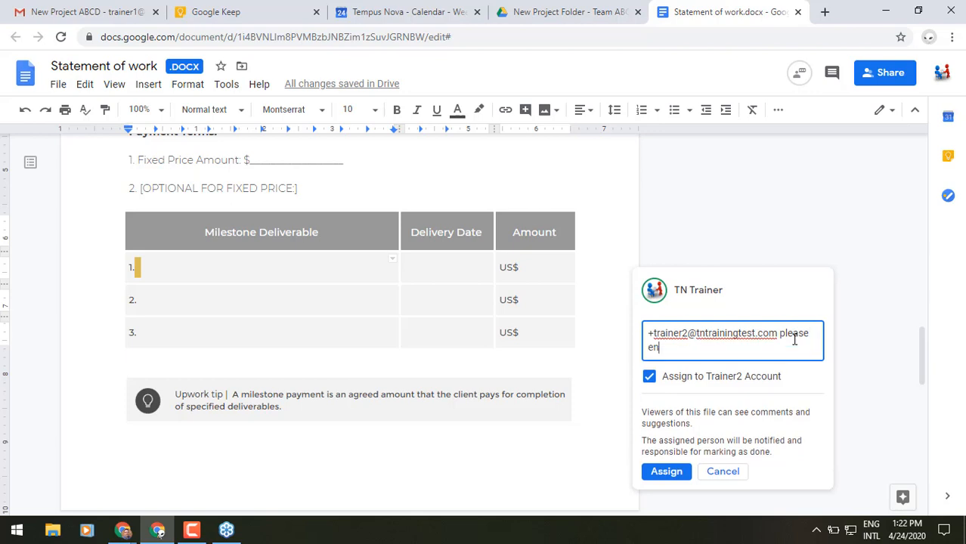
text(ter pertinent info here. ty)
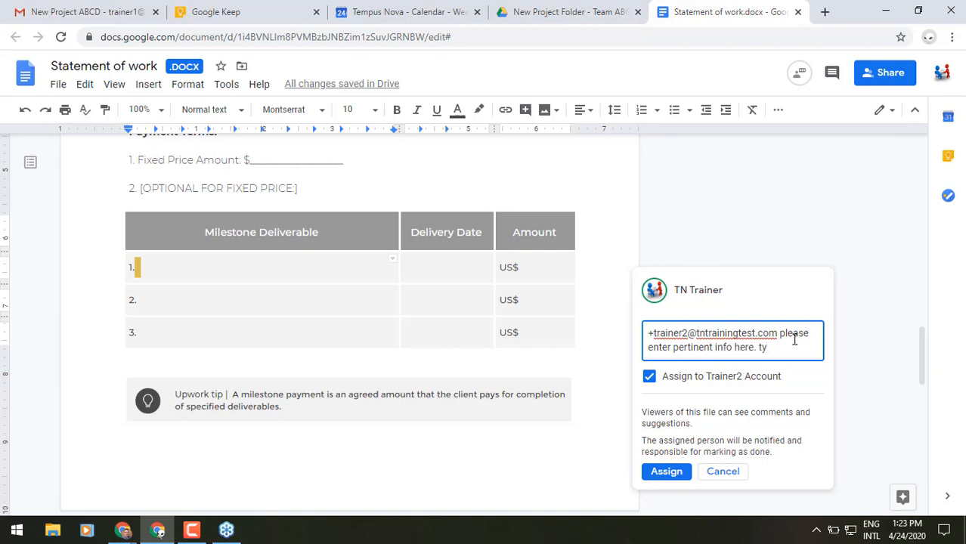
text(.)
click(677, 472)
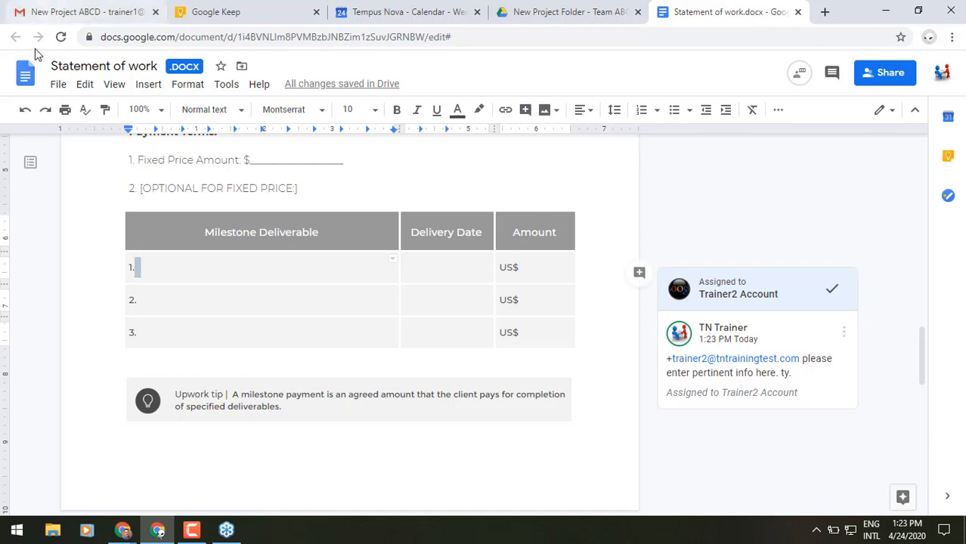
Step: Make all Google Docs files available offline, then go back to the Gmail tab
click(59, 86)
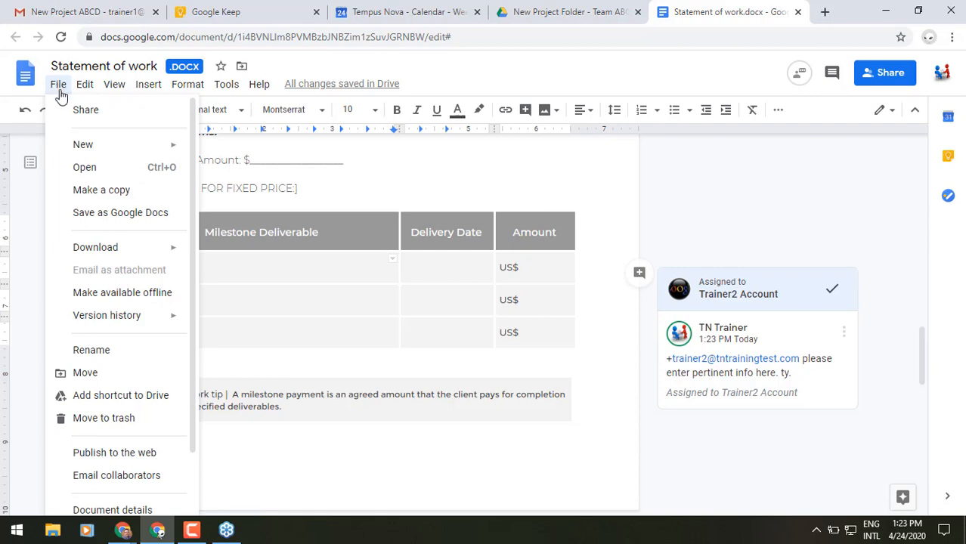
click(73, 300)
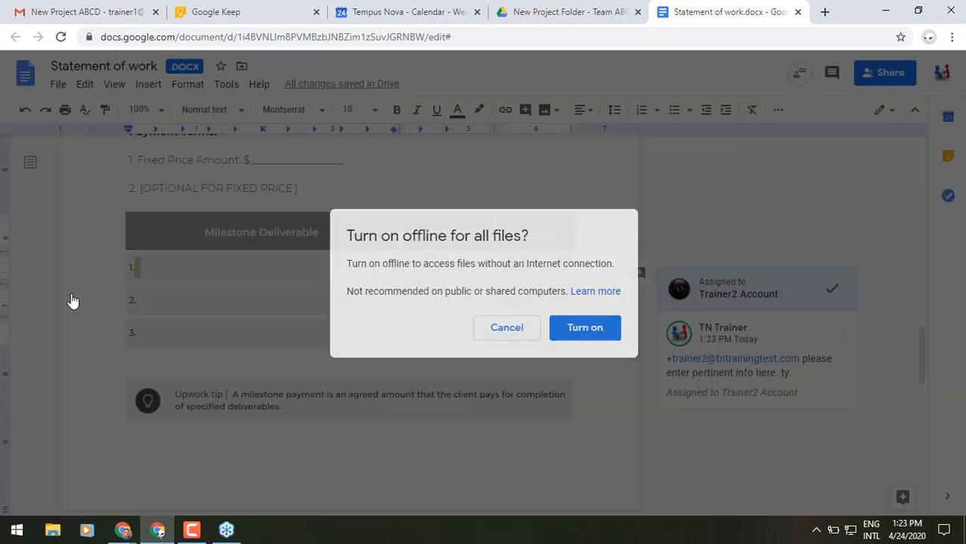
click(580, 328)
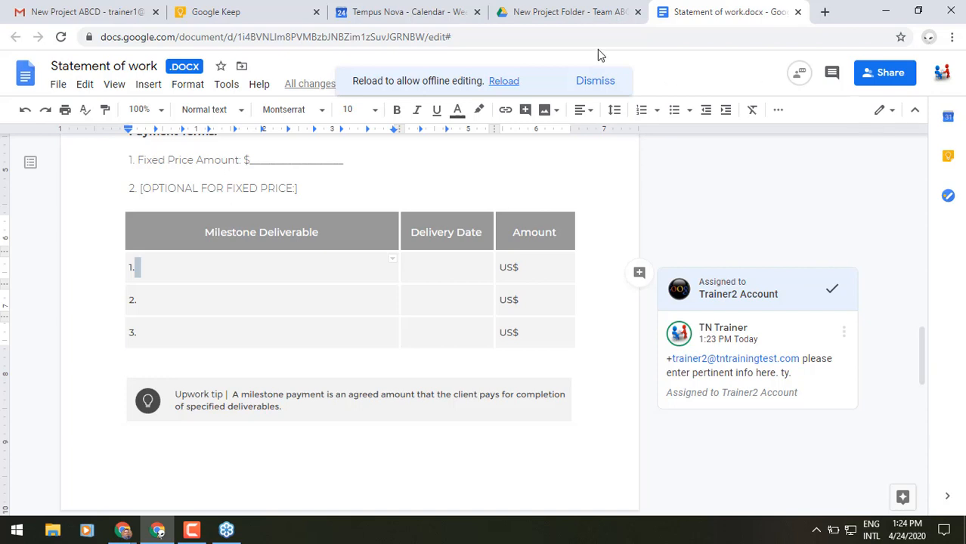
click(78, 12)
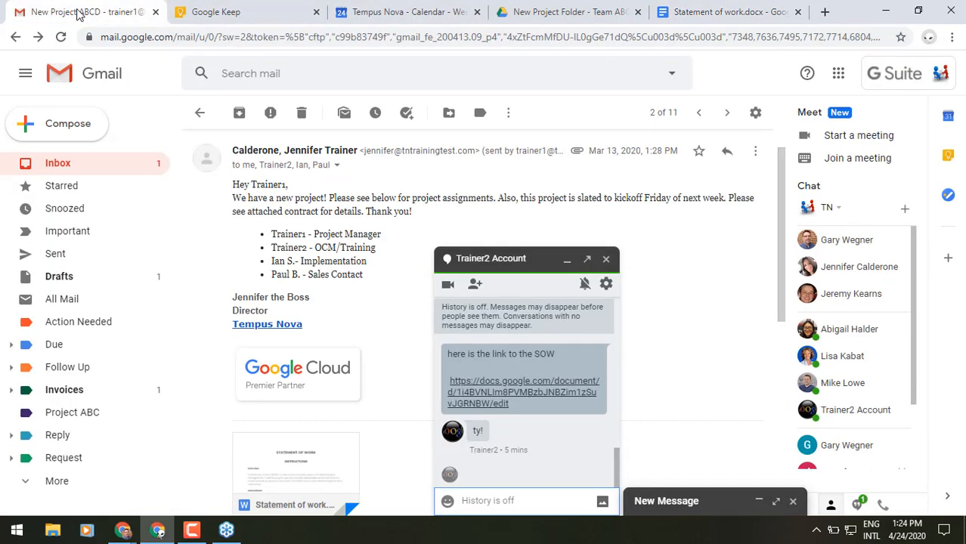
Step: Return from the open email to the inbox, close the chat window, and show advanced search options
click(198, 115)
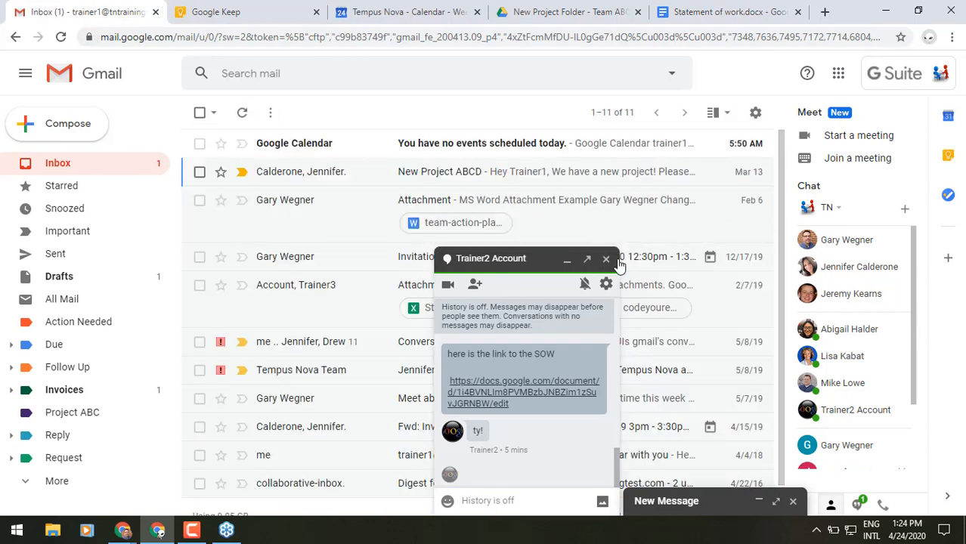
click(606, 260)
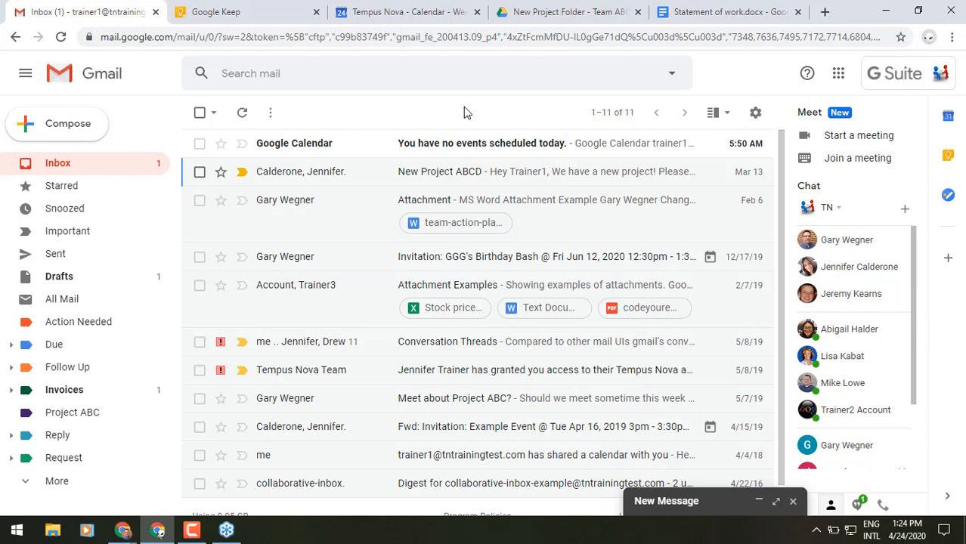
click(671, 75)
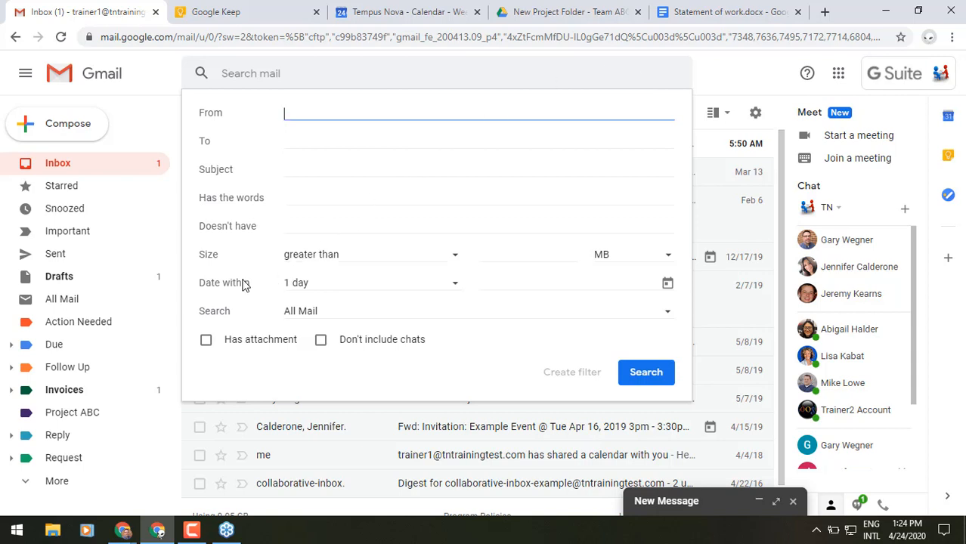
Step: Highlight the Date within and Search field labels in the advanced search form
drag(243, 284, 210, 290)
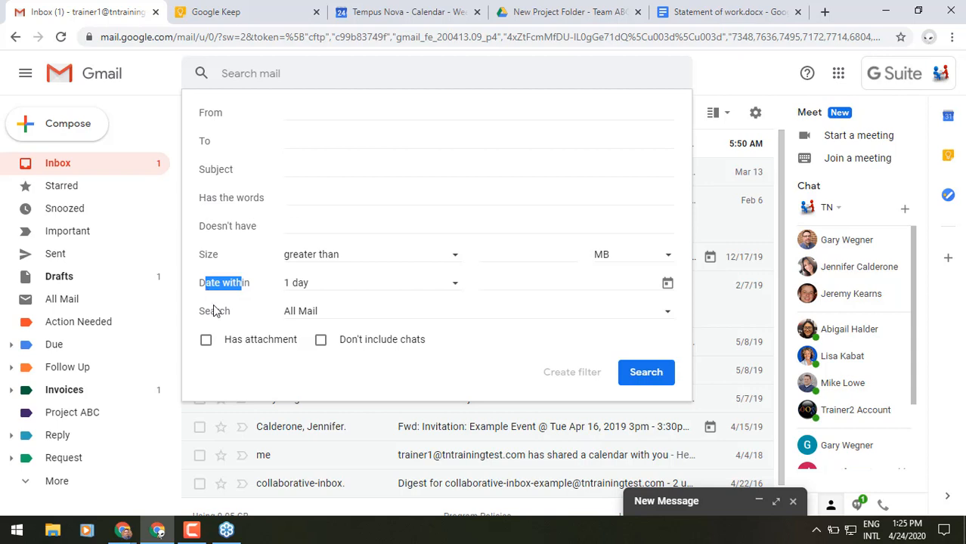
drag(225, 312, 206, 316)
double_click(207, 314)
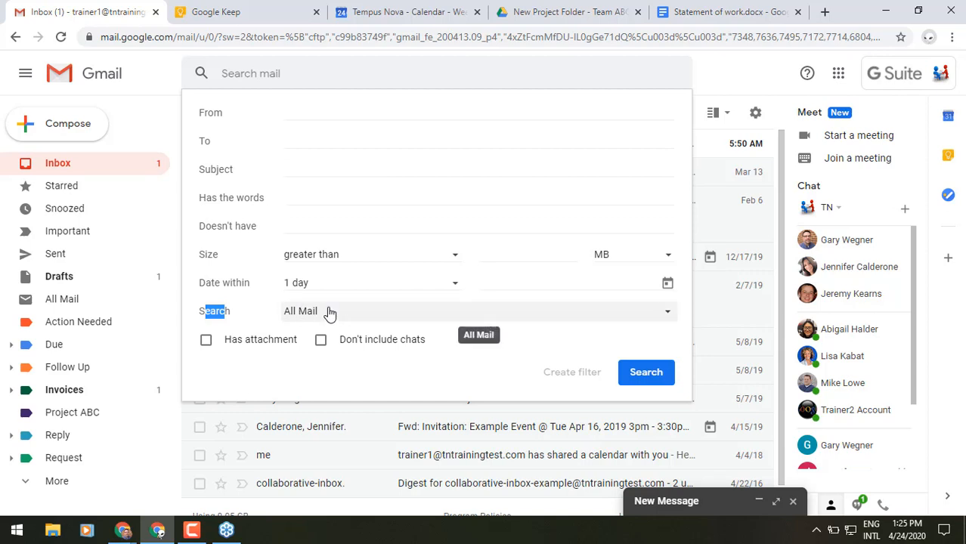
Step: Browse the search scope list, keep All Mail, and close the advanced search panel
click(330, 314)
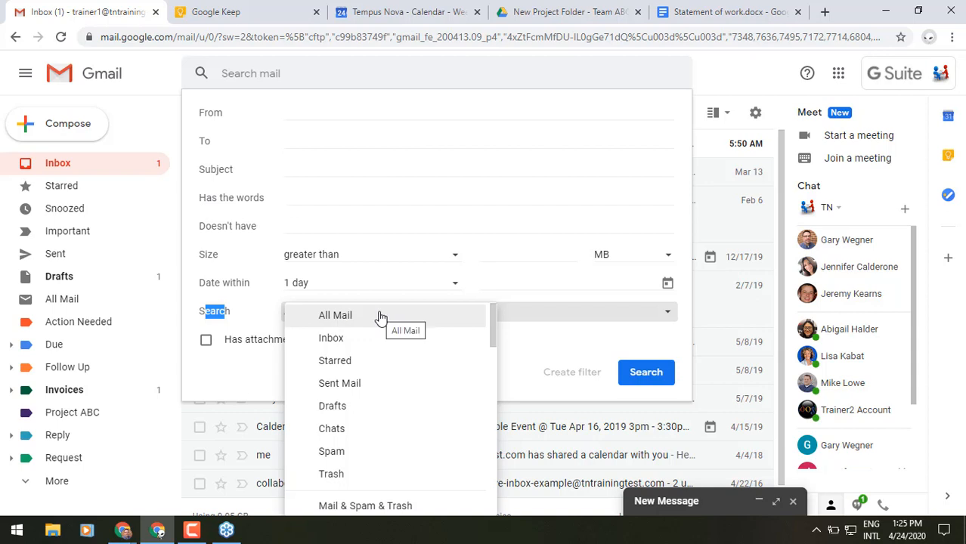
scroll(374, 401, down, 2)
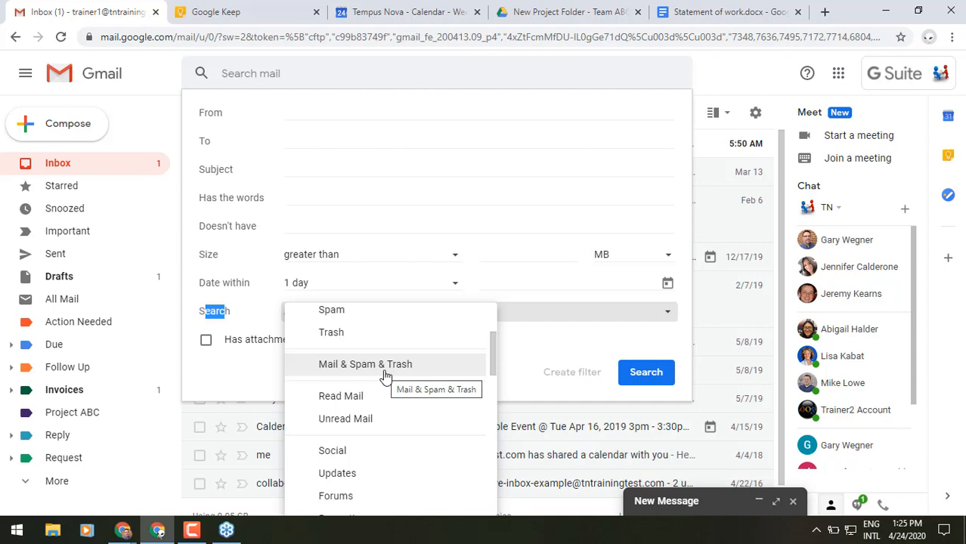
click(579, 358)
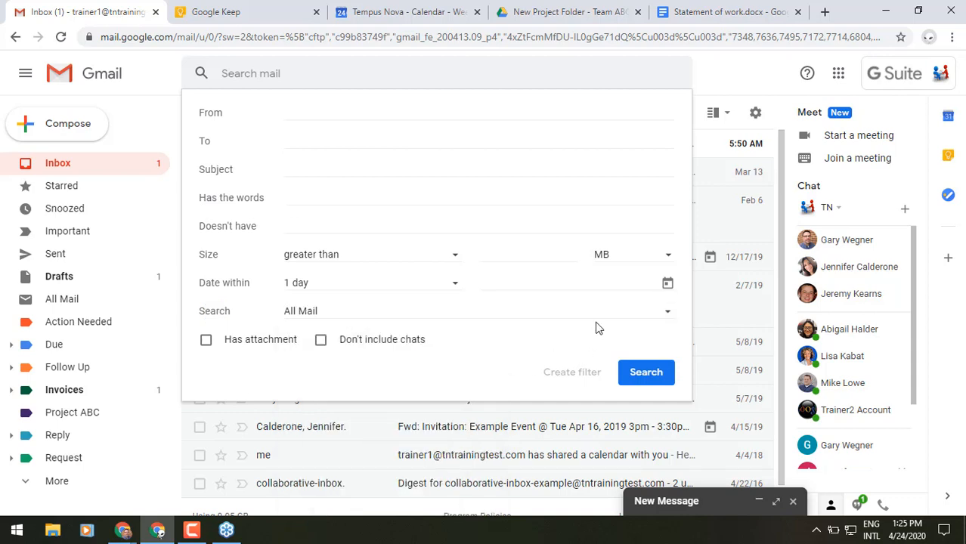
click(738, 70)
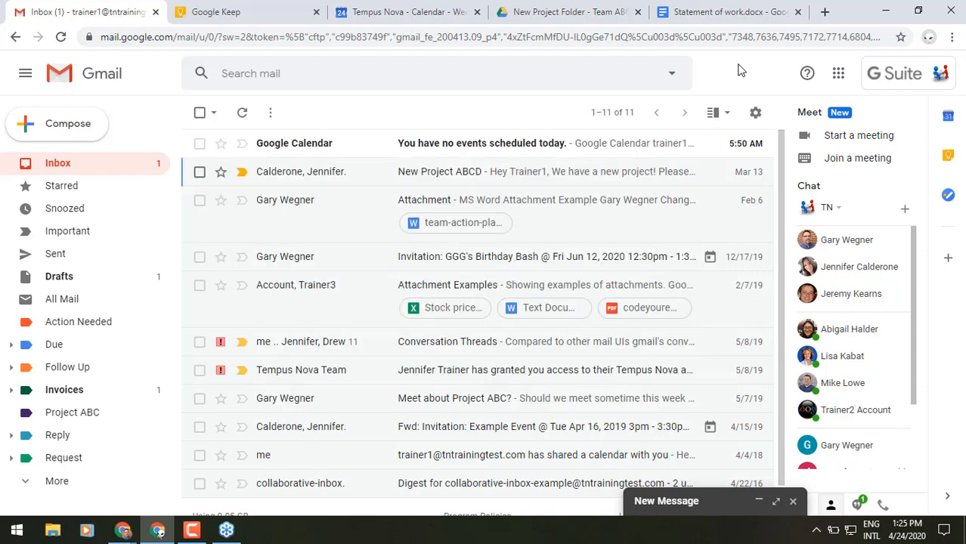
Step: Search the mailbox for the suggested contact's messages
click(448, 77)
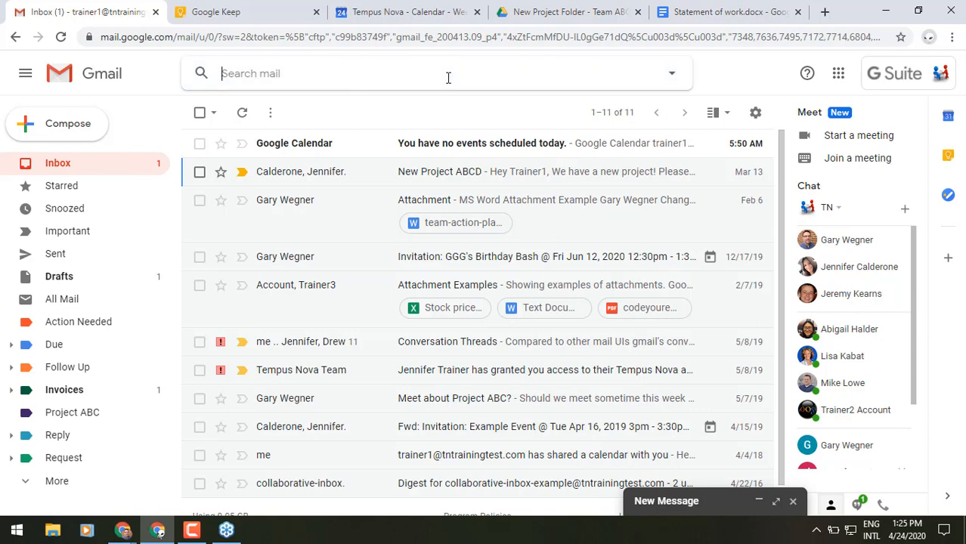
text(gary)
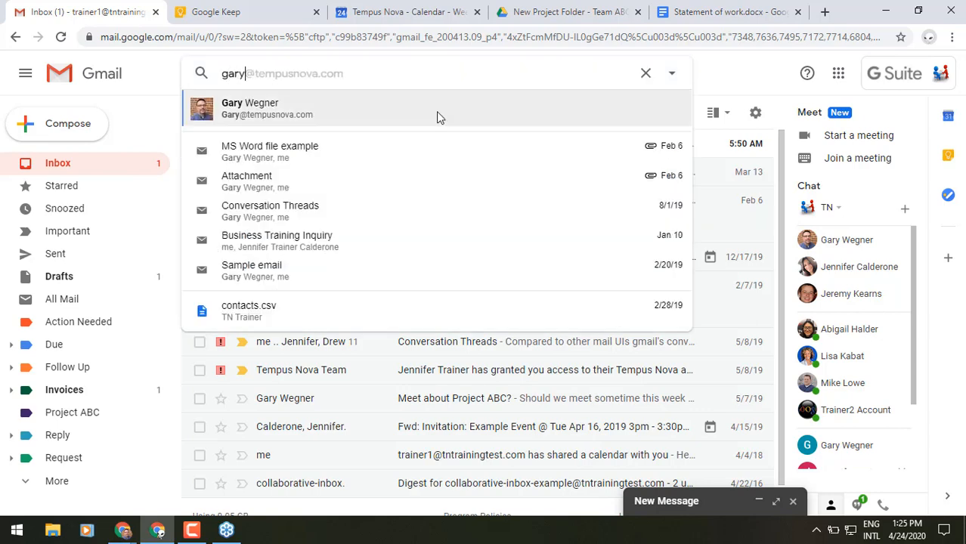
click(435, 112)
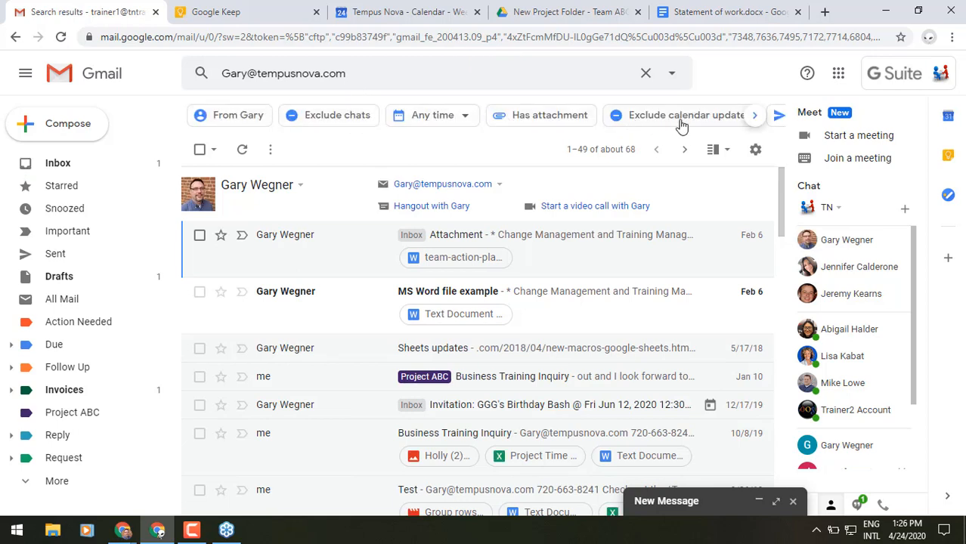
Step: Apply Exclude chats, Has attachment and Spreadsheet chips, then clear the search and return to Inbox
click(307, 121)
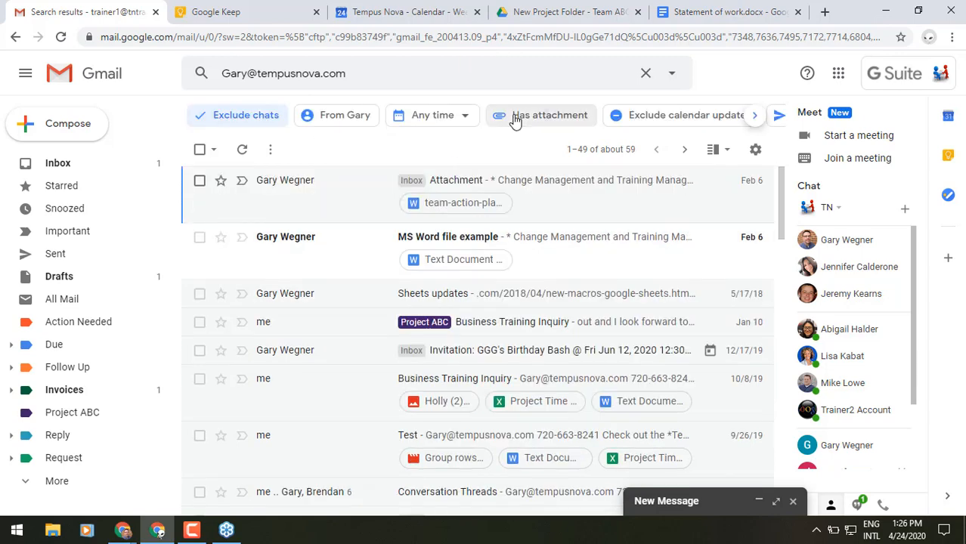
click(515, 121)
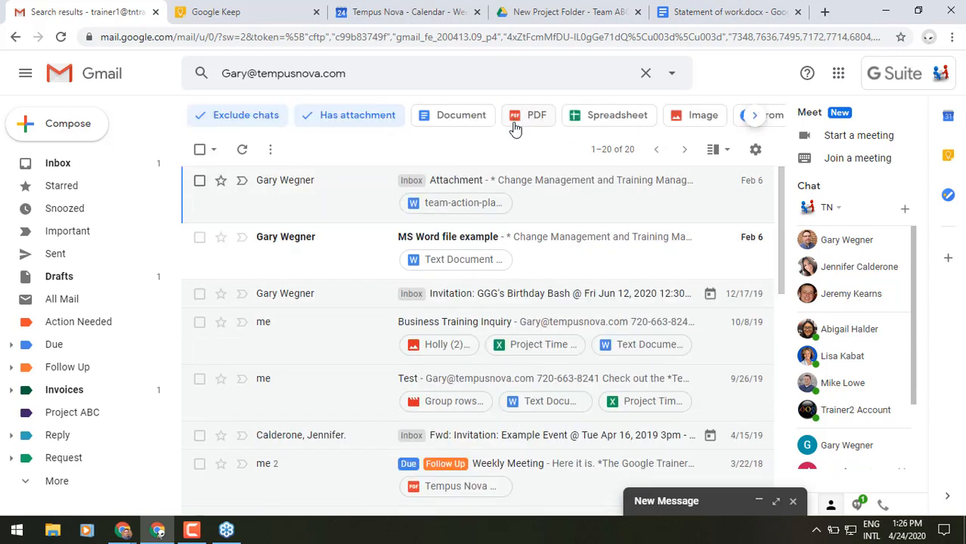
click(648, 121)
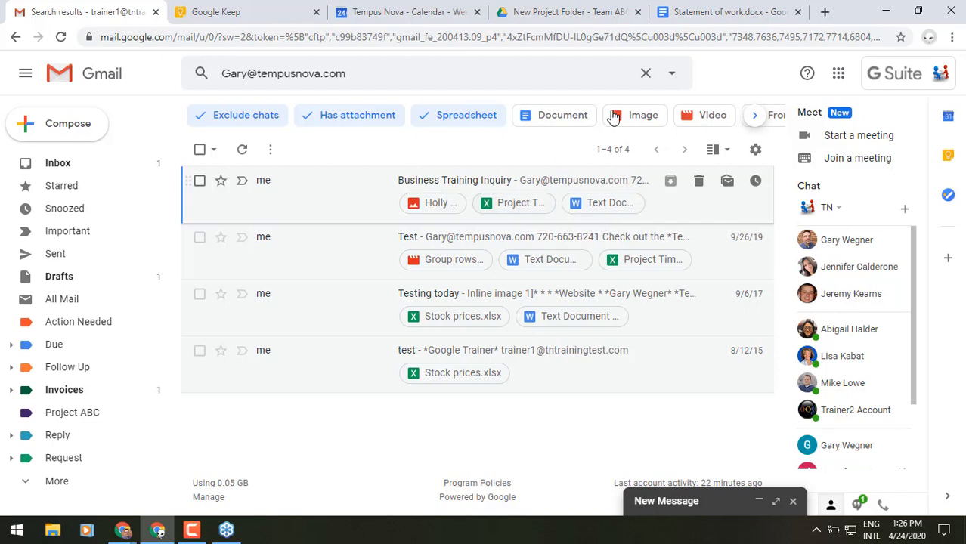
click(644, 72)
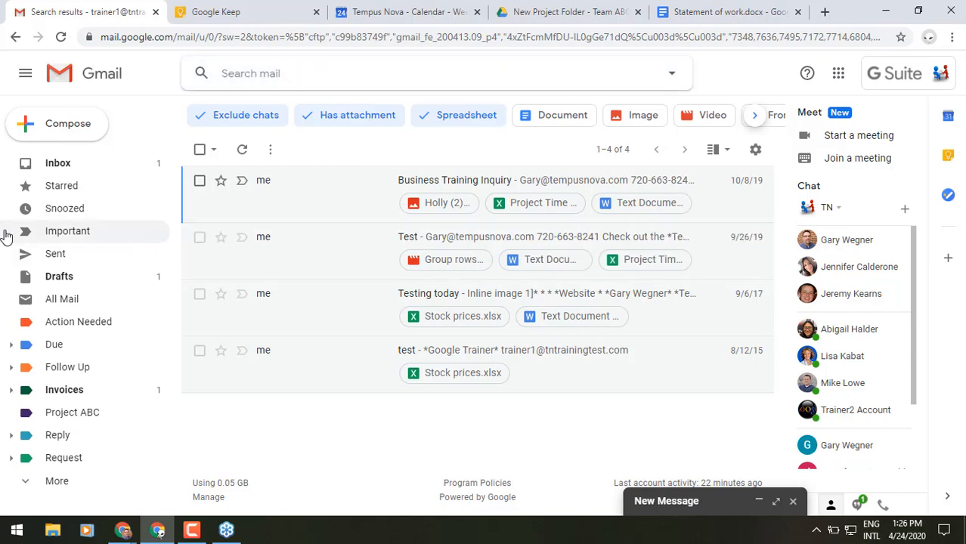
click(48, 171)
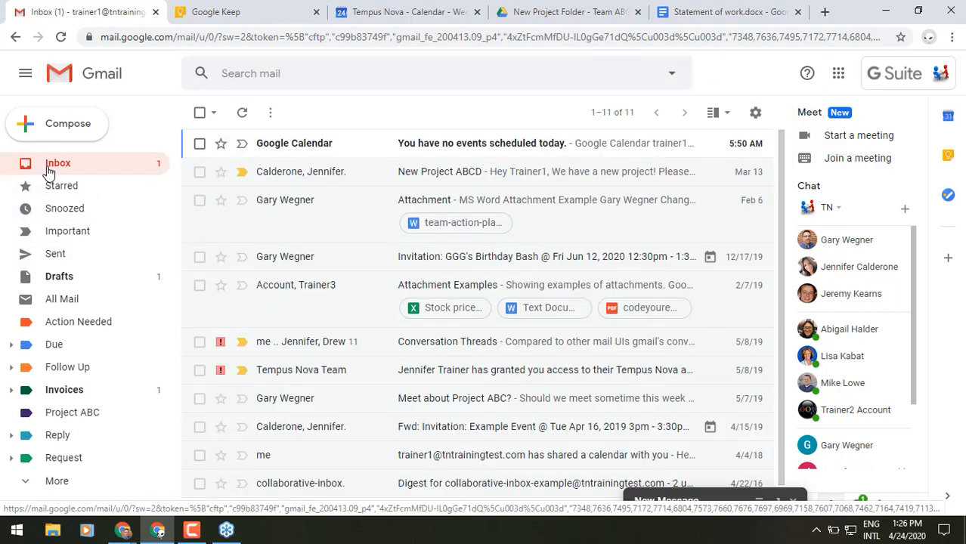
click(756, 113)
click(719, 200)
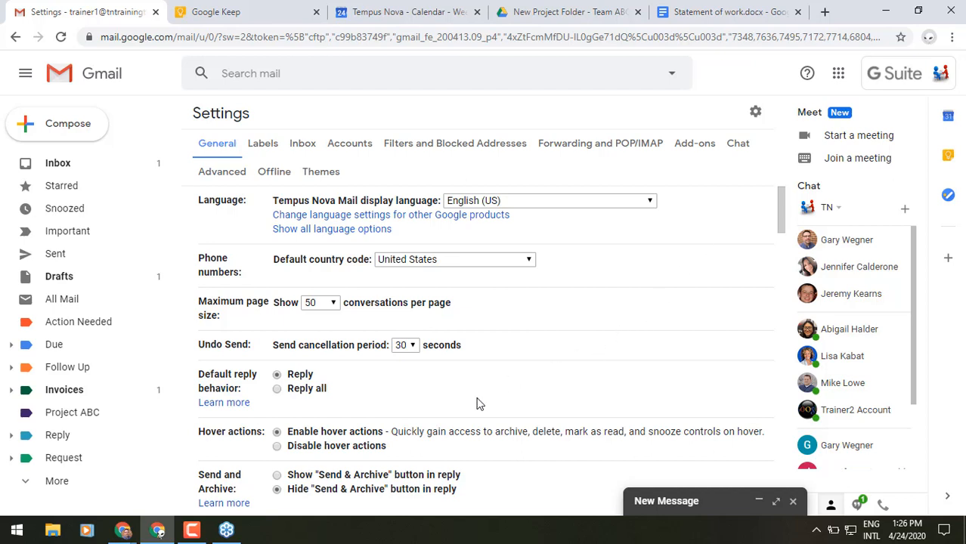
scroll(477, 400, down, 3)
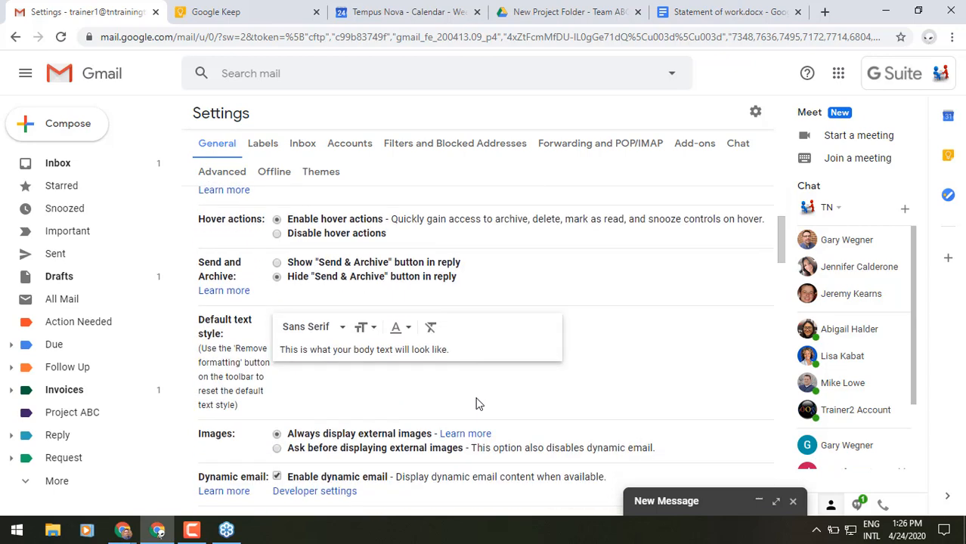
scroll(477, 401, down, 3)
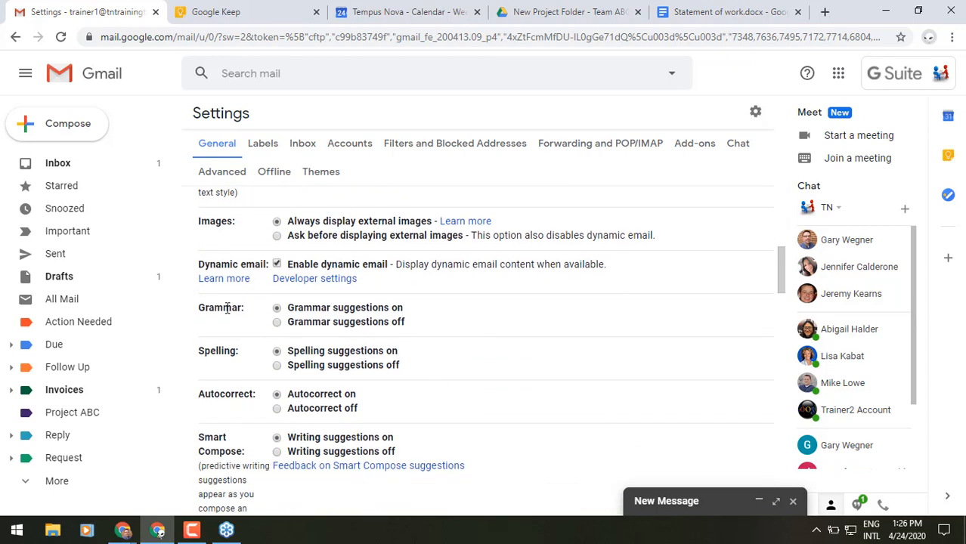
drag(233, 262, 208, 263)
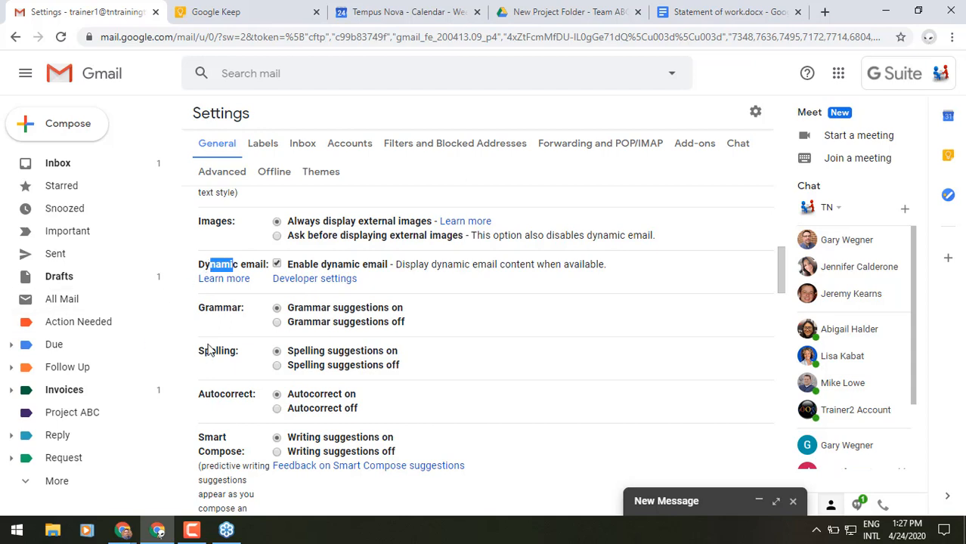
drag(231, 308, 209, 308)
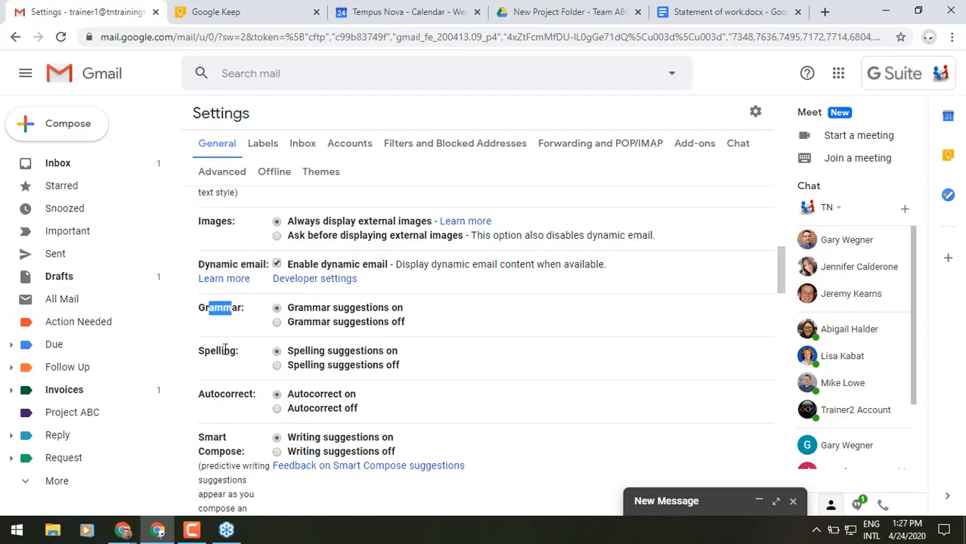
drag(232, 352, 205, 353)
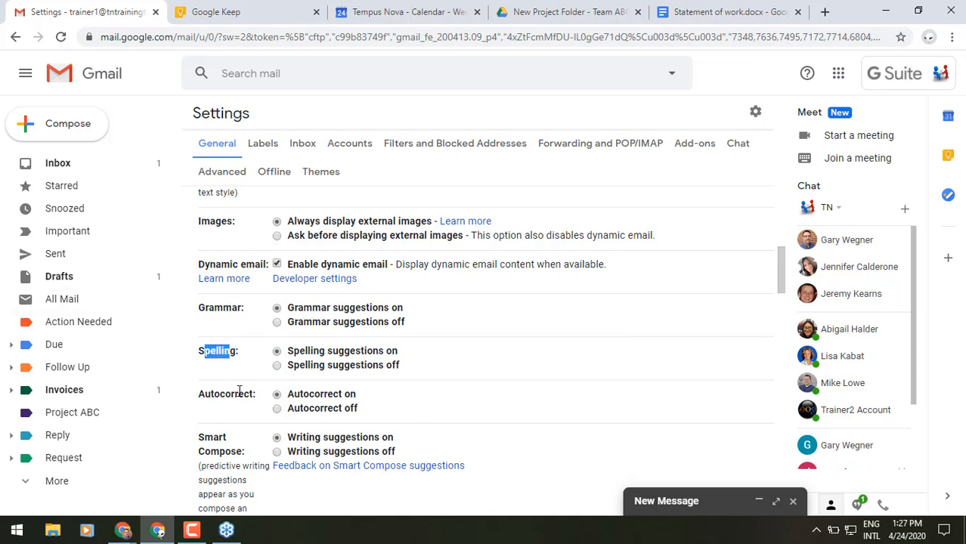
drag(238, 394, 210, 394)
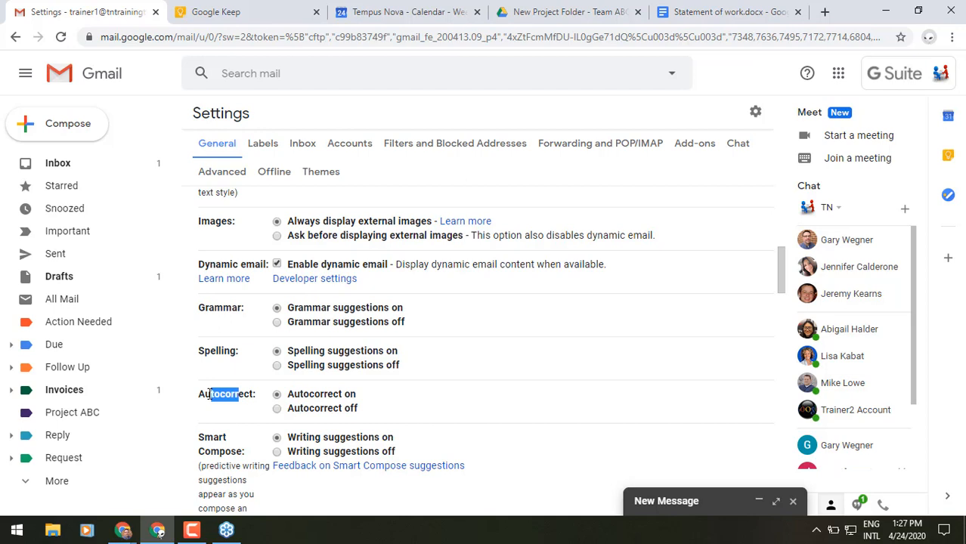
scroll(209, 394, down, 2)
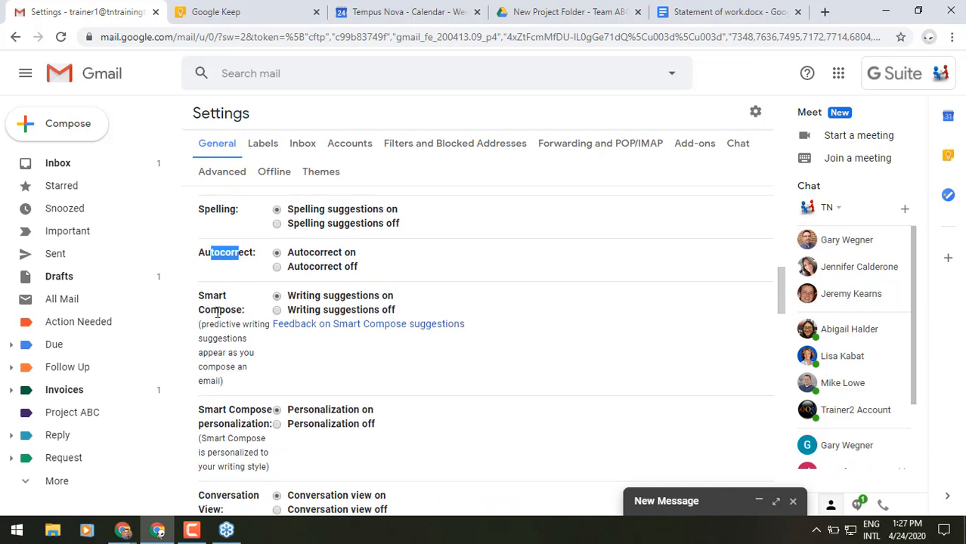
mouse_move(214, 296)
mouse_down()
mouse_move(210, 309)
mouse_move(220, 310)
mouse_up()
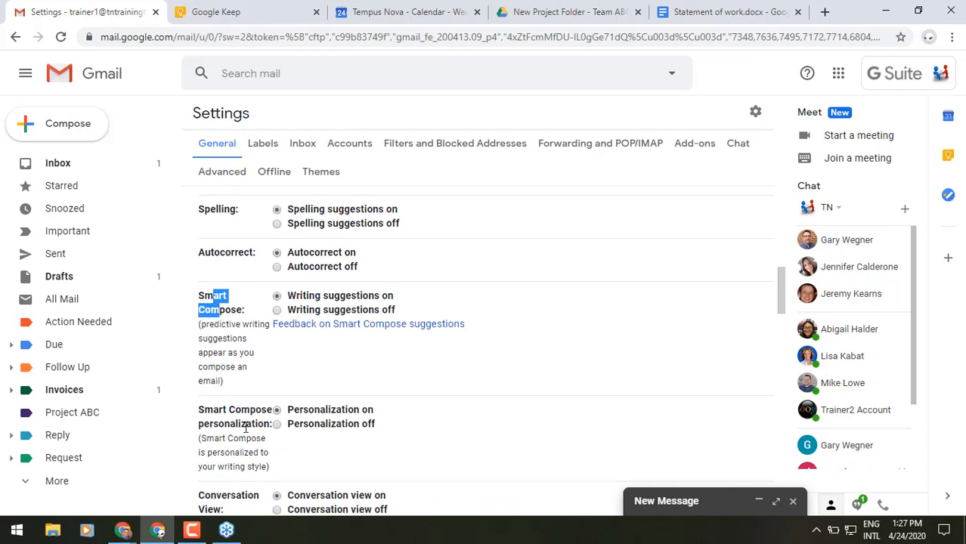
drag(247, 424, 210, 417)
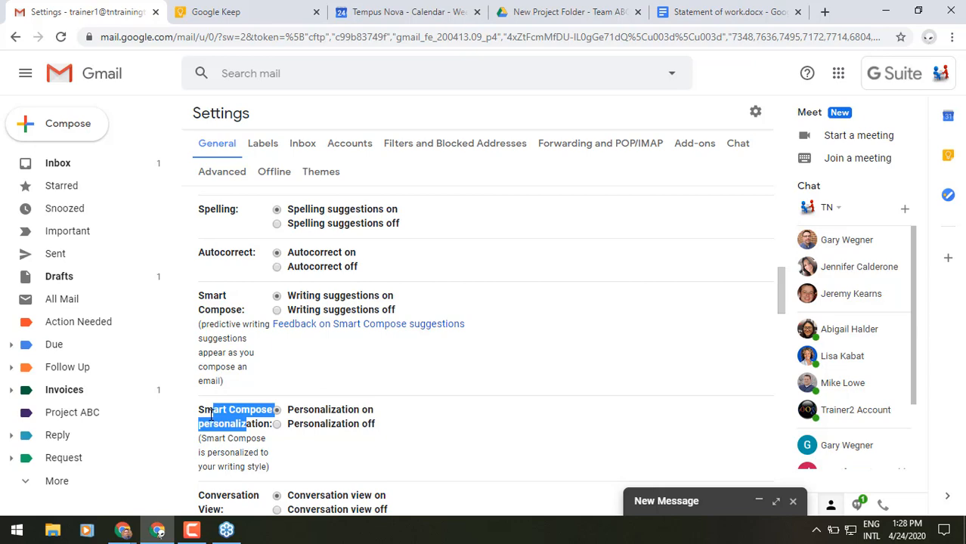
click(57, 174)
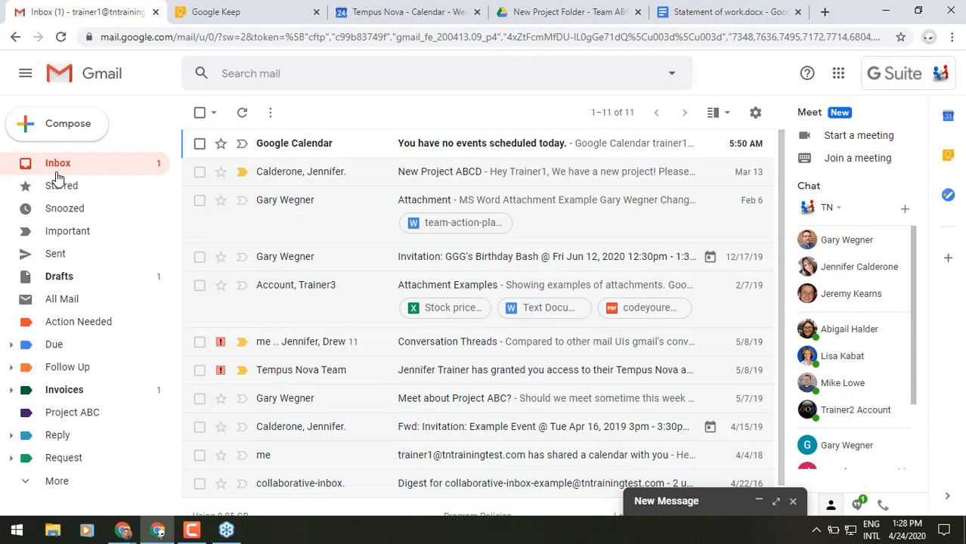
Step: Expand the minimized New Message draft and look at the Schedule send option before dismissing it
click(680, 508)
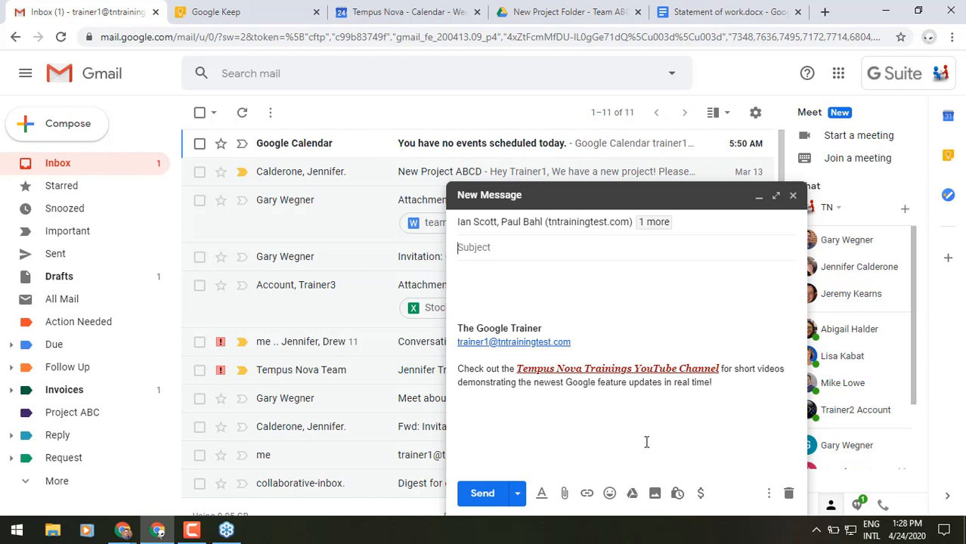
click(518, 495)
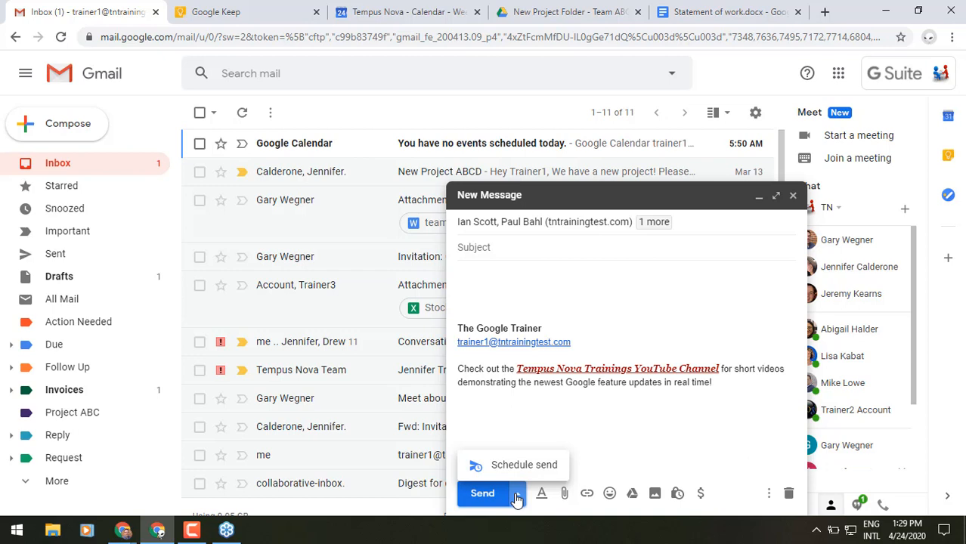
click(676, 448)
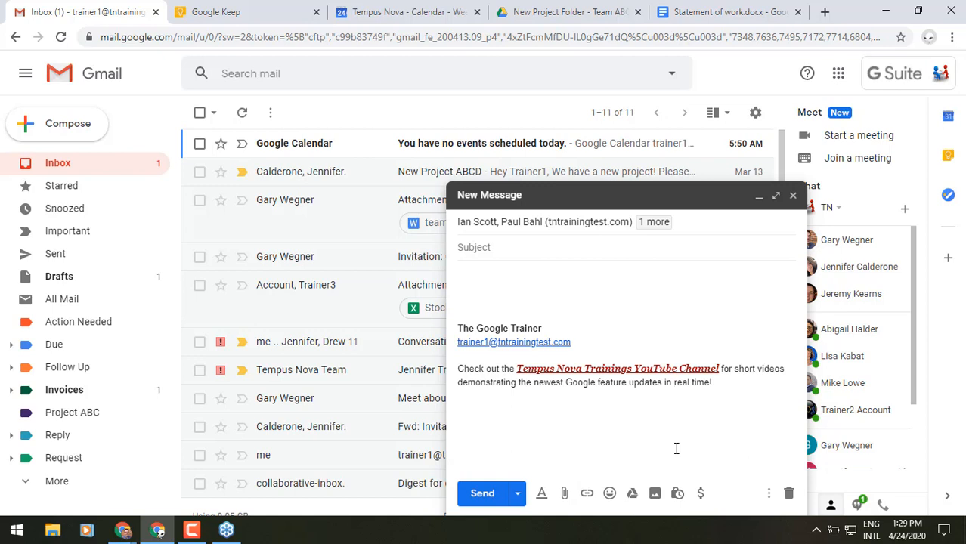
Step: Turn on confidential mode with a 1-week expiry (May 1, 2020) and an SMS passcode requirement
click(678, 494)
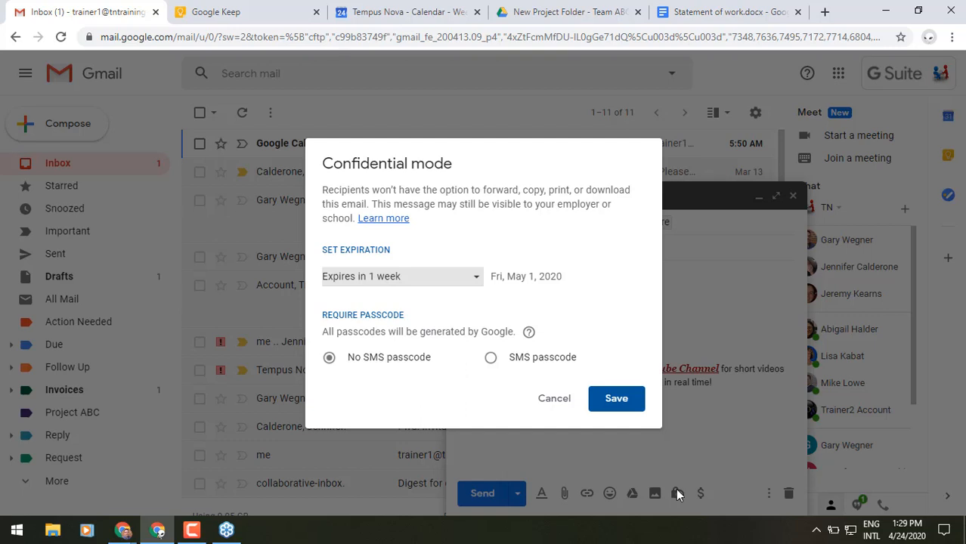
click(444, 284)
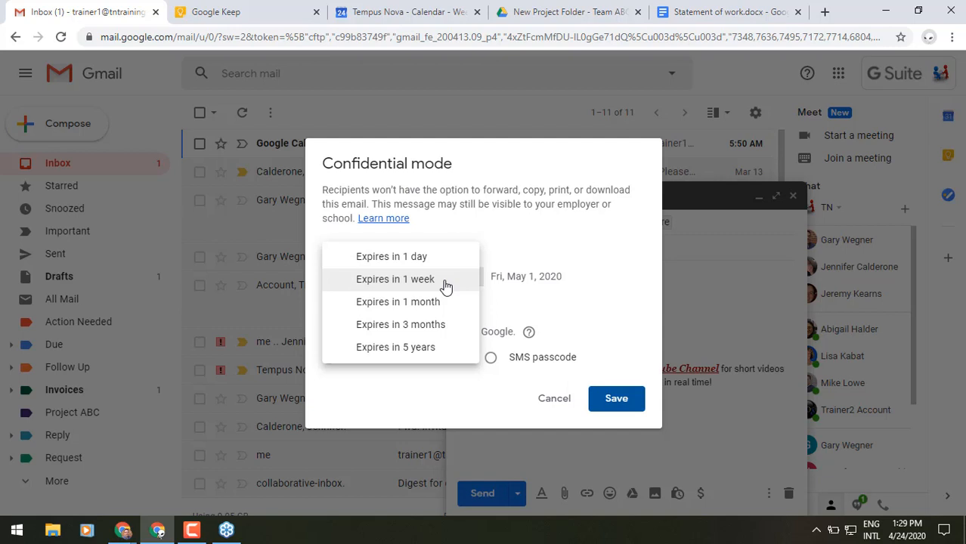
click(519, 244)
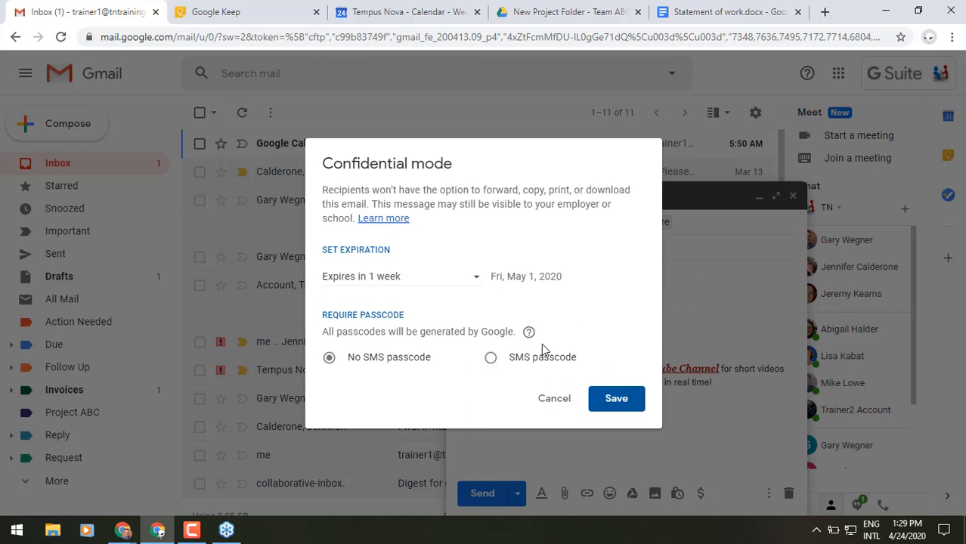
click(491, 358)
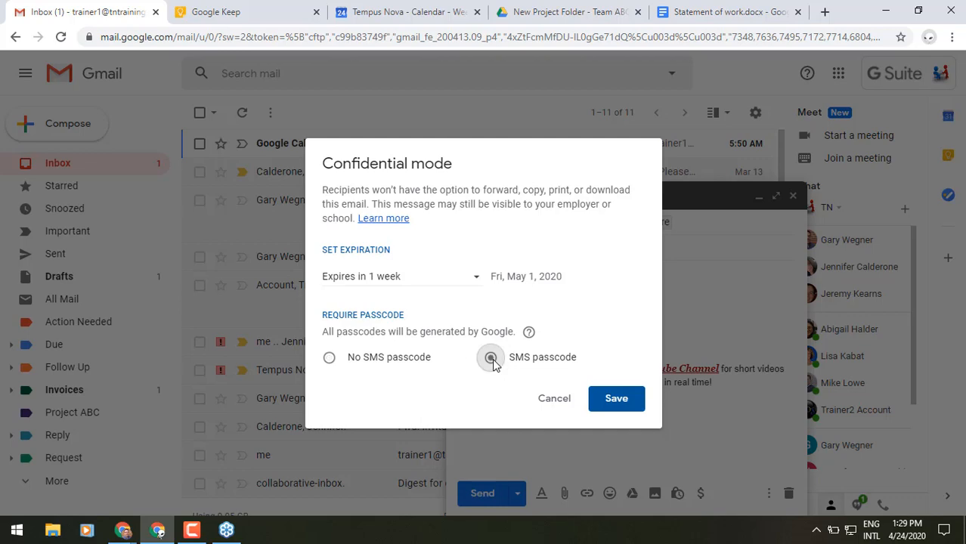
click(609, 406)
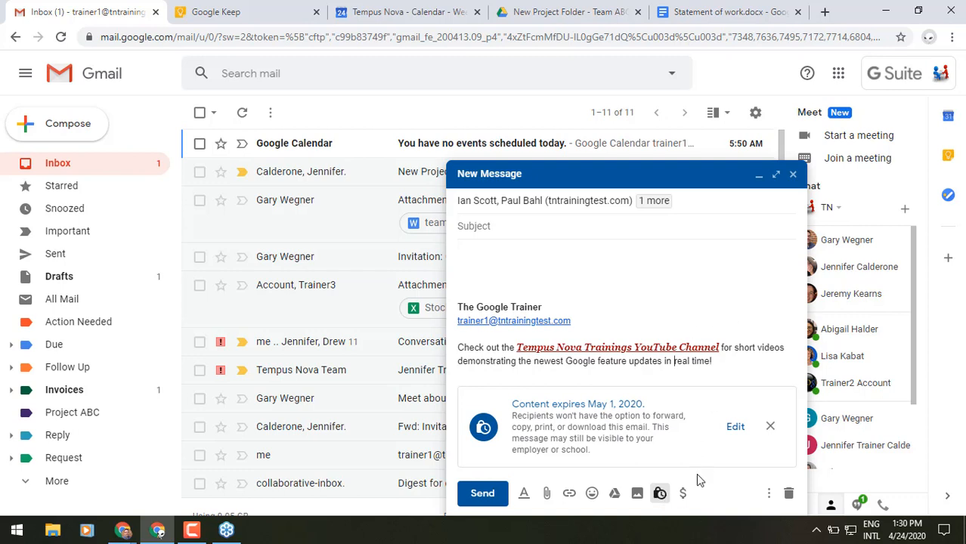
Step: Remove confidential mode from the draft, then discard the draft
click(770, 426)
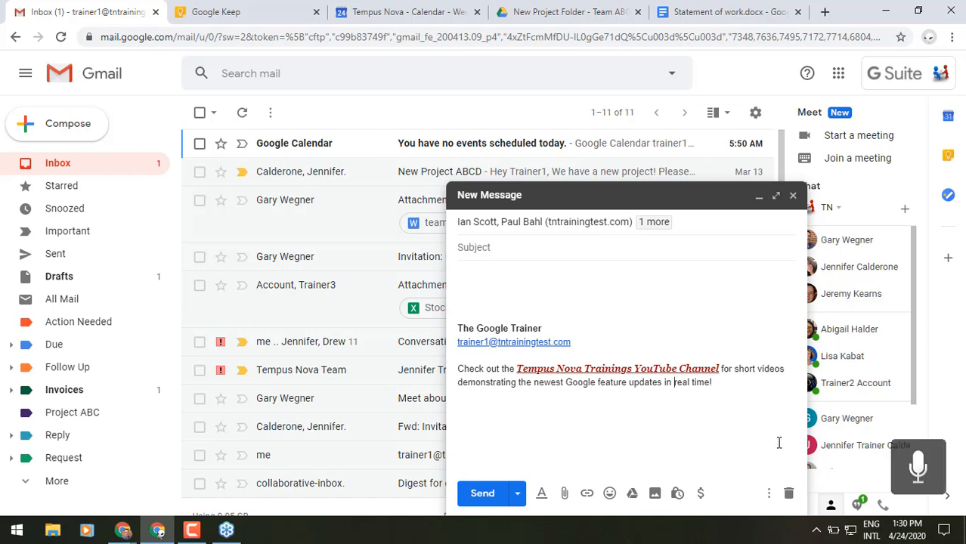
click(788, 493)
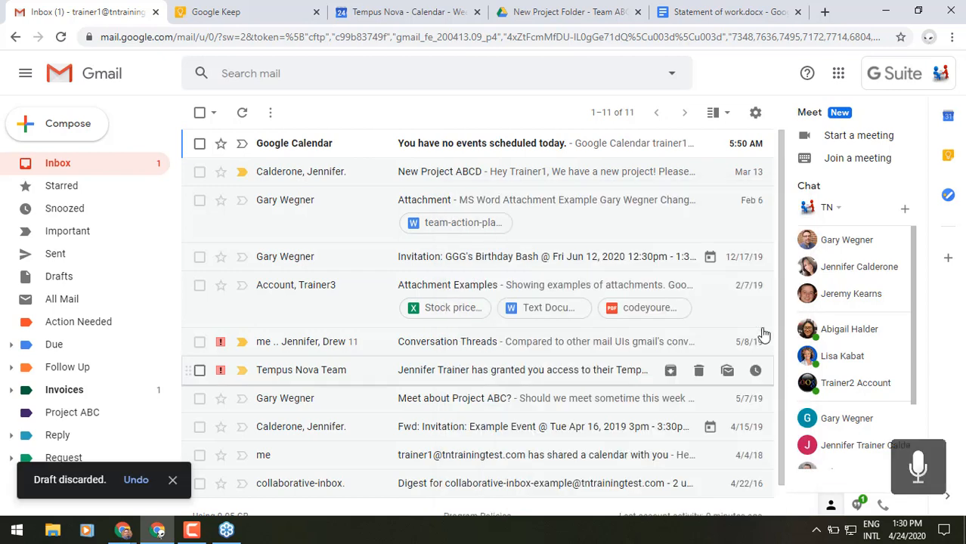
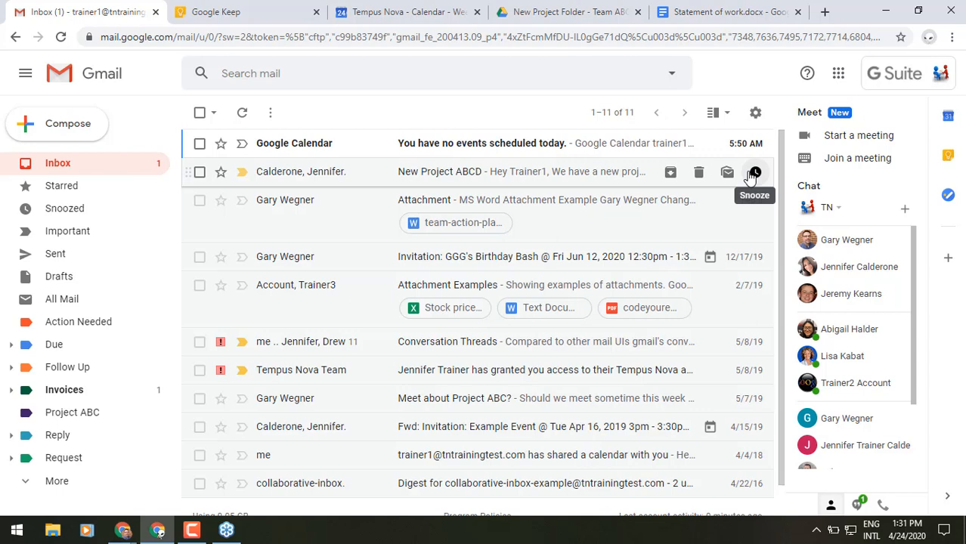
Step: Preview the snooze options on the New Project ABCD email without snoozing, then move to Google Calendar
click(753, 173)
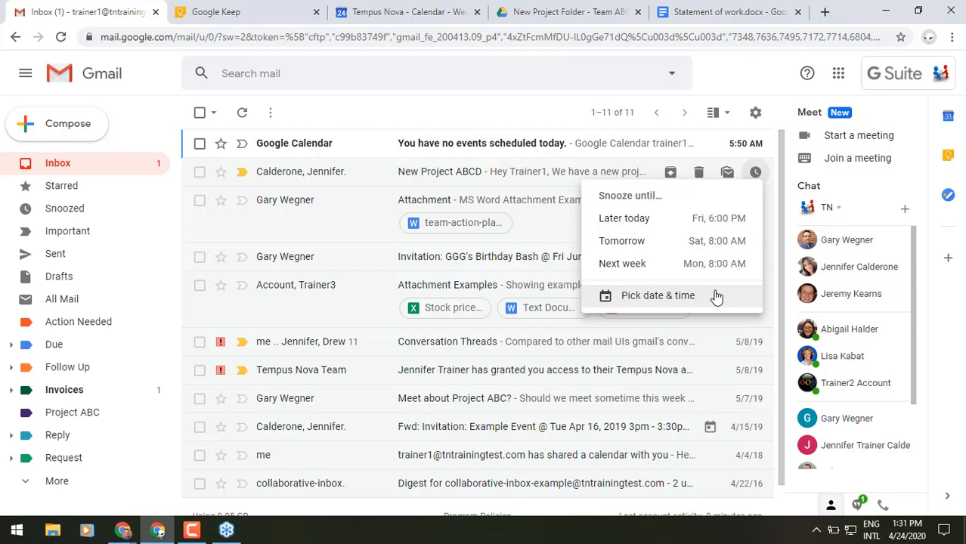
click(731, 68)
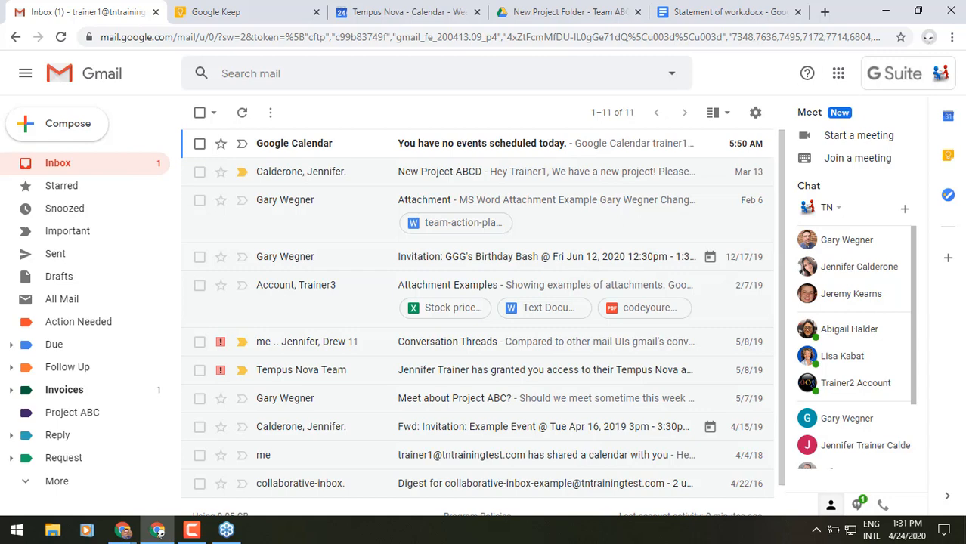
click(362, 22)
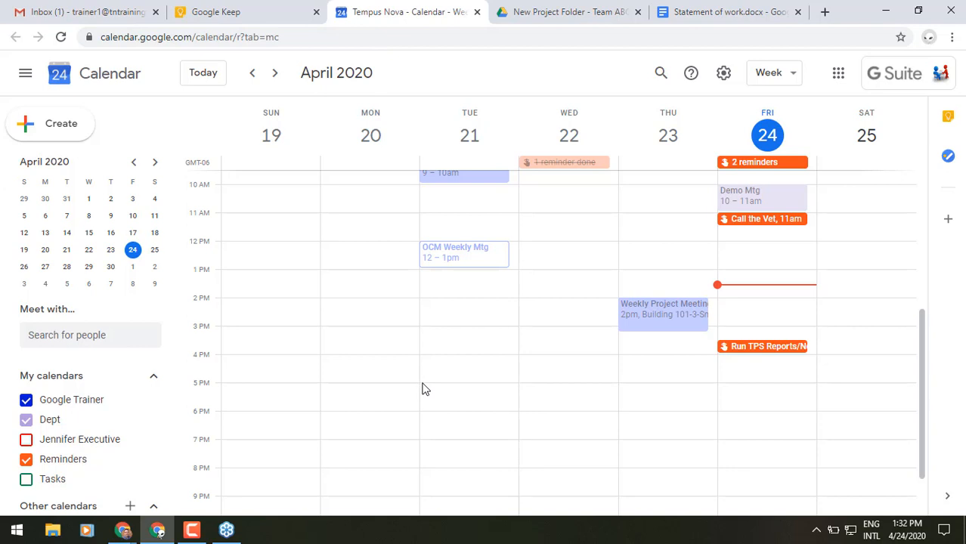
scroll(424, 387, down, 2)
scroll(112, 447, down, 1)
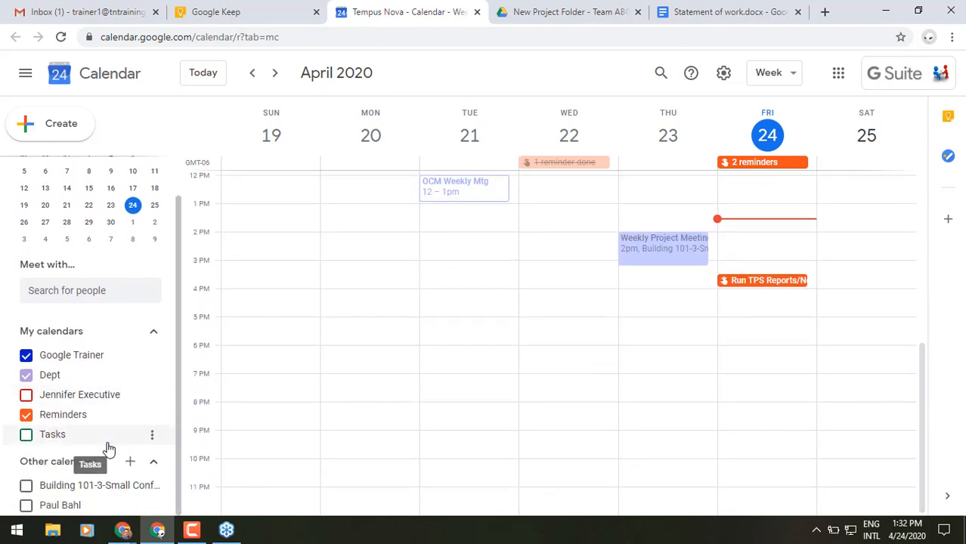
Step: Subscribe to the colleague's calendar from Other calendars, return to the week view, then go back to Gmail
click(129, 462)
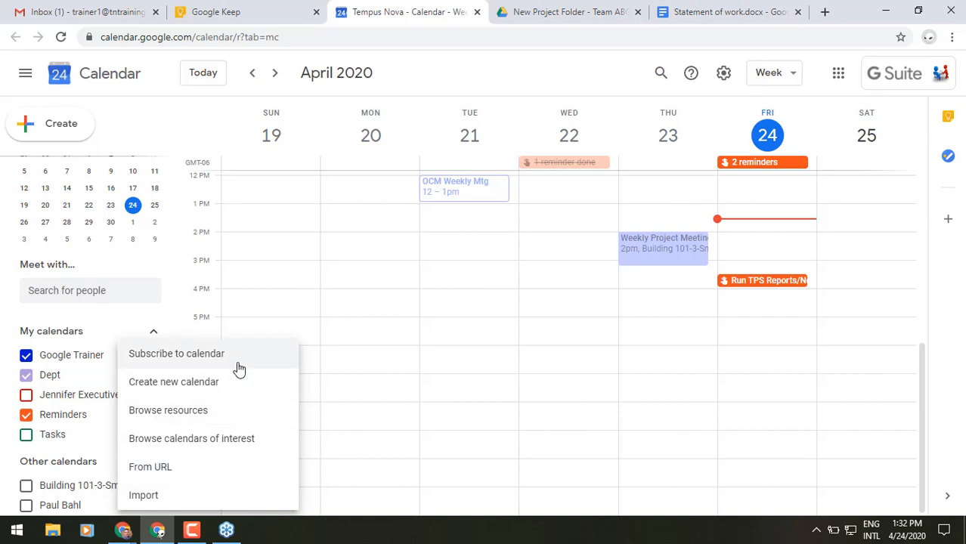
click(241, 366)
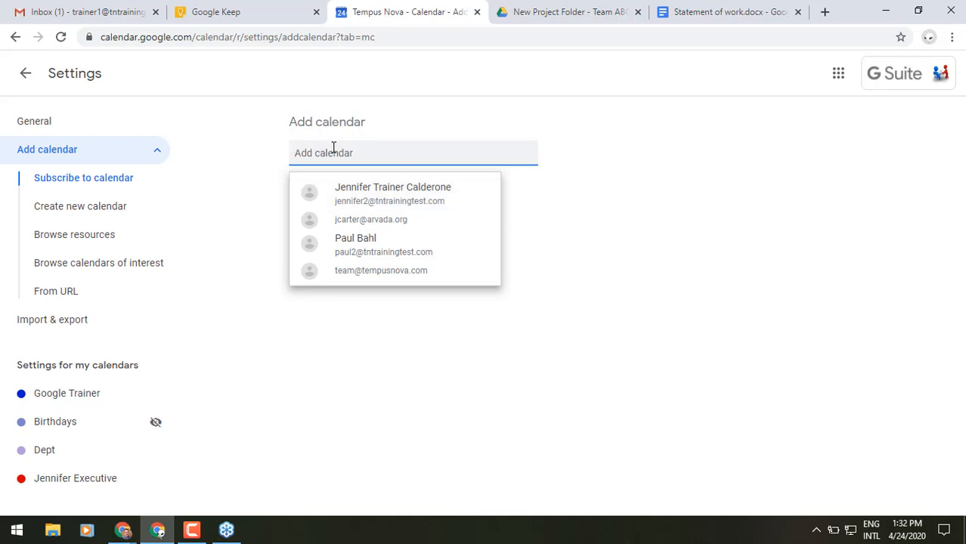
text(pa)
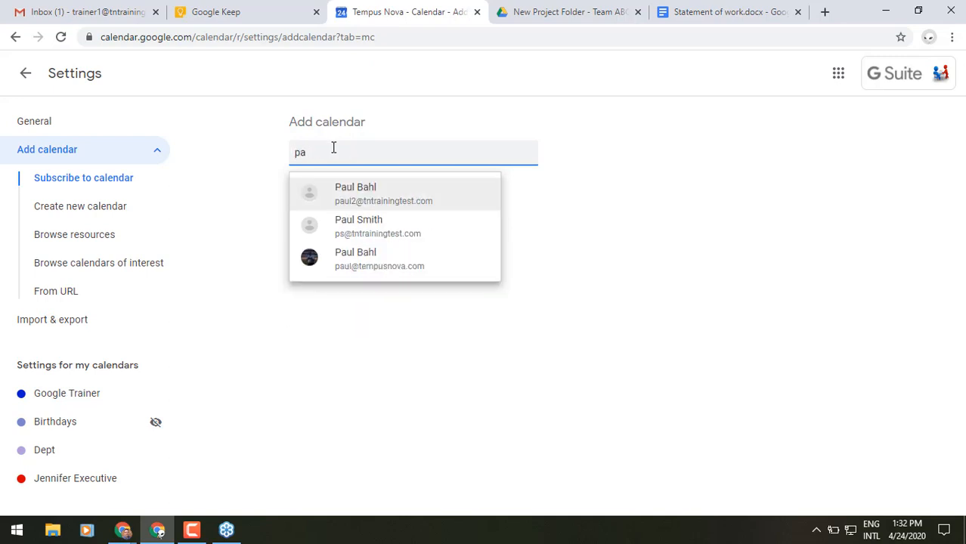
click(396, 205)
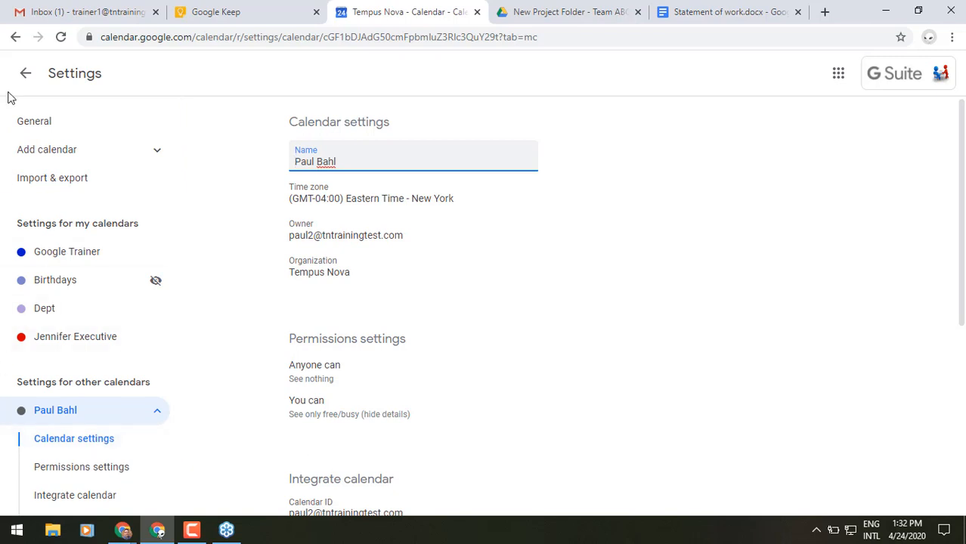
click(27, 76)
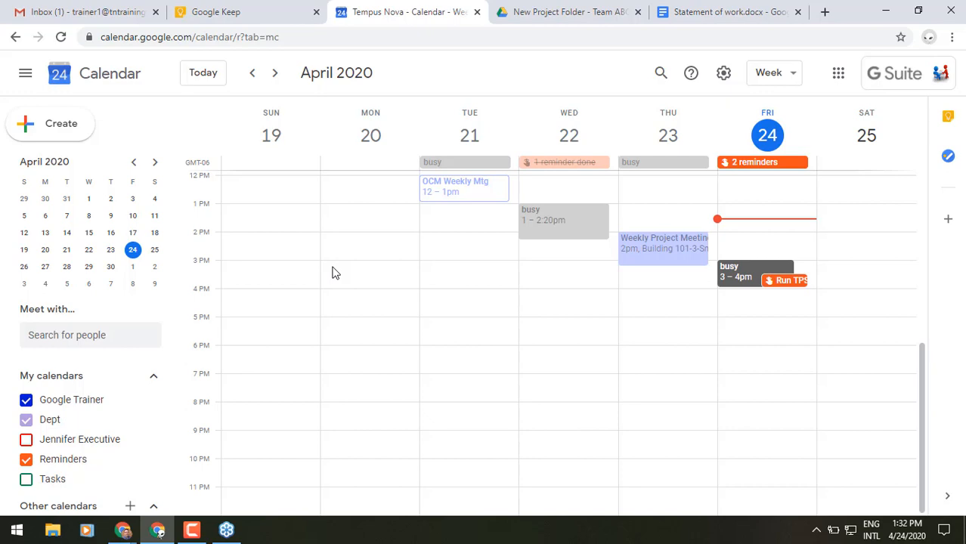
click(89, 18)
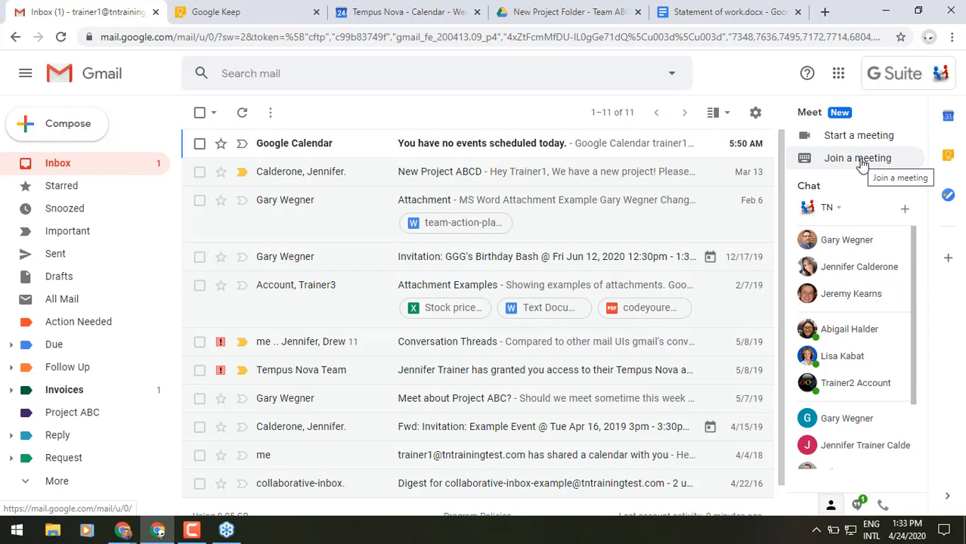
Step: Look at the Join a meeting box and its meeting-code field, then close it
click(859, 159)
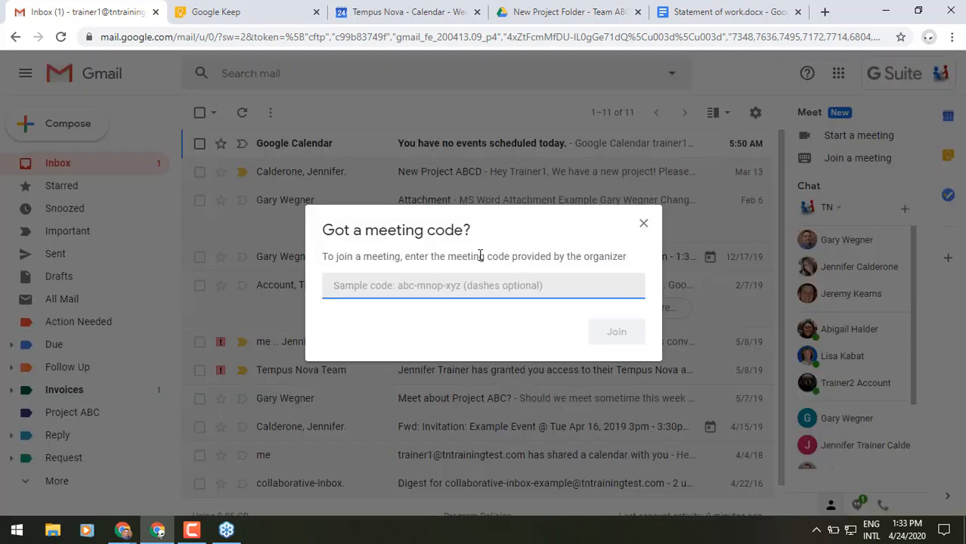
drag(431, 257, 511, 257)
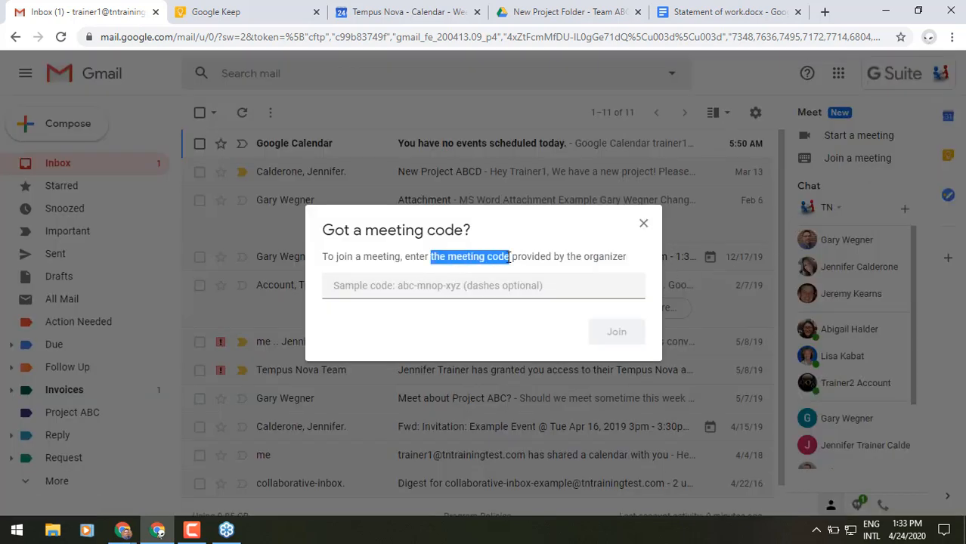
click(403, 286)
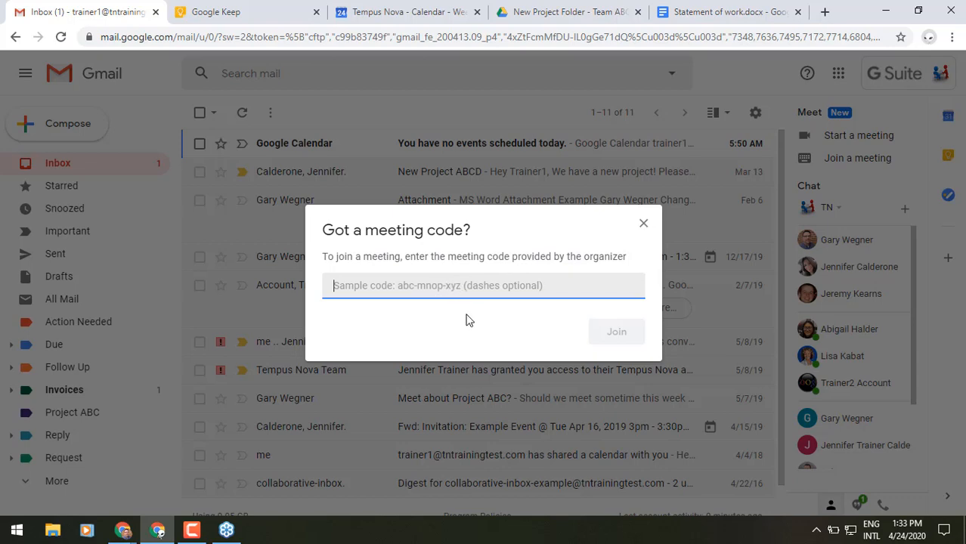
click(643, 224)
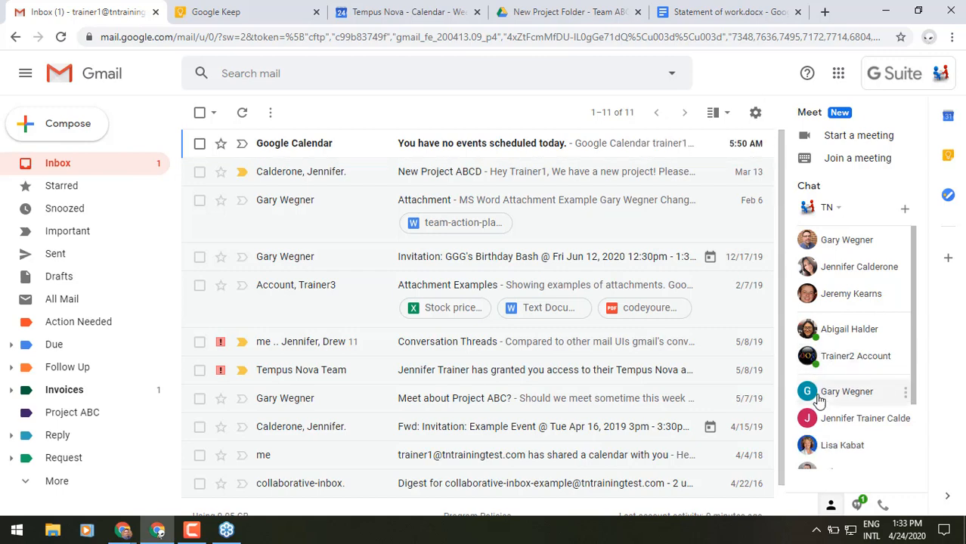
Step: Copy the meeting code the colleague sent in the chat conversation
click(824, 360)
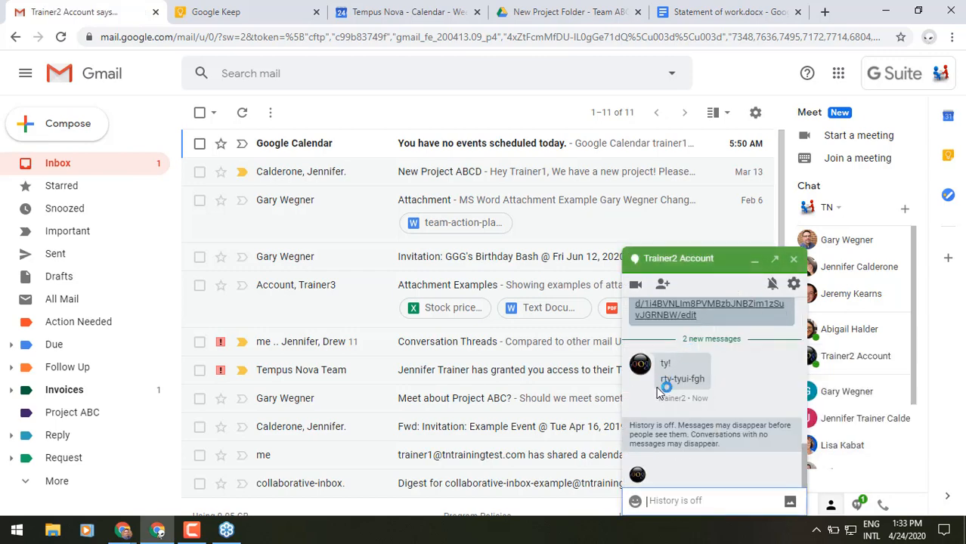
drag(660, 380, 709, 386)
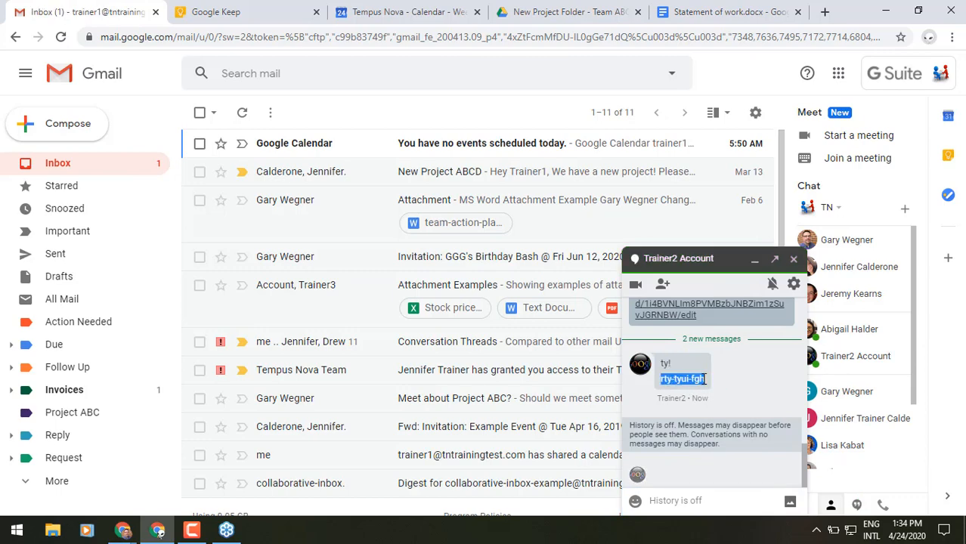
right_click(701, 384)
click(722, 392)
Step: Paste the code into the Join a meeting box, close it without joining, and minimize the chat
click(834, 162)
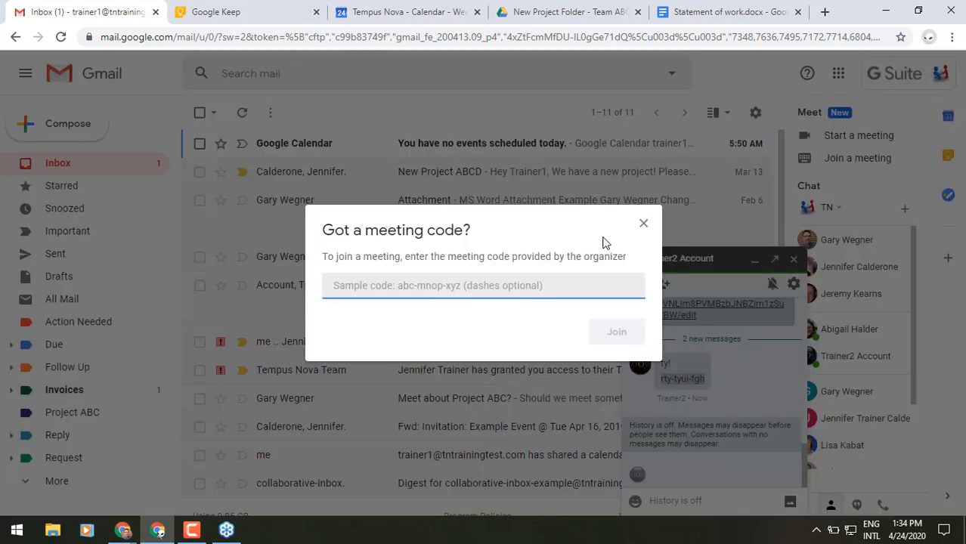
right_click(369, 288)
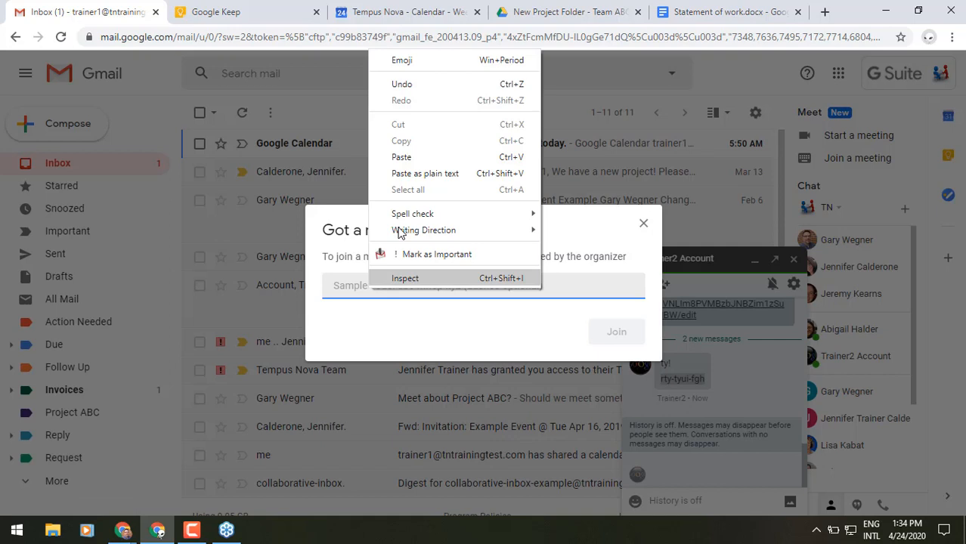
click(418, 160)
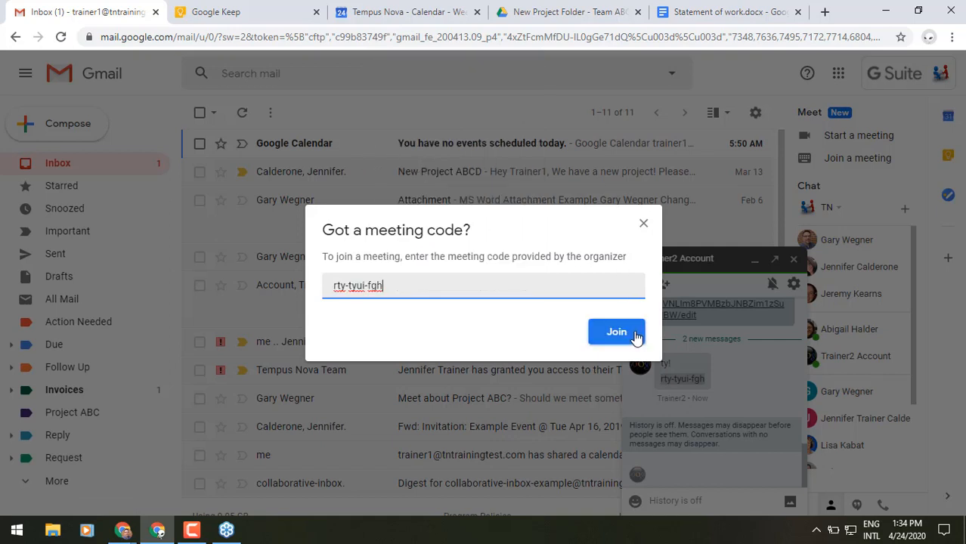
click(643, 227)
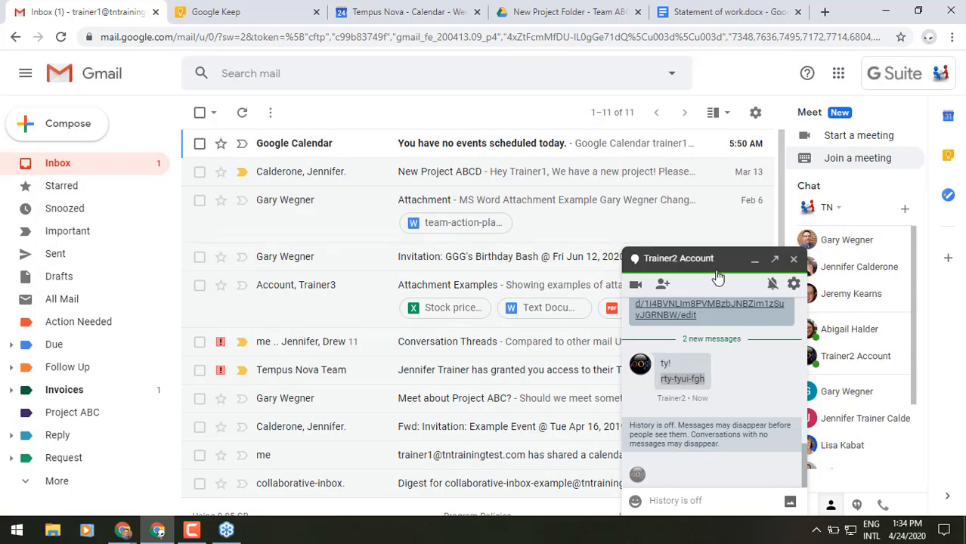
click(755, 260)
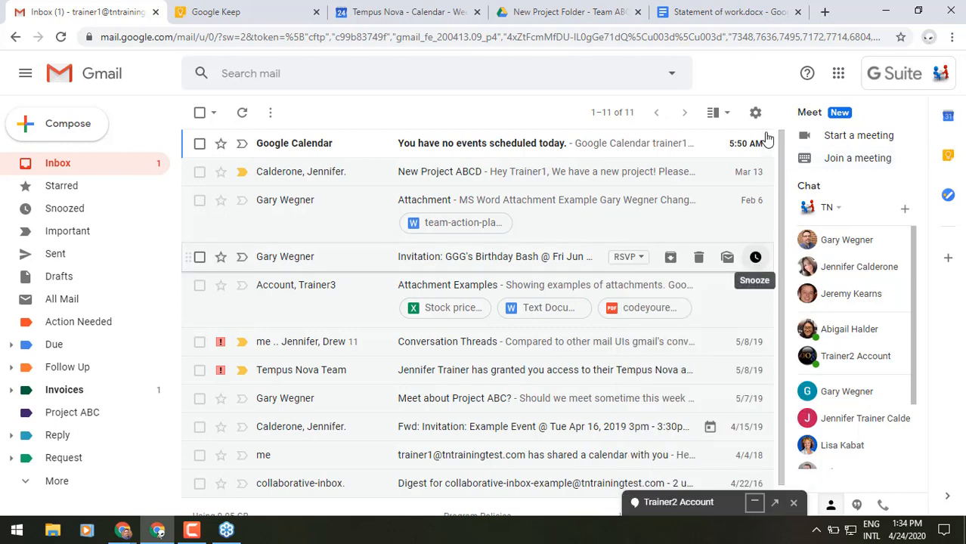
Step: Overlay the colleague's busy times on the April 19–25 week using the Meet with… people search
click(399, 20)
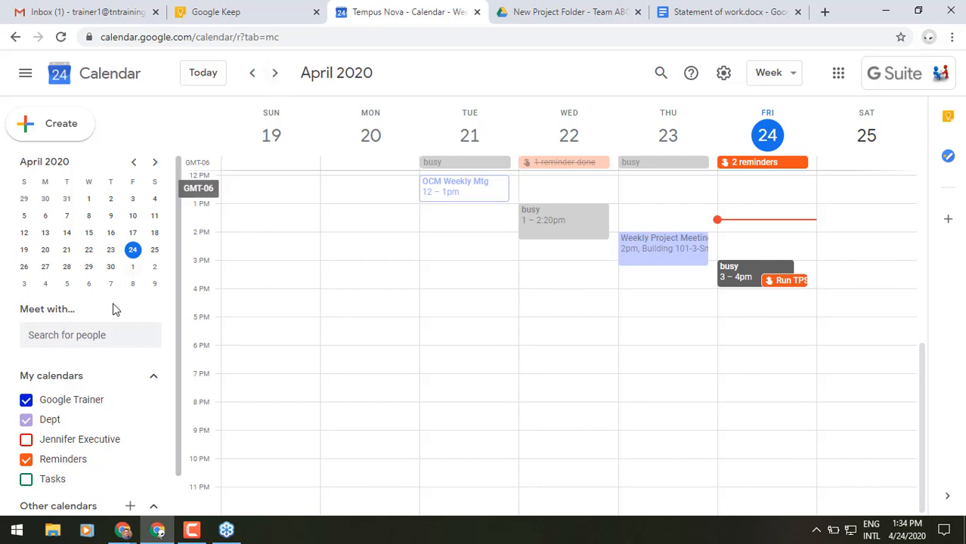
click(101, 333)
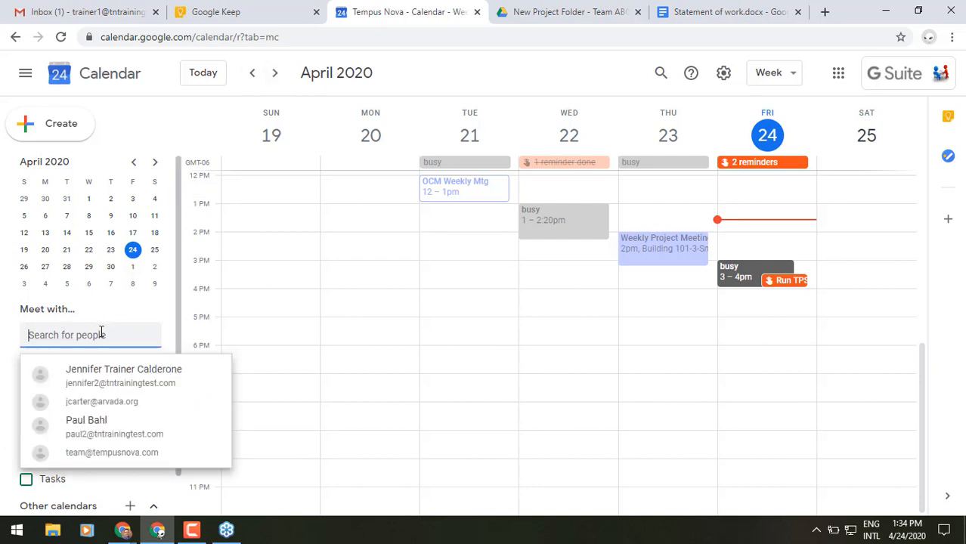
click(112, 425)
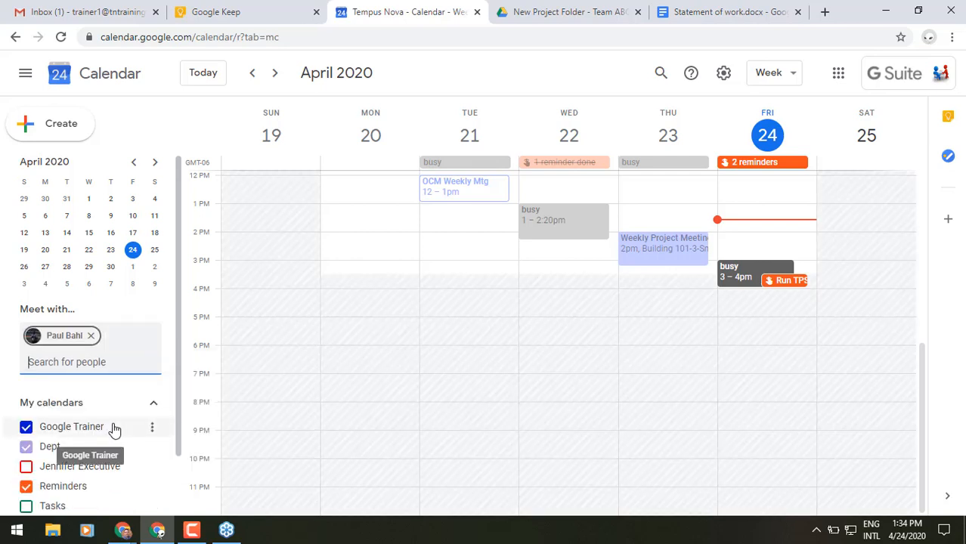
scroll(310, 364, up, 1)
scroll(310, 365, up, 1)
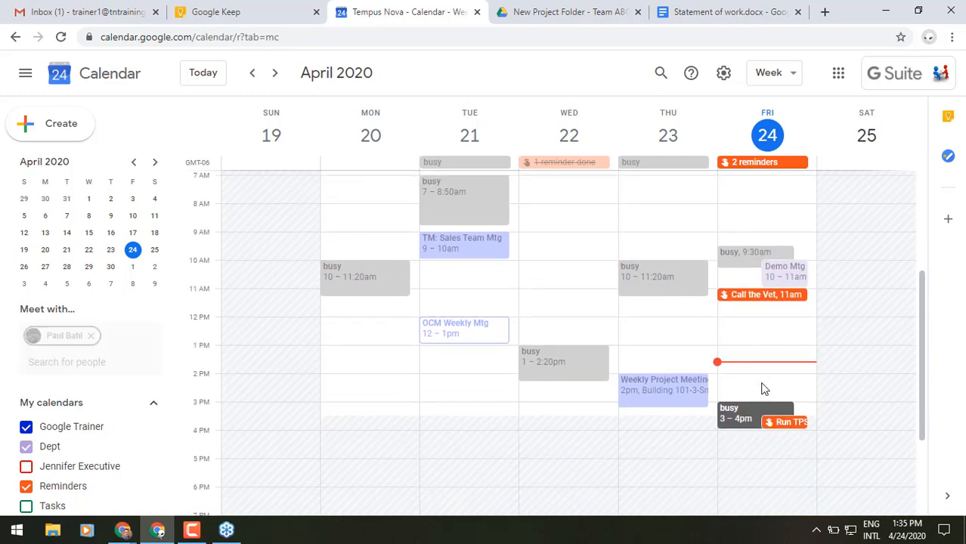
Step: Draft a Friday 2–3pm meeting with the colleague, then discard it
click(763, 389)
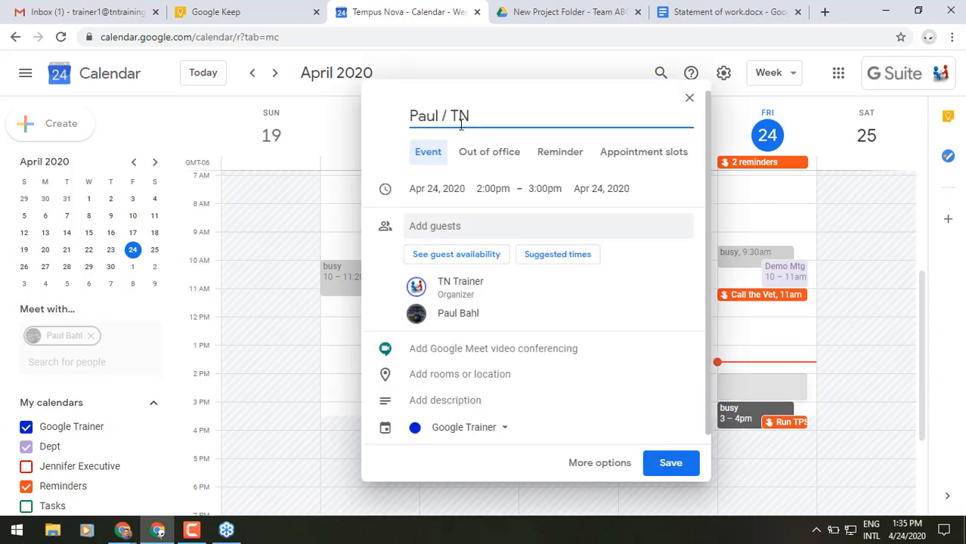
mouse_move(470, 313)
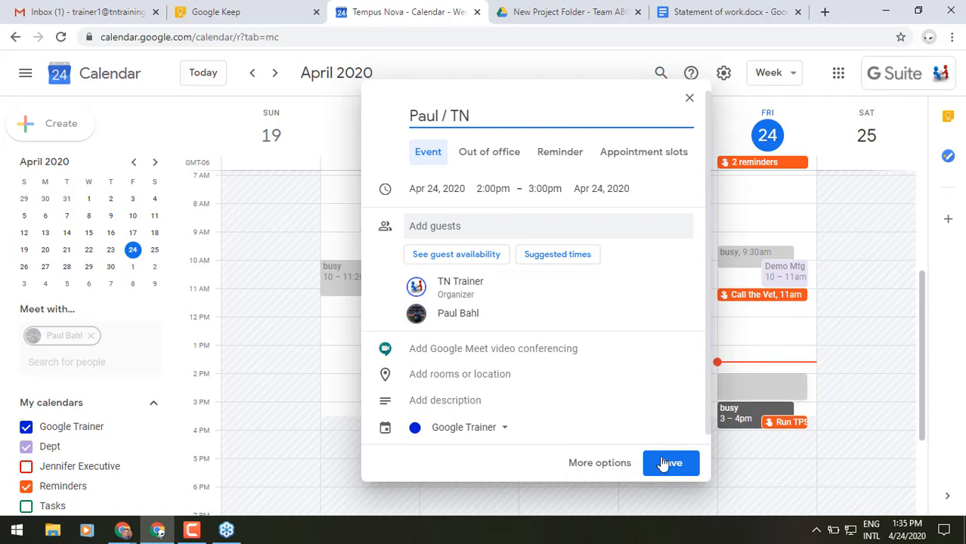
click(691, 100)
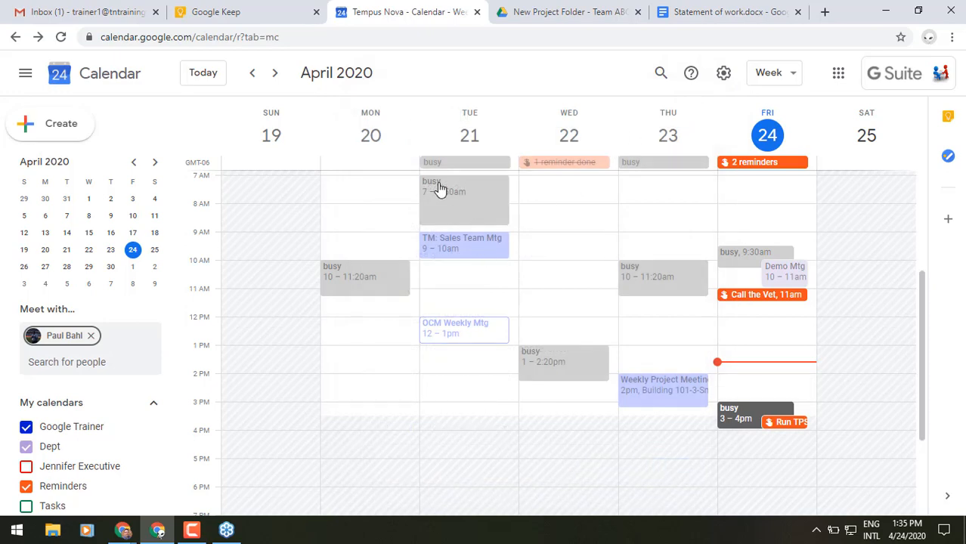
Step: Save a Wednesday April 29, 9am meeting with Google Meet without emailing guests, then return to today
click(276, 75)
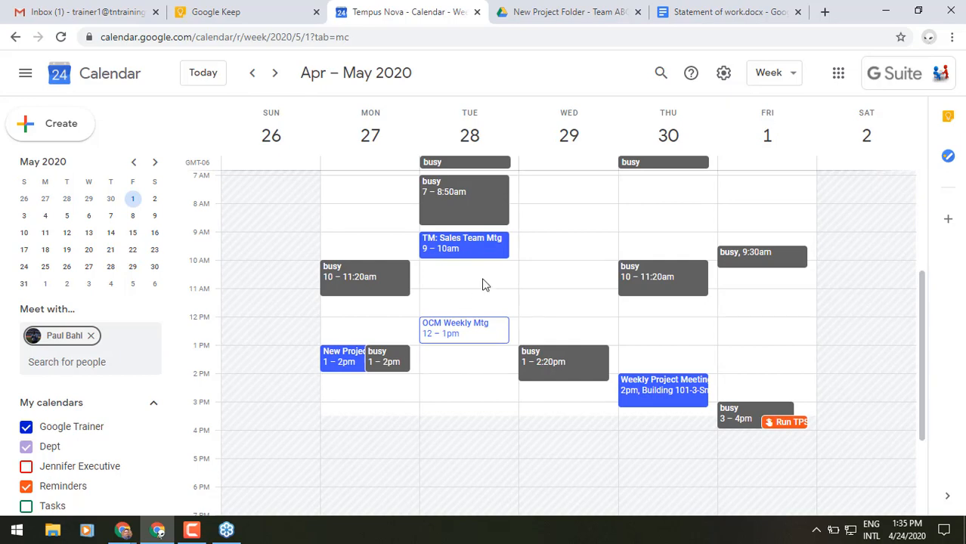
click(543, 239)
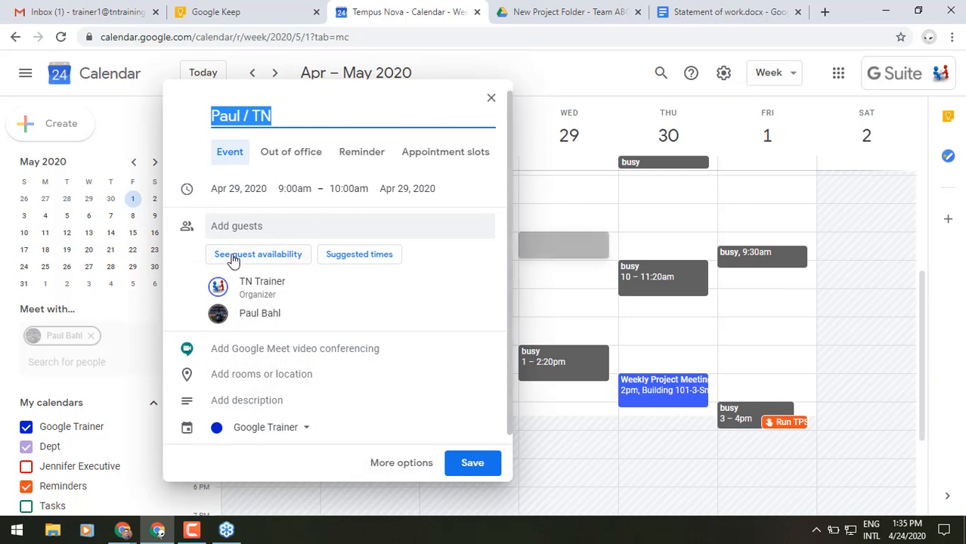
click(296, 350)
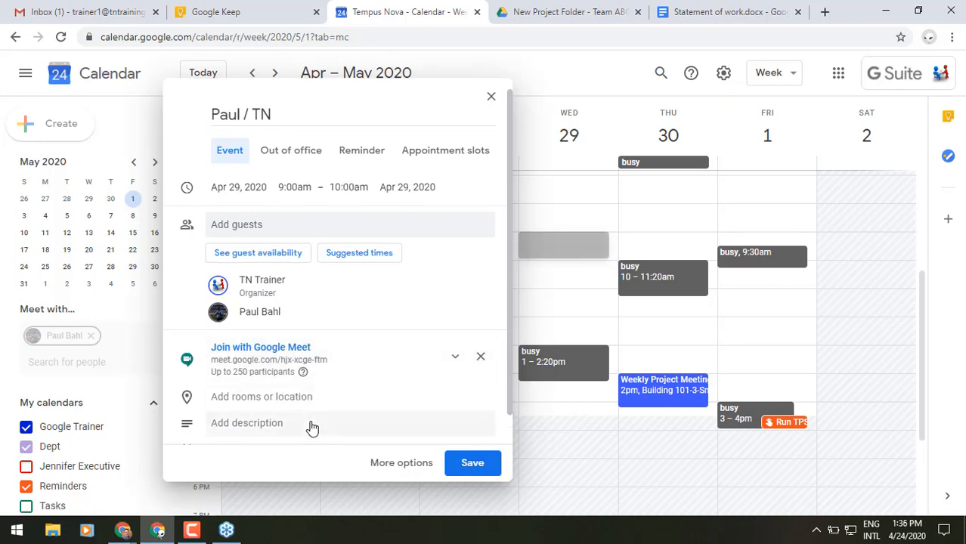
click(464, 464)
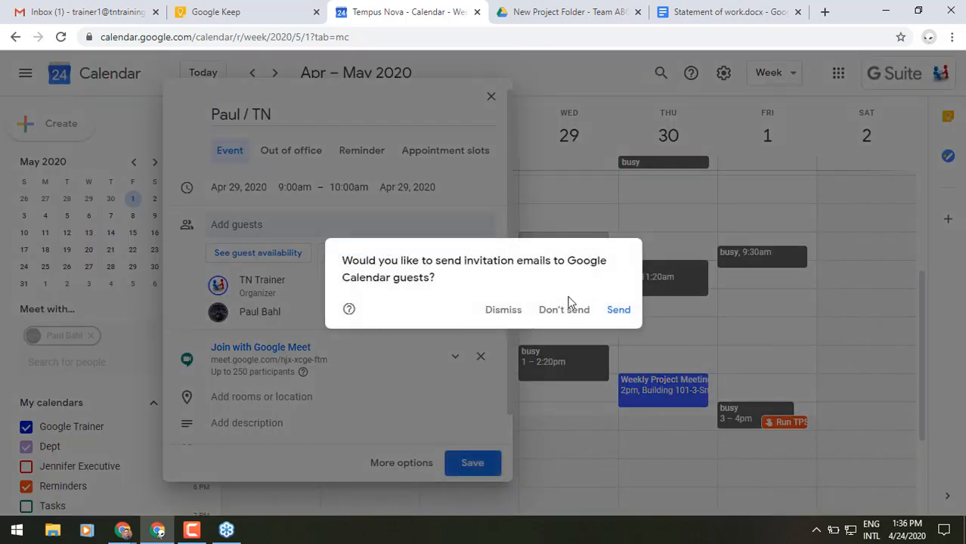
click(574, 310)
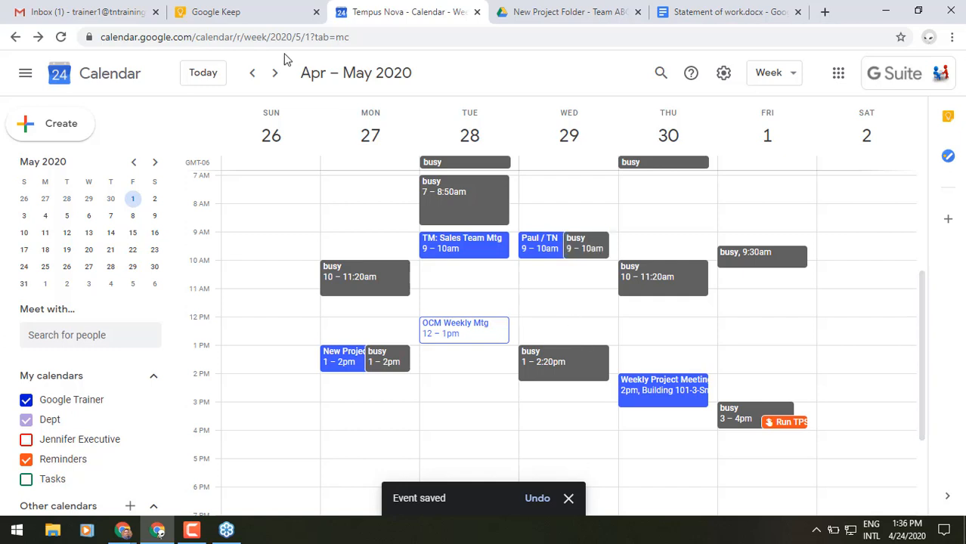
click(211, 73)
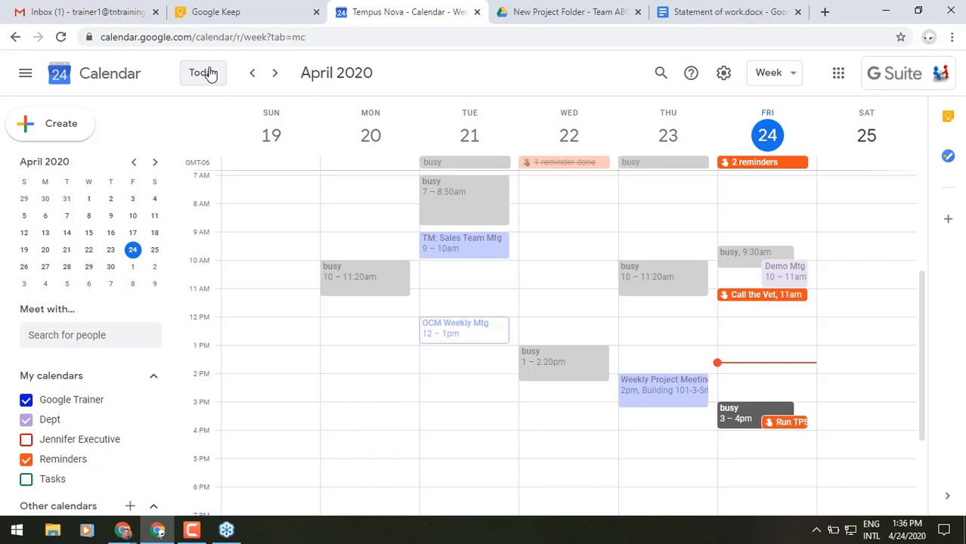
Step: Save an OOO event on Friday 2–3pm that automatically declines new and existing meetings
click(804, 383)
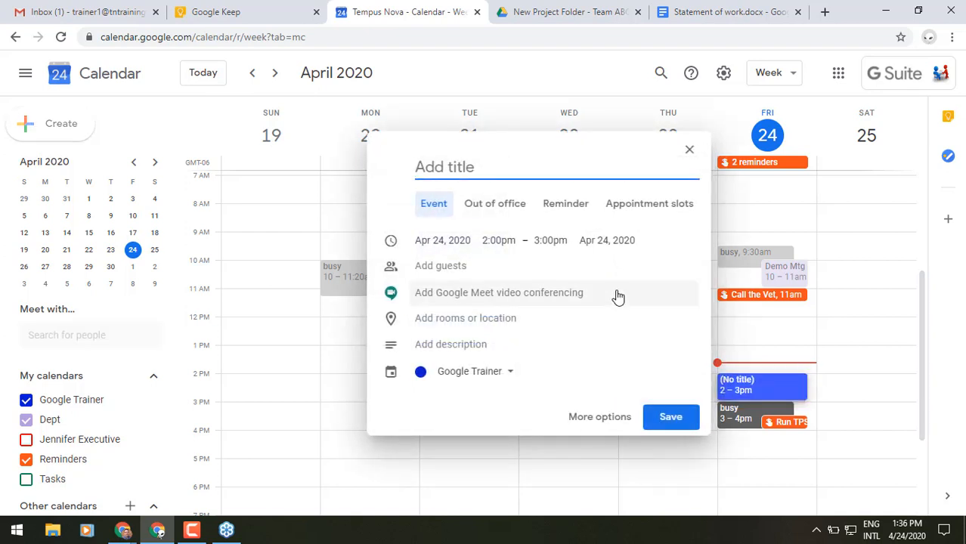
text(OOO)
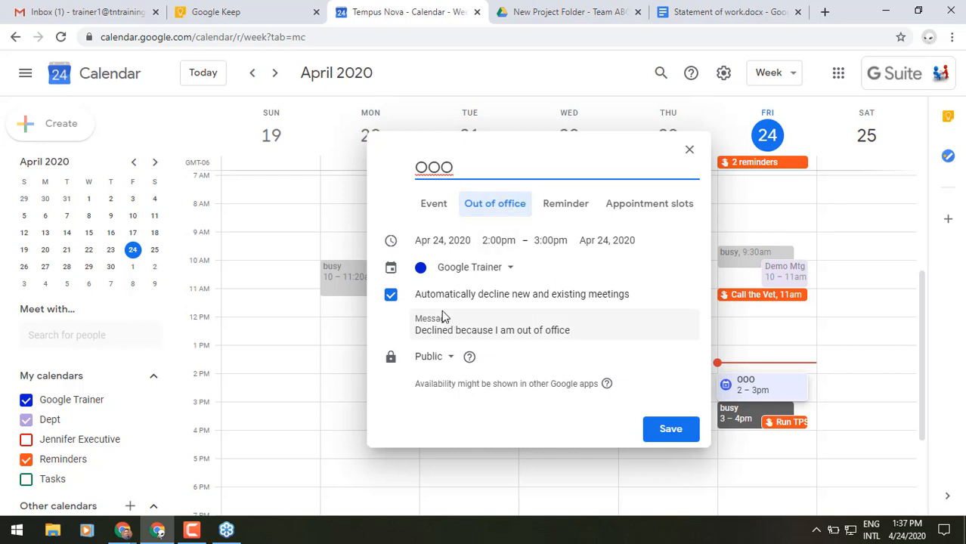
drag(436, 301, 604, 306)
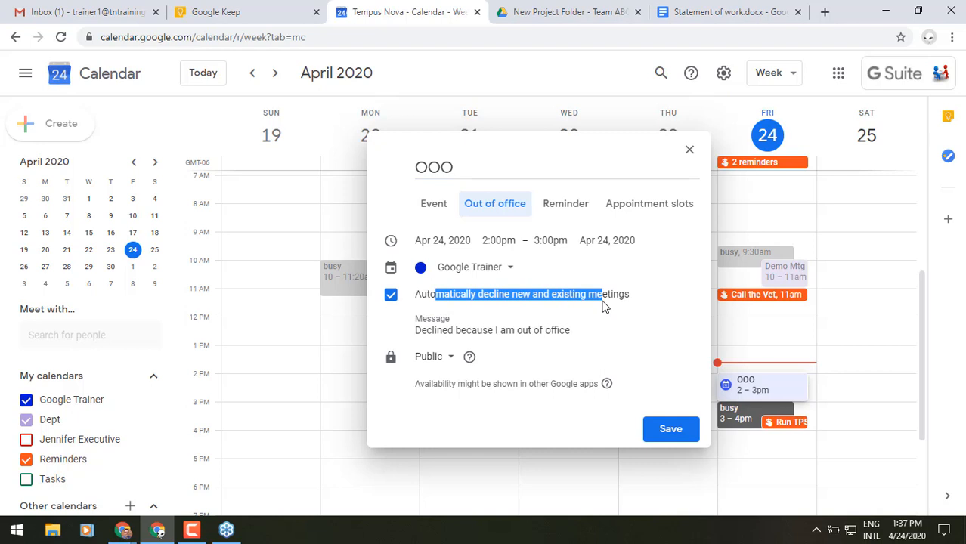
drag(604, 305, 604, 306)
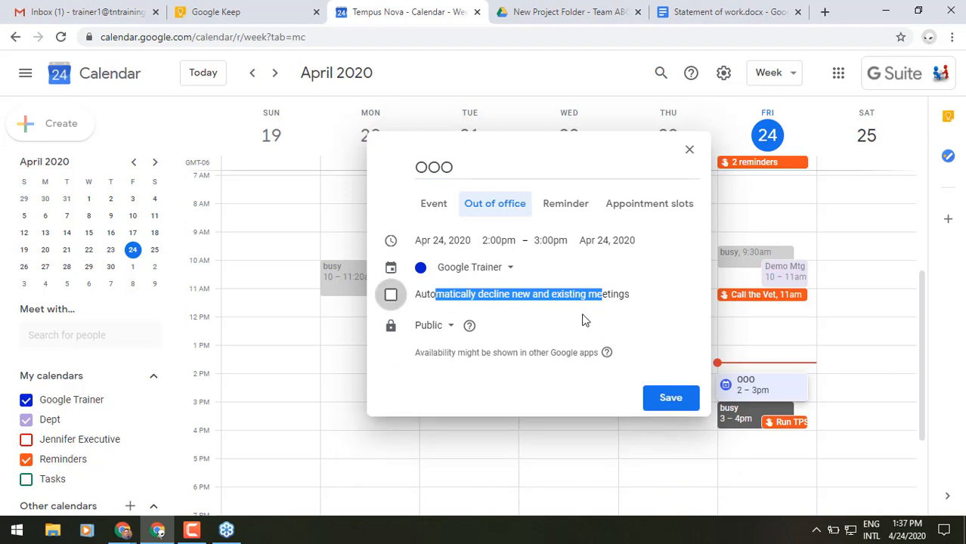
click(392, 301)
drag(415, 330, 556, 331)
click(673, 429)
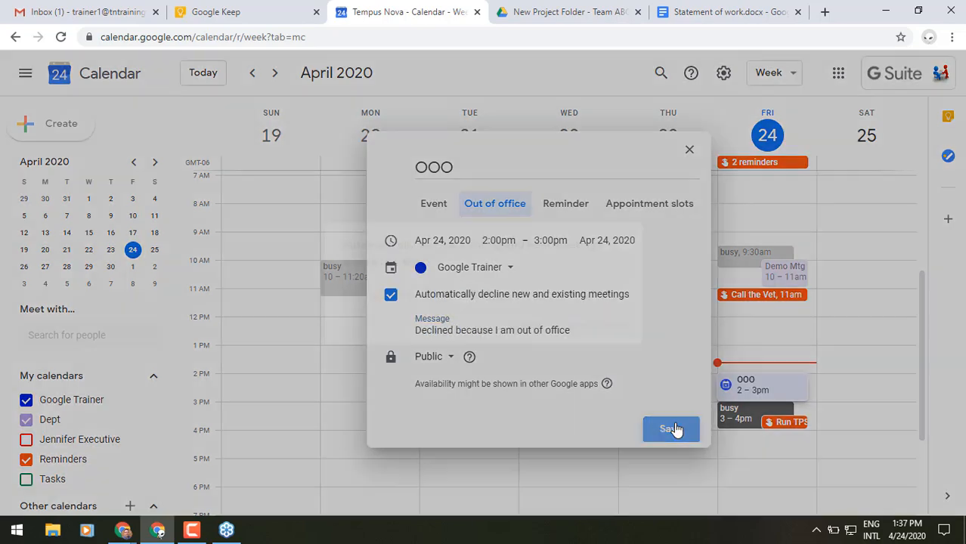
click(620, 325)
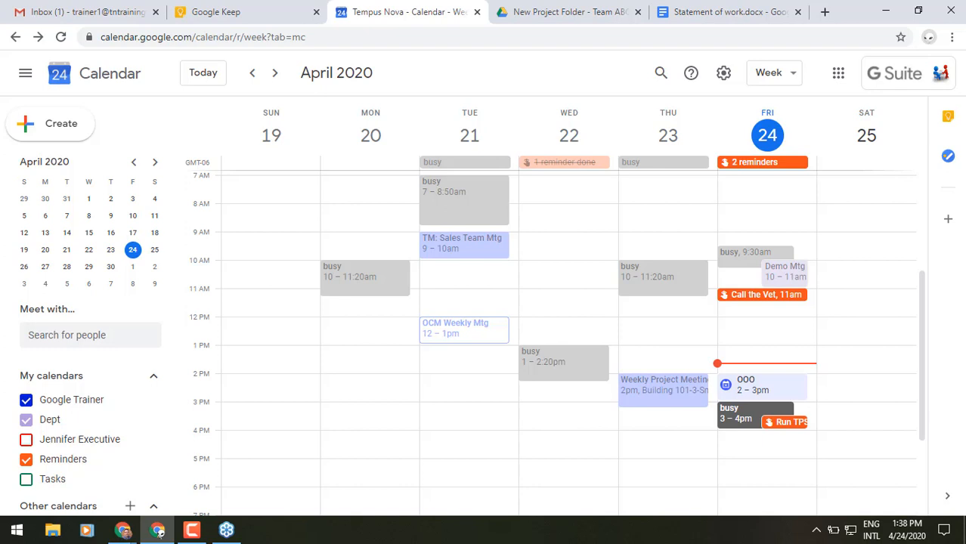
click(839, 88)
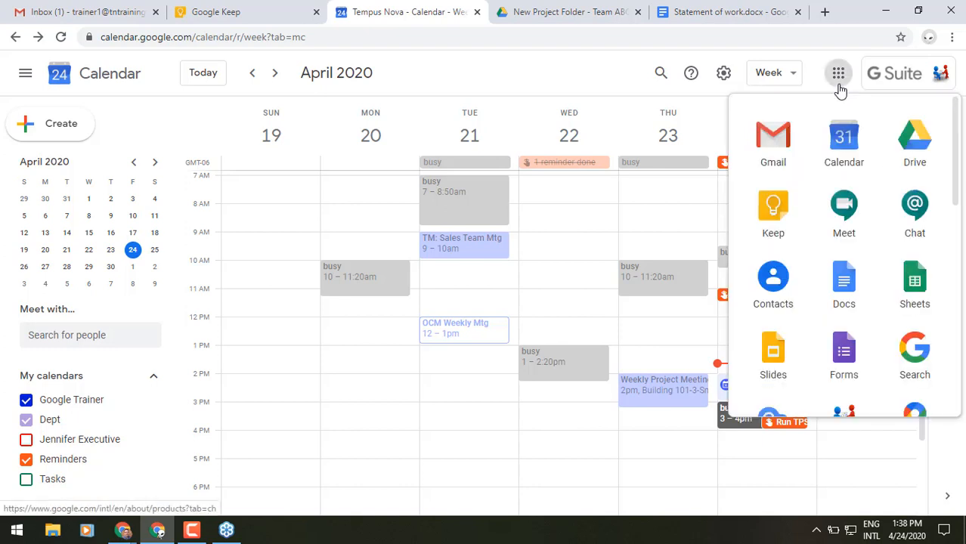
Step: Open Google Meet in a new tab, then preview an instant Gmail meeting with mic and camera off and close it
click(859, 210)
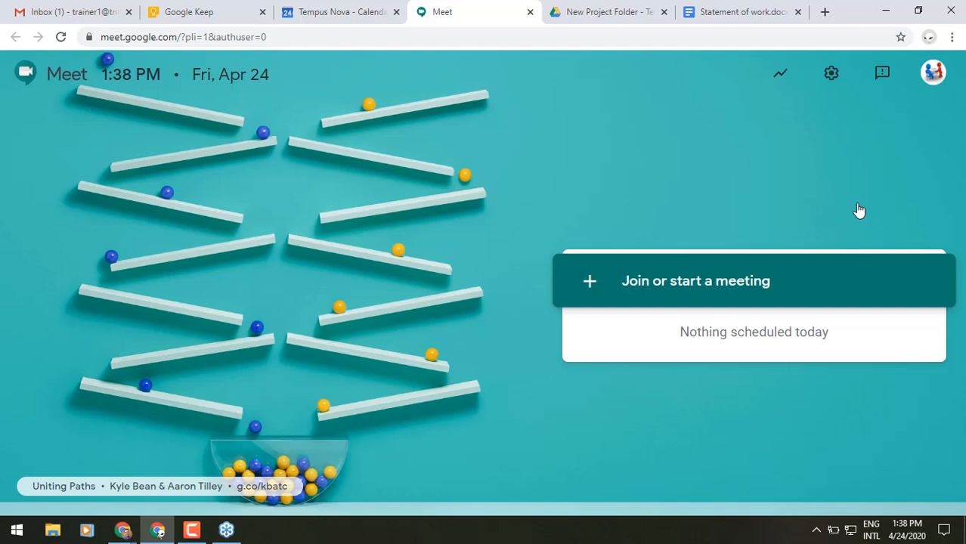
click(101, 13)
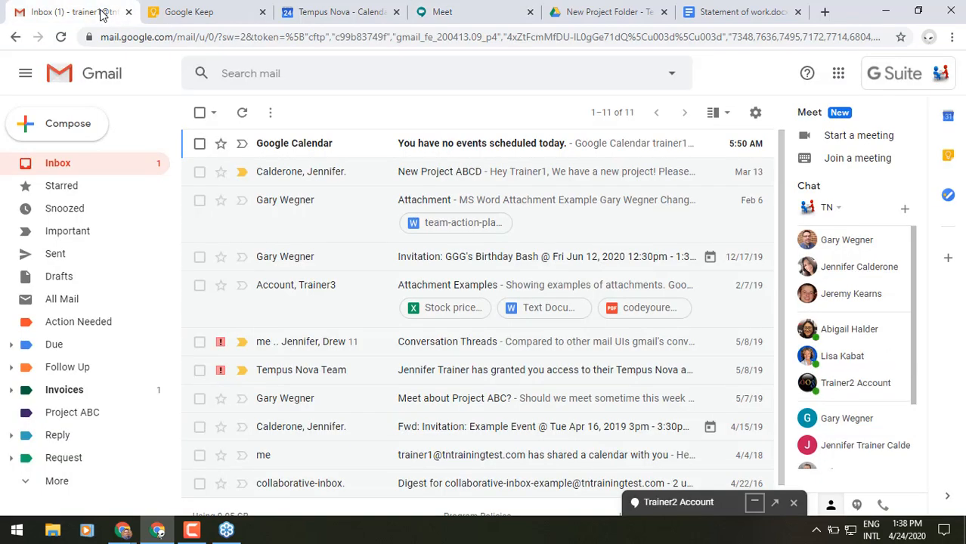
click(873, 143)
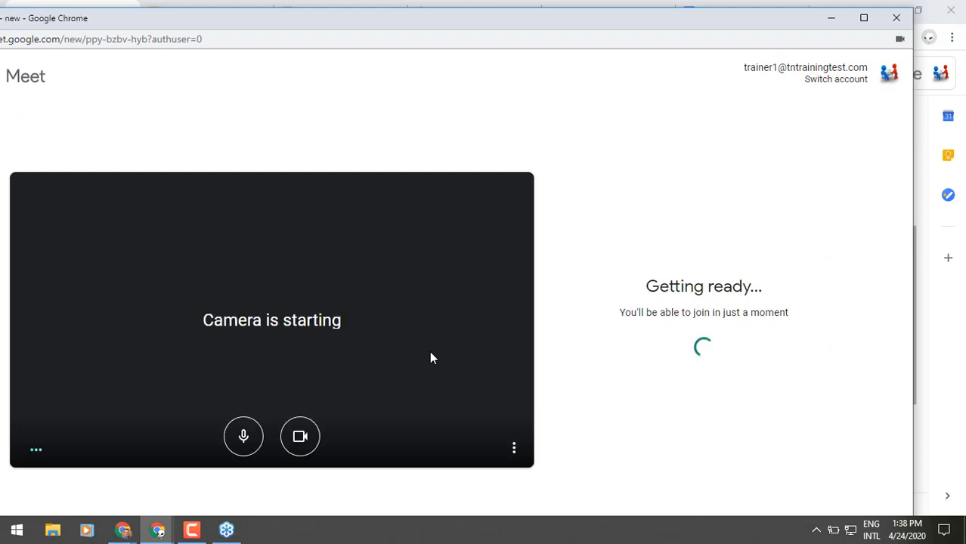
click(239, 449)
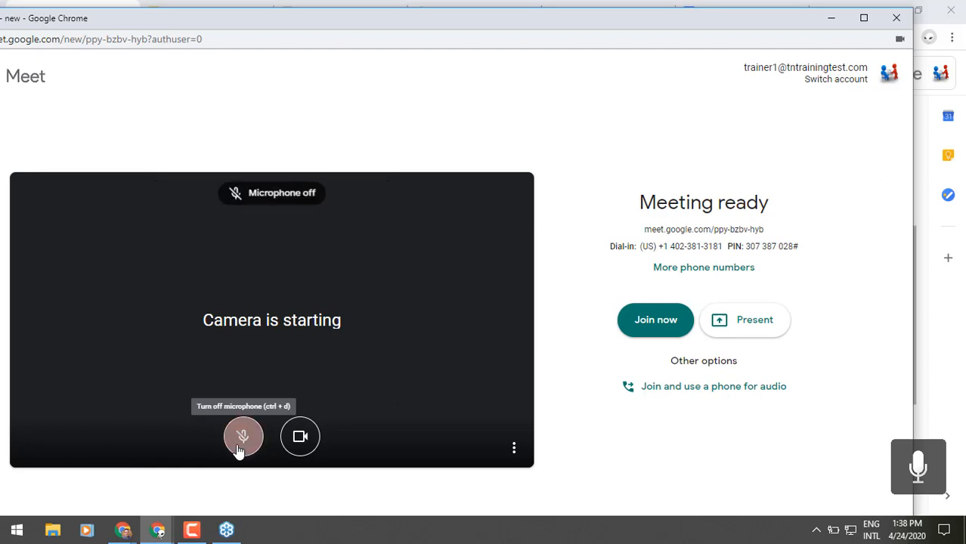
click(300, 436)
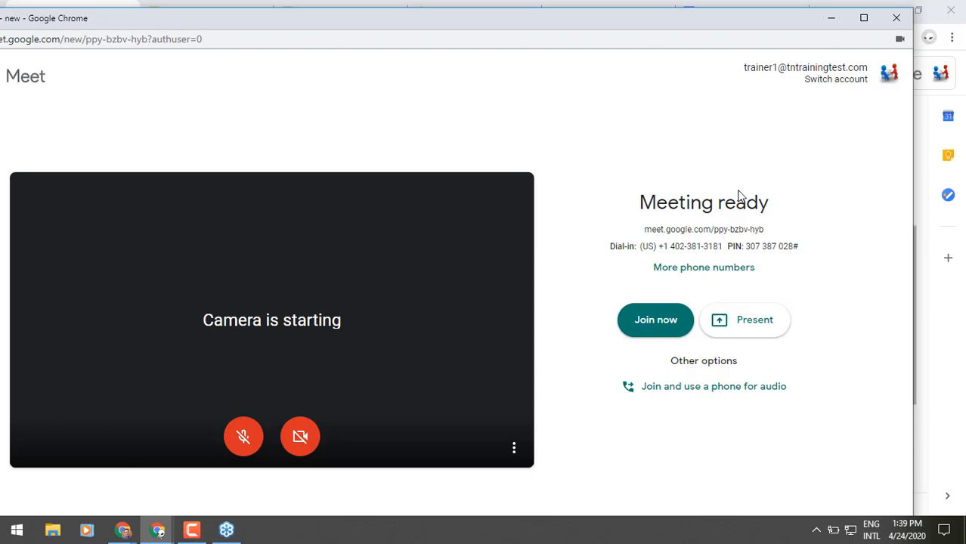
click(897, 18)
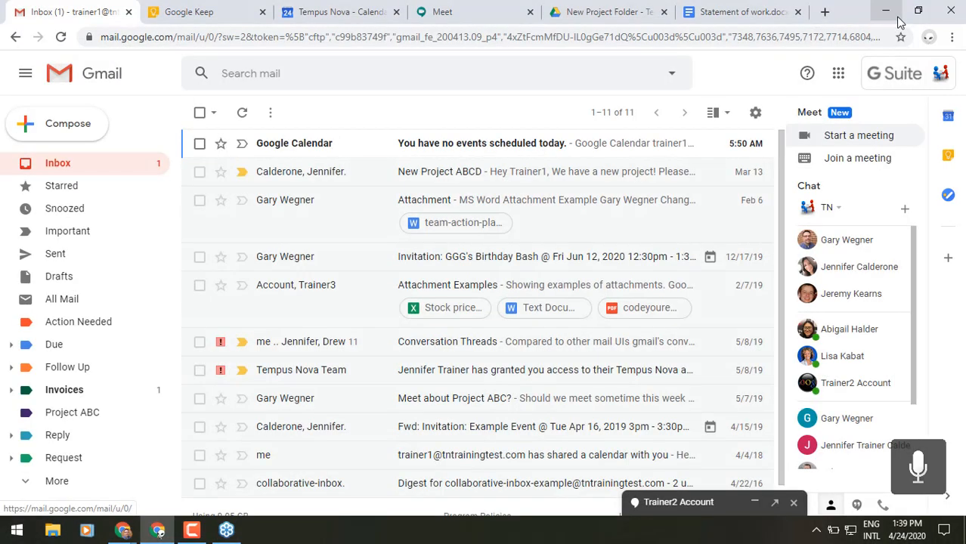
Step: Start a Meet meeting nicknamed 'training' and wait on its ready screen with the microphone muted
click(451, 11)
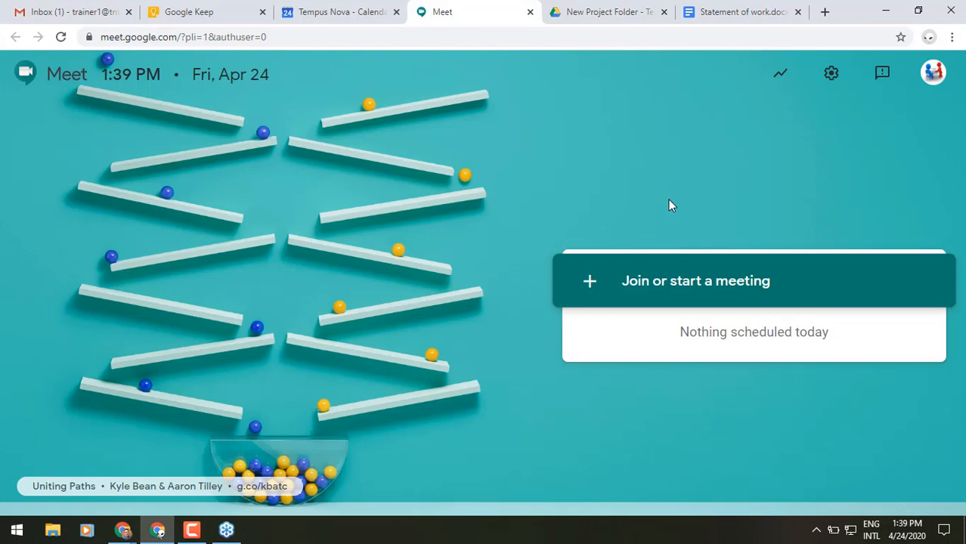
click(721, 282)
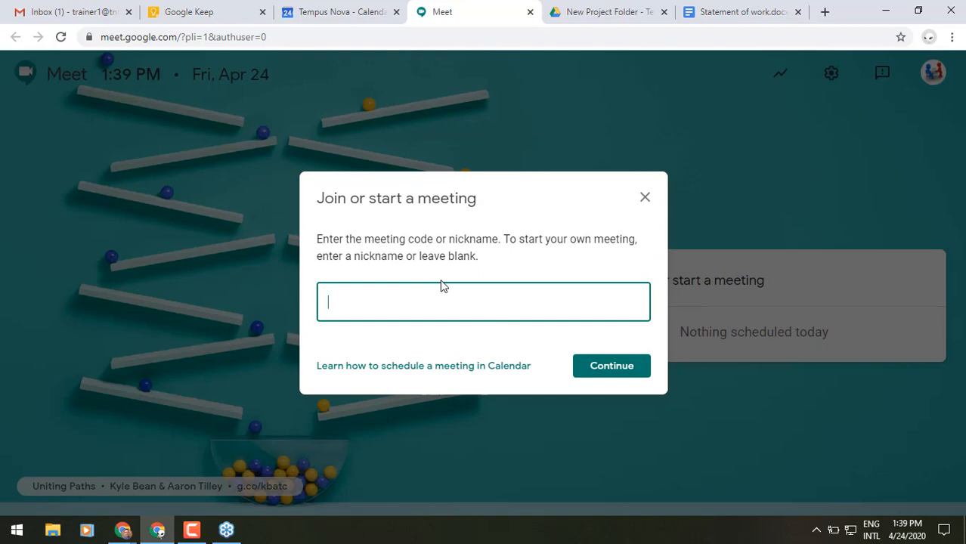
text(training)
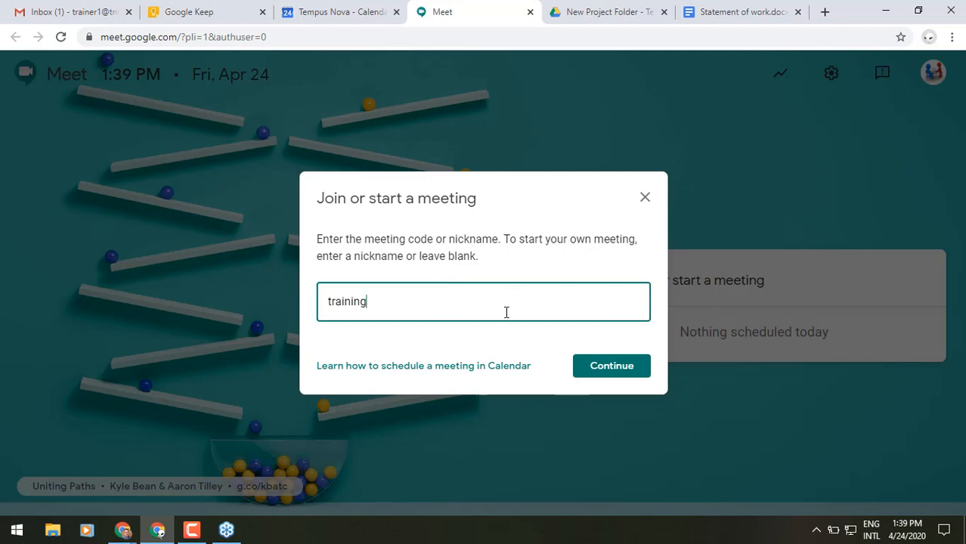
click(600, 366)
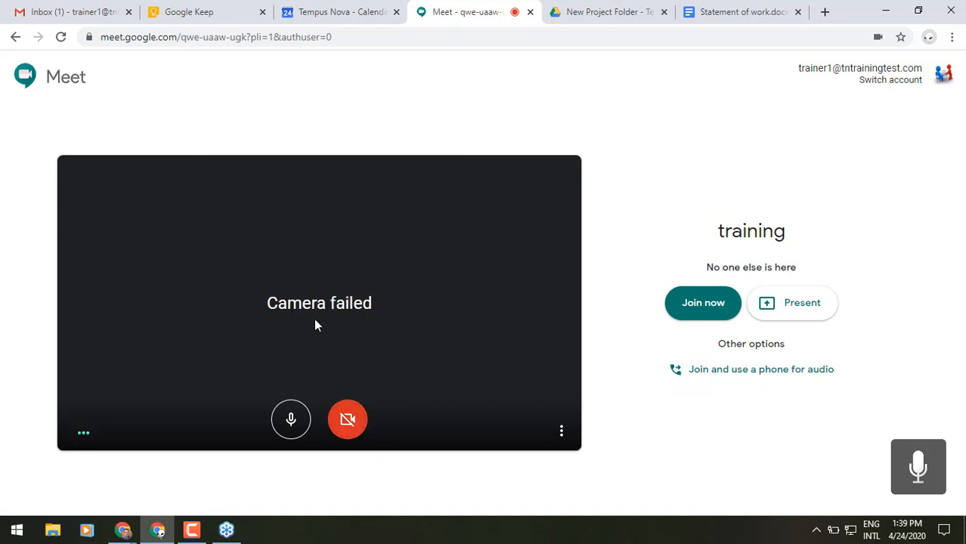
click(290, 420)
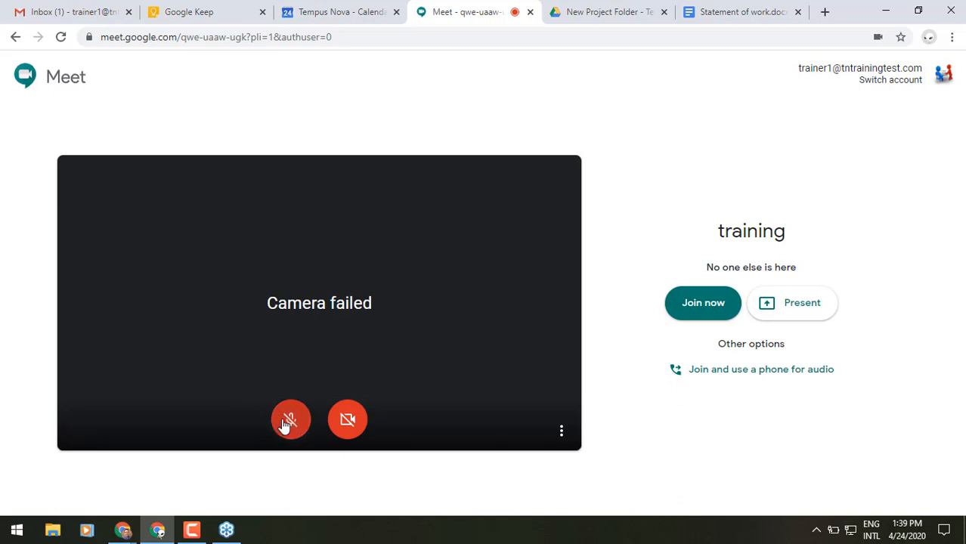
click(285, 424)
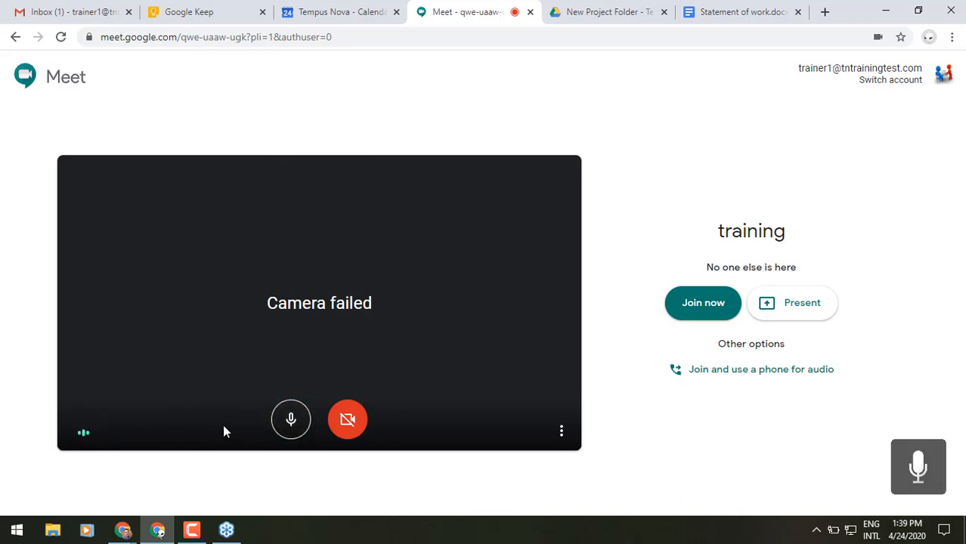
click(280, 425)
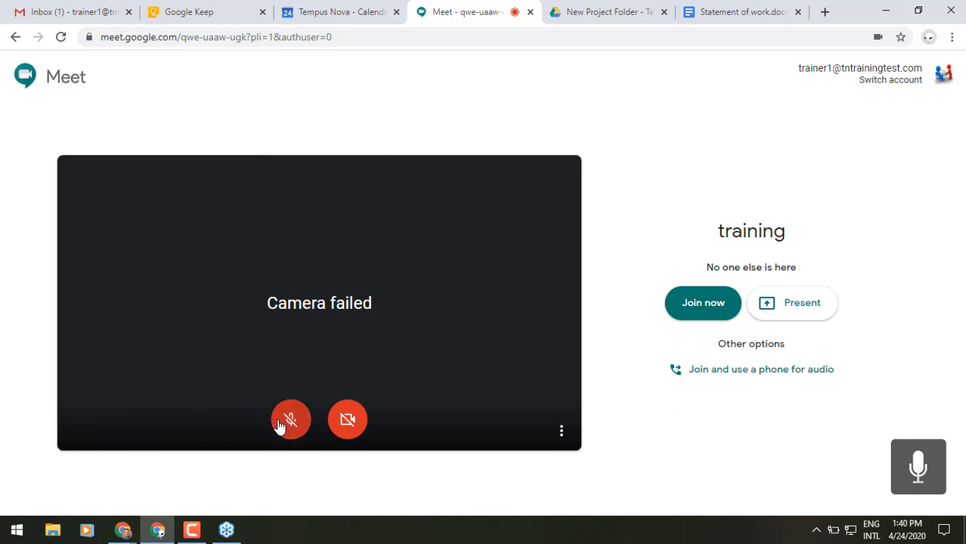
click(561, 433)
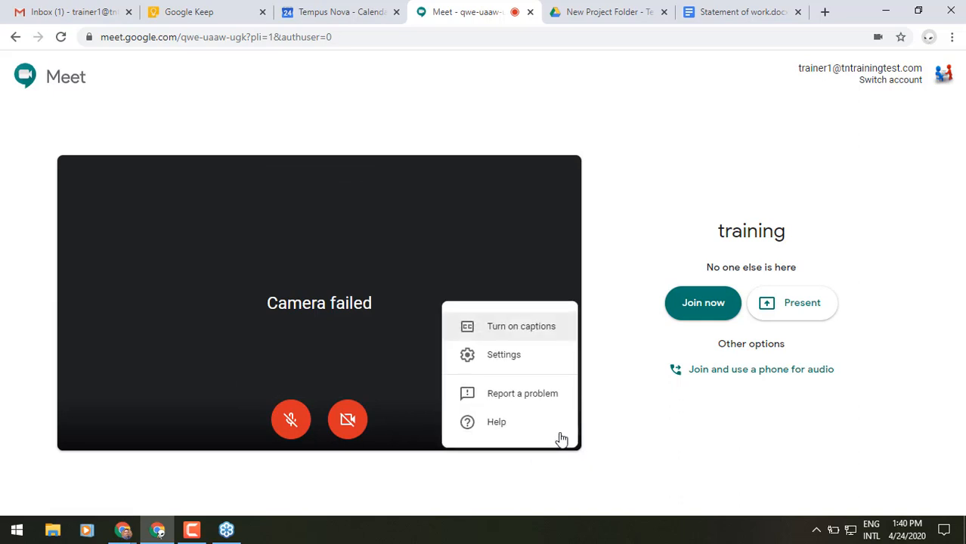
click(558, 361)
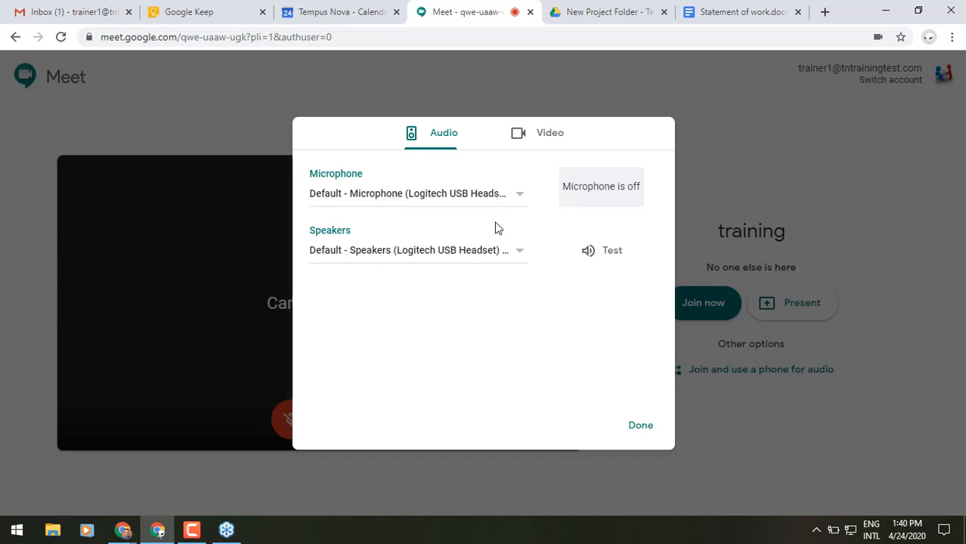
click(554, 143)
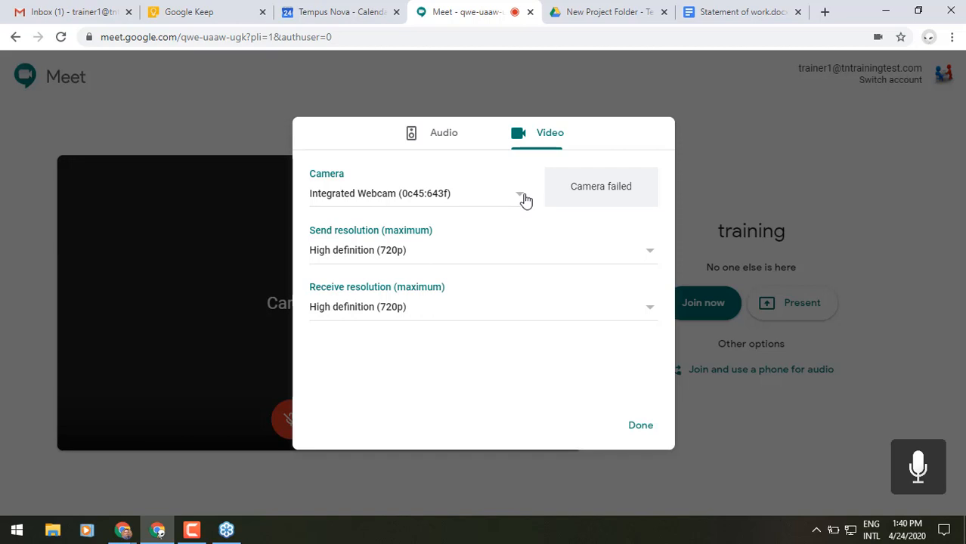
click(647, 425)
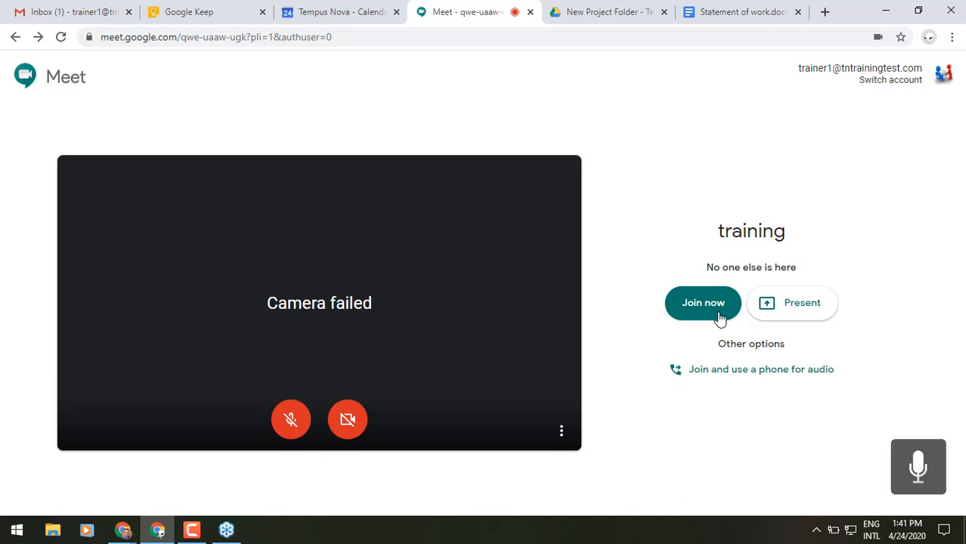
Step: Join the training meeting, copy its joining info, and switch back to the Gmail inbox
click(719, 315)
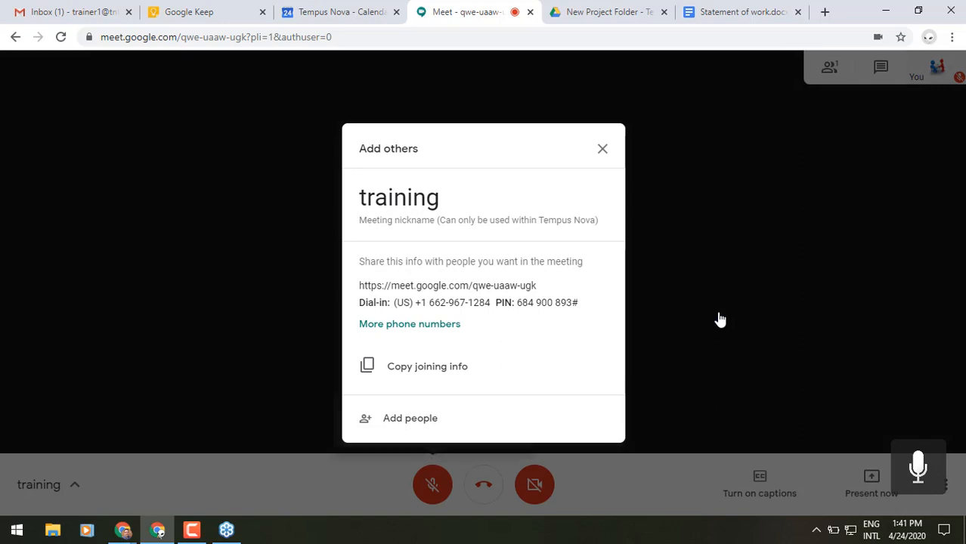
click(431, 373)
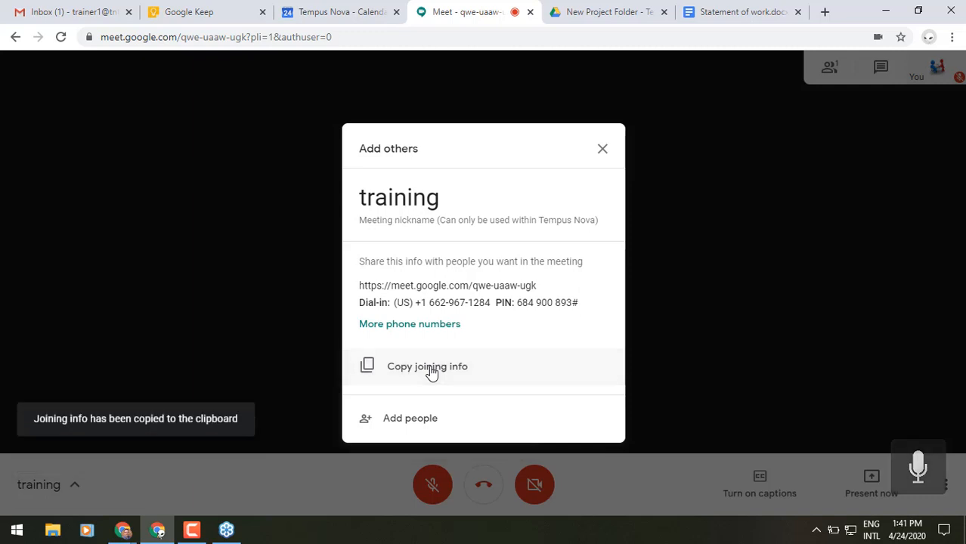
click(38, 17)
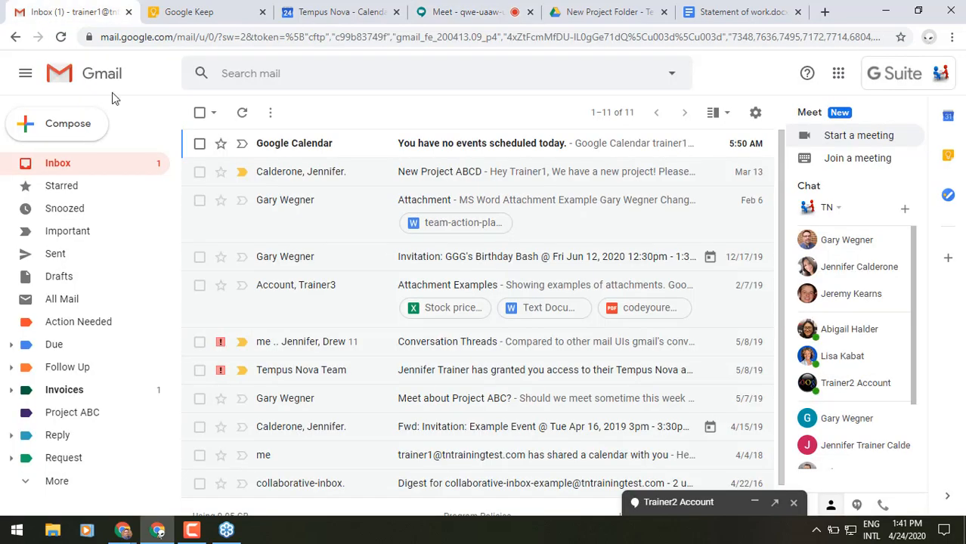
Step: Paste and send the training meeting's joining info in the colleague's chat, then return to Meet
click(669, 506)
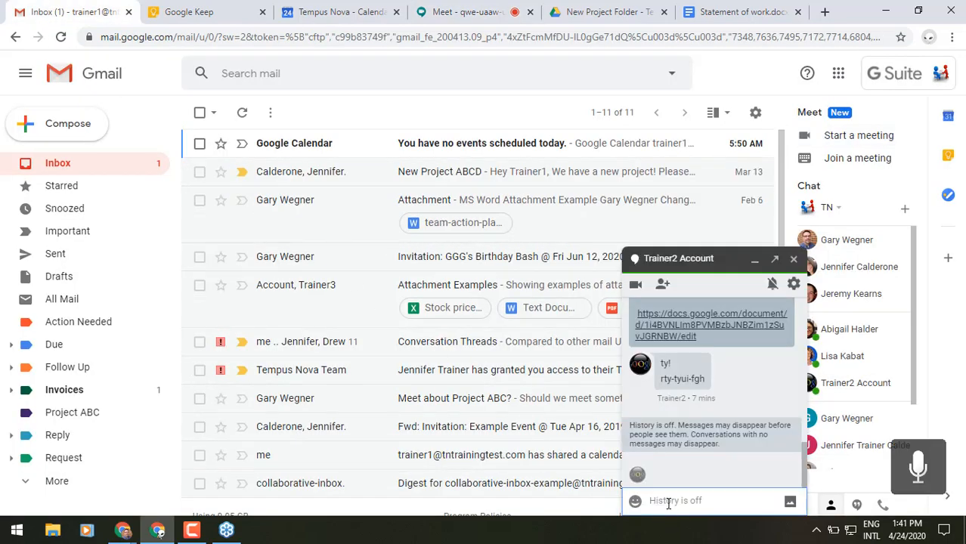
right_click(667, 511)
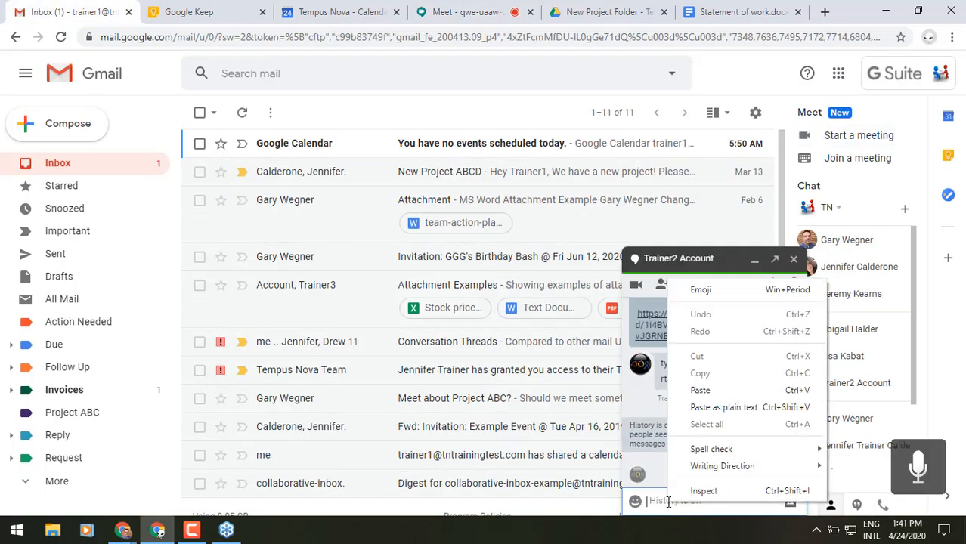
click(700, 389)
key(Return)
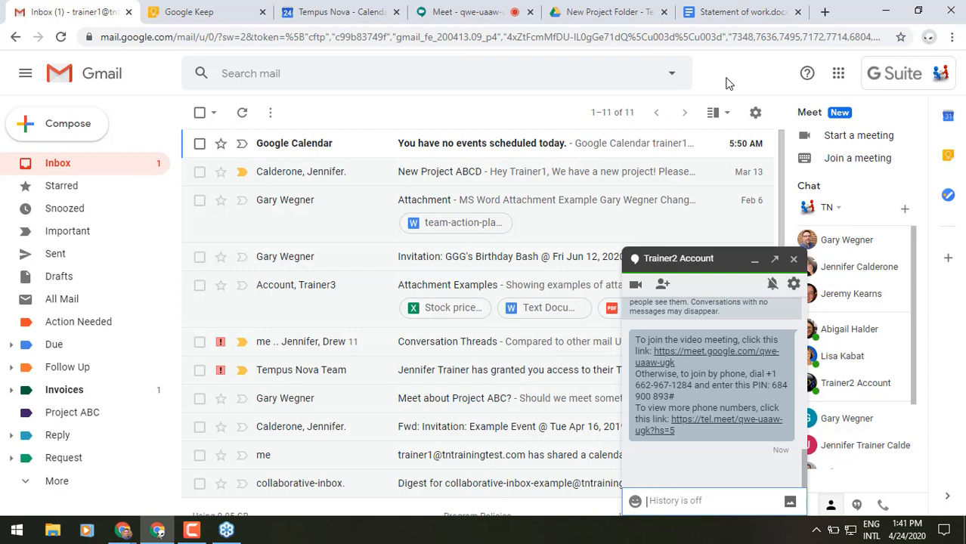
click(492, 6)
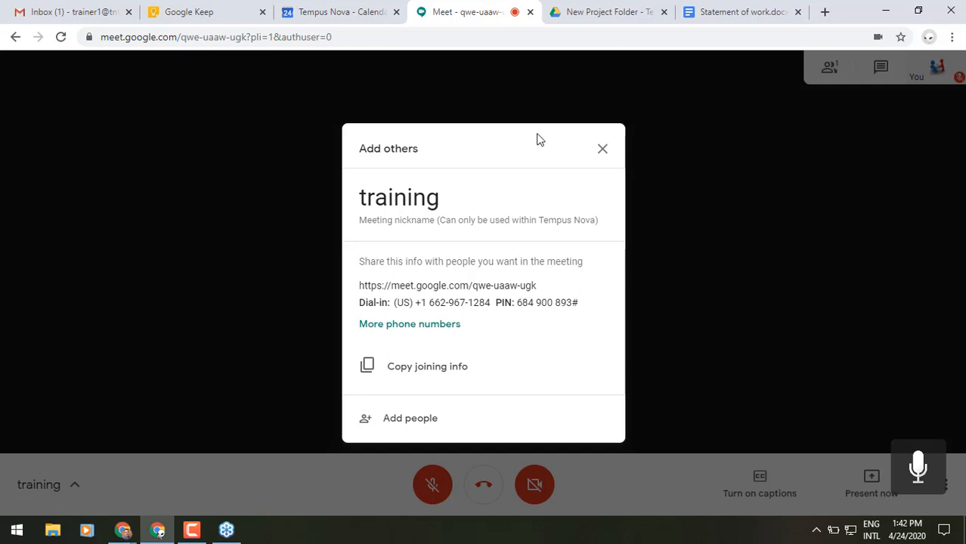
Step: Close the joining details and wait in the training call until the colleague joins
click(603, 151)
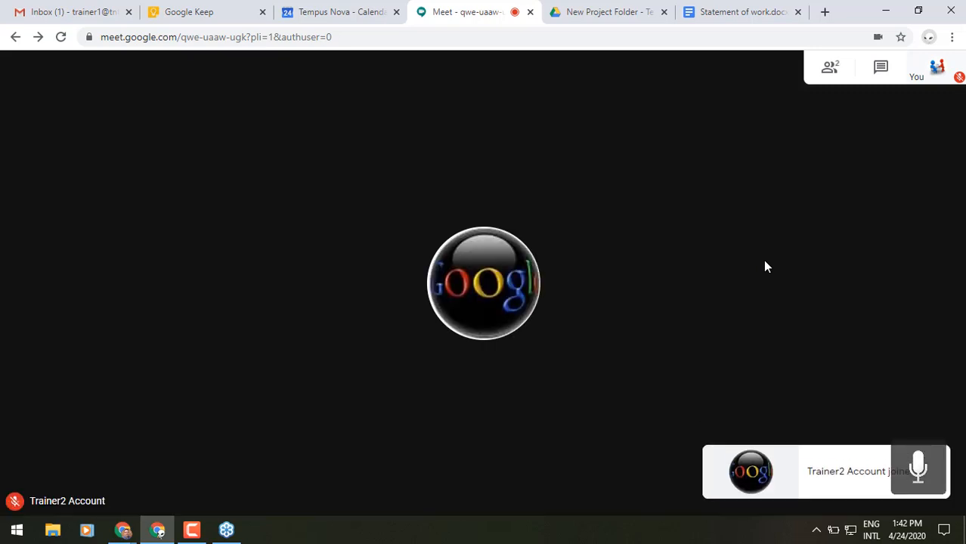
mouse_move(674, 209)
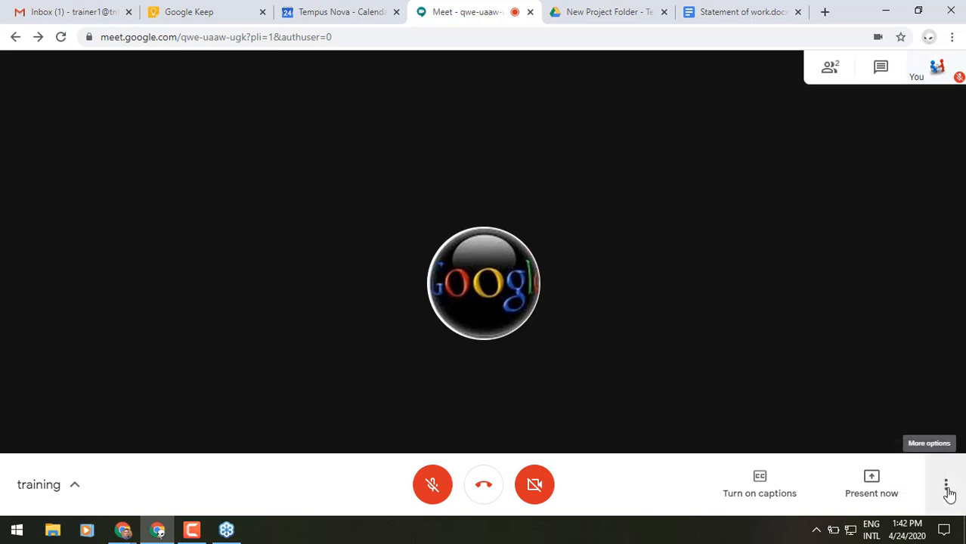
Step: Switch the training call's layout to Tiled through More options > Change layout
click(948, 487)
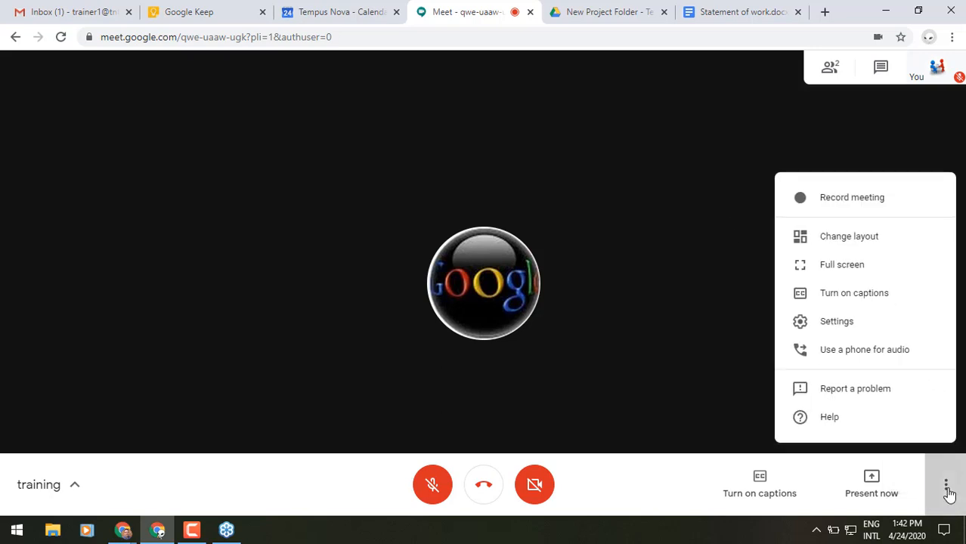
click(883, 240)
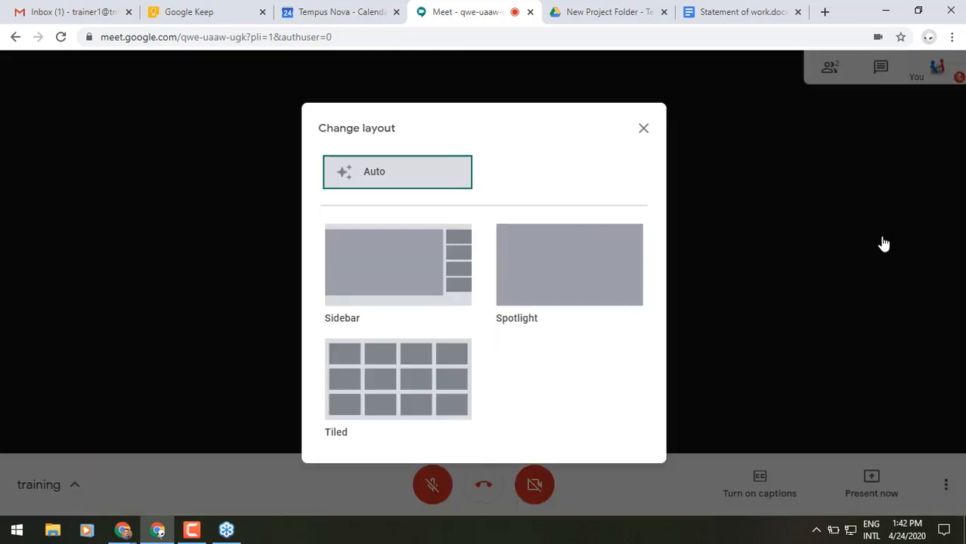
click(419, 396)
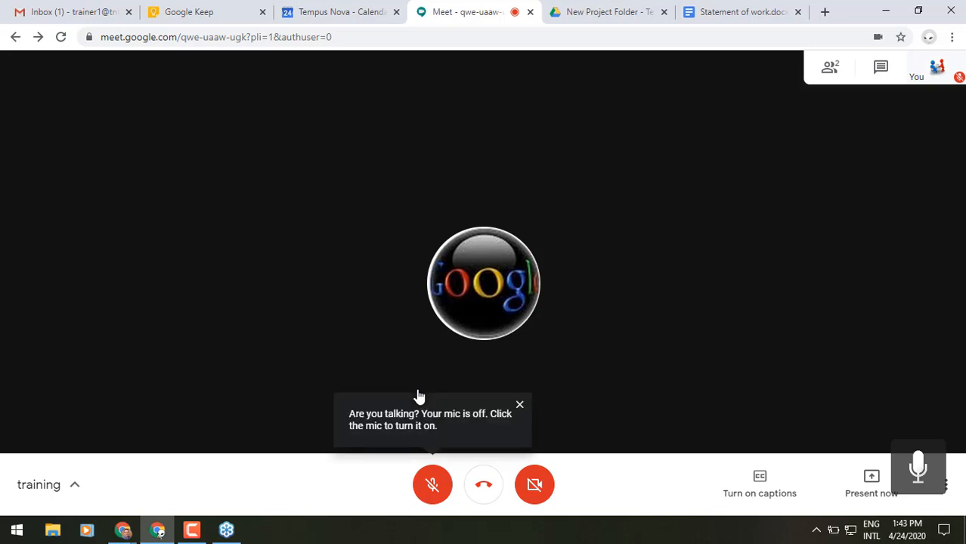
Step: Check the participants list, then open the meeting chat to write a message
click(831, 73)
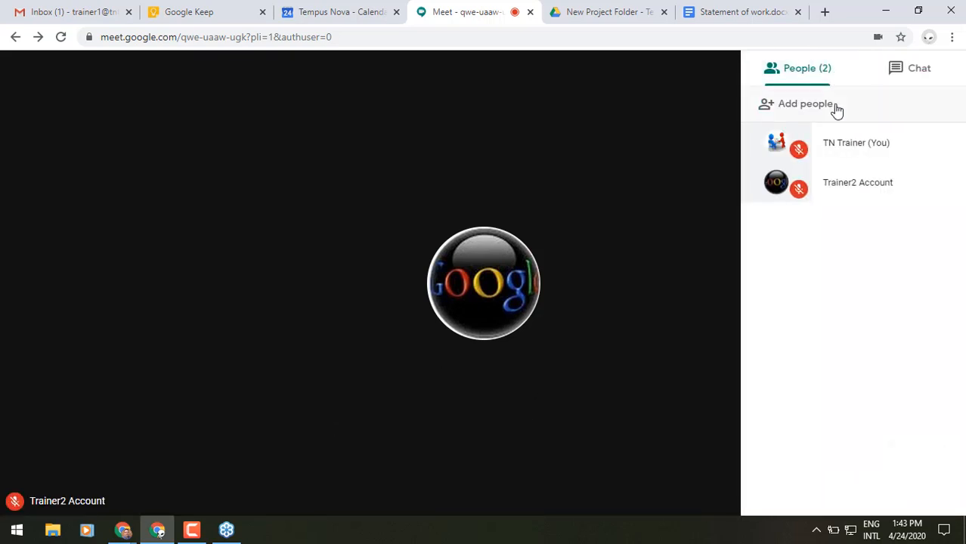
click(837, 109)
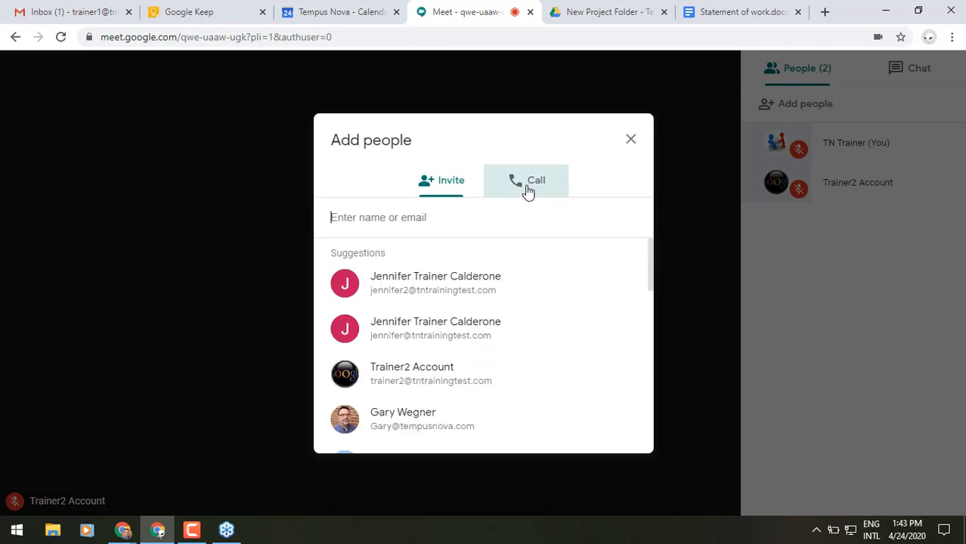
click(632, 142)
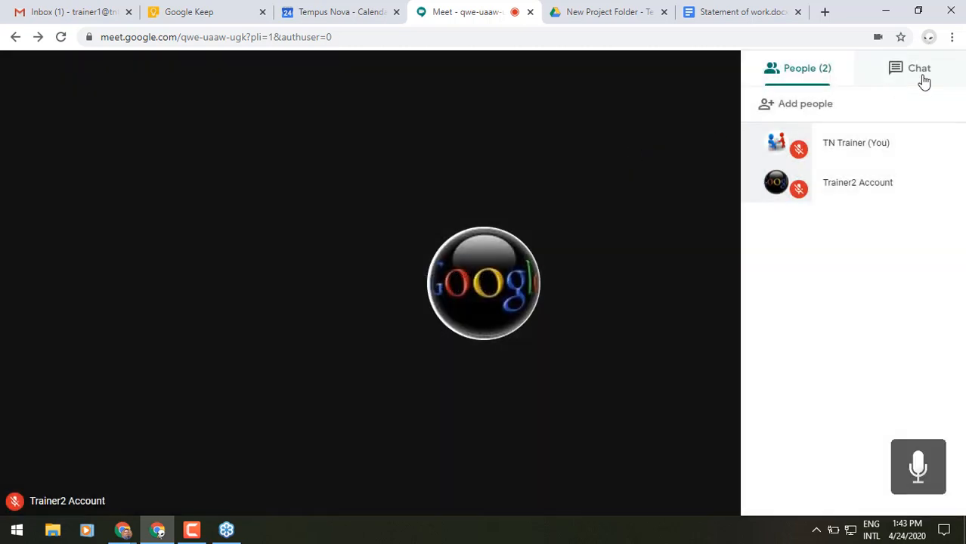
click(924, 82)
click(788, 492)
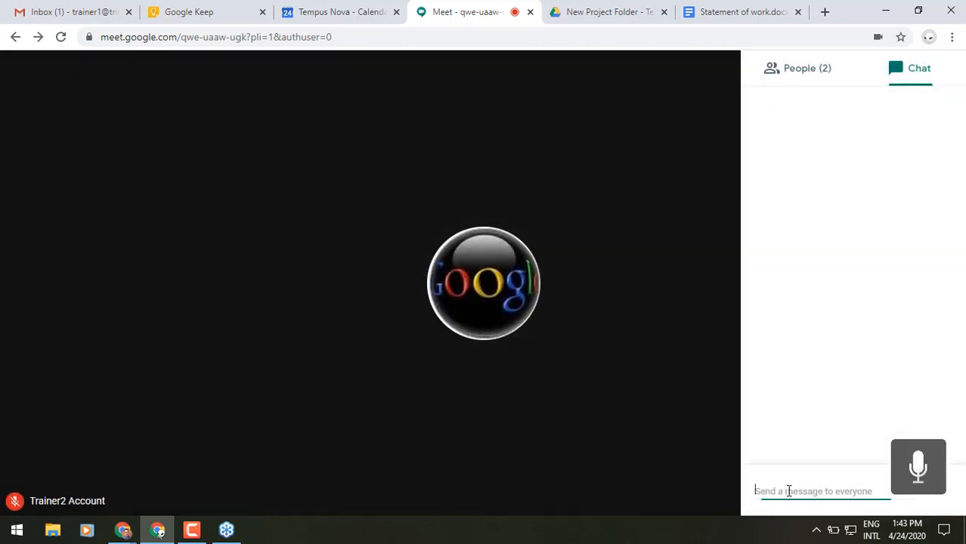
Step: Copy the Statement of work document's web address from the Docs tab
click(741, 10)
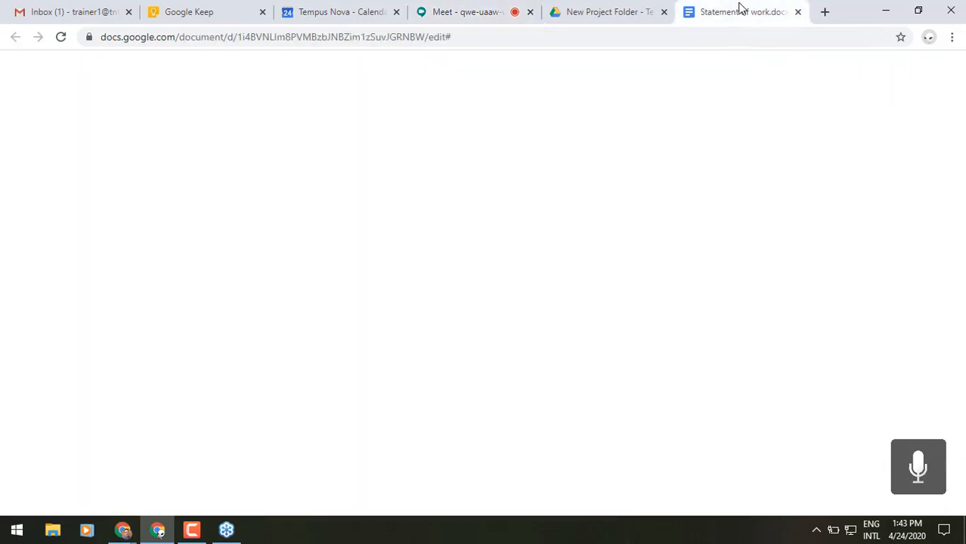
click(343, 36)
right_click(340, 37)
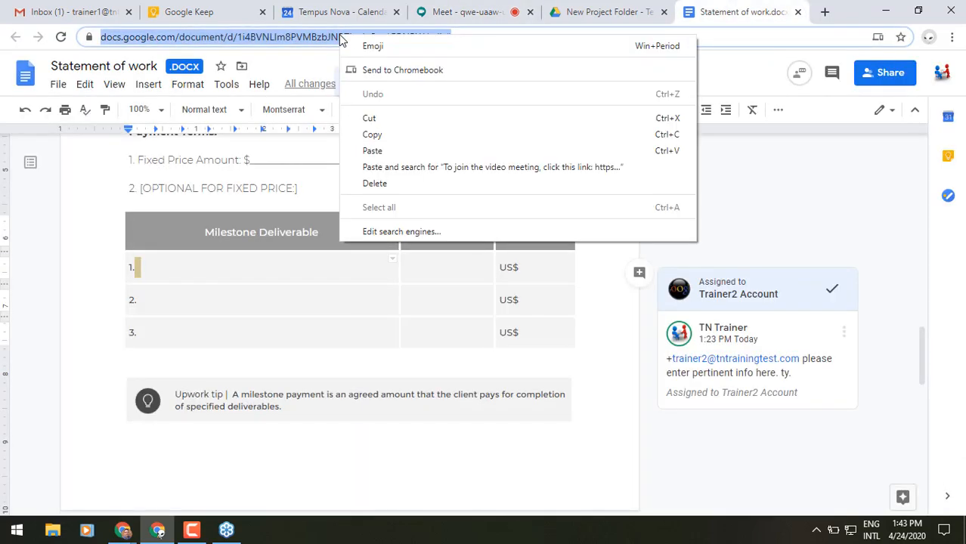
click(362, 136)
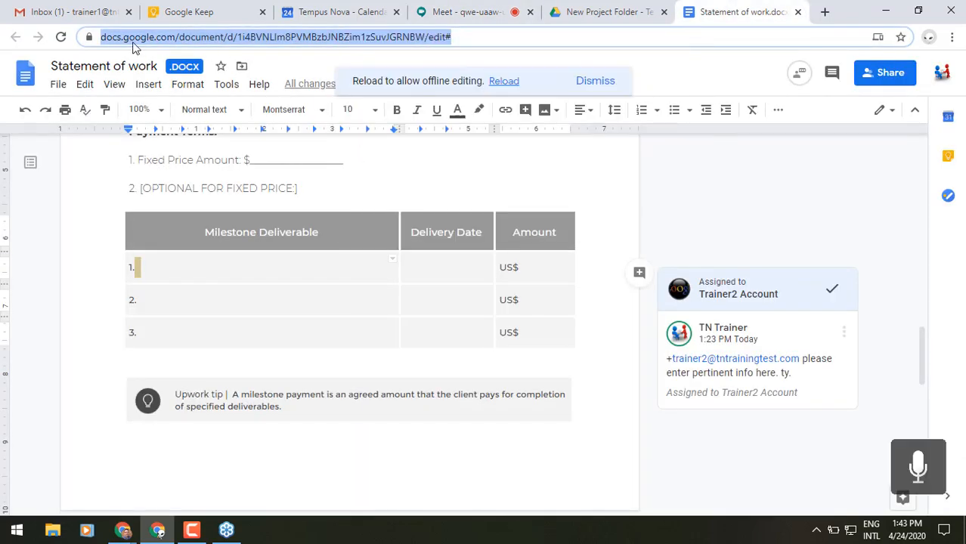
Step: Paste the document link into the Meet chat, send it, and close the chat panel
click(461, 11)
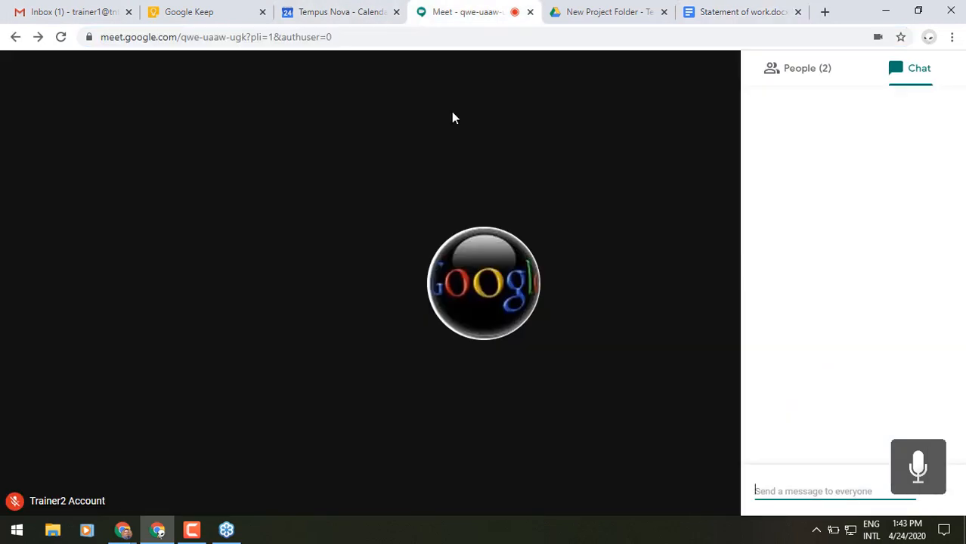
right_click(767, 492)
click(787, 391)
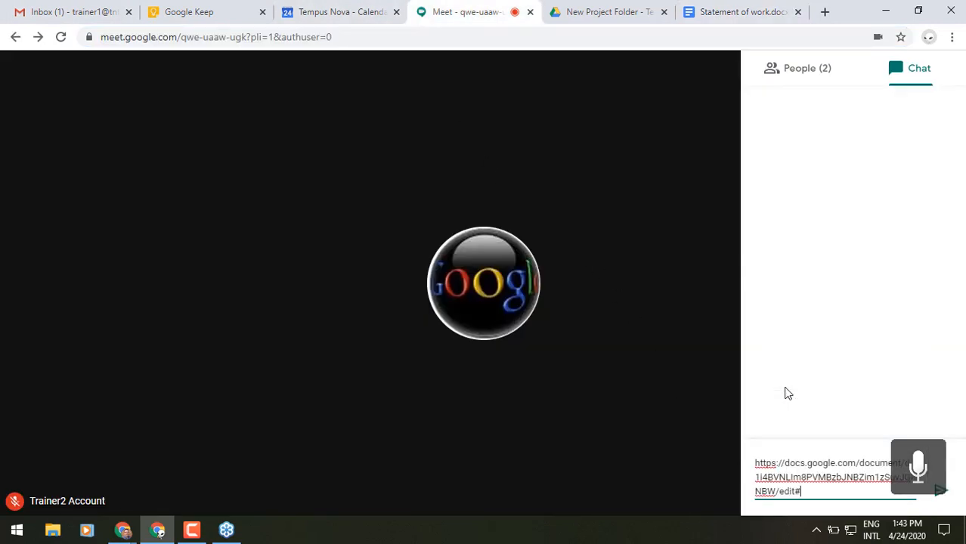
key(Return)
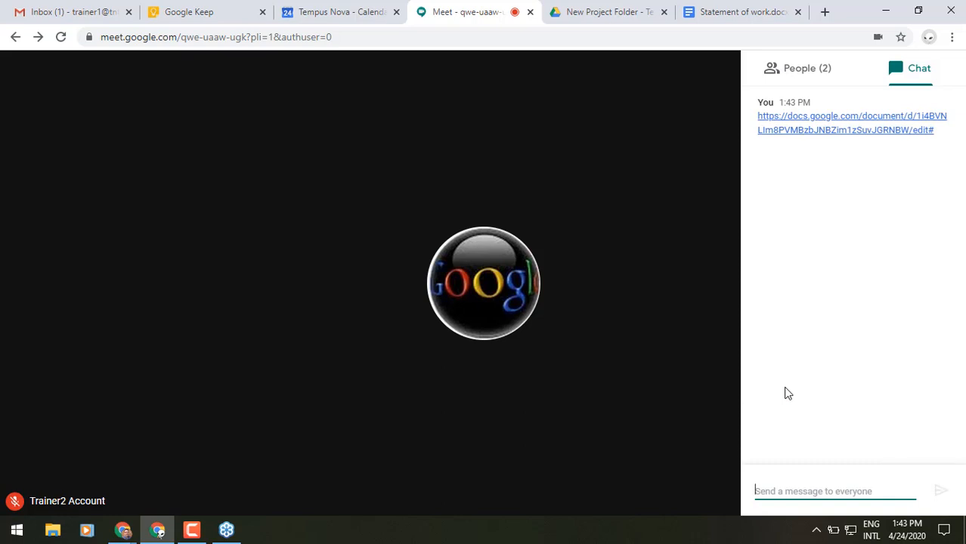
click(668, 162)
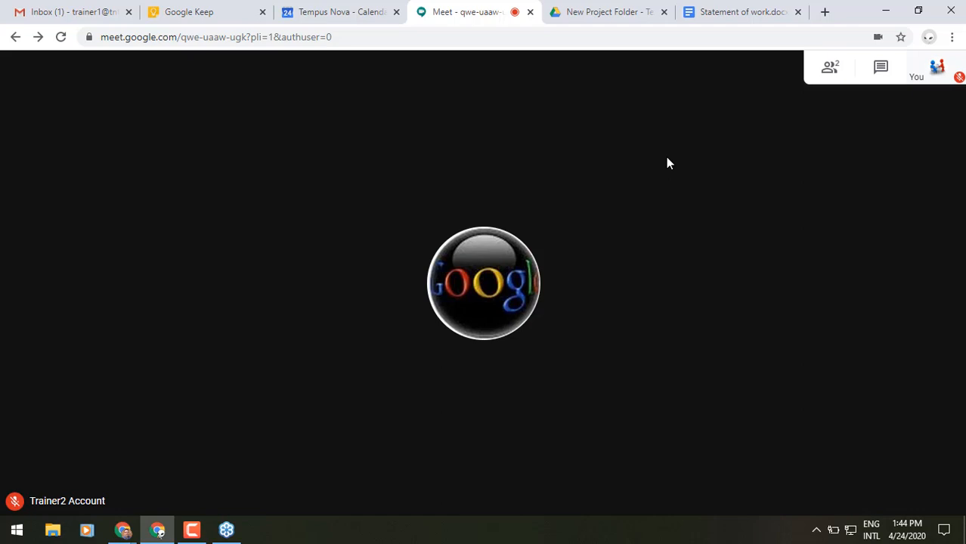
mouse_move(756, 319)
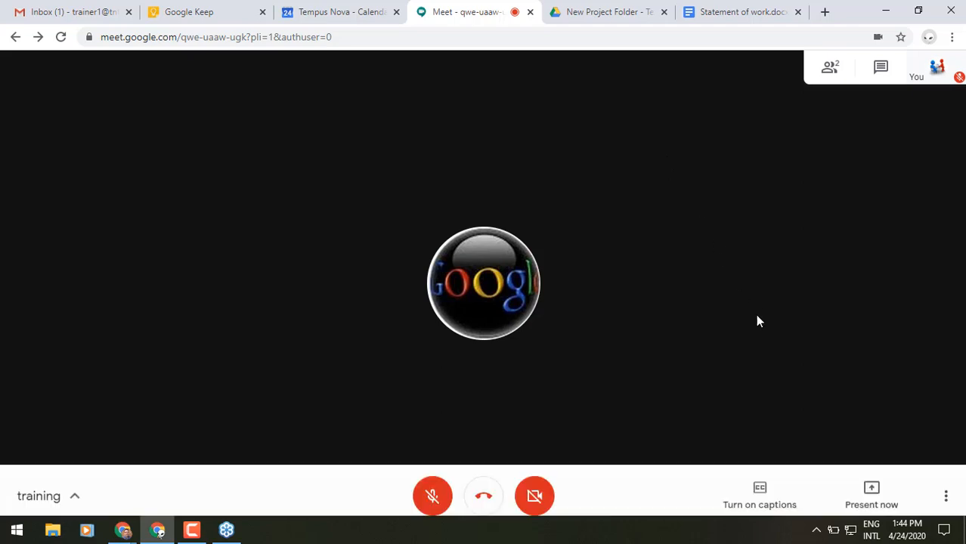
click(868, 475)
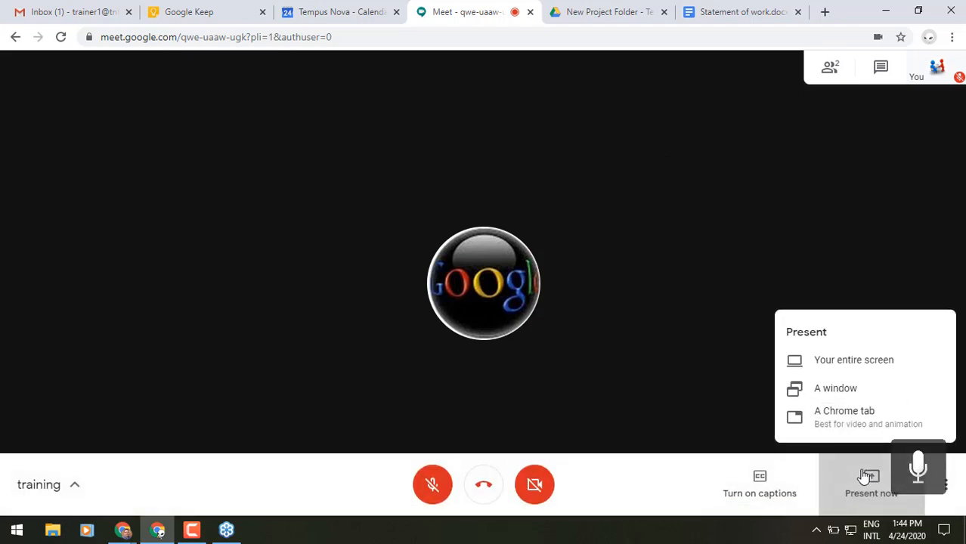
click(863, 390)
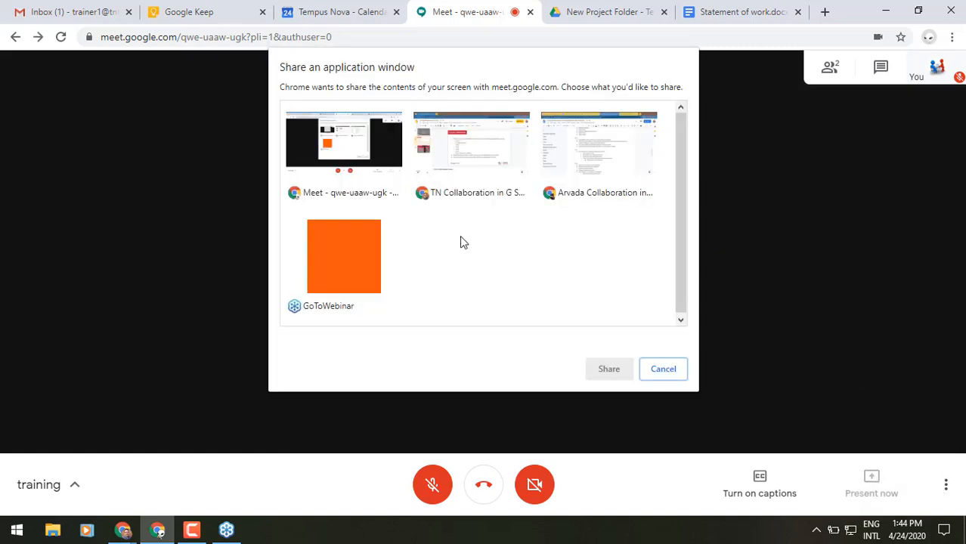
click(360, 158)
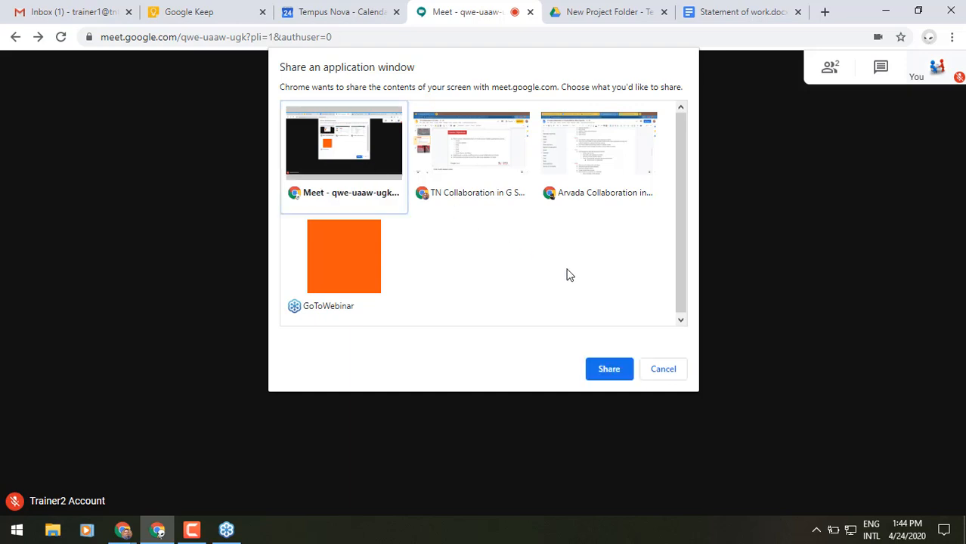
click(608, 371)
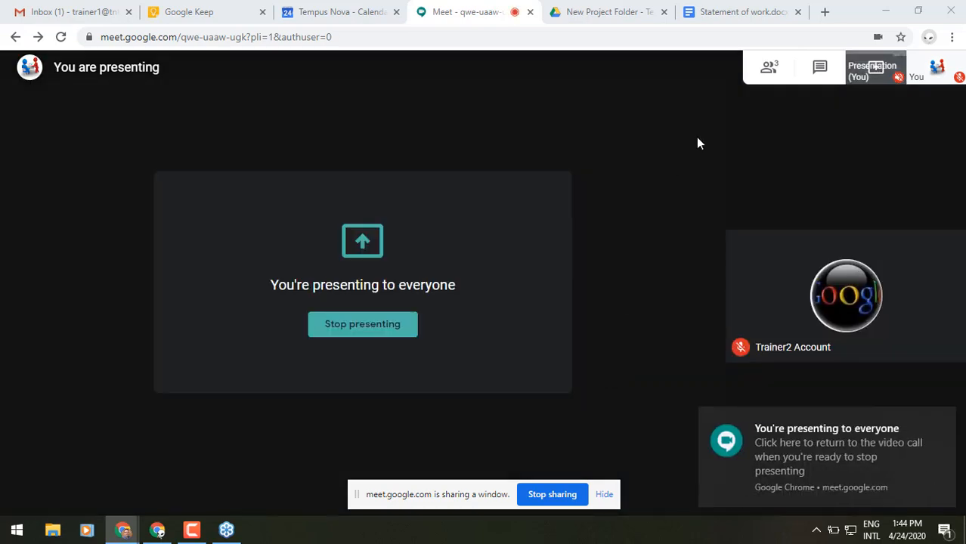
click(730, 15)
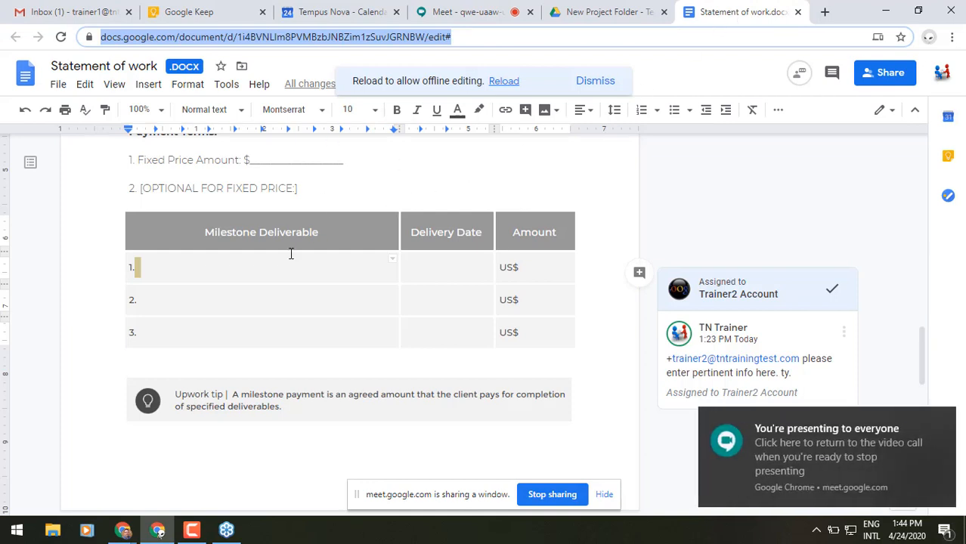
click(167, 307)
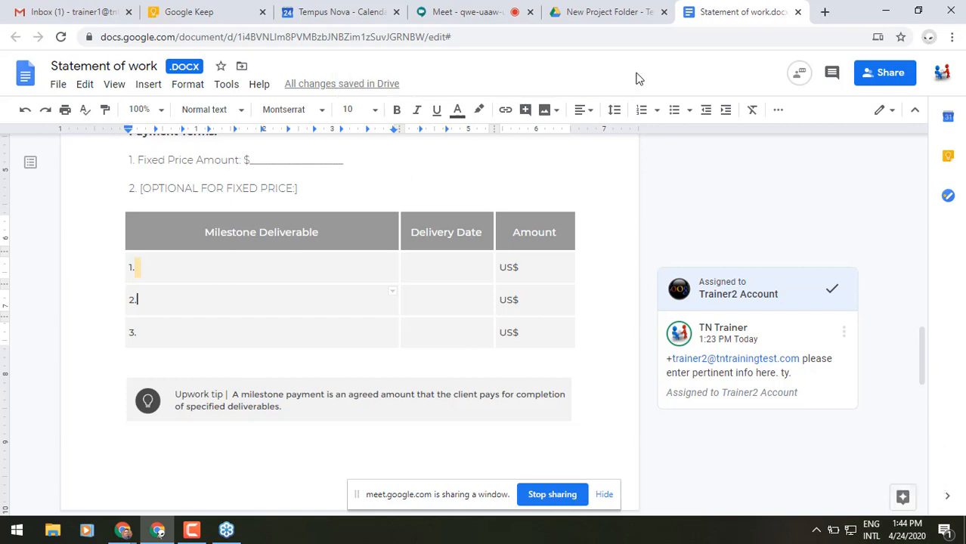
click(464, 12)
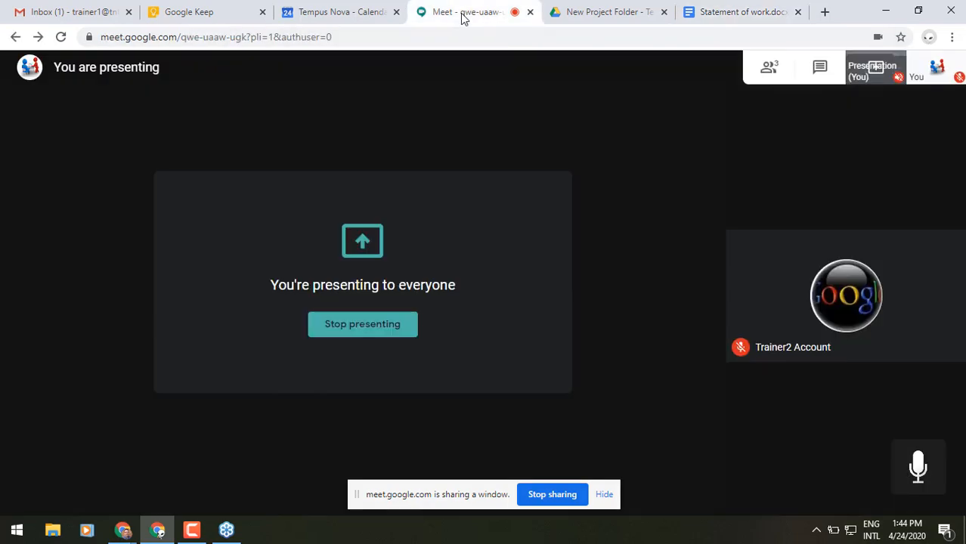
click(570, 496)
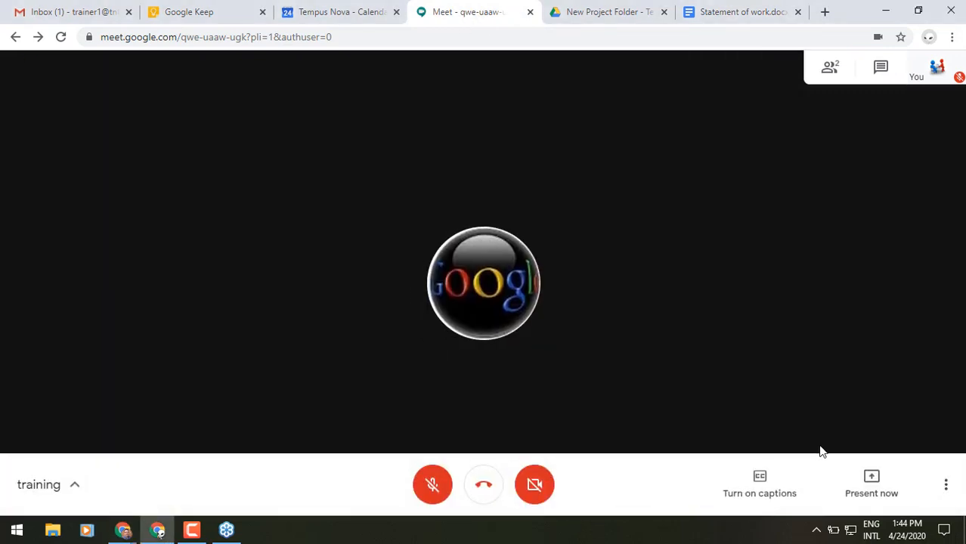
Step: Dismiss the More options menu, then close the Meet tab to leave the training call
click(947, 490)
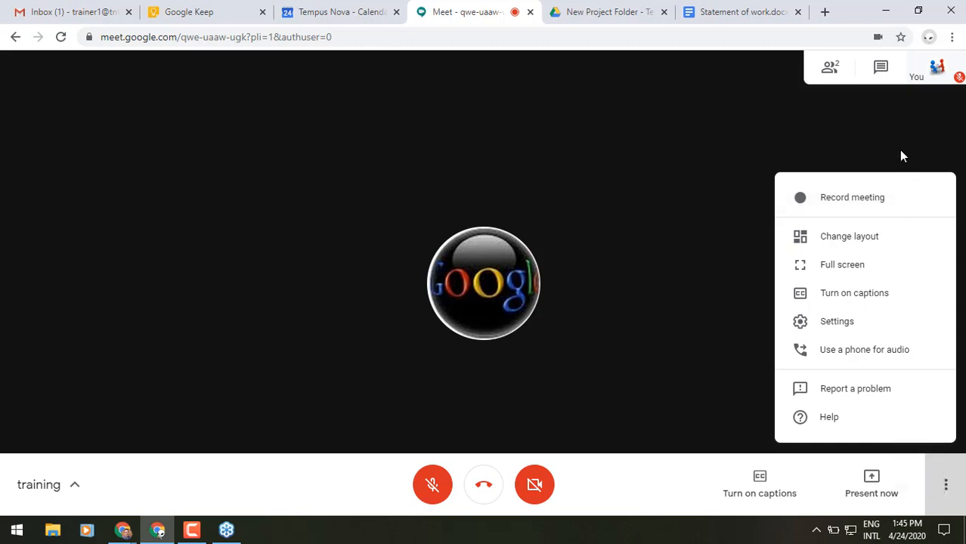
click(900, 156)
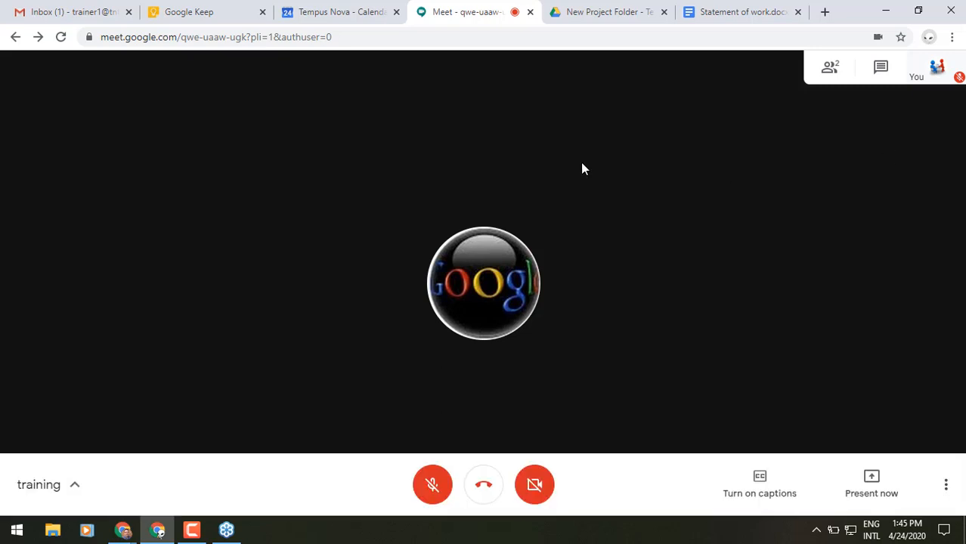
click(530, 13)
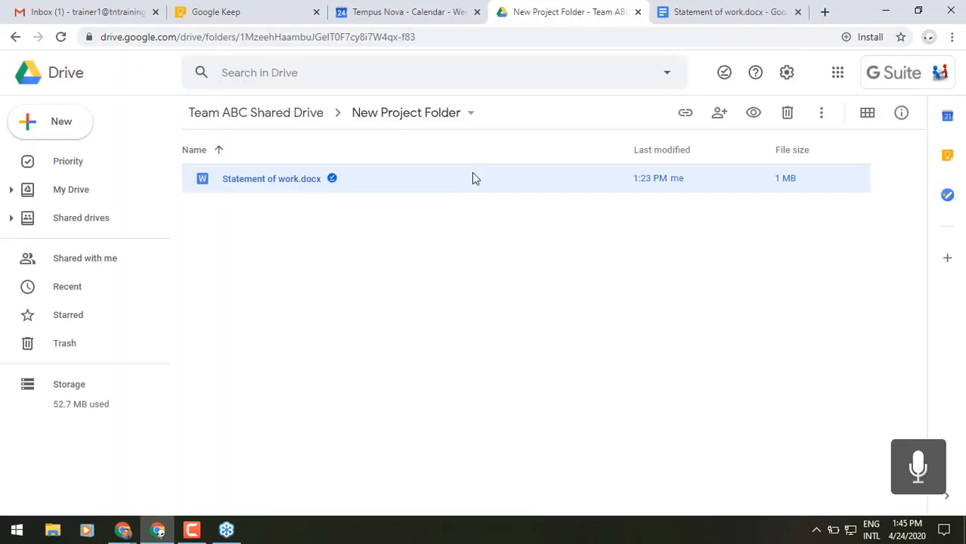
Step: Pass through Google Keep to the Gmail inbox and minimize the colleague's chat window
click(226, 16)
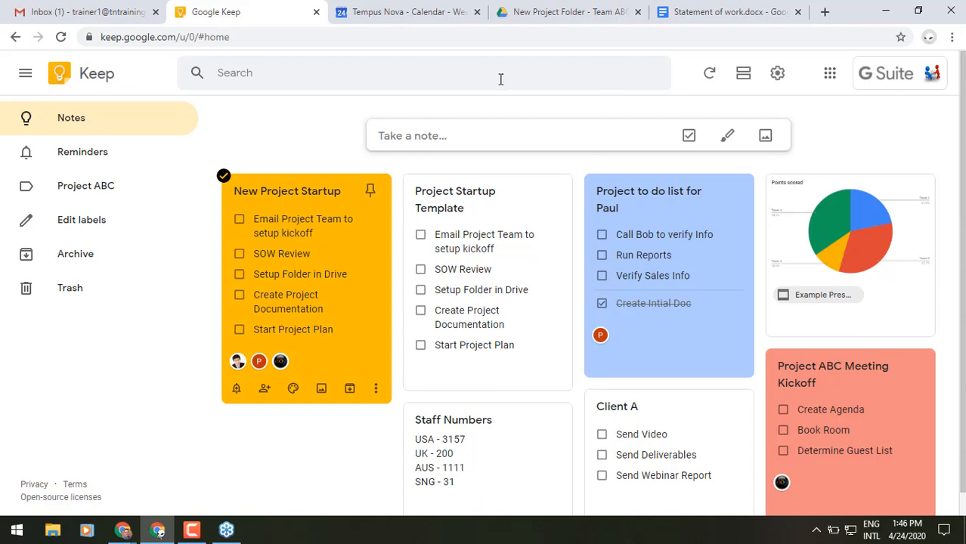
click(67, 12)
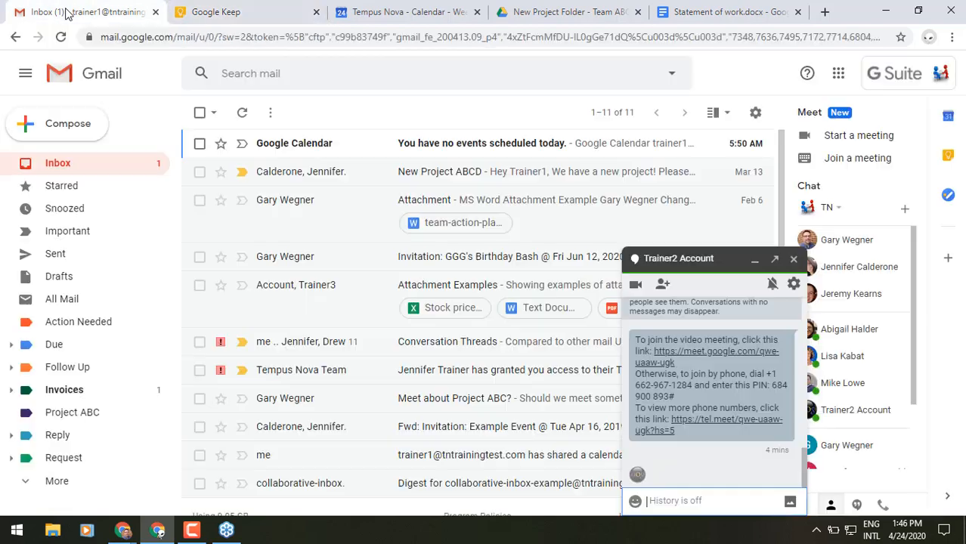
click(754, 259)
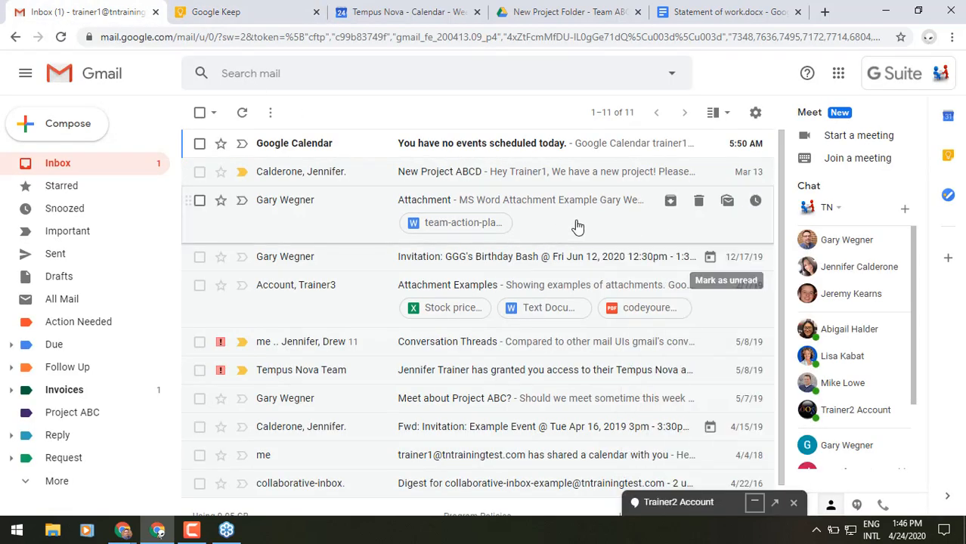
Step: Open the New Project ABCD email and show the Keep side panel next to it
click(453, 175)
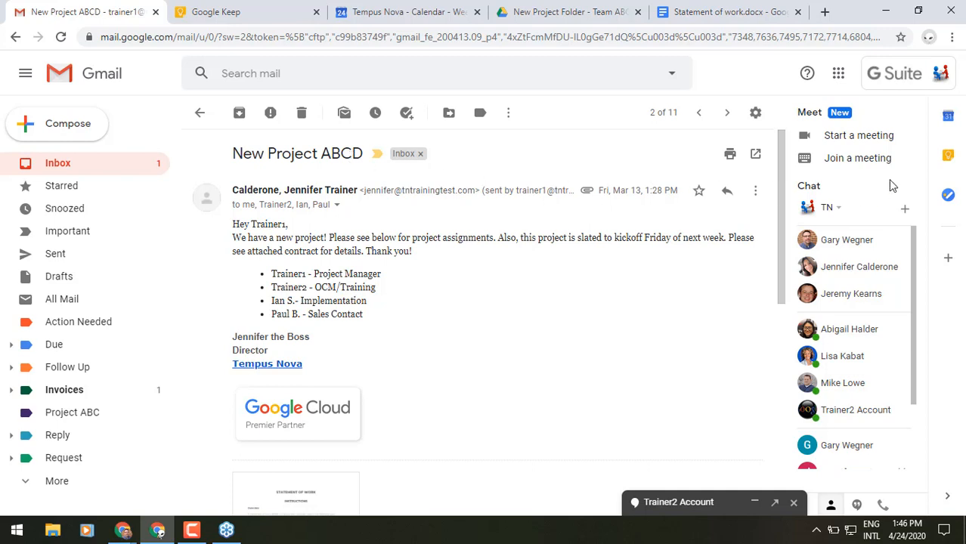
click(947, 157)
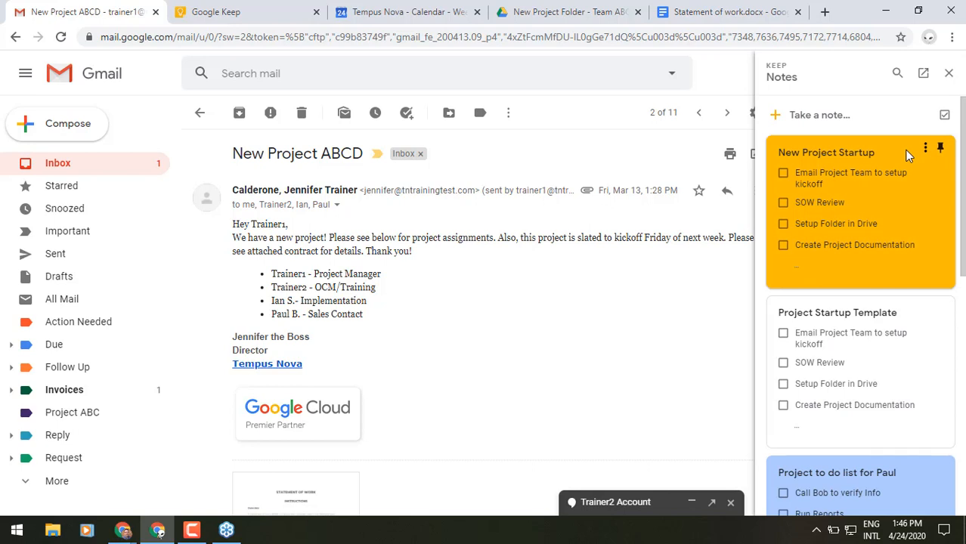
Step: Save a Keep note titled 'NP ABCD' reading 'Call accting' linked to this email, then open Keep
click(811, 117)
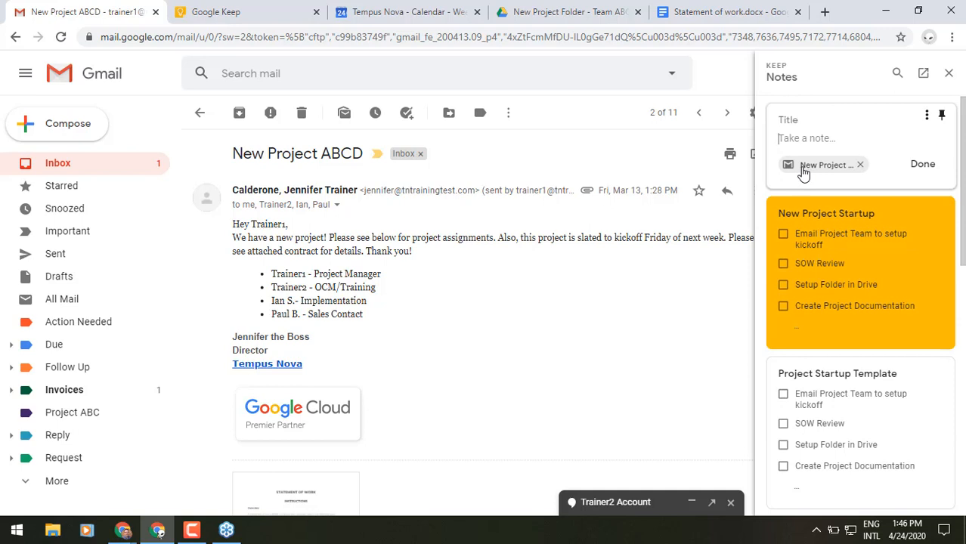
click(784, 121)
text(NP ABCD)
click(785, 138)
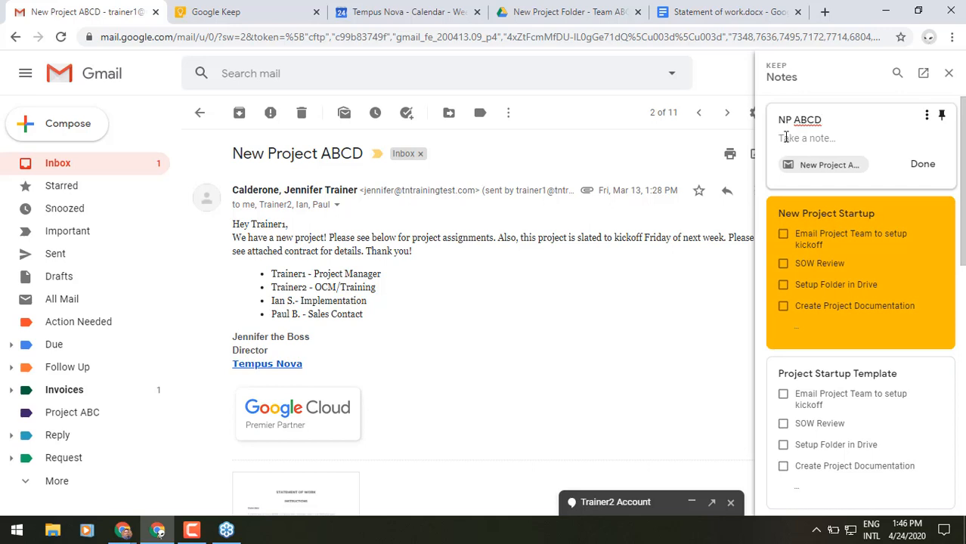
text(Call accting)
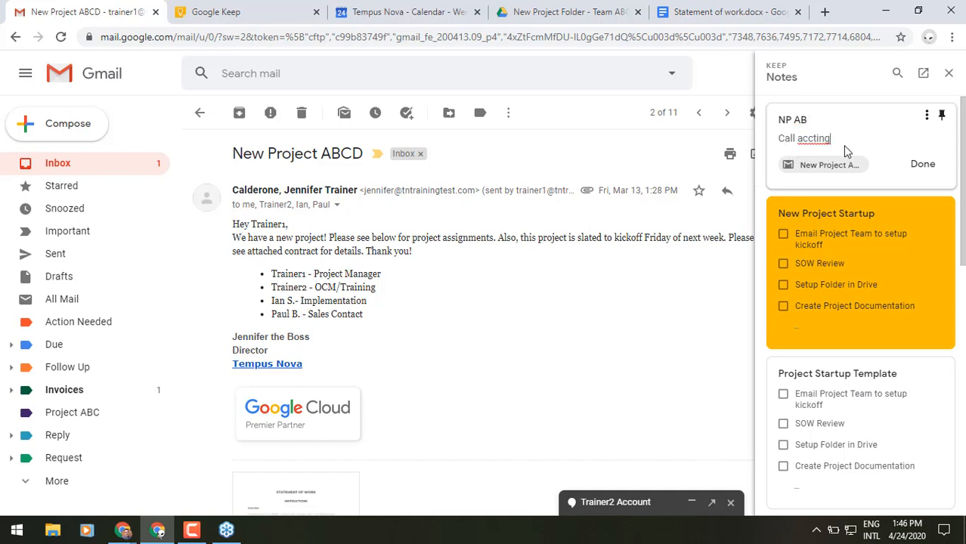
click(920, 164)
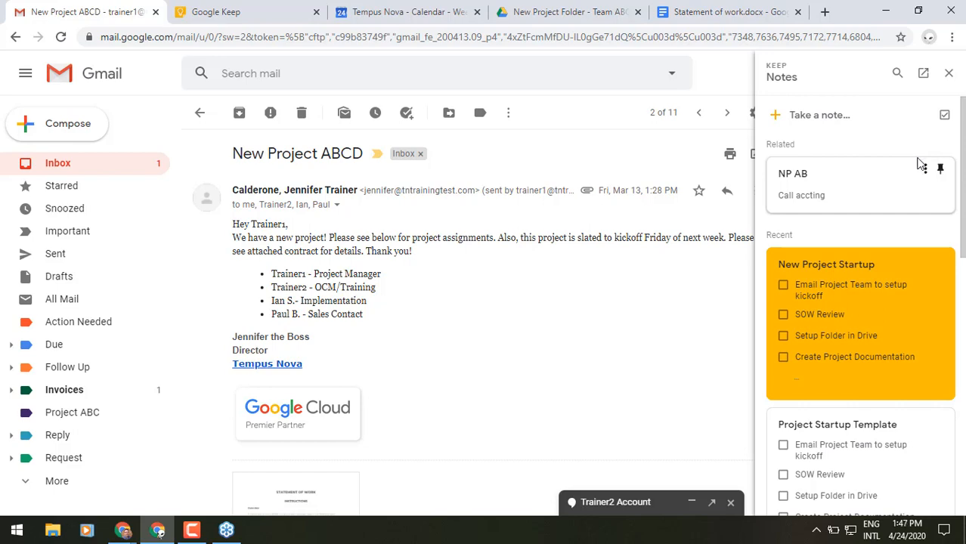
click(203, 10)
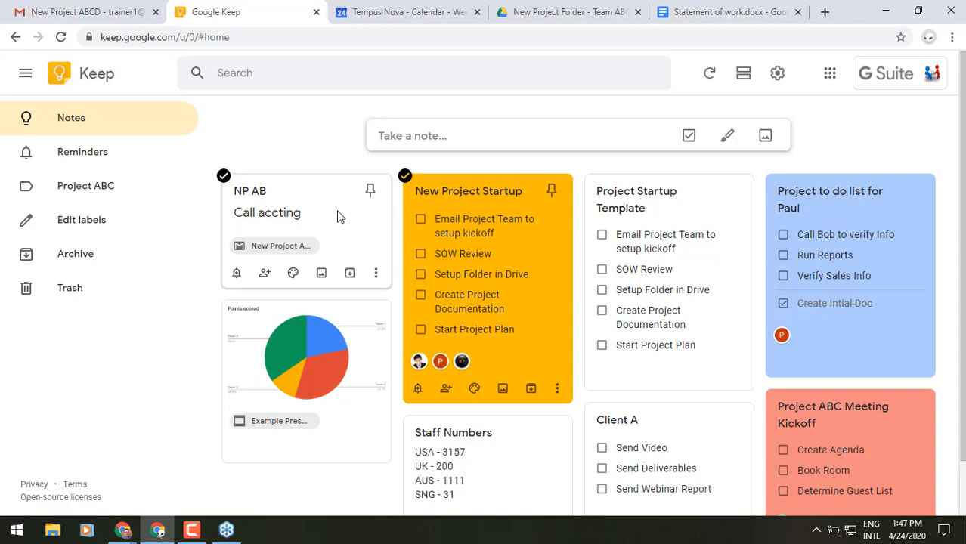
Step: Open the NP AB note card and look through its More actions menu before dismissing it
click(338, 217)
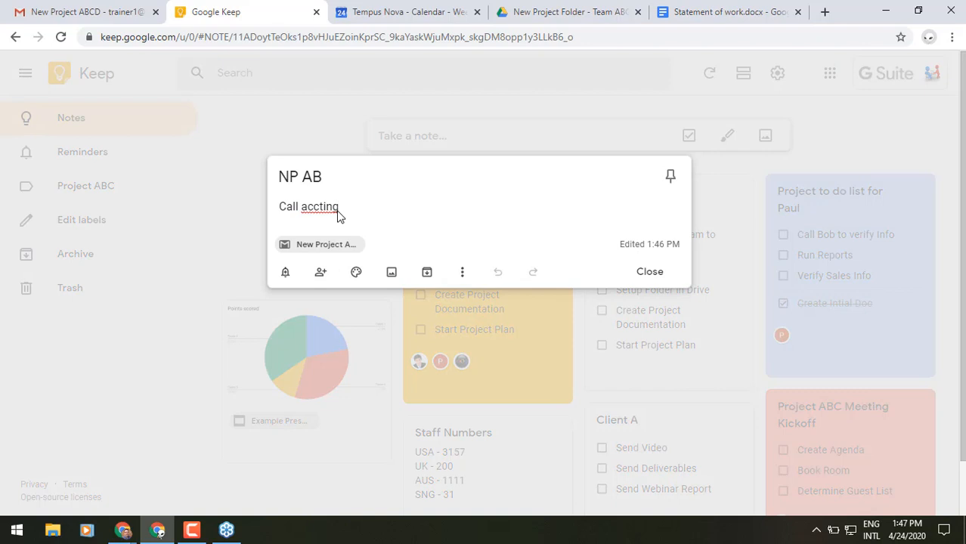
mouse_move(356, 280)
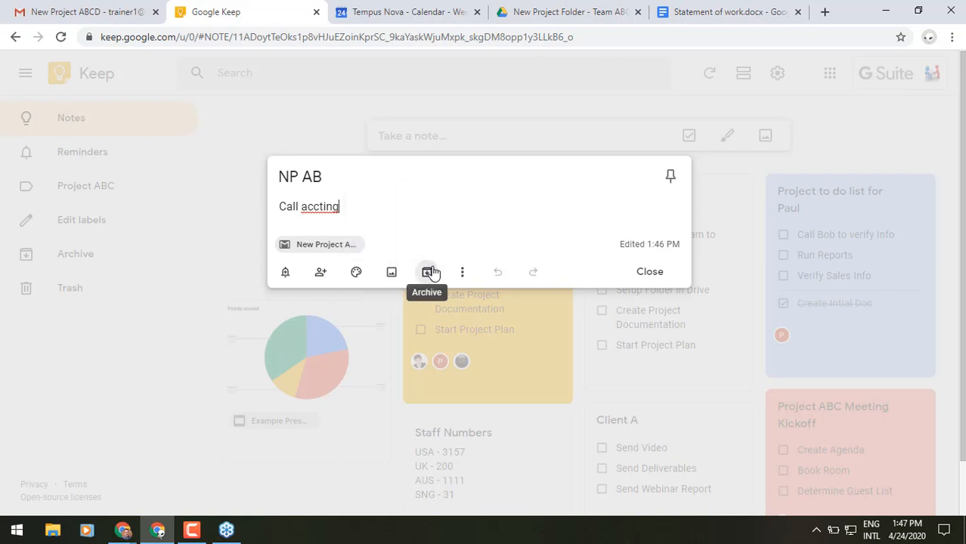
click(463, 272)
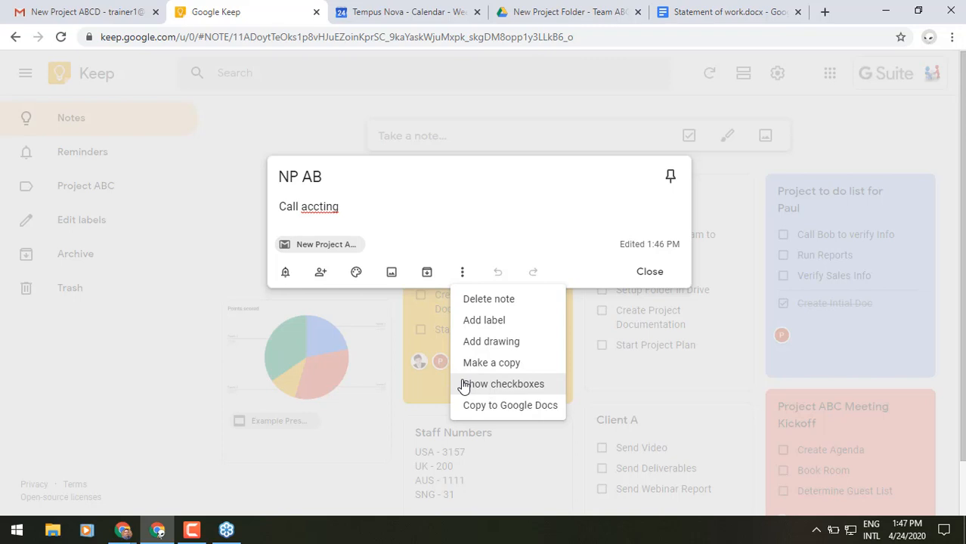
click(470, 221)
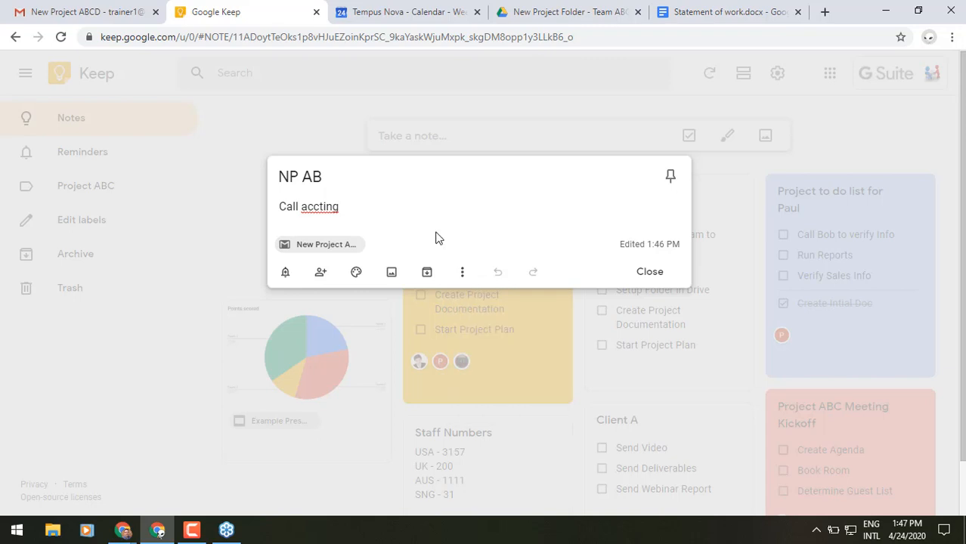
Step: Add a reminder to the NP AB note for today at a custom time of 3:00pm
click(286, 273)
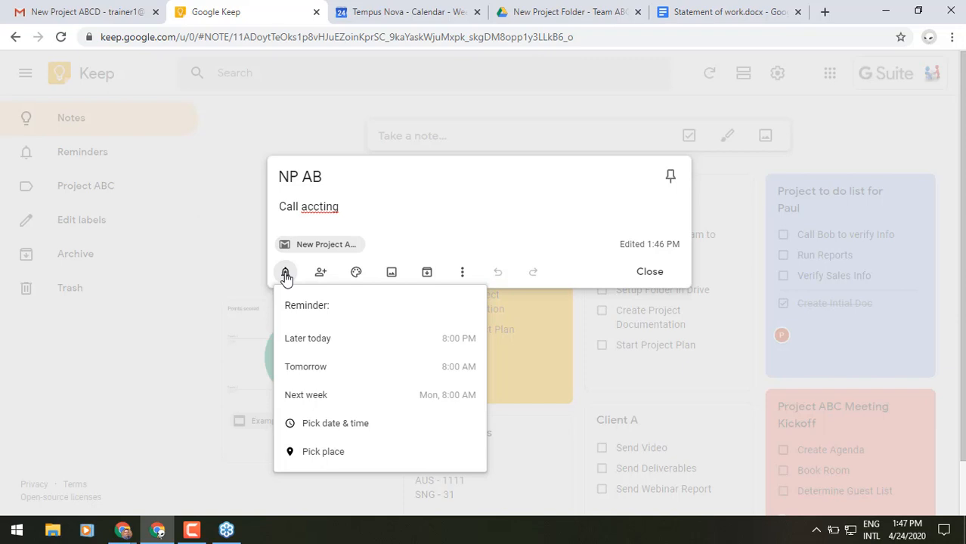
click(362, 428)
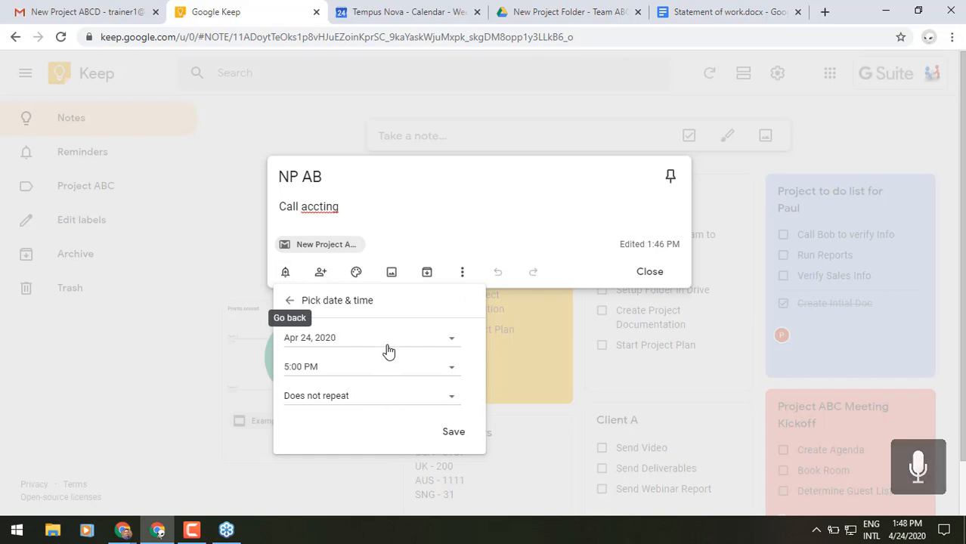
click(453, 369)
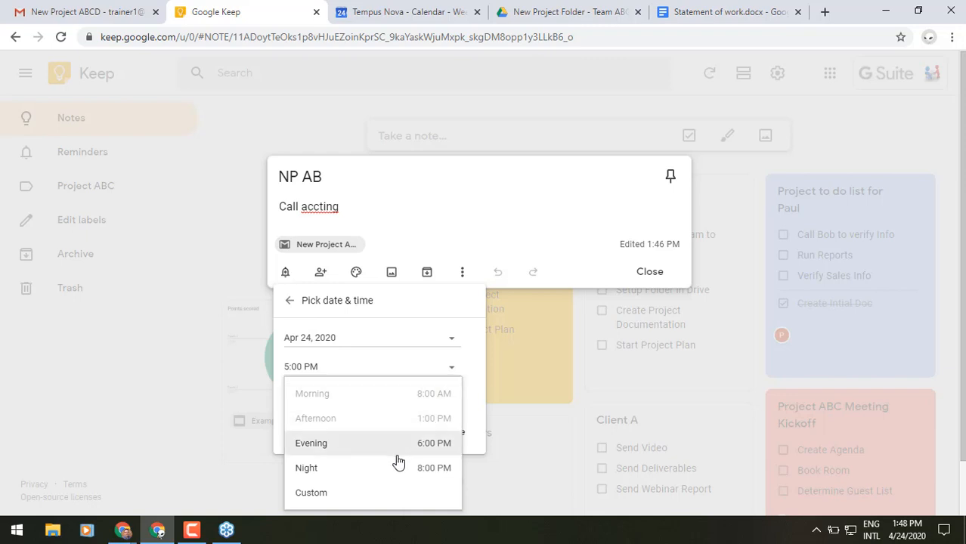
scroll(393, 453, down, 1)
click(383, 441)
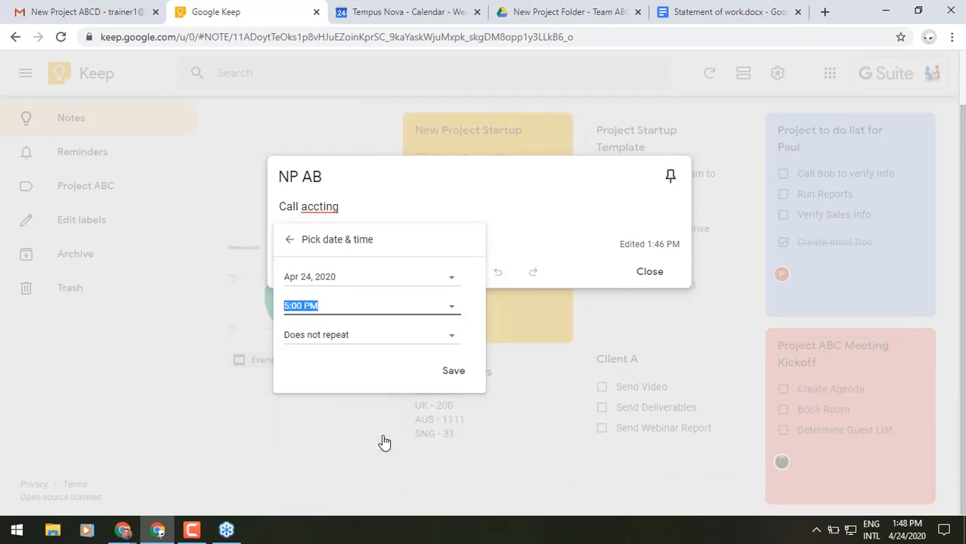
text(3:00)
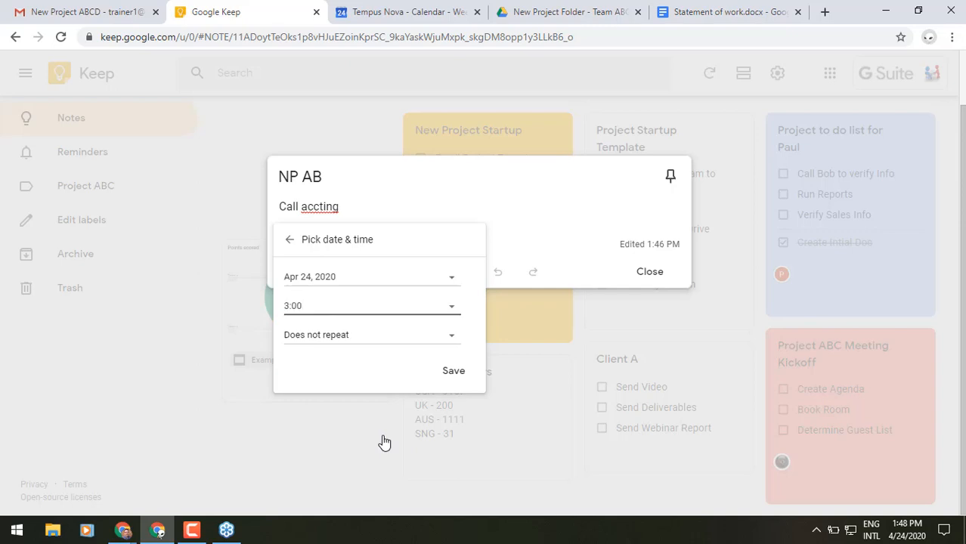
text(pm)
click(456, 370)
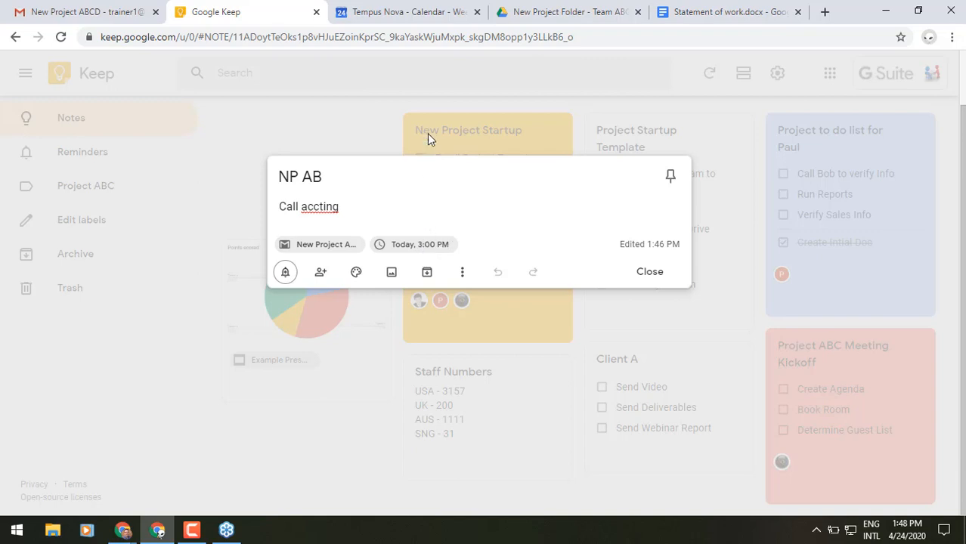
click(424, 13)
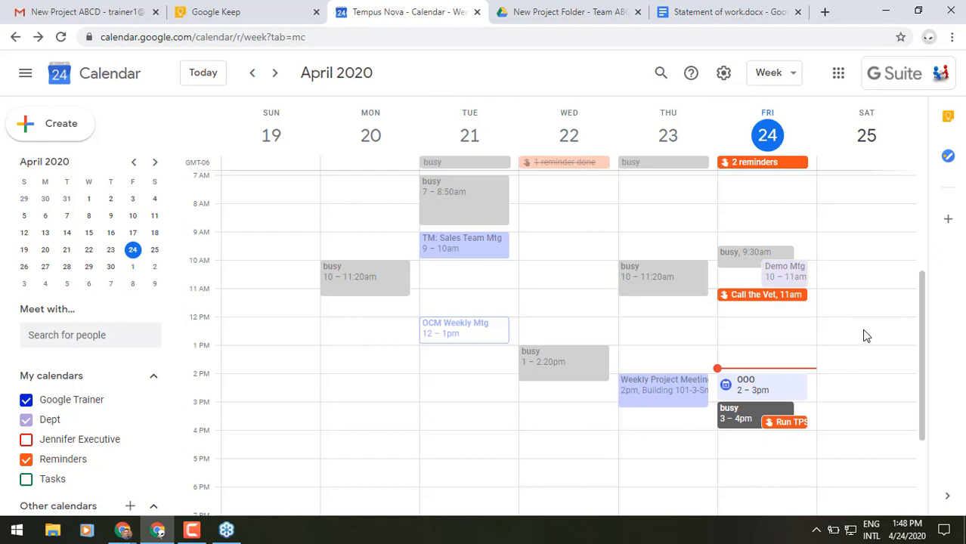
Step: Reload Calendar, open the Friday 3:00 PM NP AB reminder, and view then close its Keep note
click(61, 37)
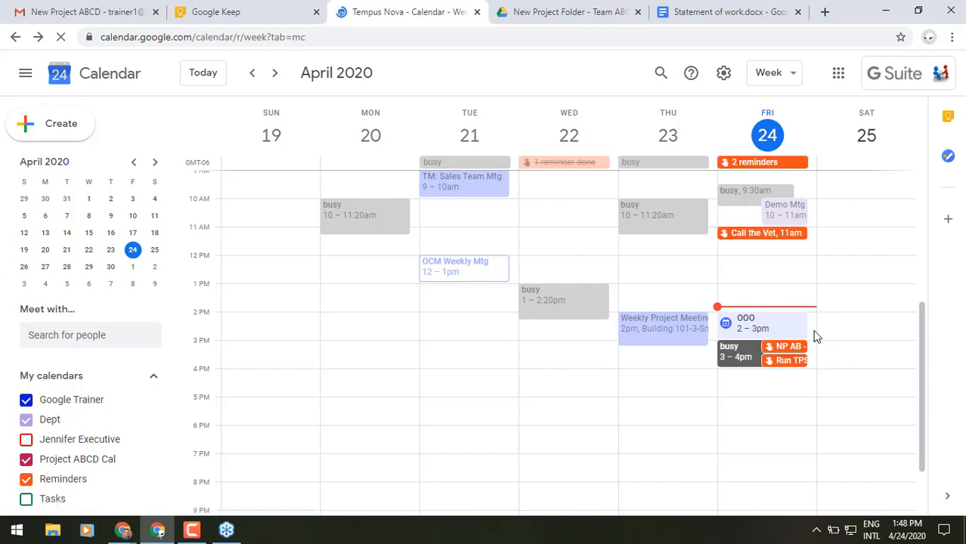
click(794, 349)
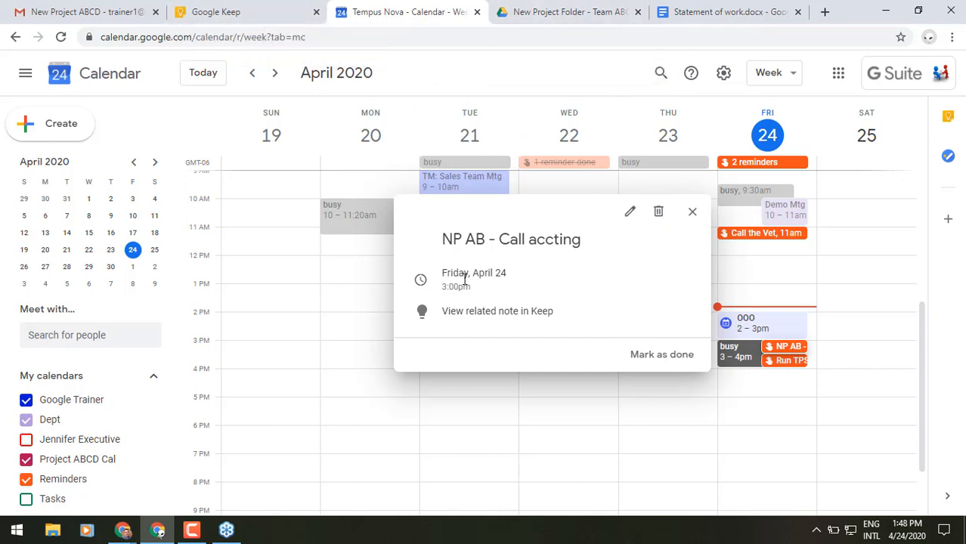
click(497, 312)
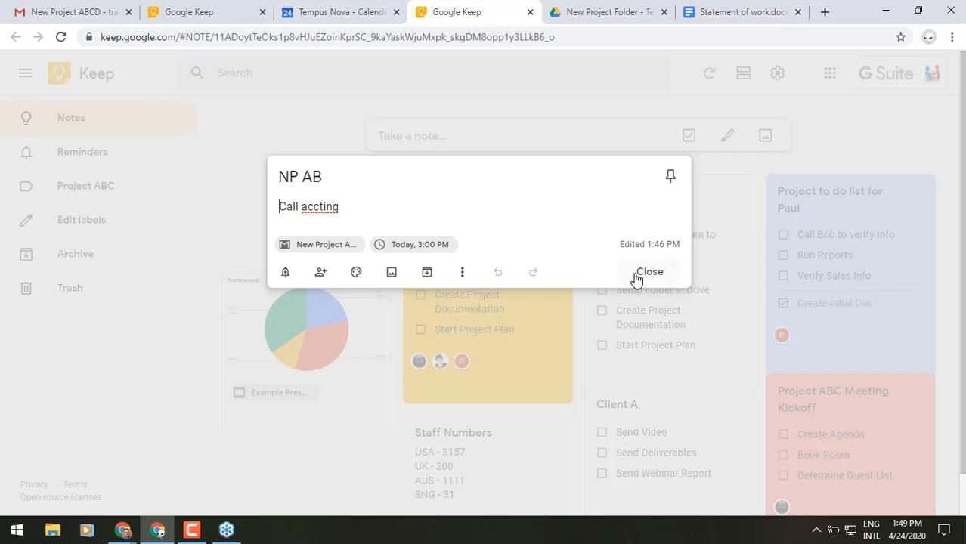
click(637, 278)
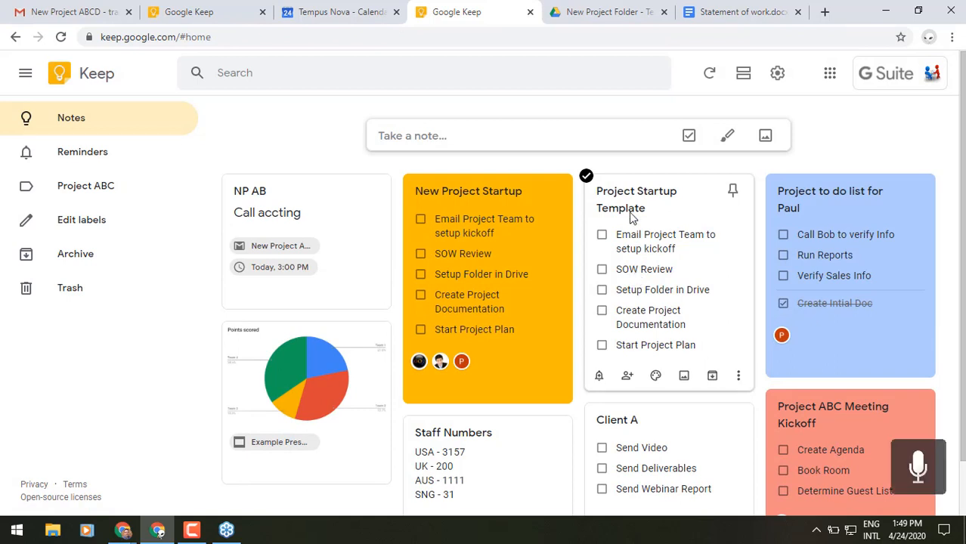
click(595, 15)
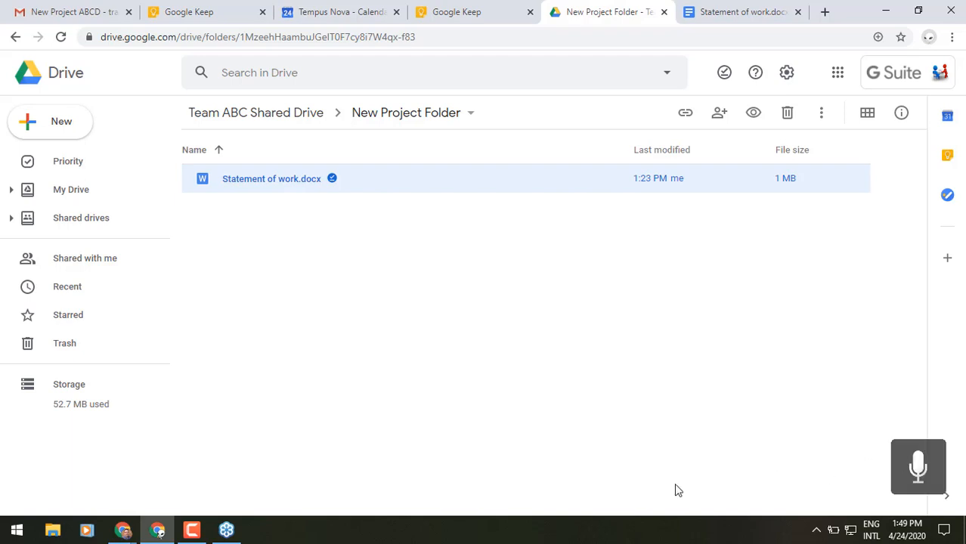
Step: Browse My Drive and Shared with me, selecting blooms_taxonomy, then list the Shared drives
click(69, 193)
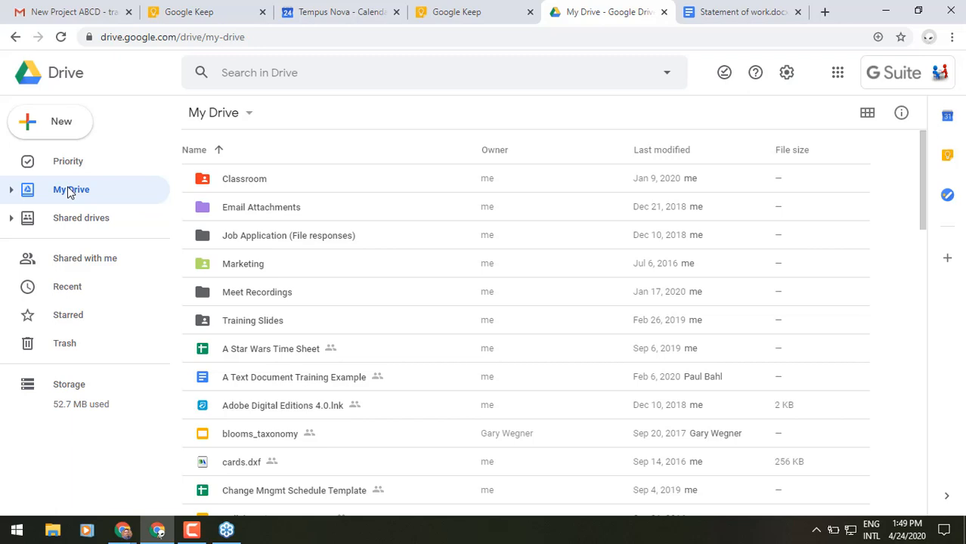
click(76, 259)
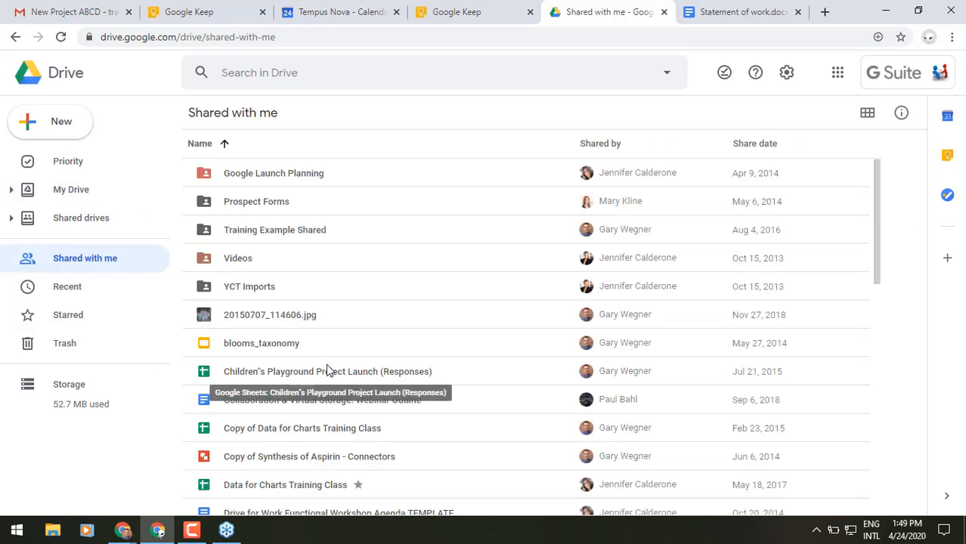
click(326, 355)
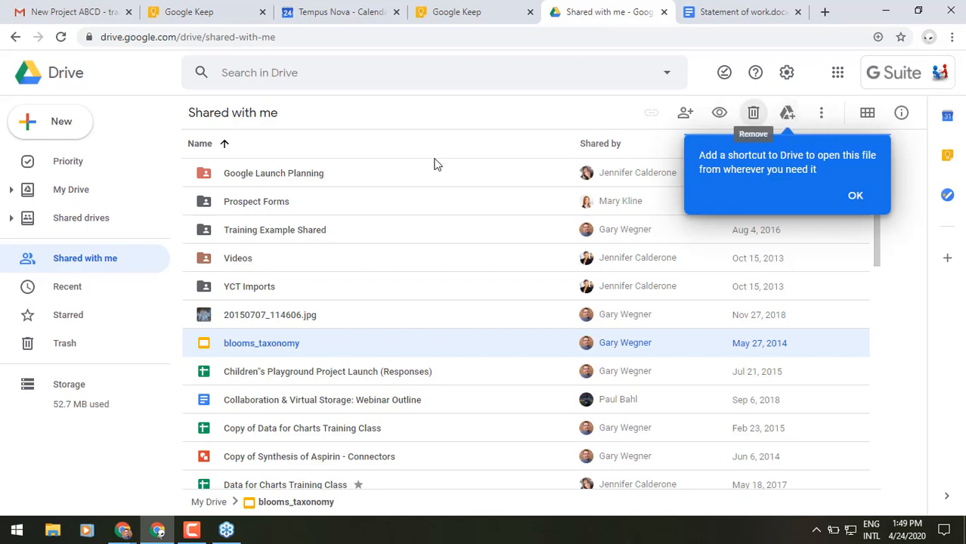
click(62, 192)
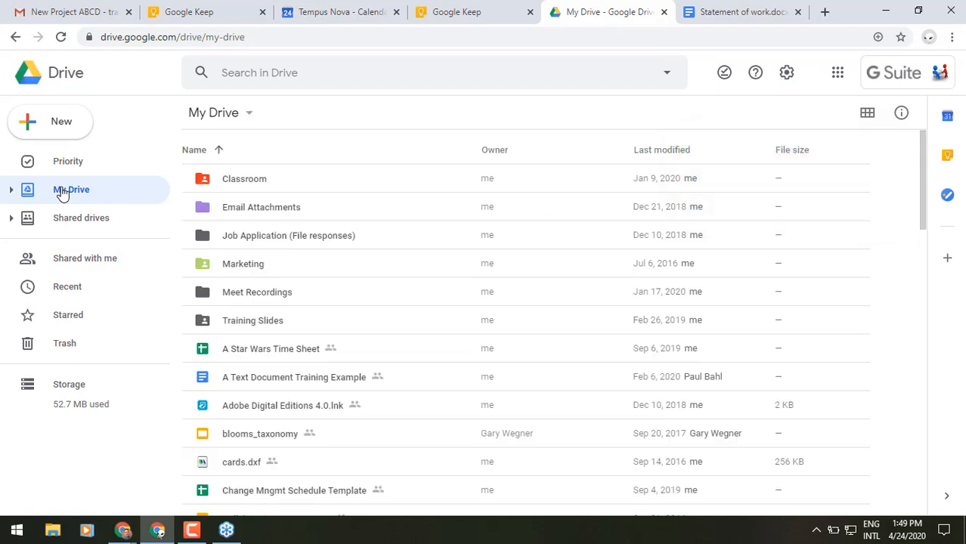
click(65, 232)
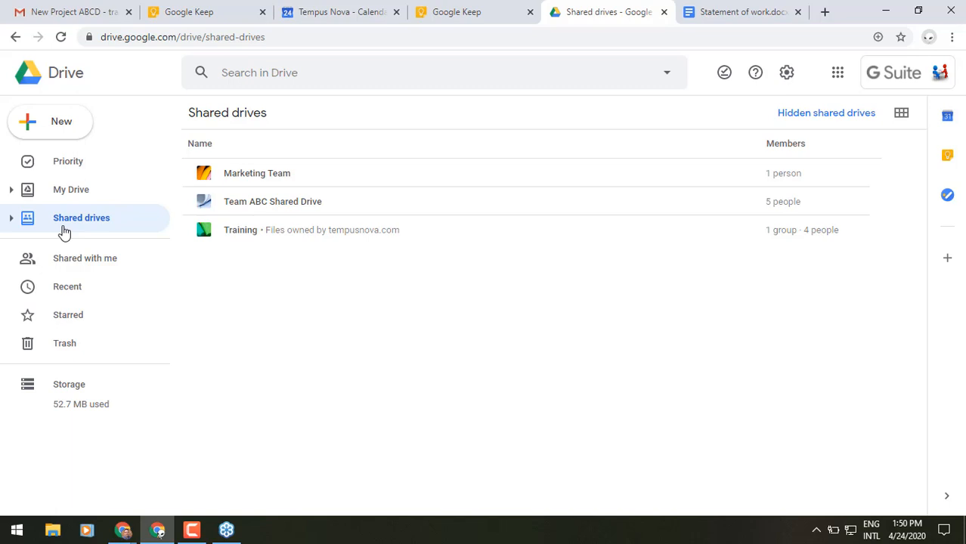
Step: Review the Team ABC shared drive's members, then visit My Drive and return to Statement of work
click(230, 203)
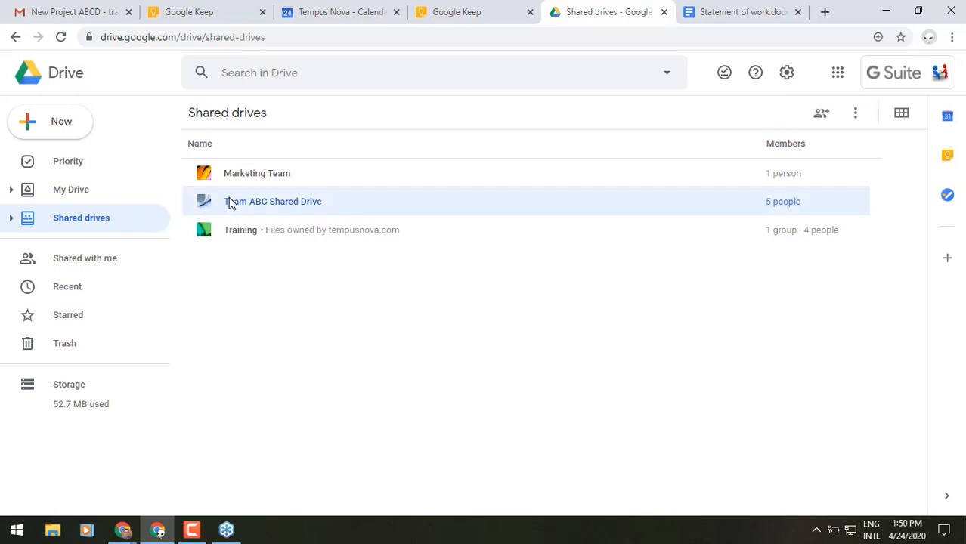
double_click(230, 203)
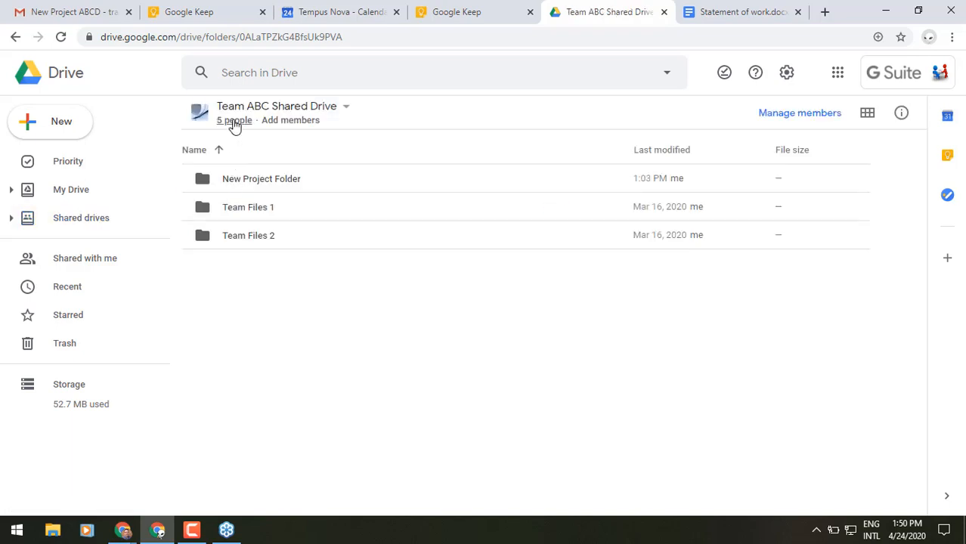
click(234, 121)
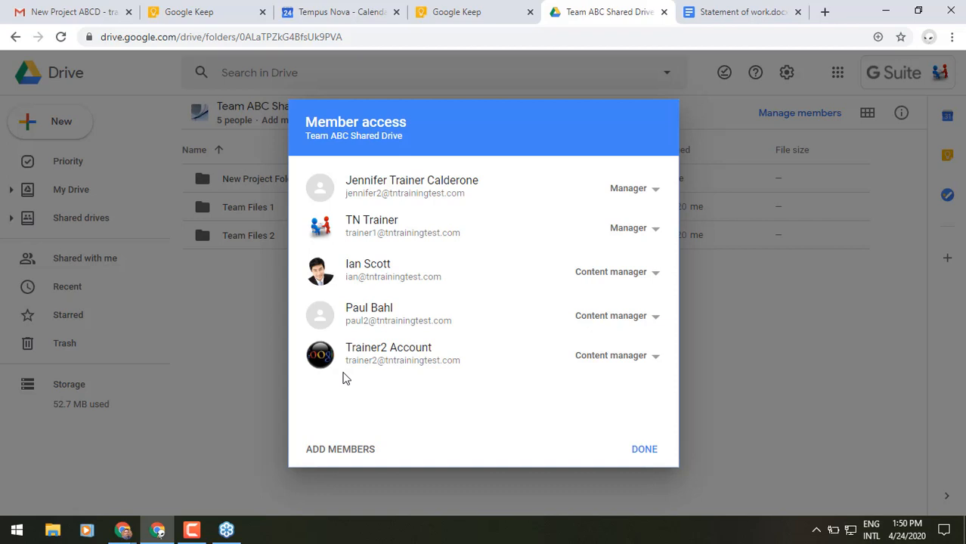
click(644, 450)
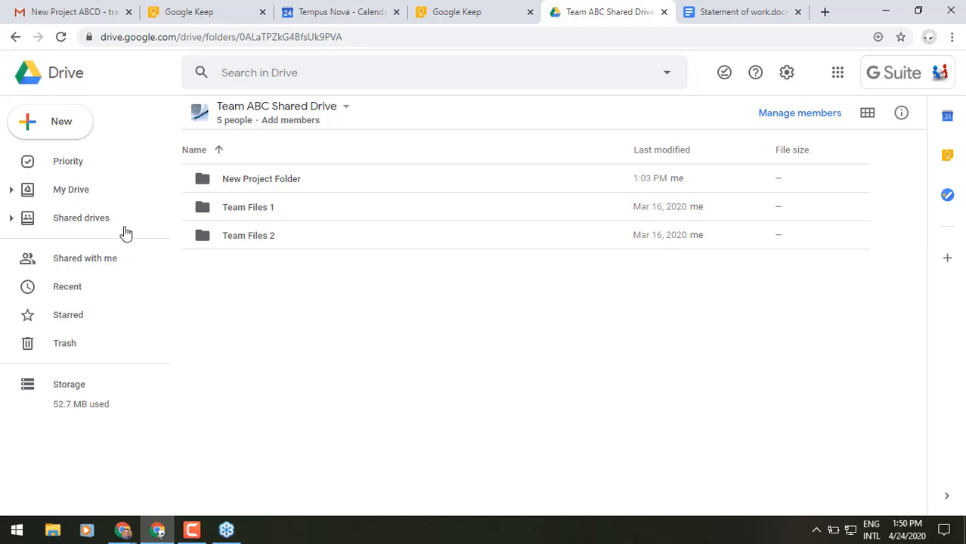
click(59, 199)
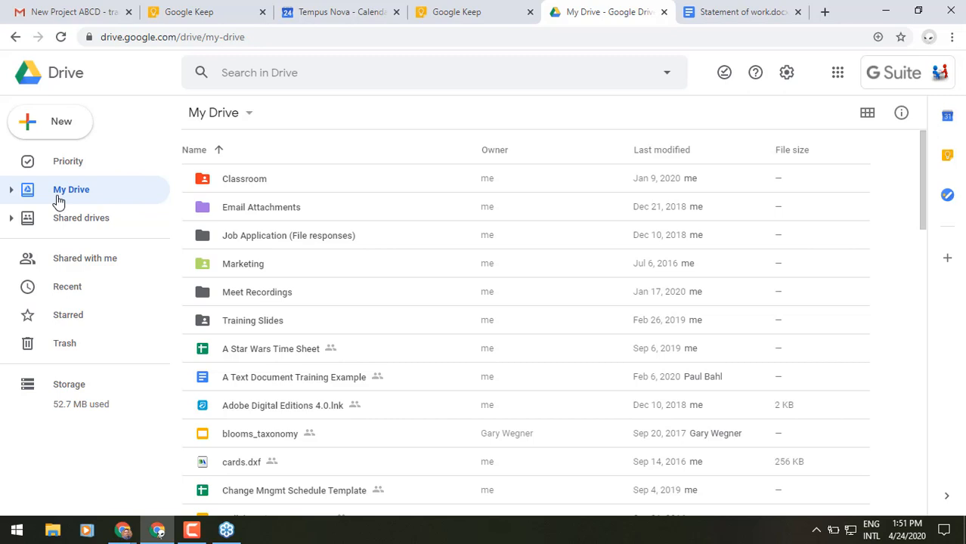
click(752, 9)
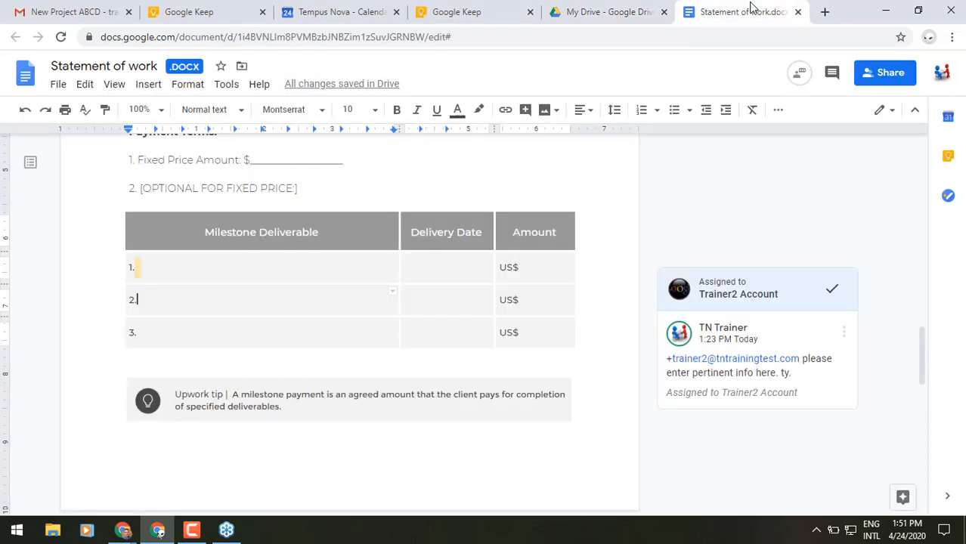
Step: Bring up the File menu for the Statement of work .DOCX document
click(57, 85)
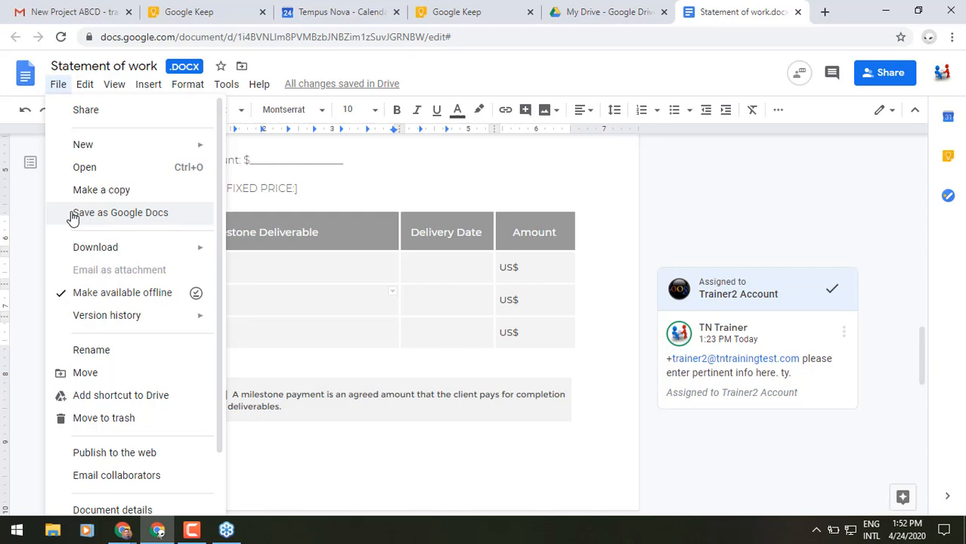
Step: Show the version history and expand the April 24 entry to reveal earlier versions
mouse_move(59, 327)
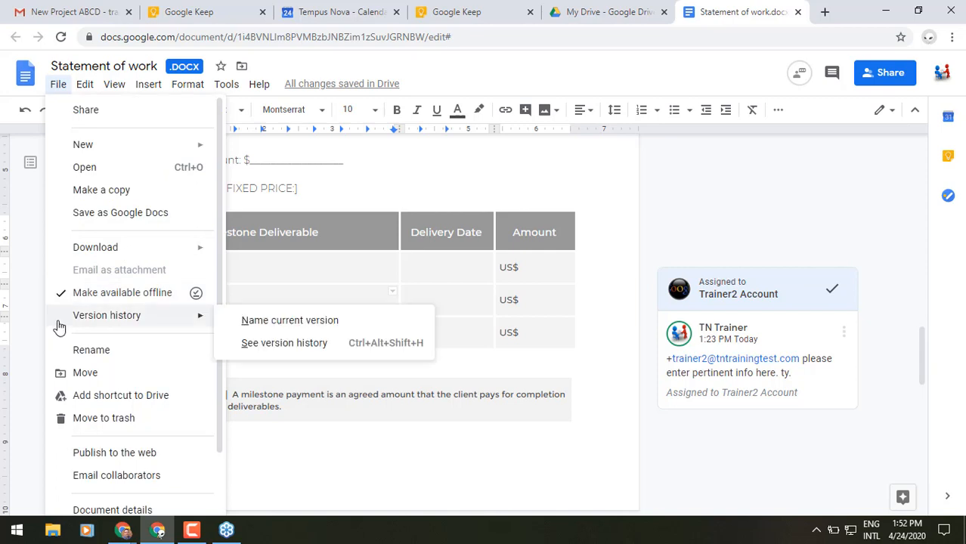
click(248, 345)
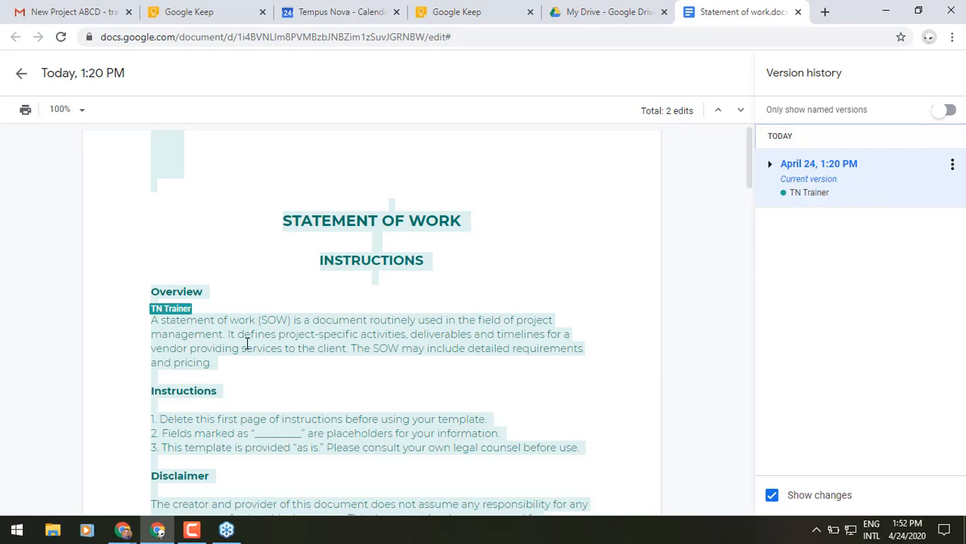
click(770, 166)
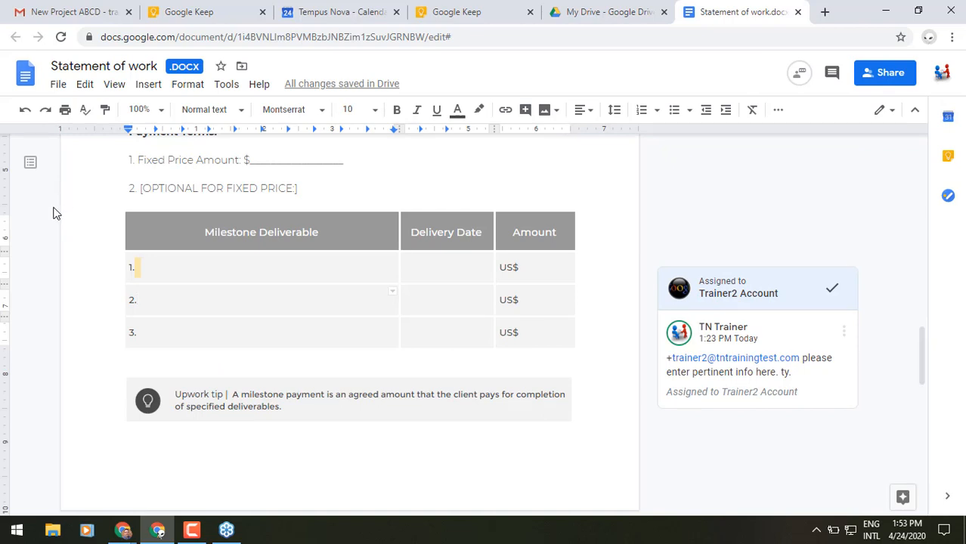
Step: Save the Statement of work .DOCX as a native Google Docs document
click(57, 87)
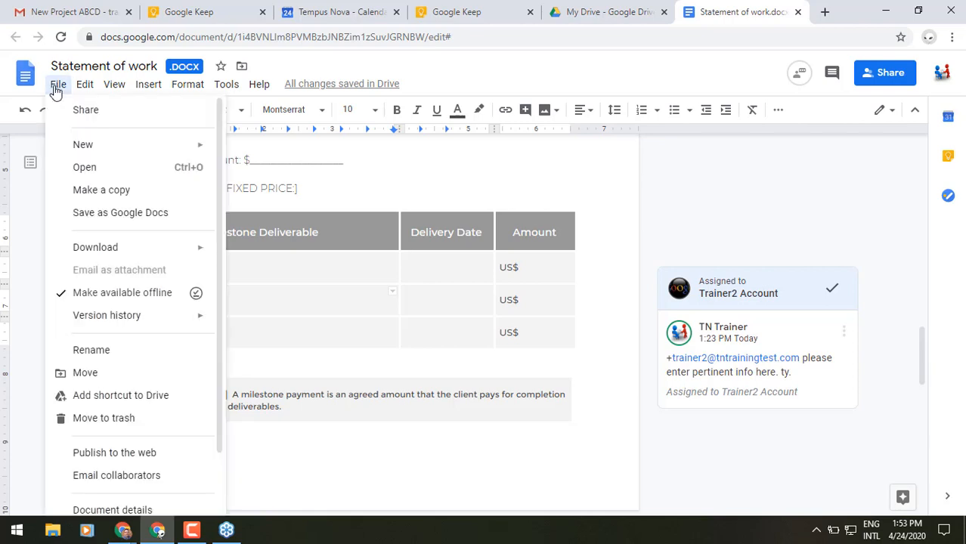
click(70, 214)
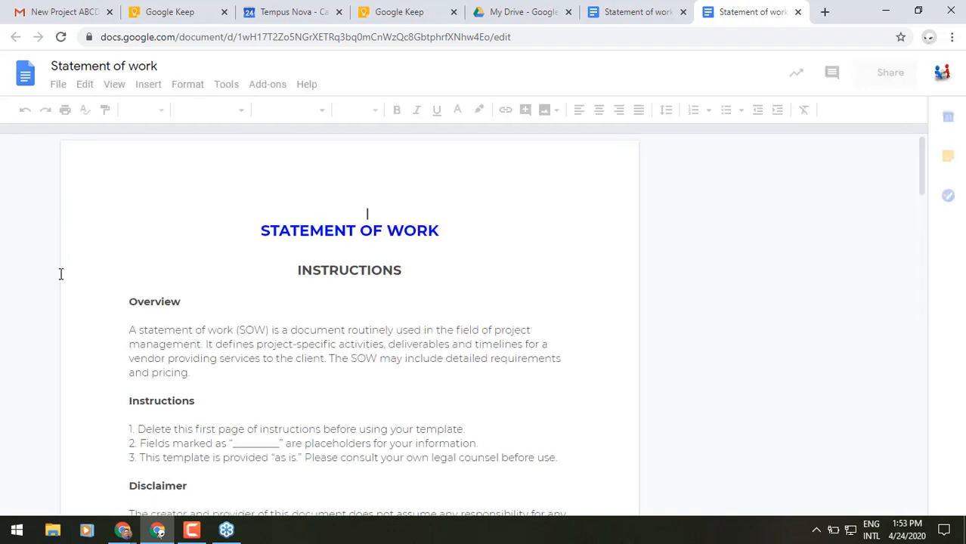
click(57, 85)
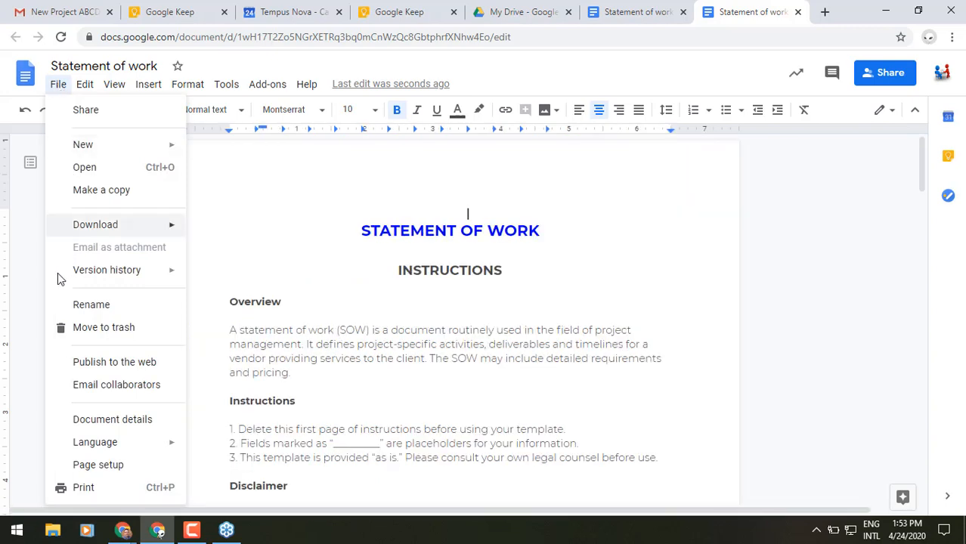
mouse_move(57, 281)
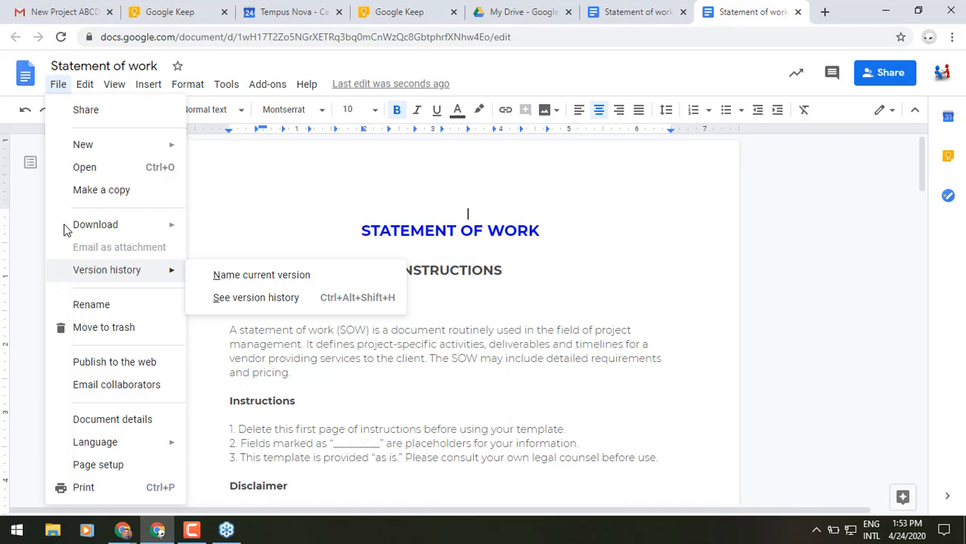
mouse_move(146, 223)
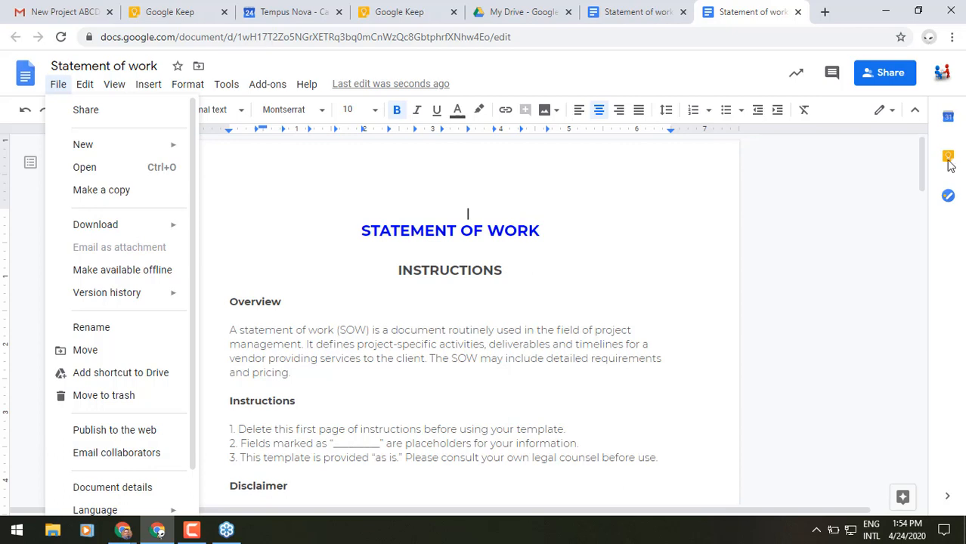
click(610, 69)
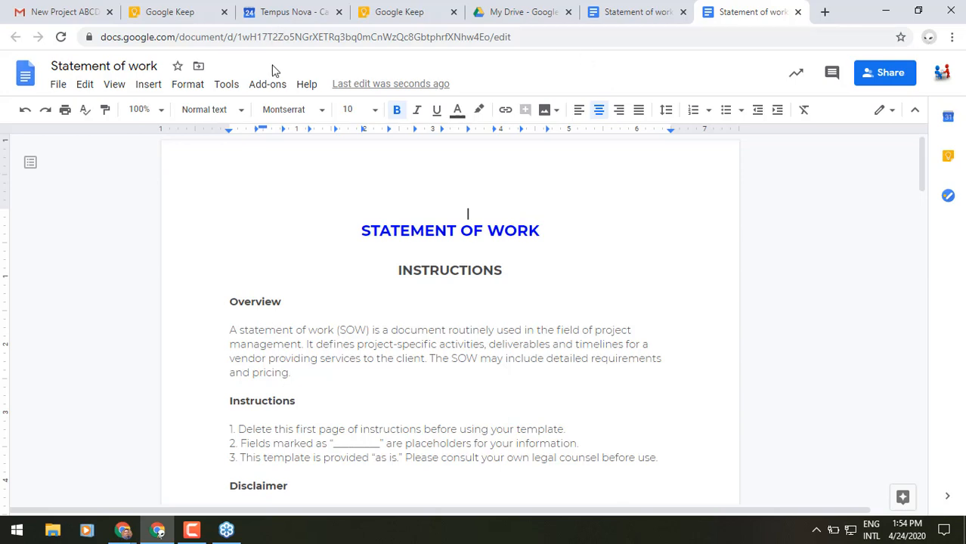
Step: Enable voice typing from Tools and add an empty line below the signature table
click(229, 87)
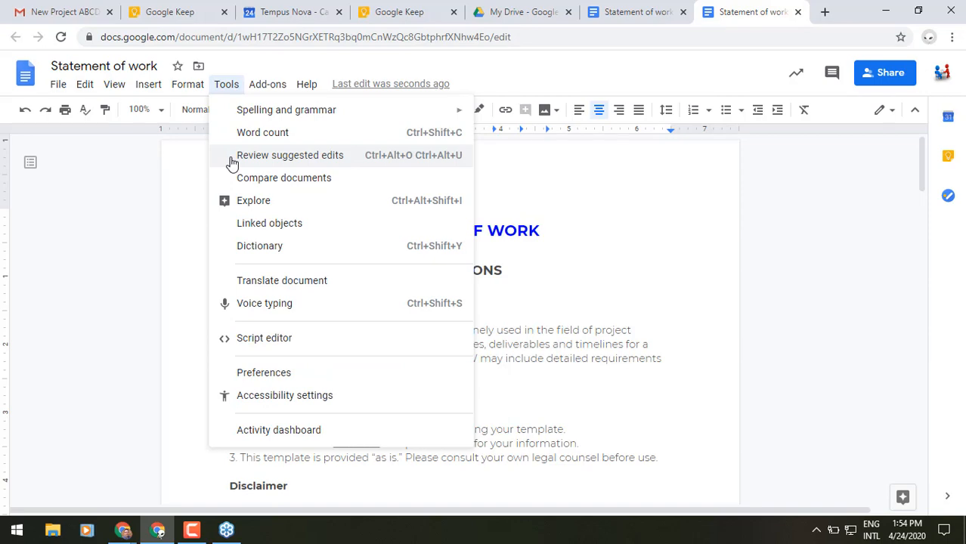
click(232, 311)
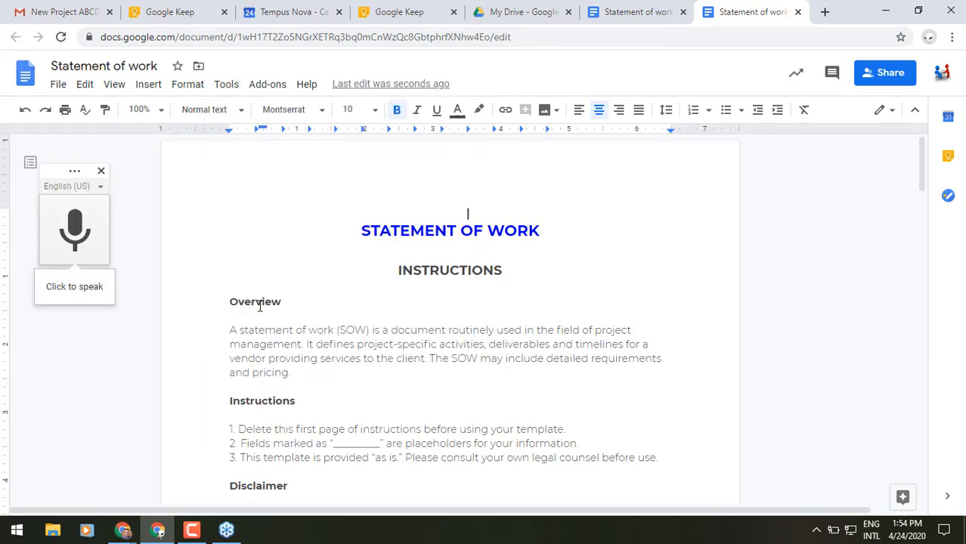
scroll(261, 306, down, 10)
scroll(262, 304, down, 8)
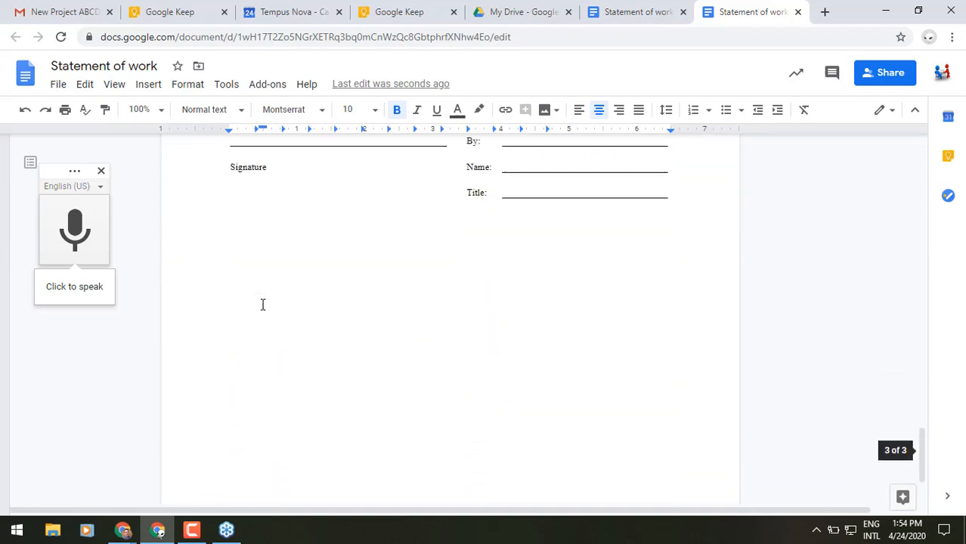
scroll(262, 303, up, 3)
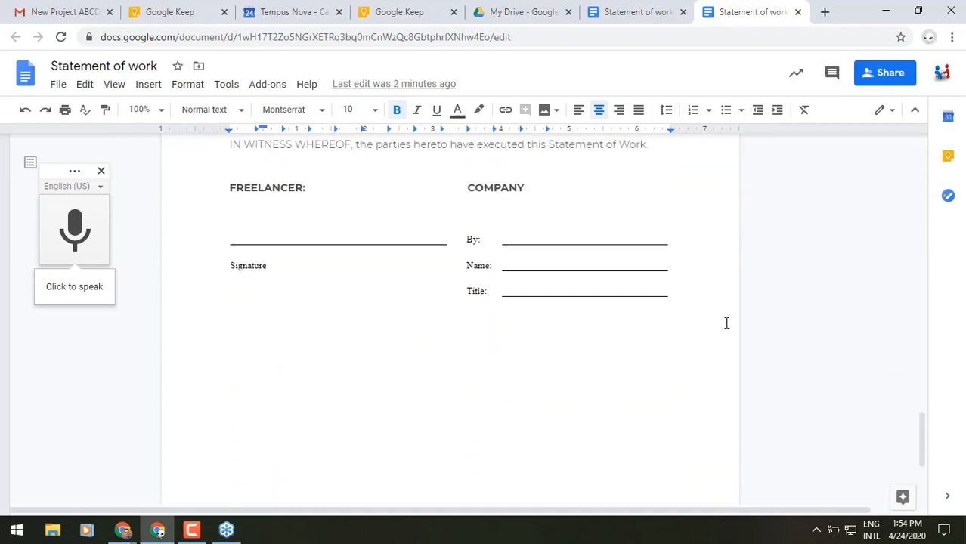
click(700, 325)
key(Return)
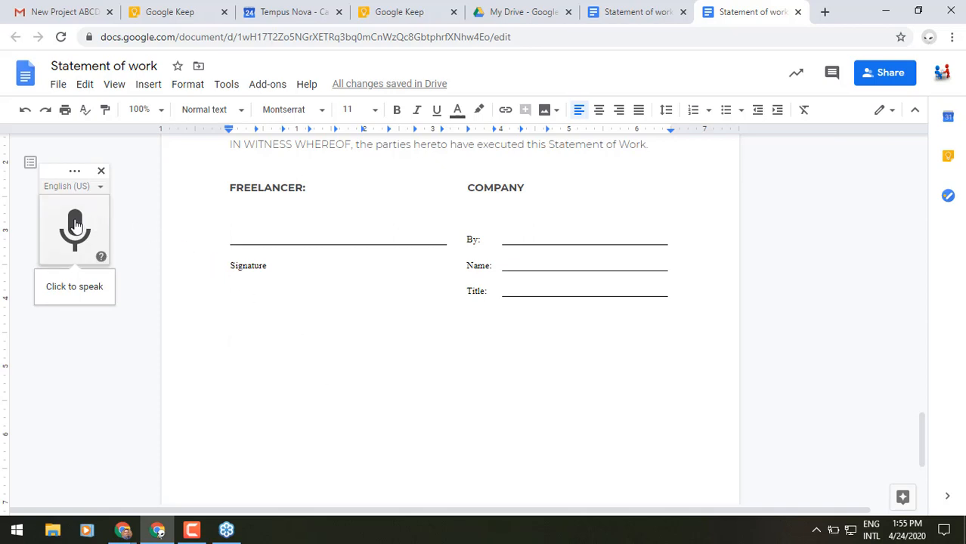
Step: Dictate the paragraph ending 'accuracy on our screen is 99 to 100%' below the signature block
click(103, 228)
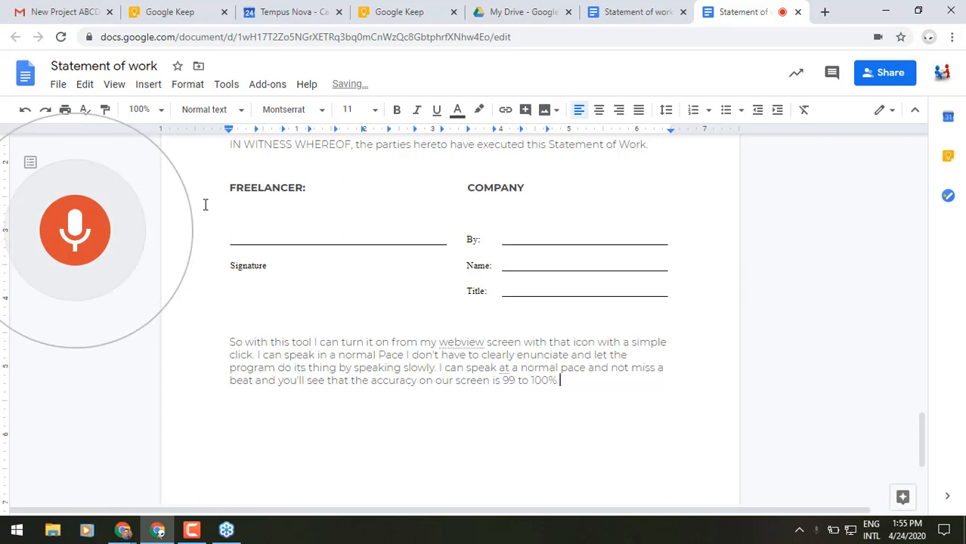
click(65, 226)
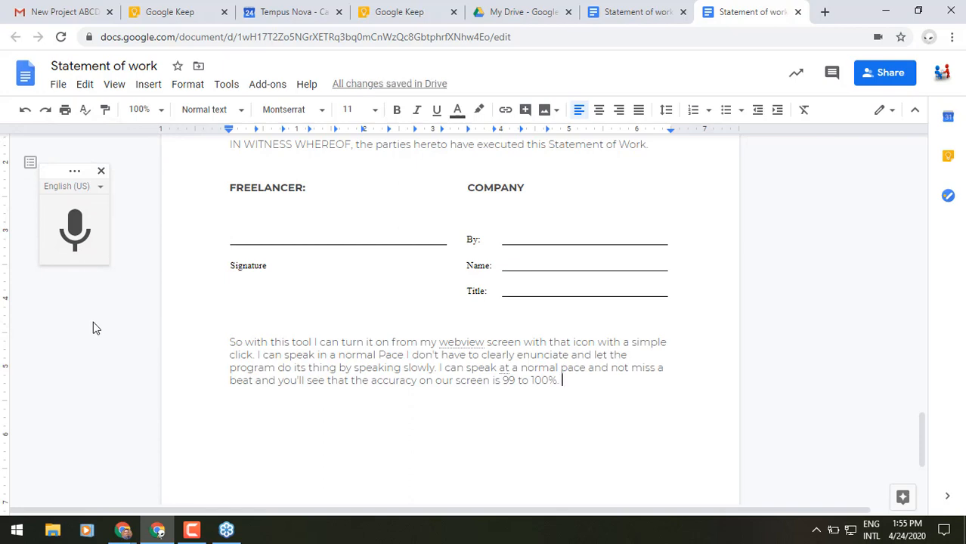
Step: Browse the voice typing Help panel, including the section on formatting by voice, then close it
click(103, 260)
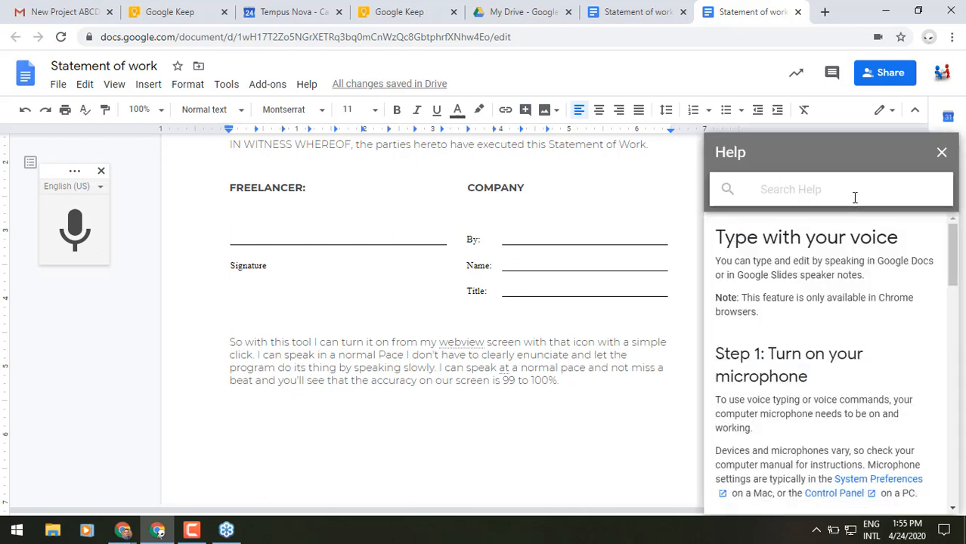
mouse_move(103, 263)
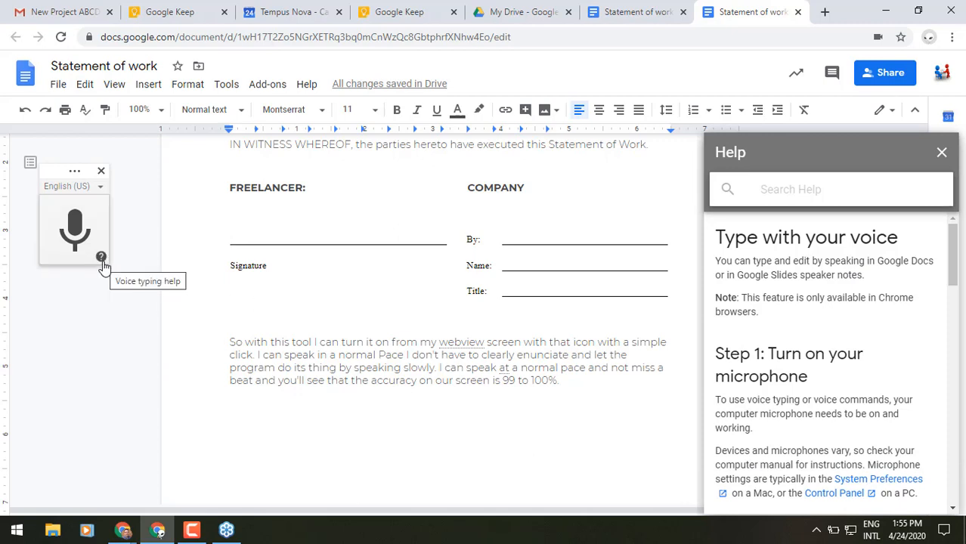
scroll(834, 342, down, 2)
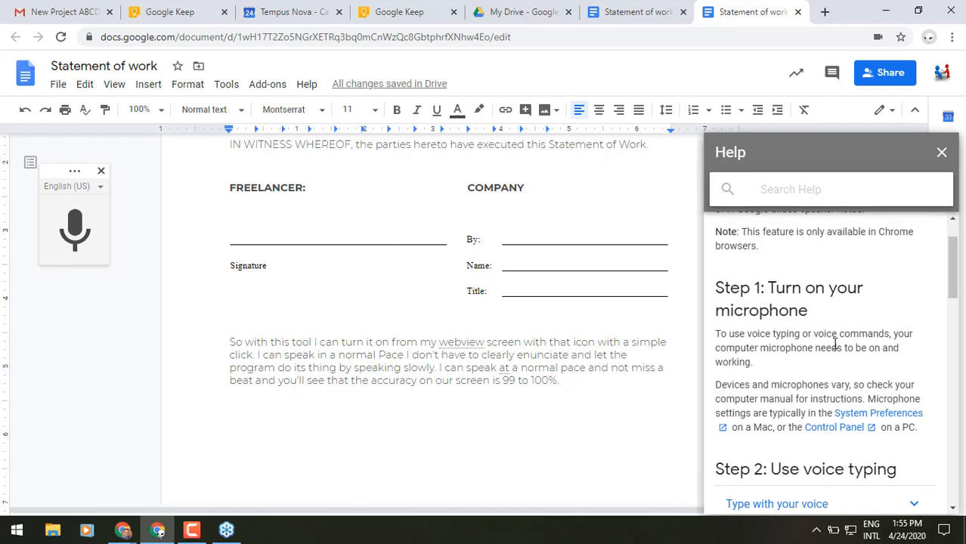
scroll(834, 342, down, 3)
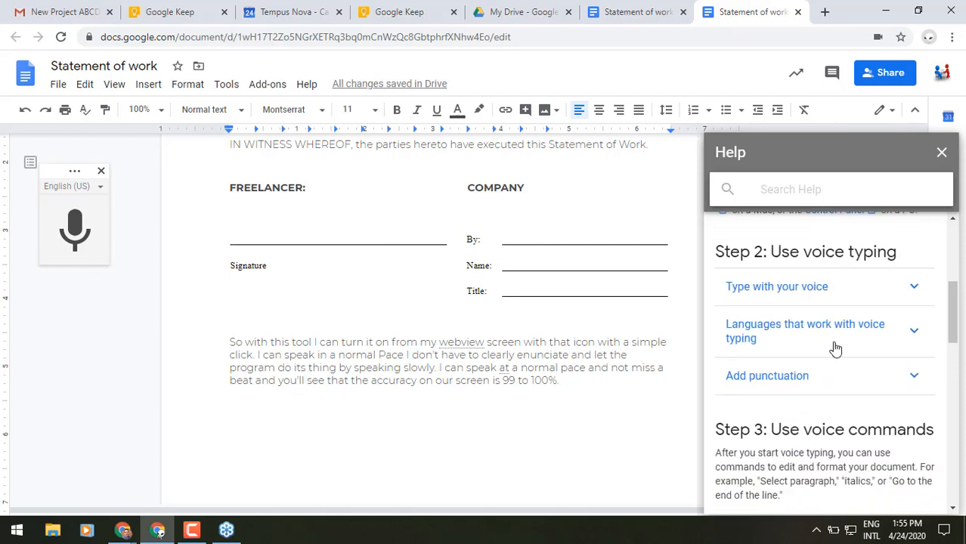
scroll(834, 342, down, 2)
scroll(836, 350, down, 1)
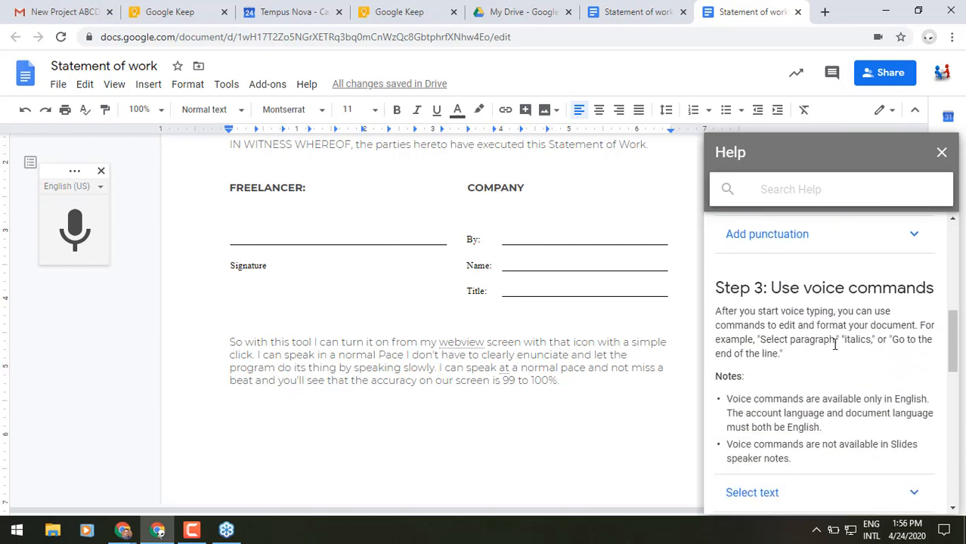
scroll(834, 343, down, 3)
click(847, 319)
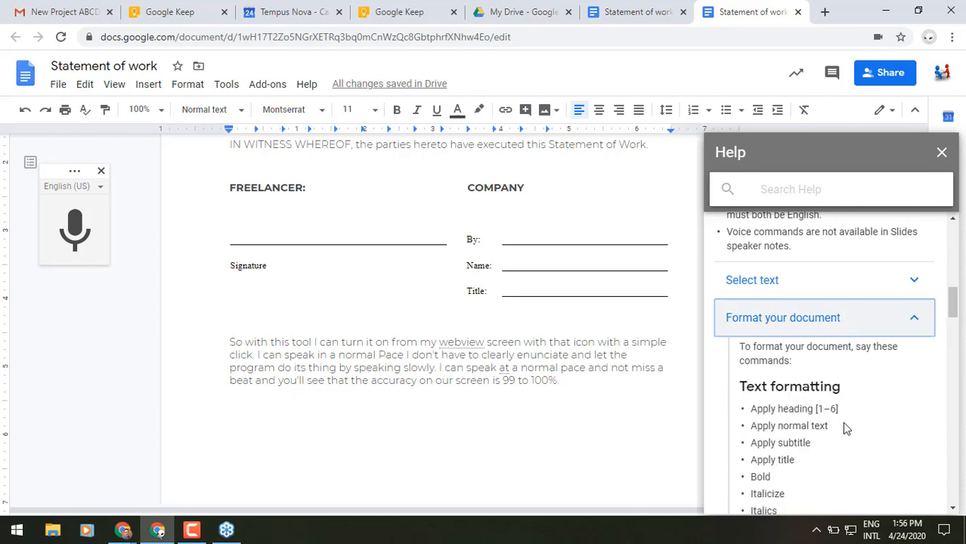
scroll(845, 427, down, 3)
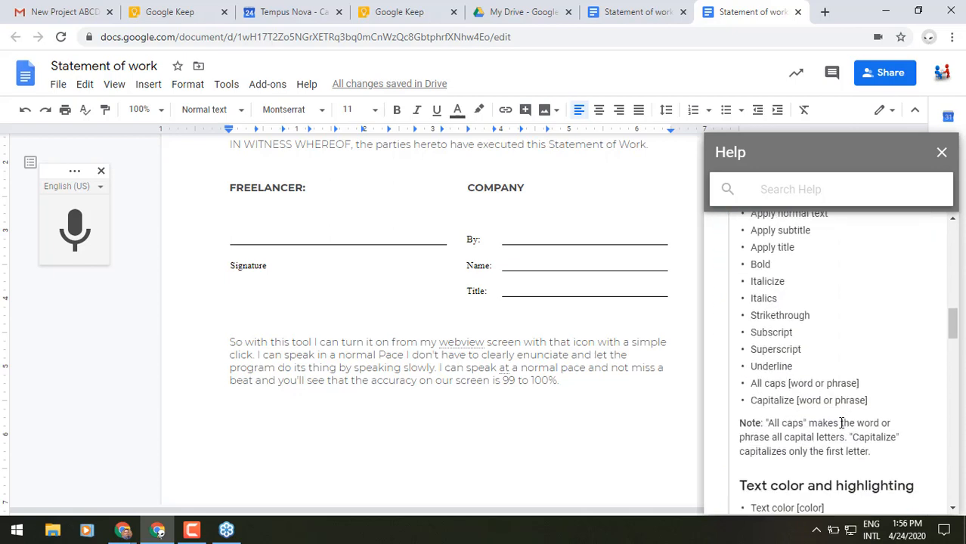
scroll(845, 427, down, 2)
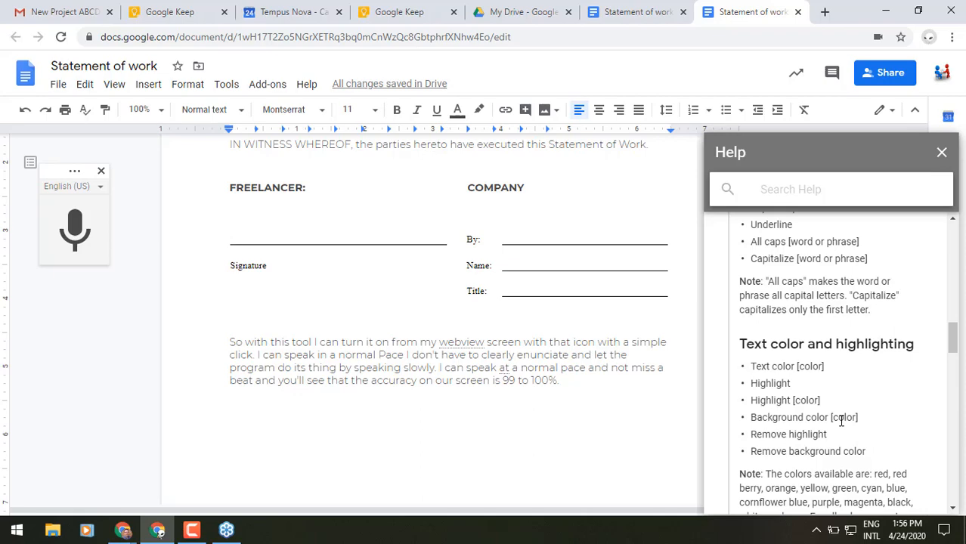
scroll(841, 420, up, 10)
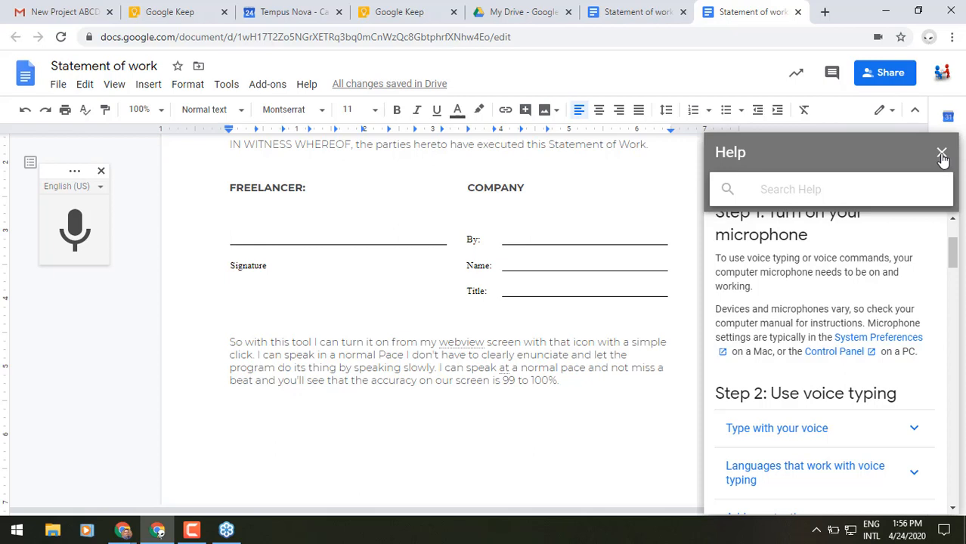
click(942, 157)
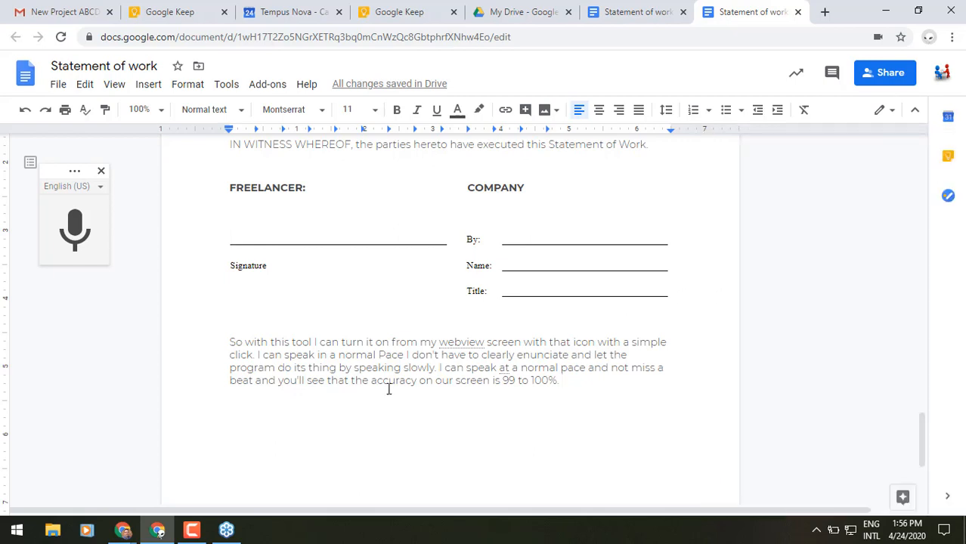
Step: Change 'Pace' to lowercase 'pace' in the dictated paragraph
click(384, 358)
key(BackSpace)
text(p)
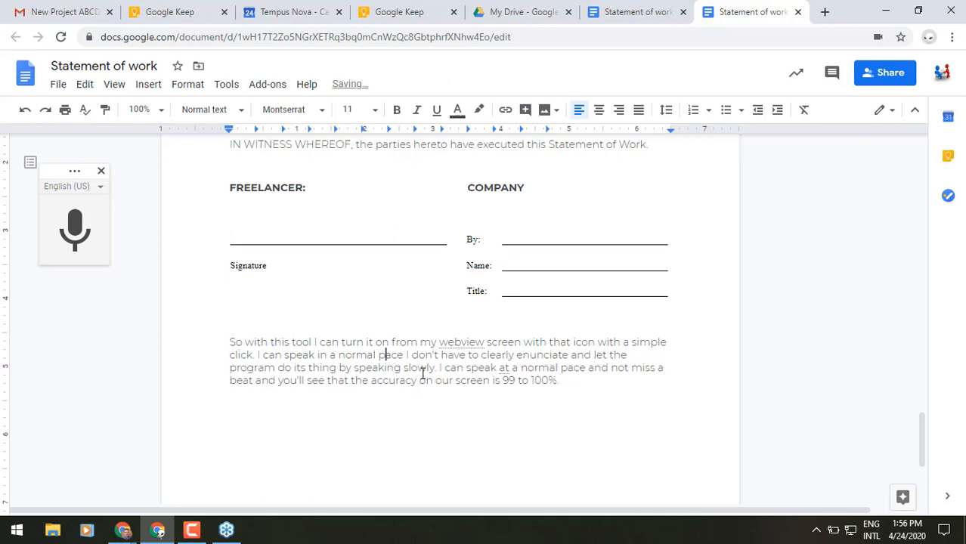
click(420, 369)
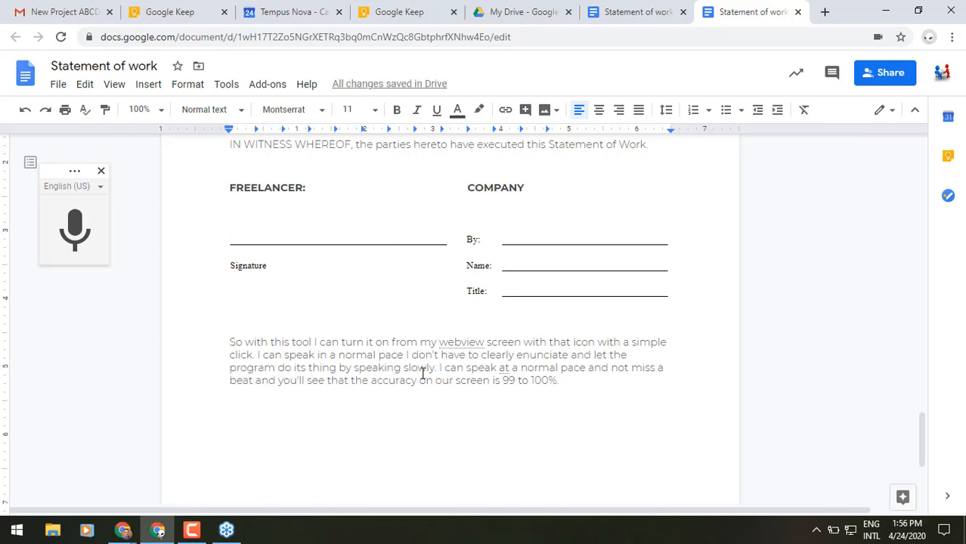